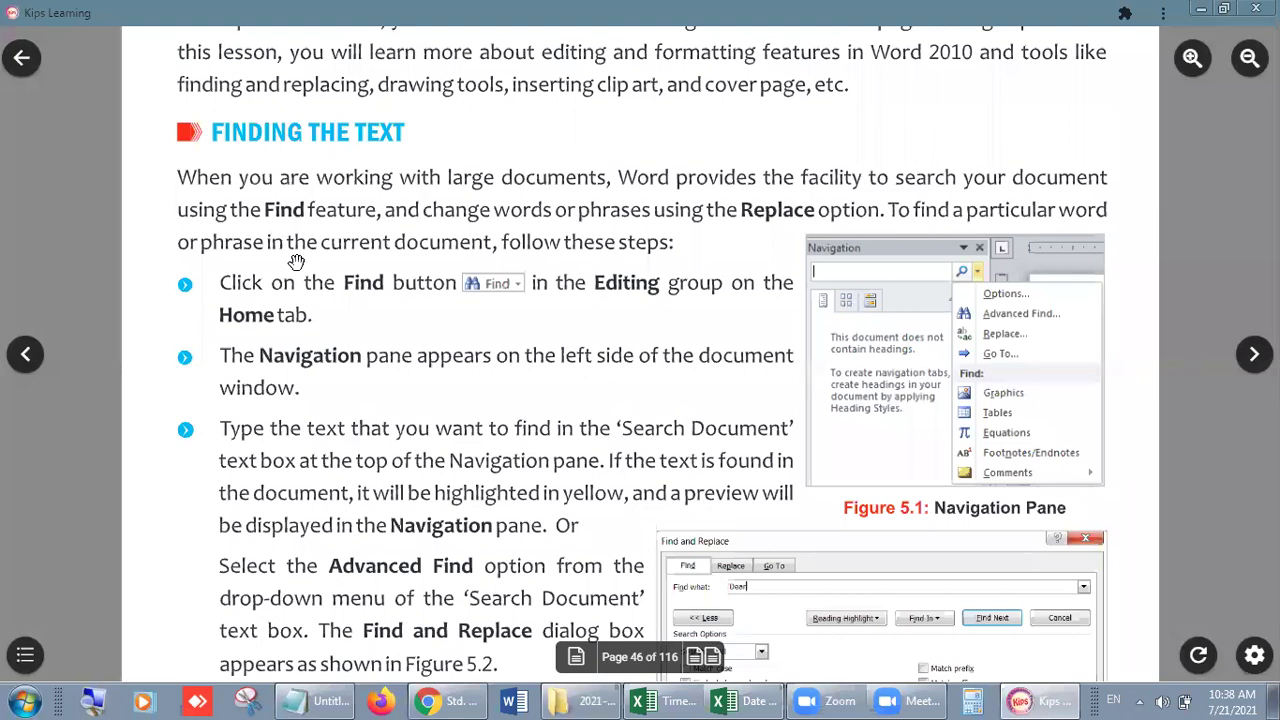
left_click(512, 700)
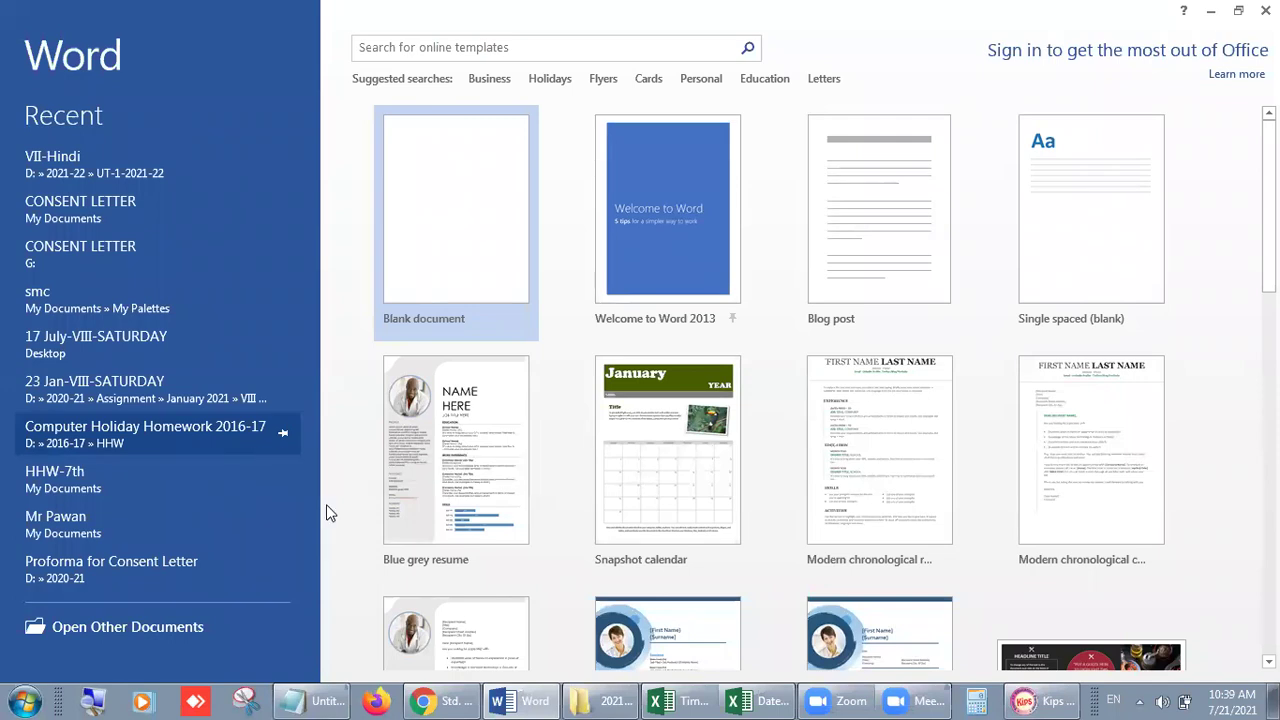
mouse_move(467, 698)
left_click(131, 562)
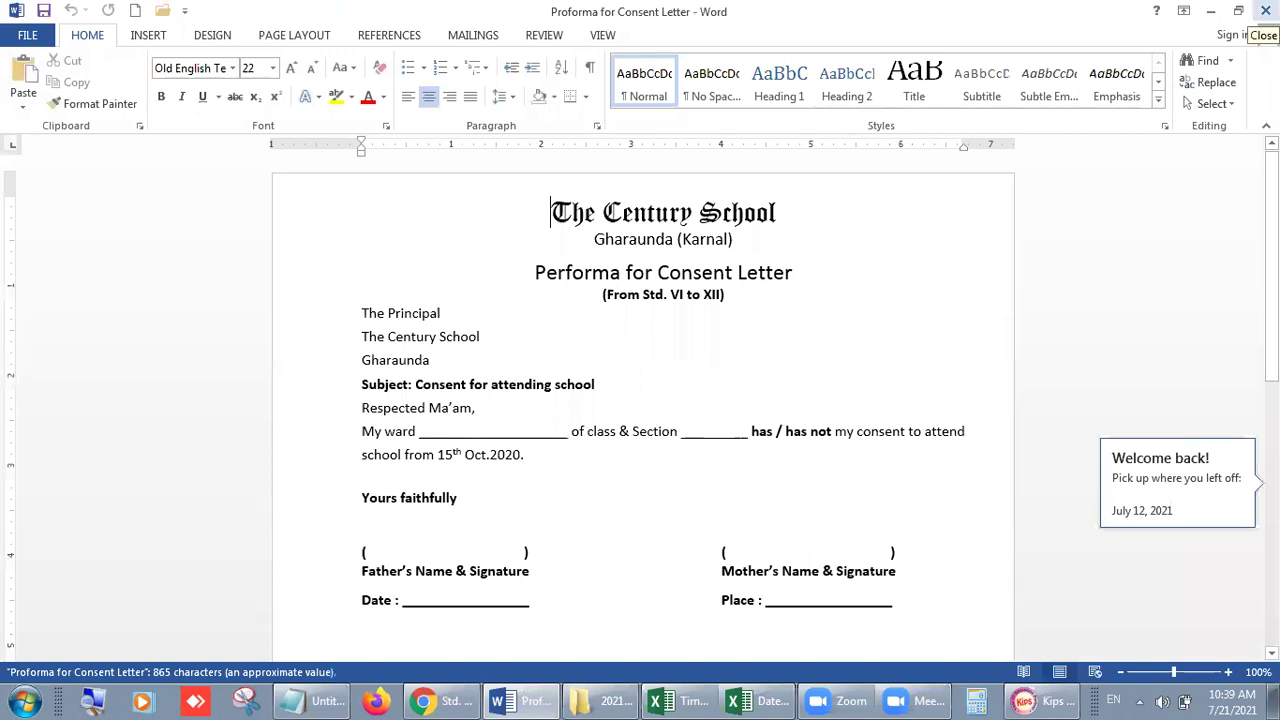
left_click(762, 391)
key("ctrl+End")
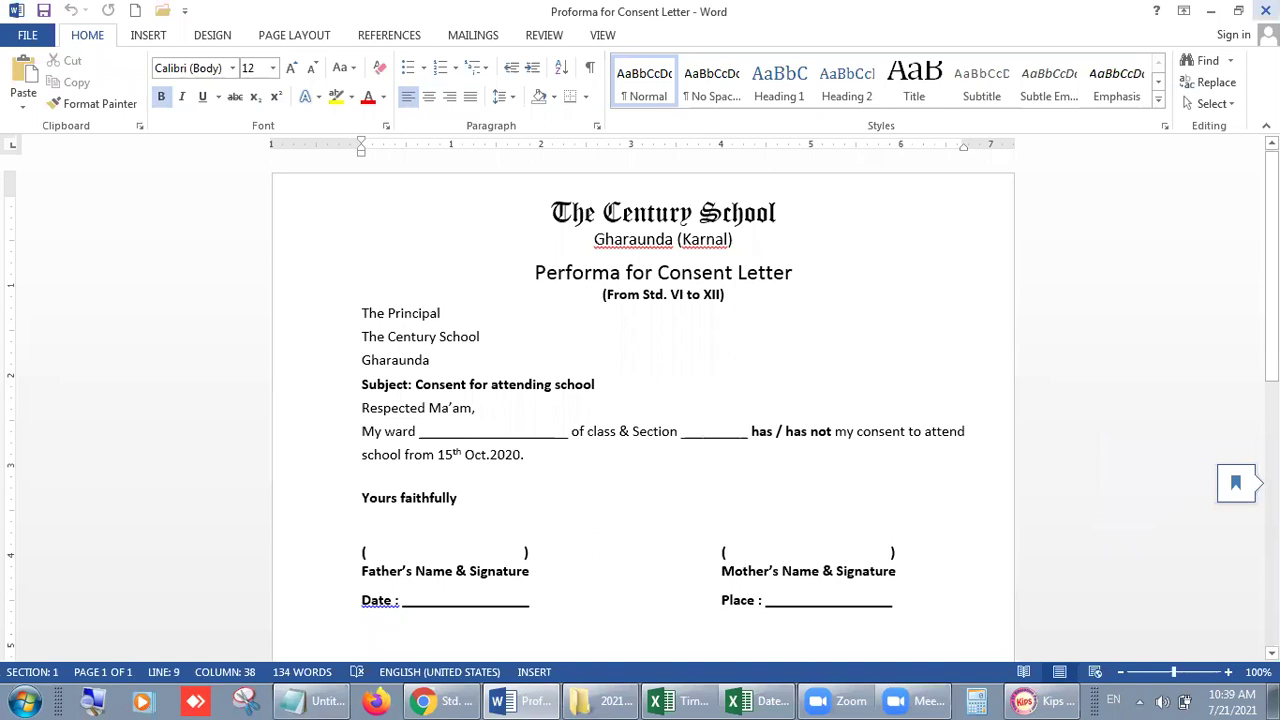
key("alt+Tab")
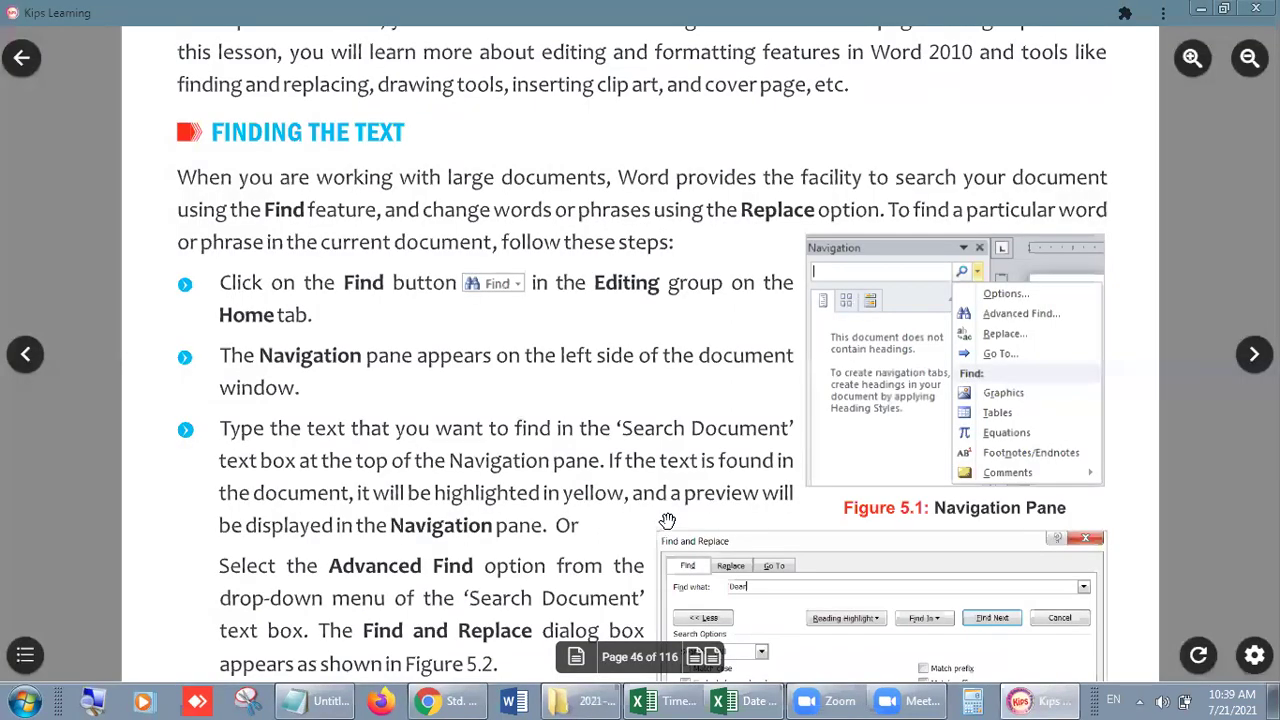
Switch to Chrome and open the Google homepage in a new browser tab
left_click(512, 700)
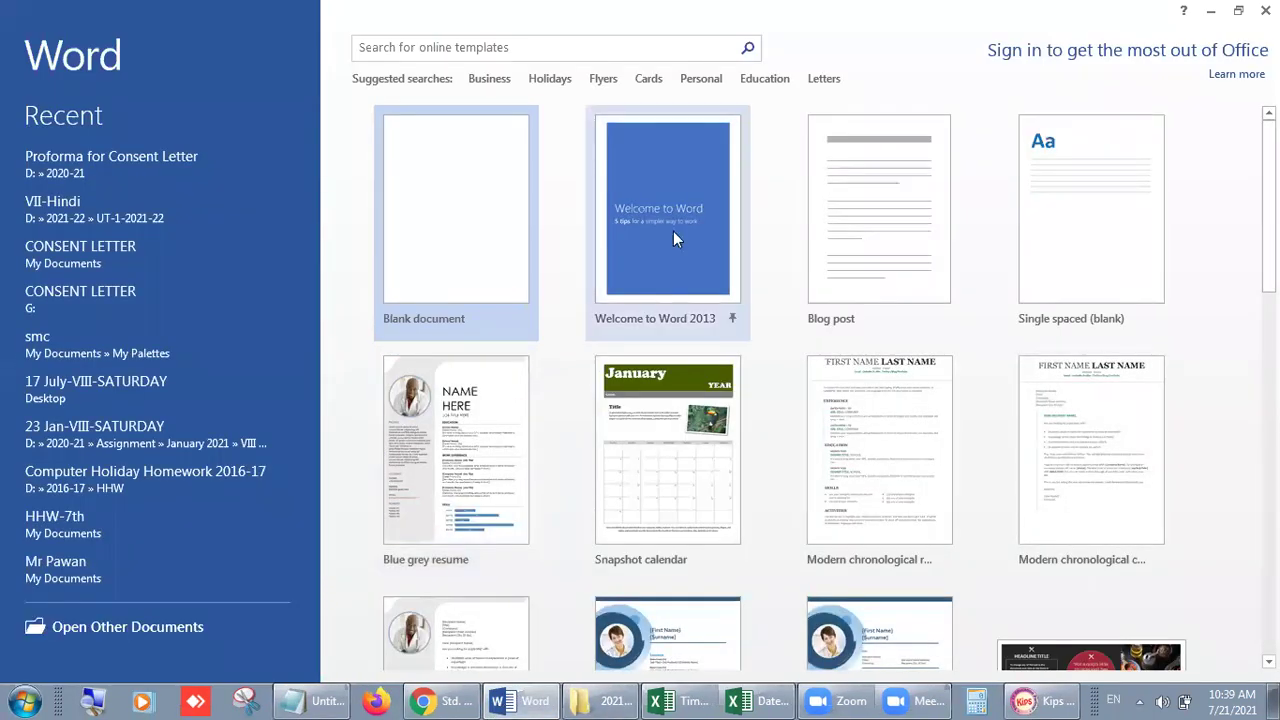
left_click(466, 699)
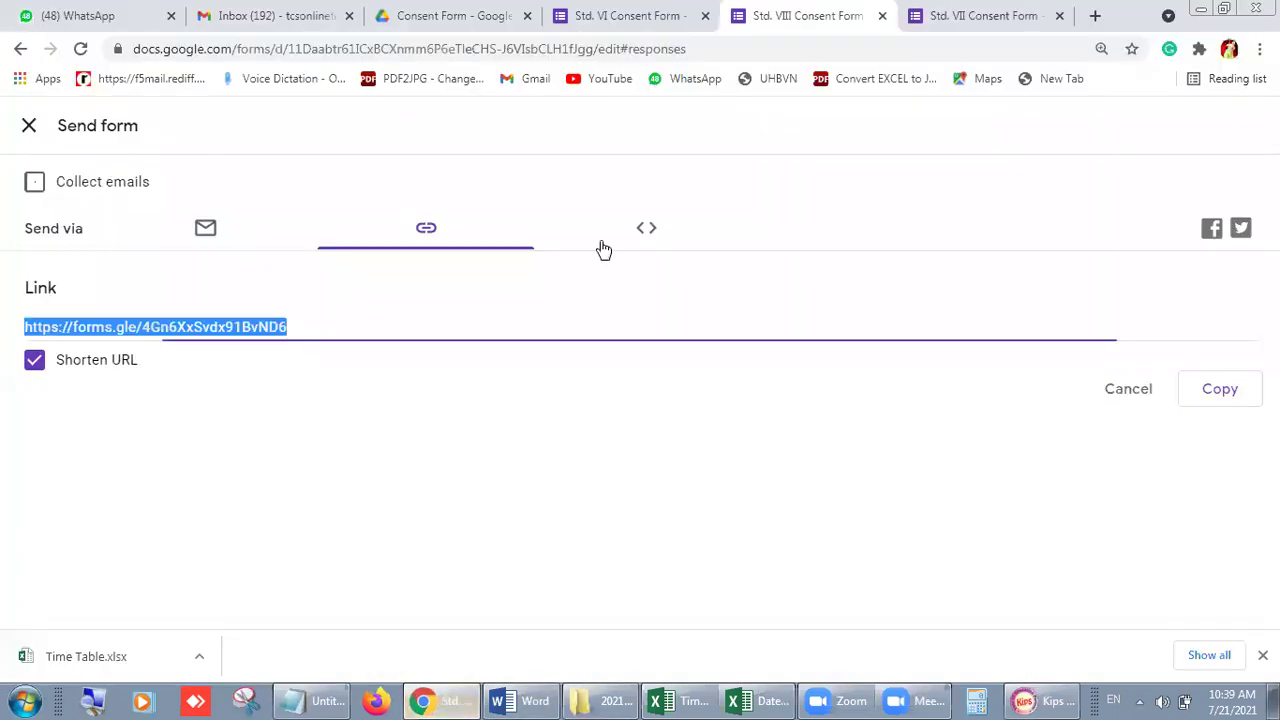
left_click(1097, 15)
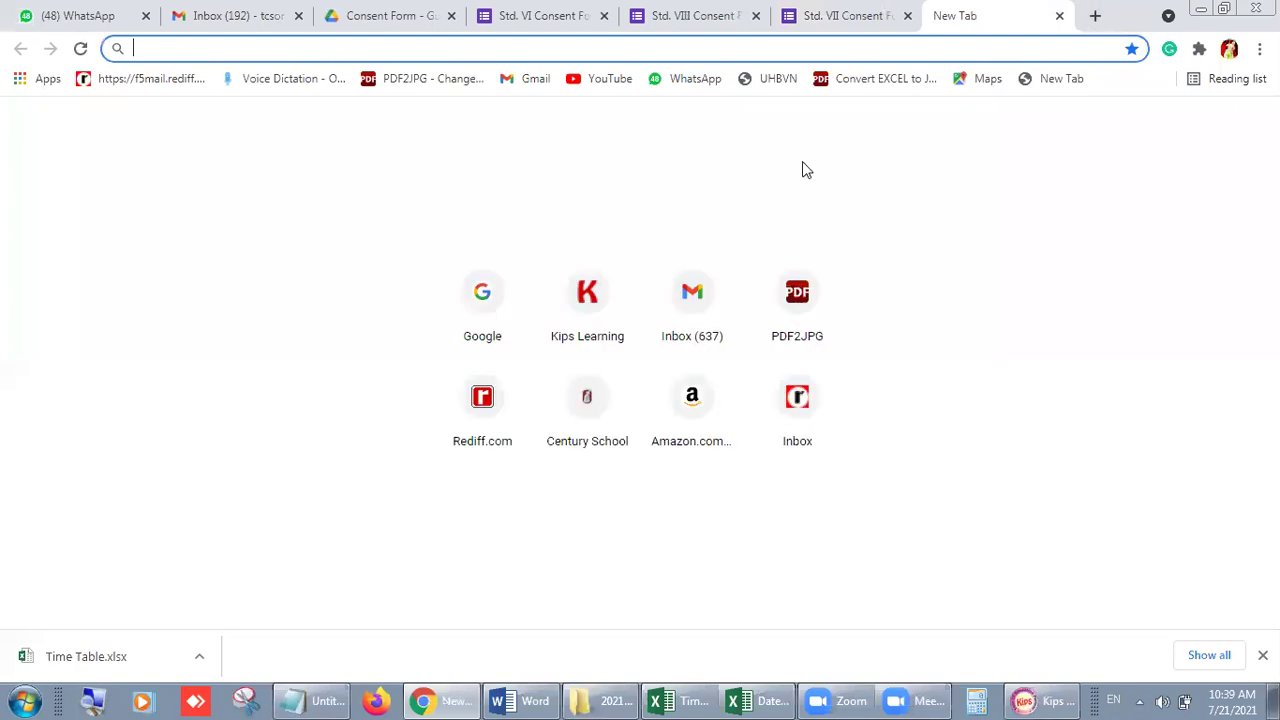
left_click(485, 318)
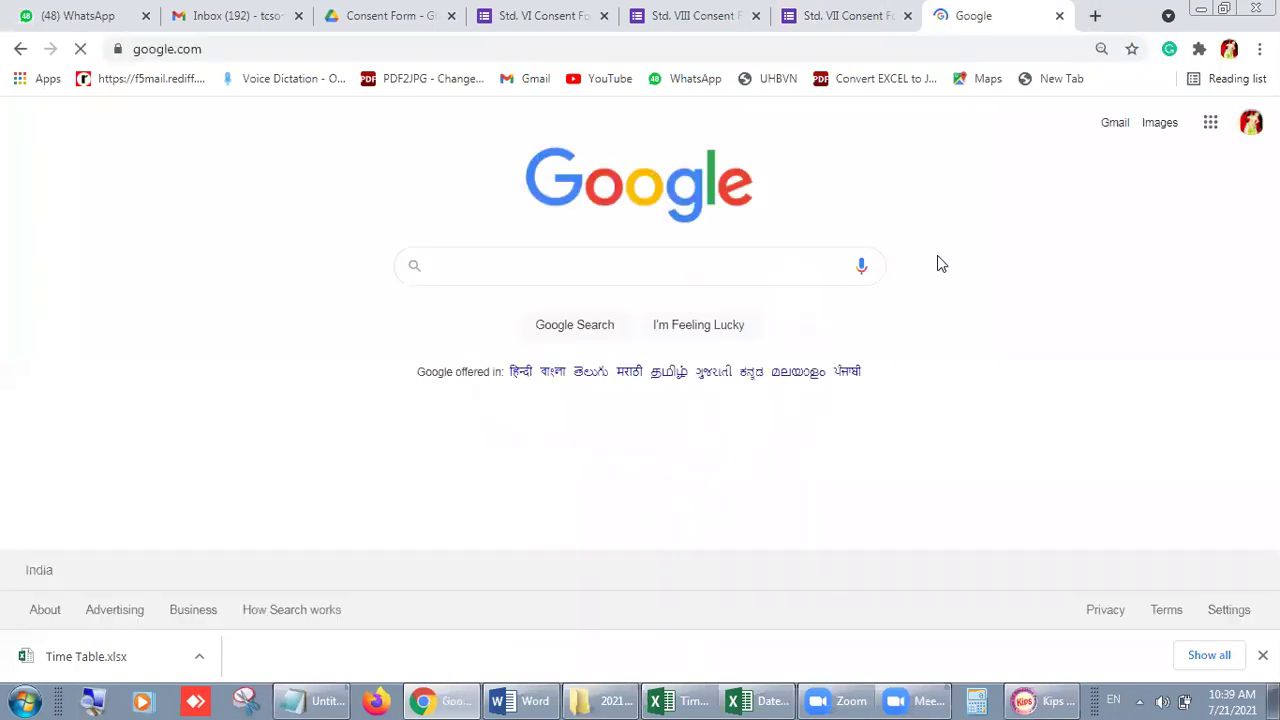
Search Google for "the fox and the crow story in english" and open the East of the Web short story result
type("the fo")
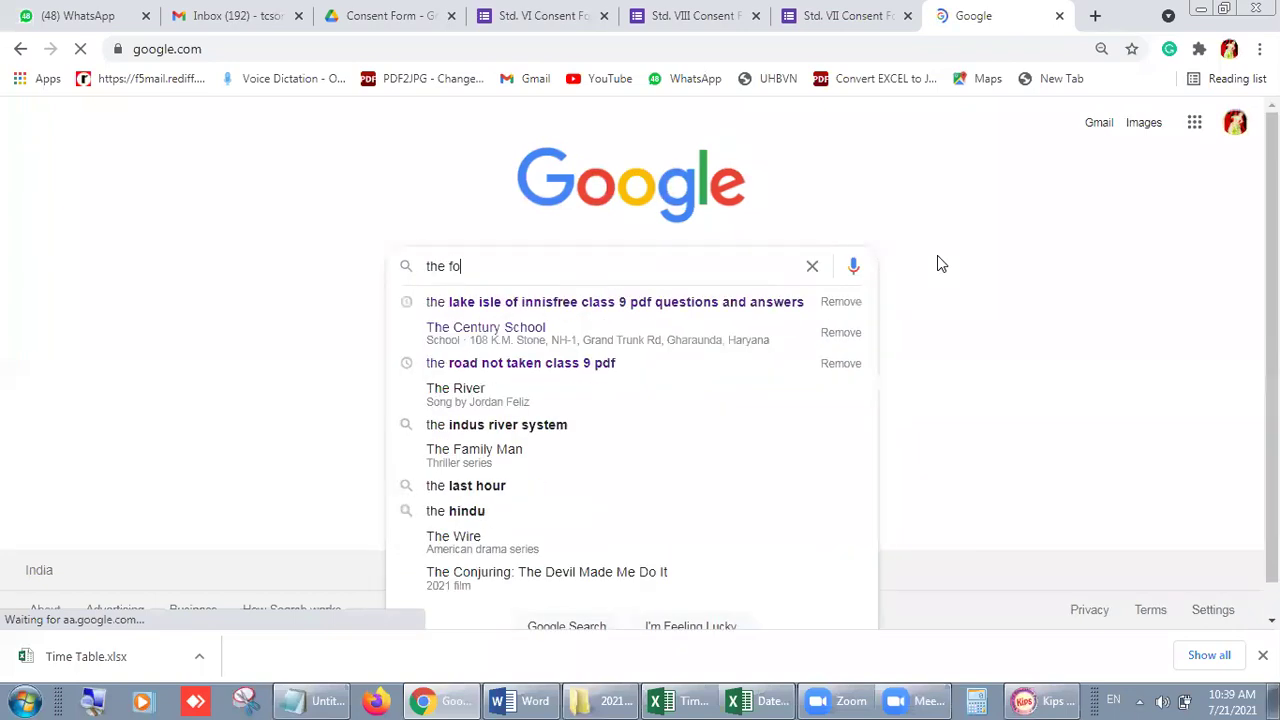
type("x and ")
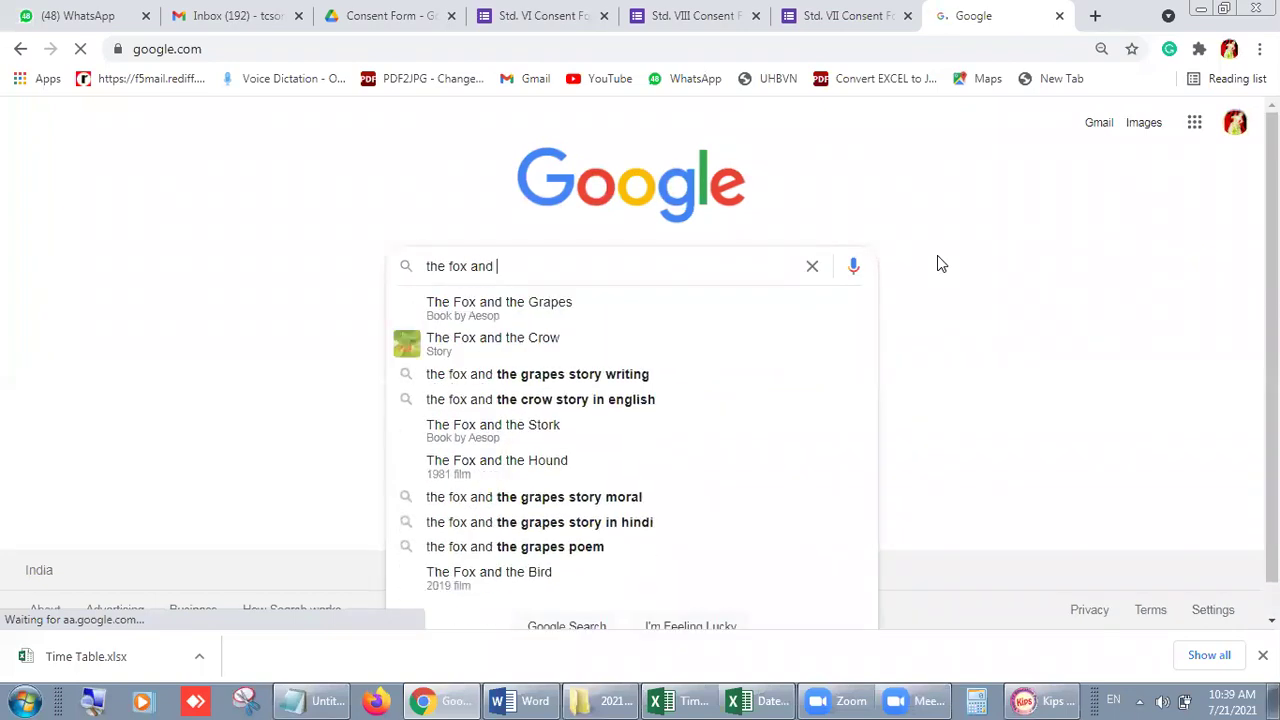
type("the grapes")
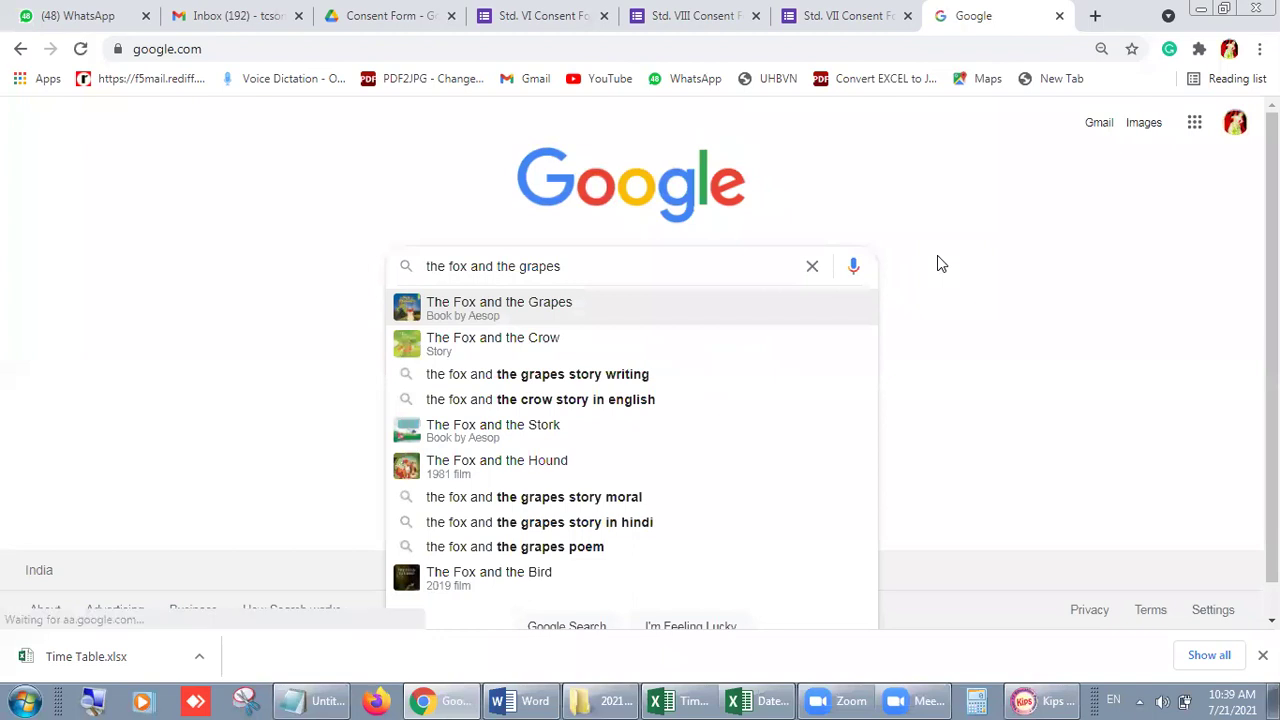
key("Down")
key("Down")
key("Down")
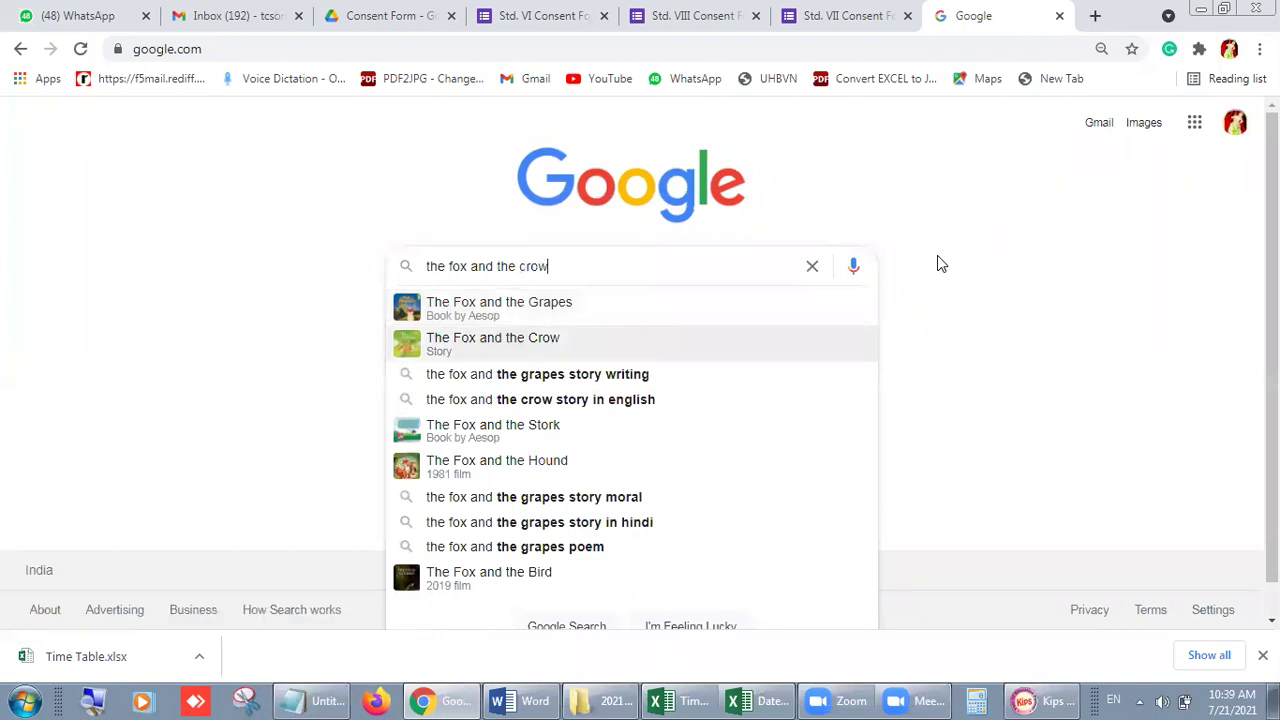
key("Return")
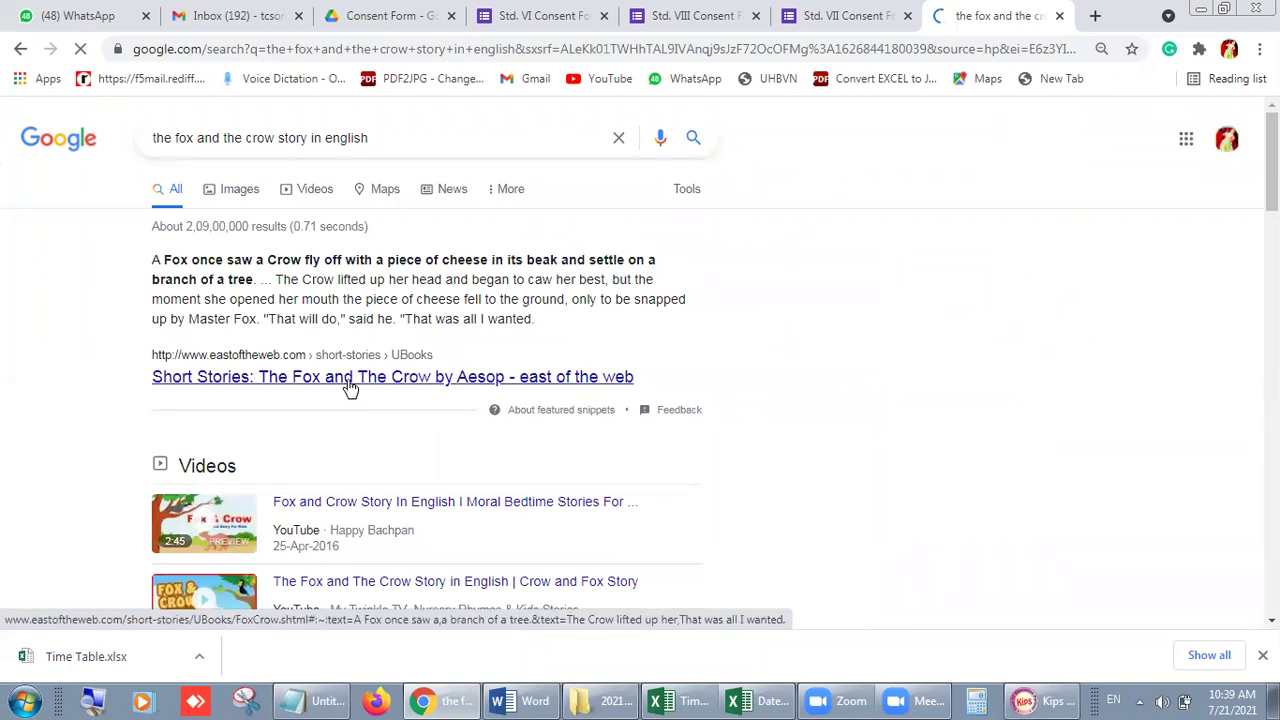
left_click(350, 380)
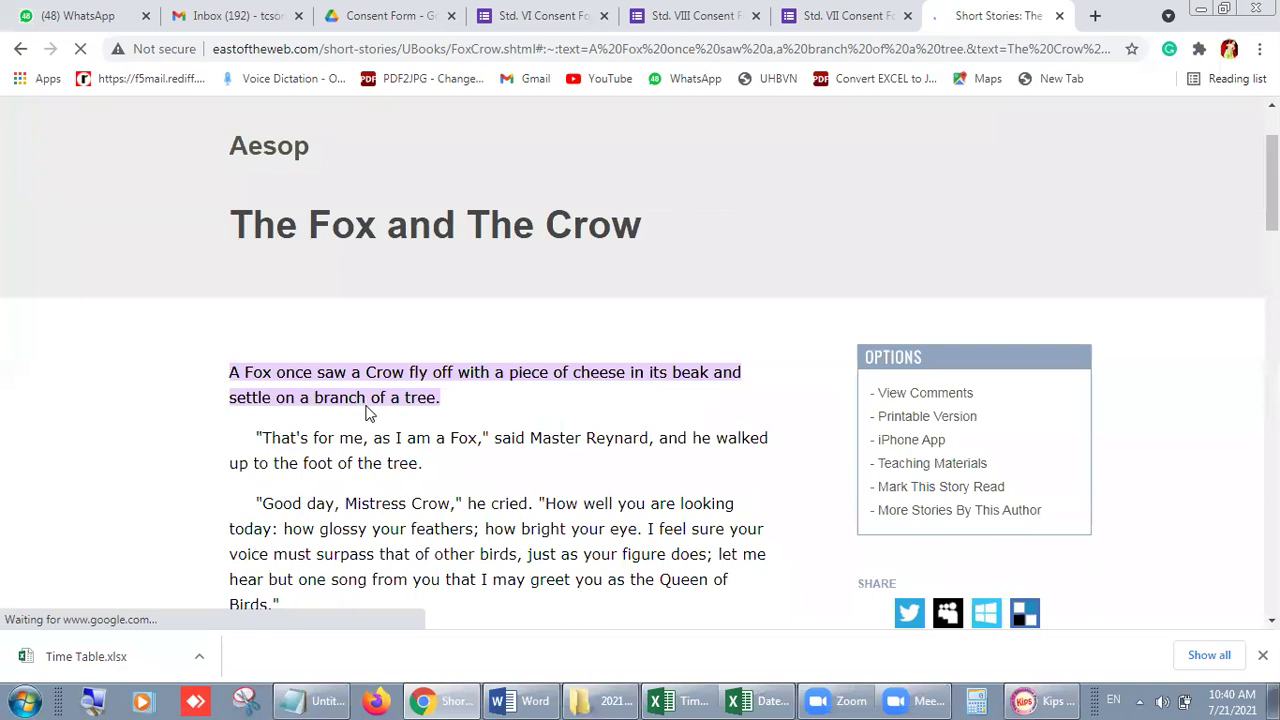
Copy the full text of The Fox and The Crow, from "A Fox once saw" through "Do not trust flatterers."
left_click_drag(231, 371, 452, 485)
key("ctrl+c")
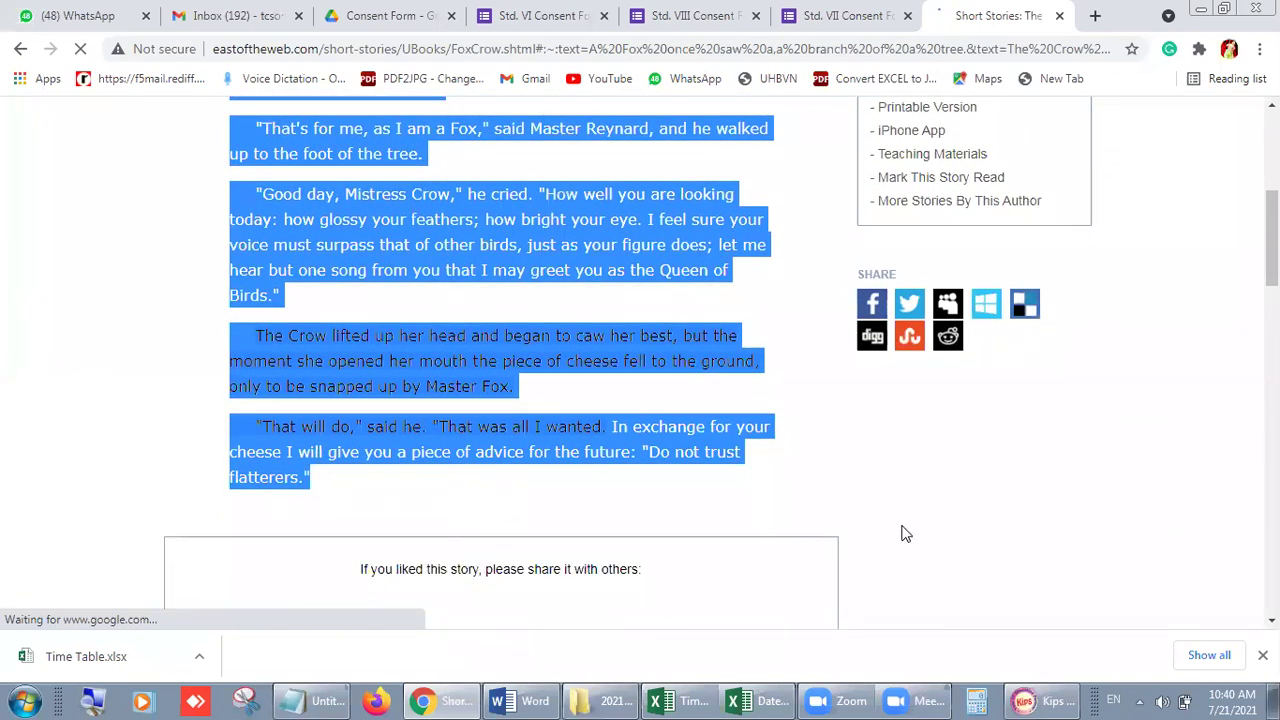
scroll(1000, 354, "down", 3)
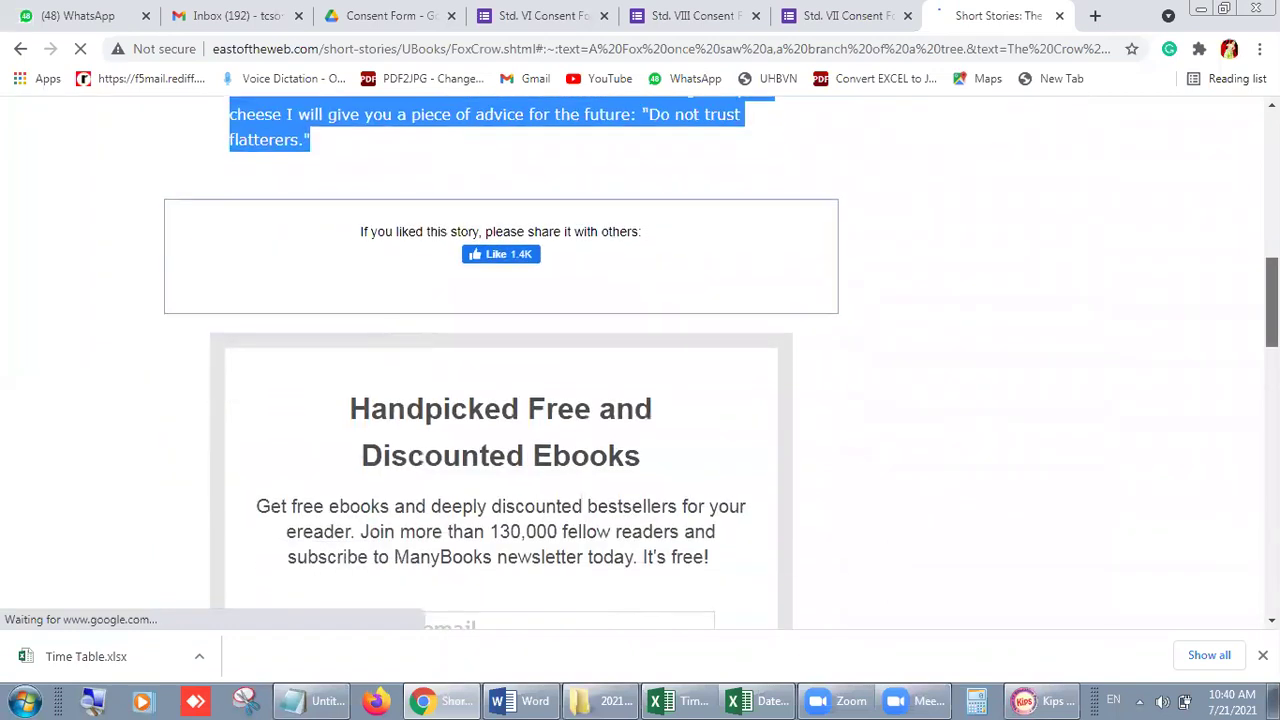
Create a blank document in Word and paste the copied story into it
left_click(527, 697)
left_click(422, 188)
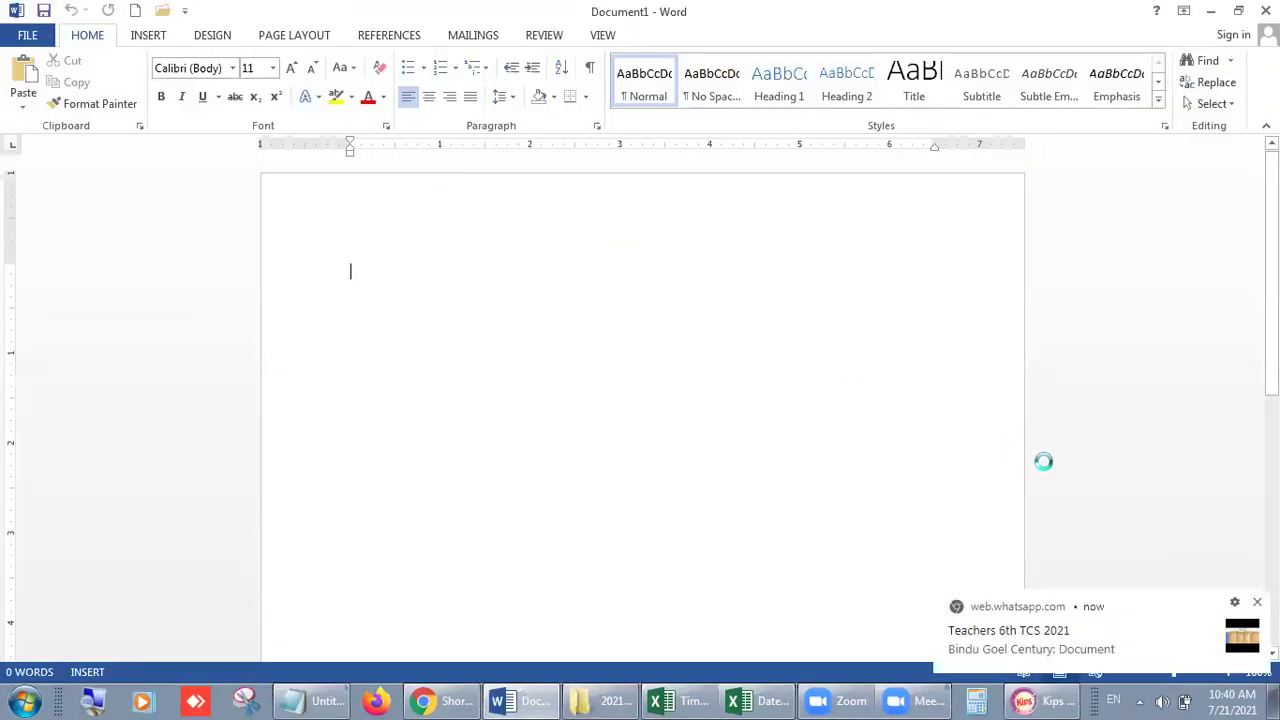
key("ctrl+v")
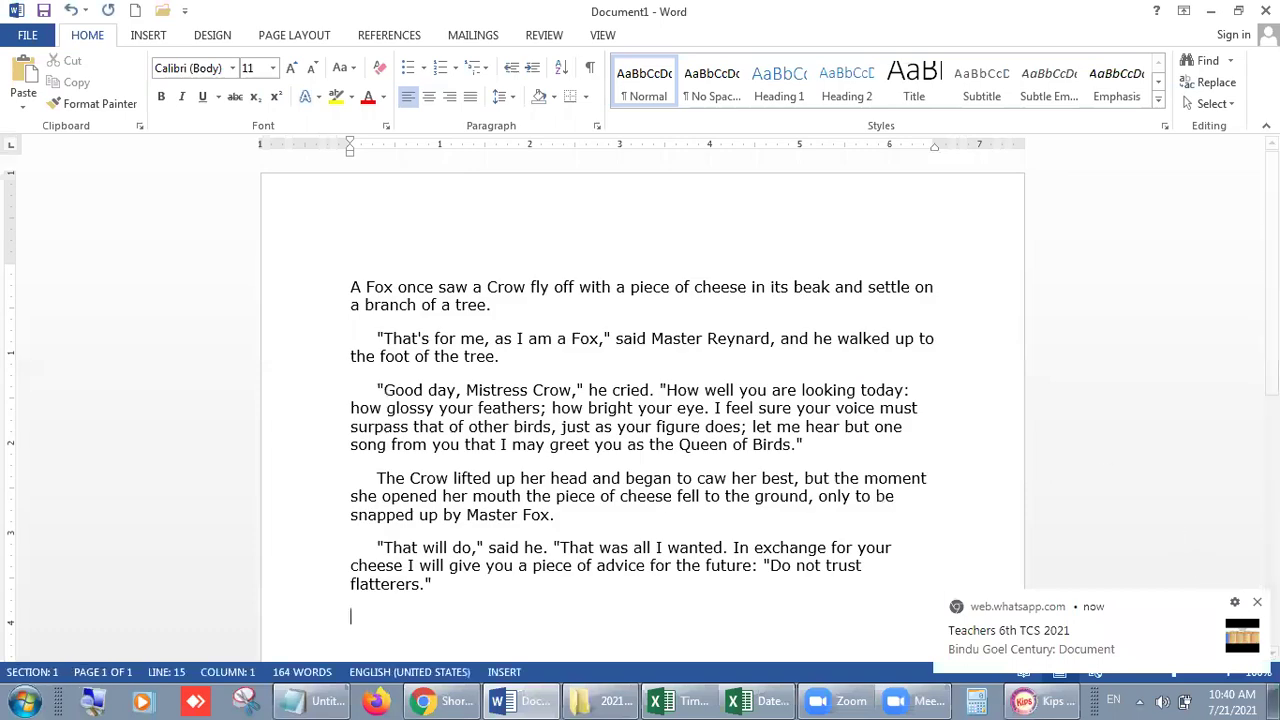
left_click(855, 407)
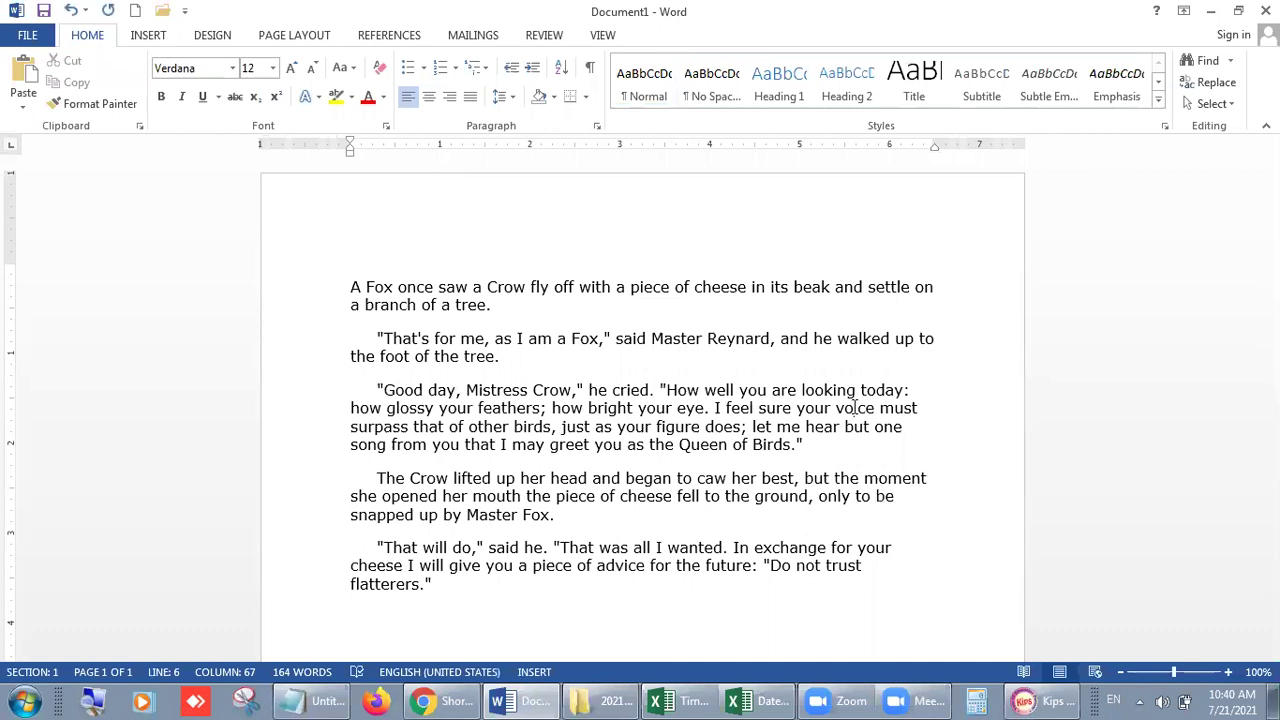
Check the Finding the Text instructions in Kips Learning and start Find in the Word story document
left_click(1035, 700)
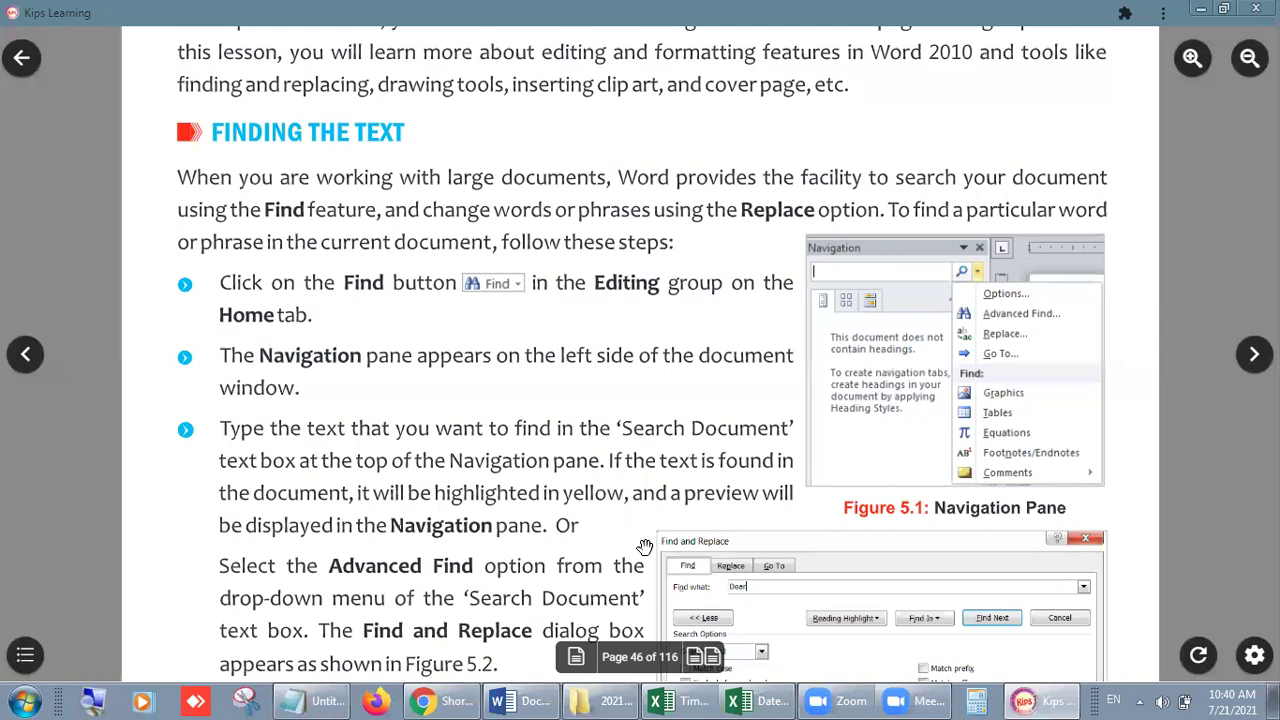
left_click(1020, 700)
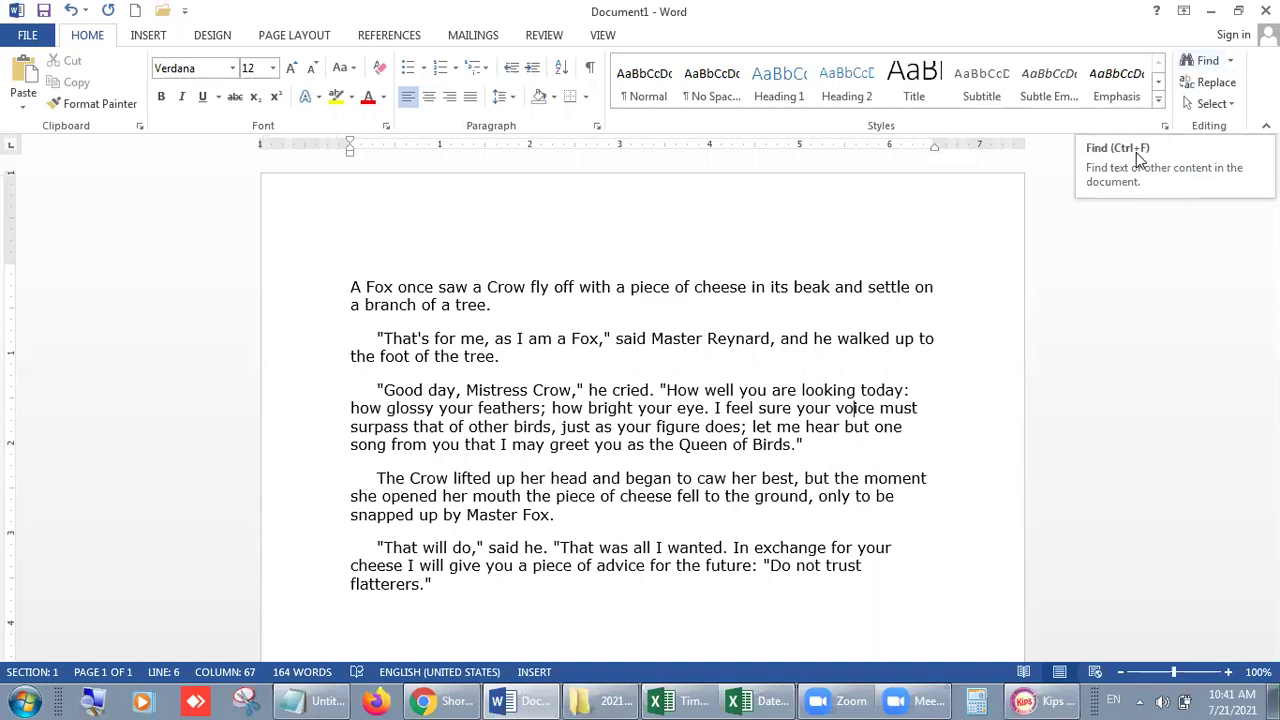
left_click(1203, 63)
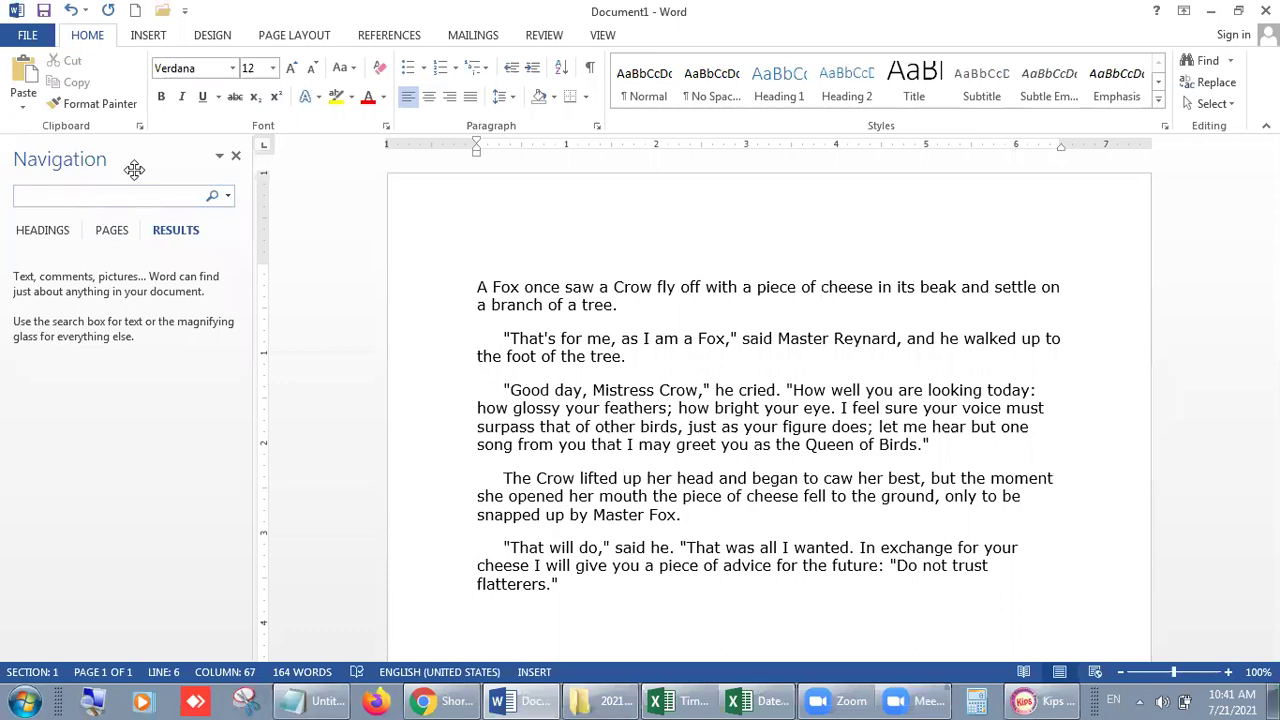
Recheck the instructions in Kips Learning, search the Word document for "in", and review the highlighted matches
left_click(1027, 699)
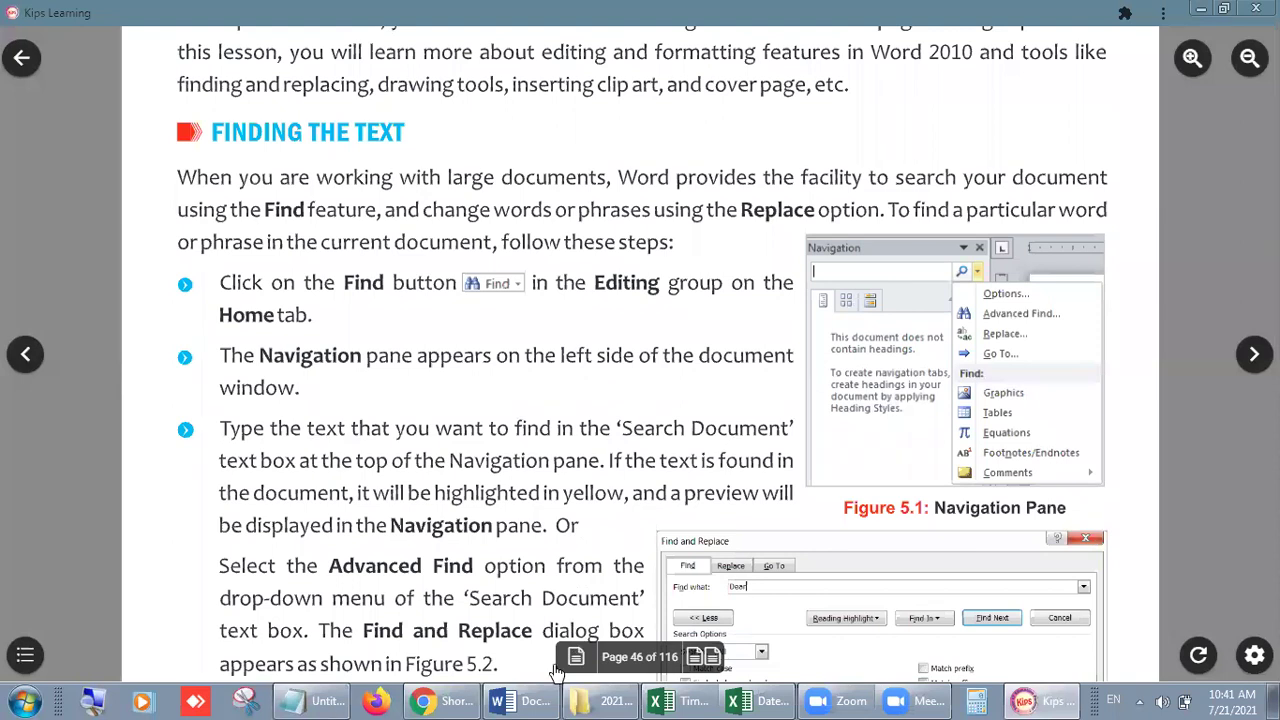
left_click(525, 700)
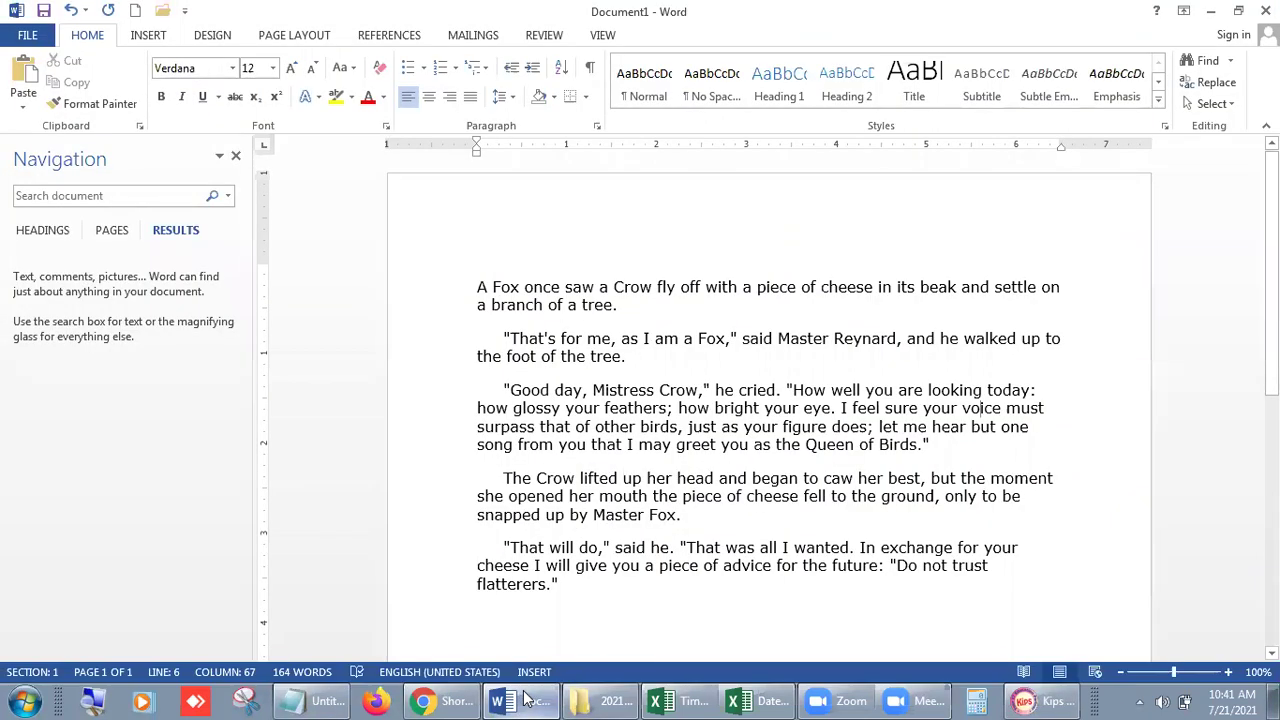
left_click(109, 195)
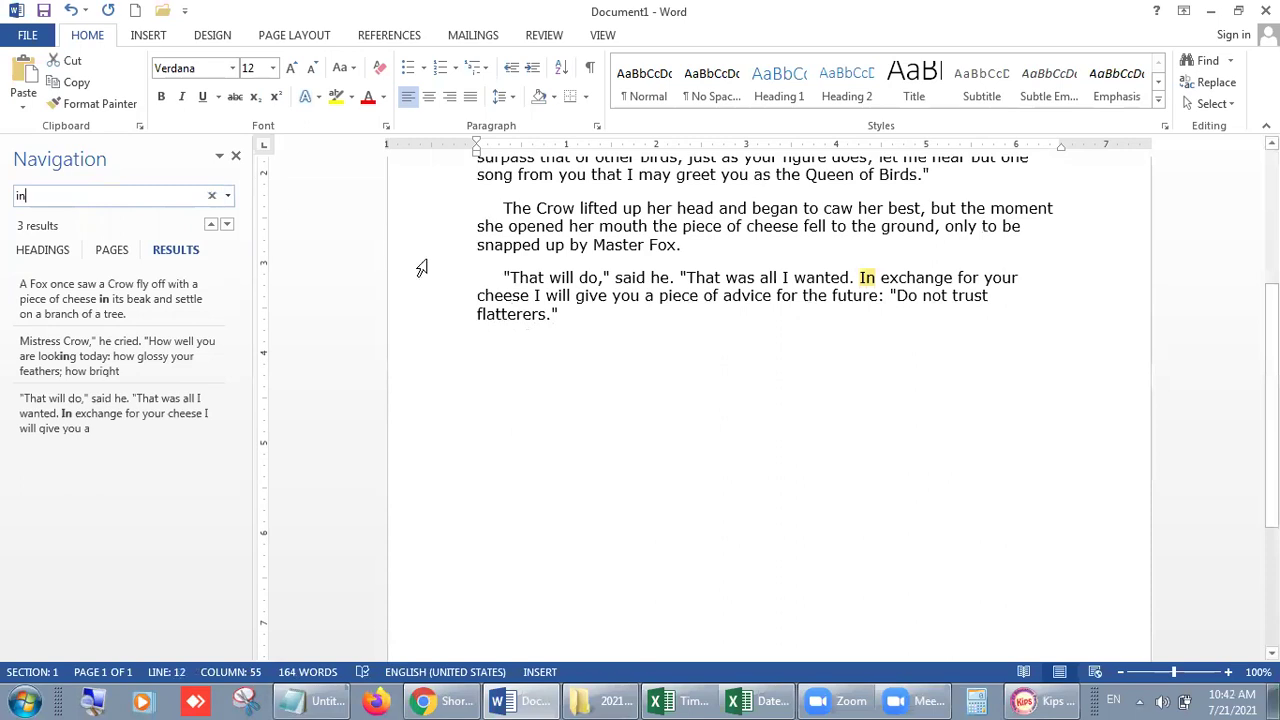
scroll(770, 360, "up", 3)
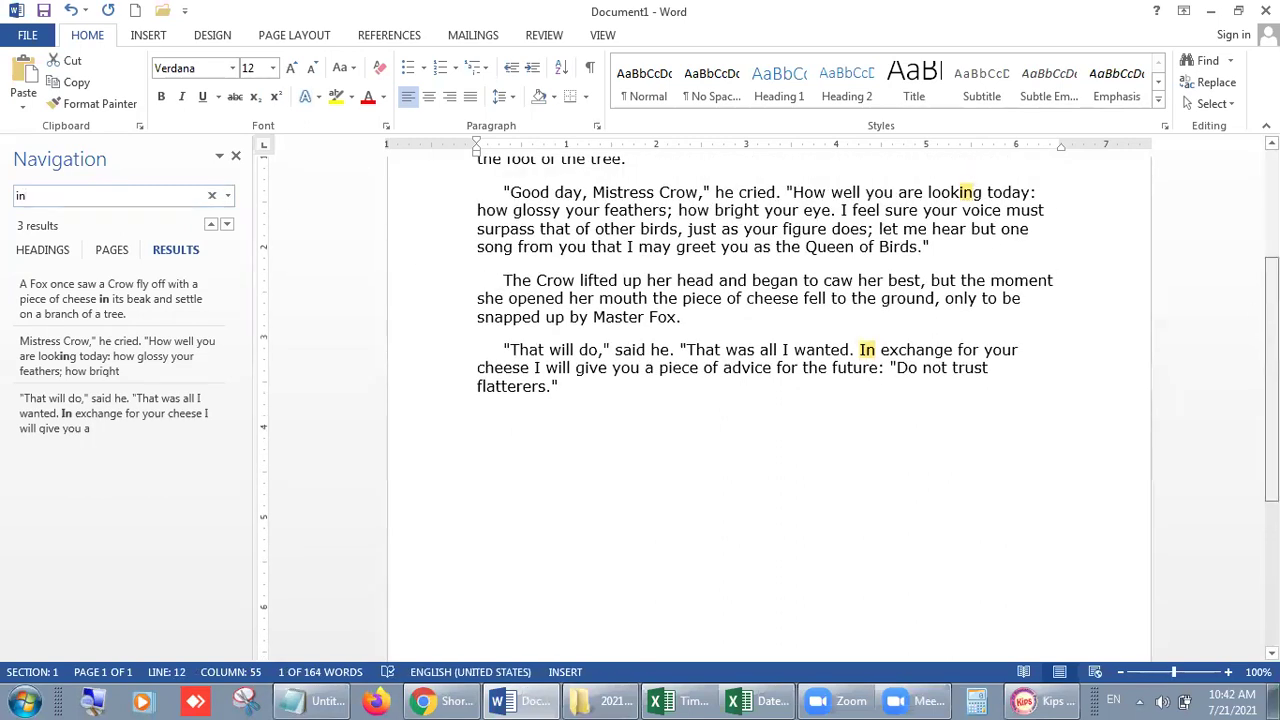
scroll(770, 400, "up", 1)
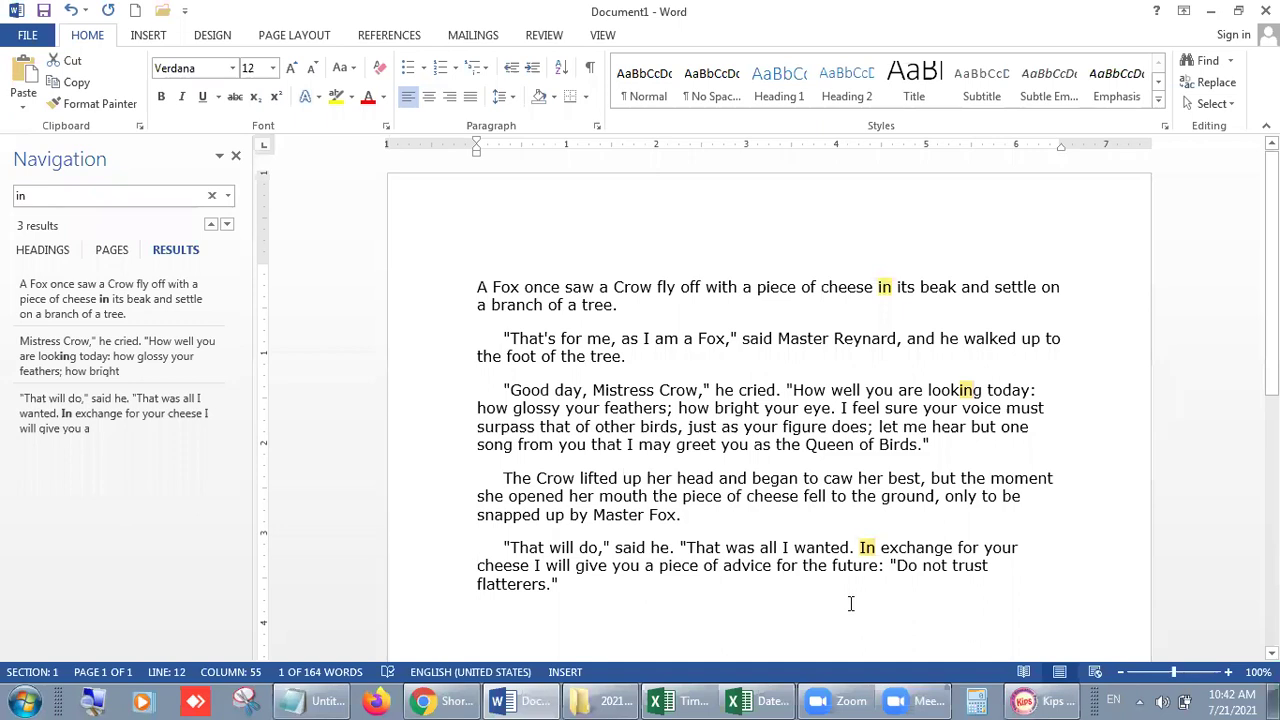
Read the Advanced Find and Find Next instructions on page 46 in Kips Learning, and return to the Word document
left_click(1040, 700)
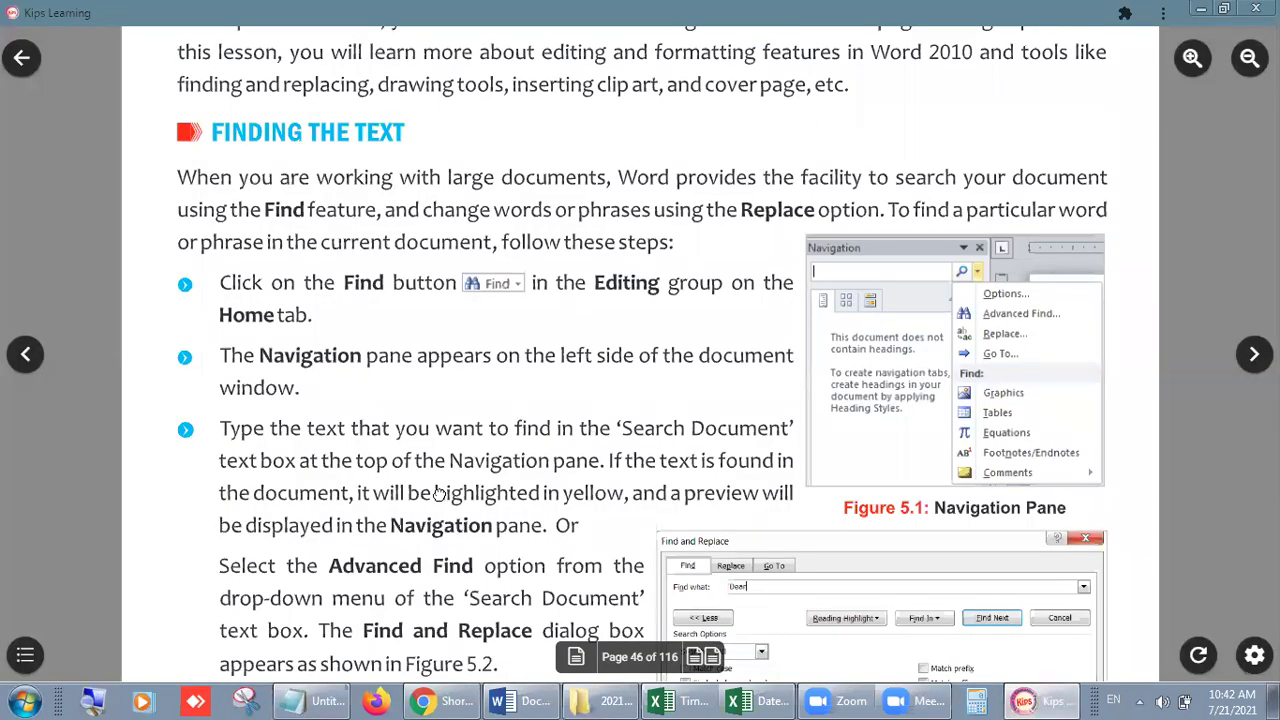
scroll(437, 492, "down", 2)
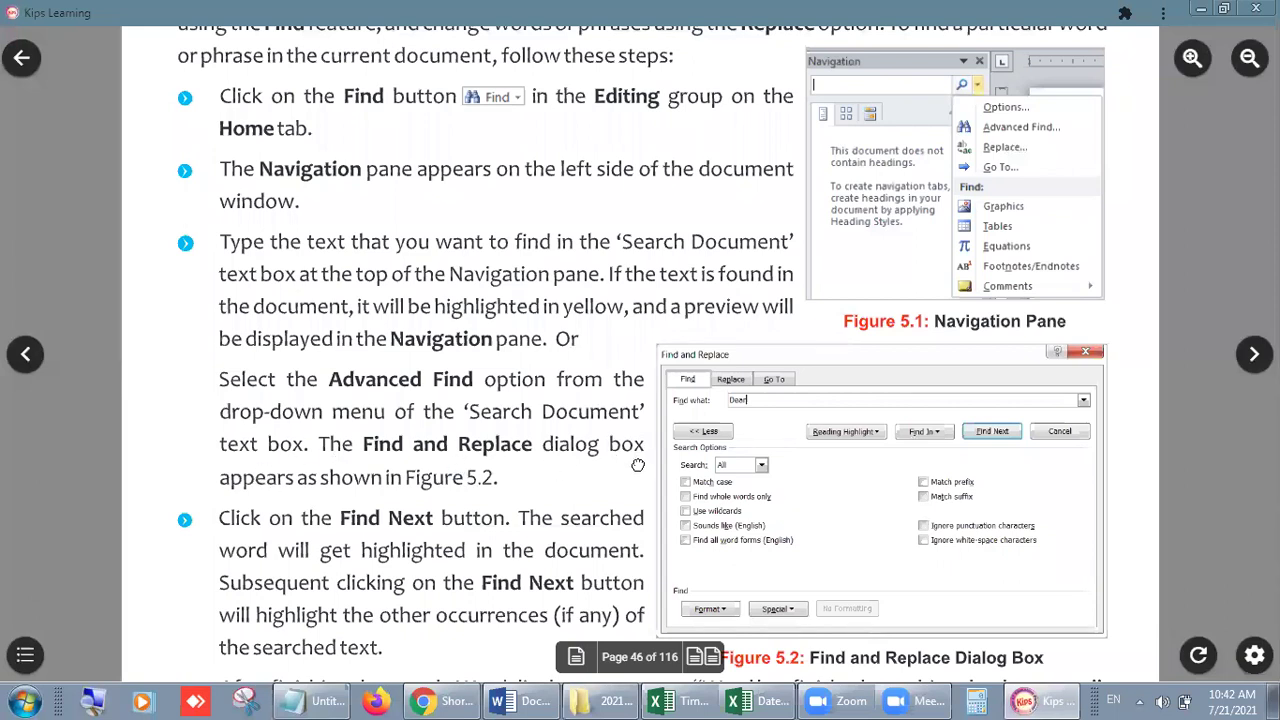
double_click(525, 487)
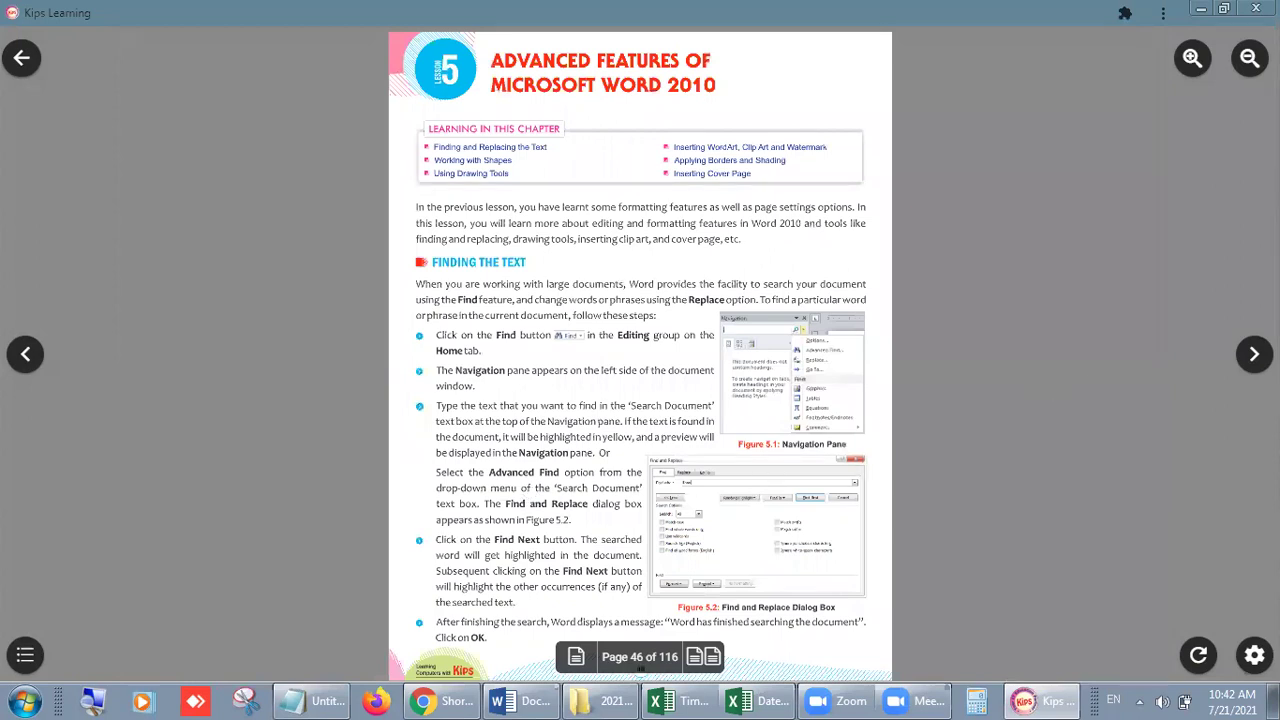
left_click(1192, 59)
left_click(1192, 59)
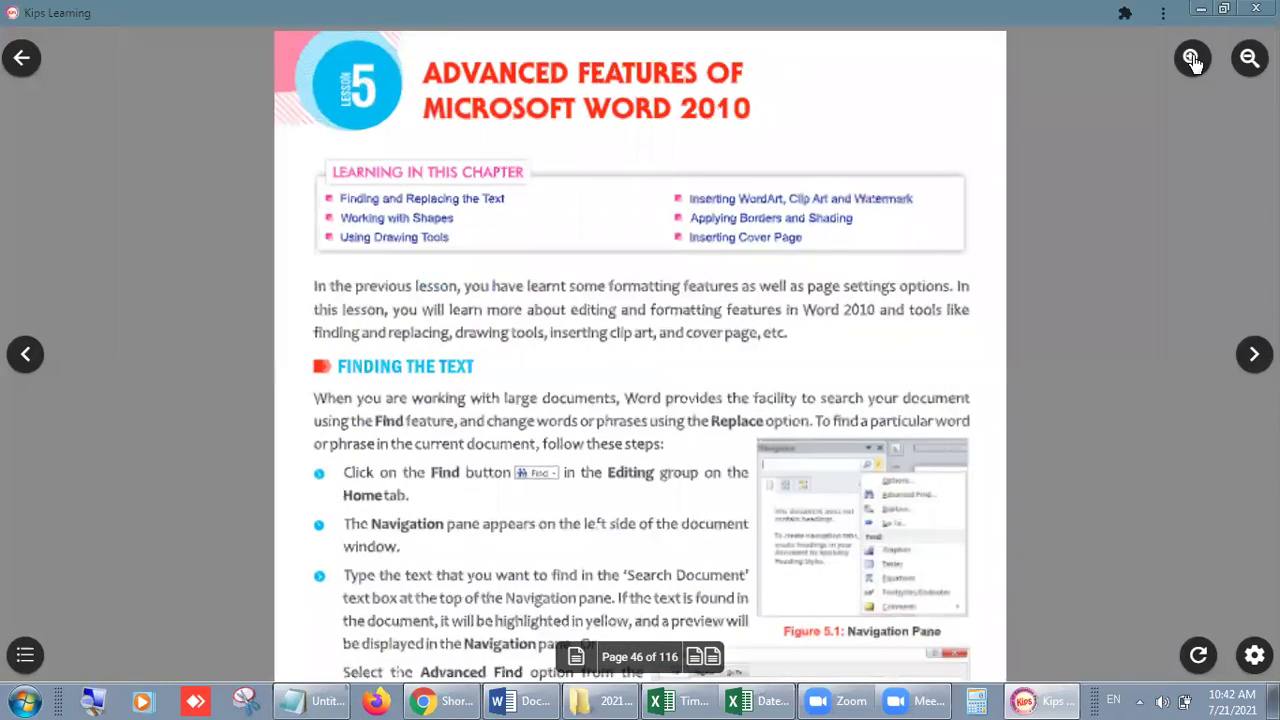
left_click(1192, 59)
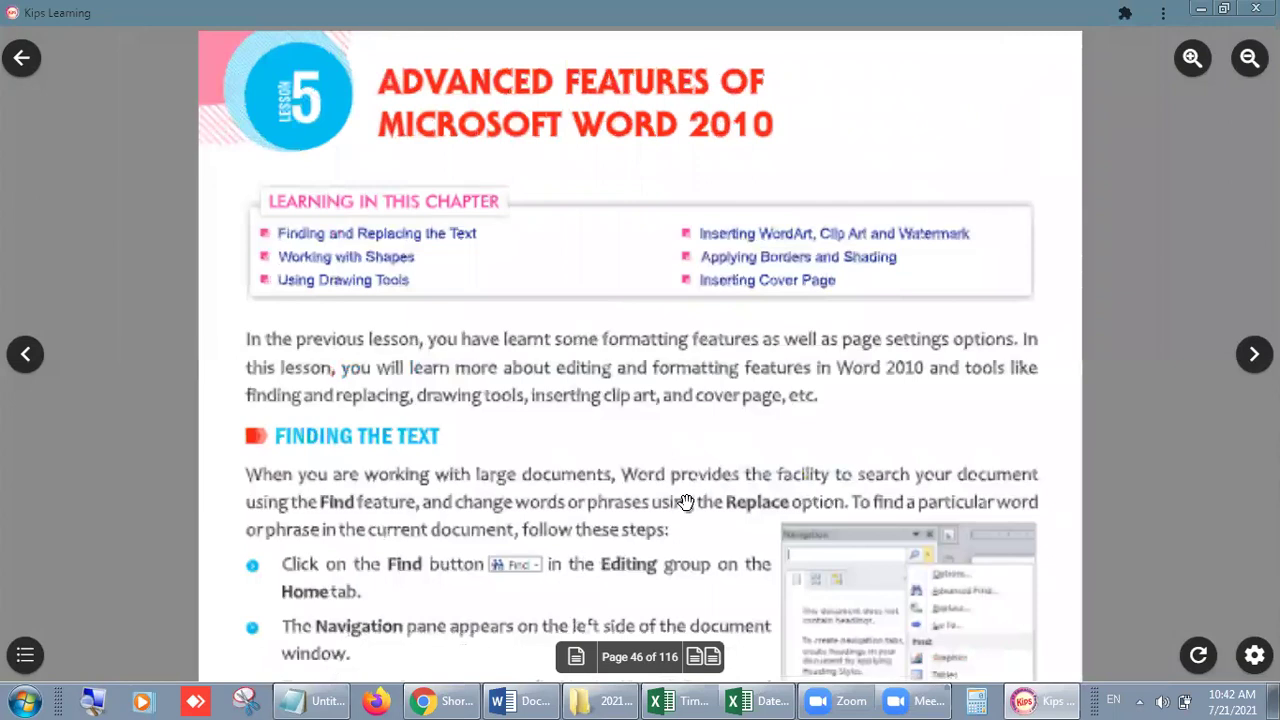
scroll(627, 570, "down", 2)
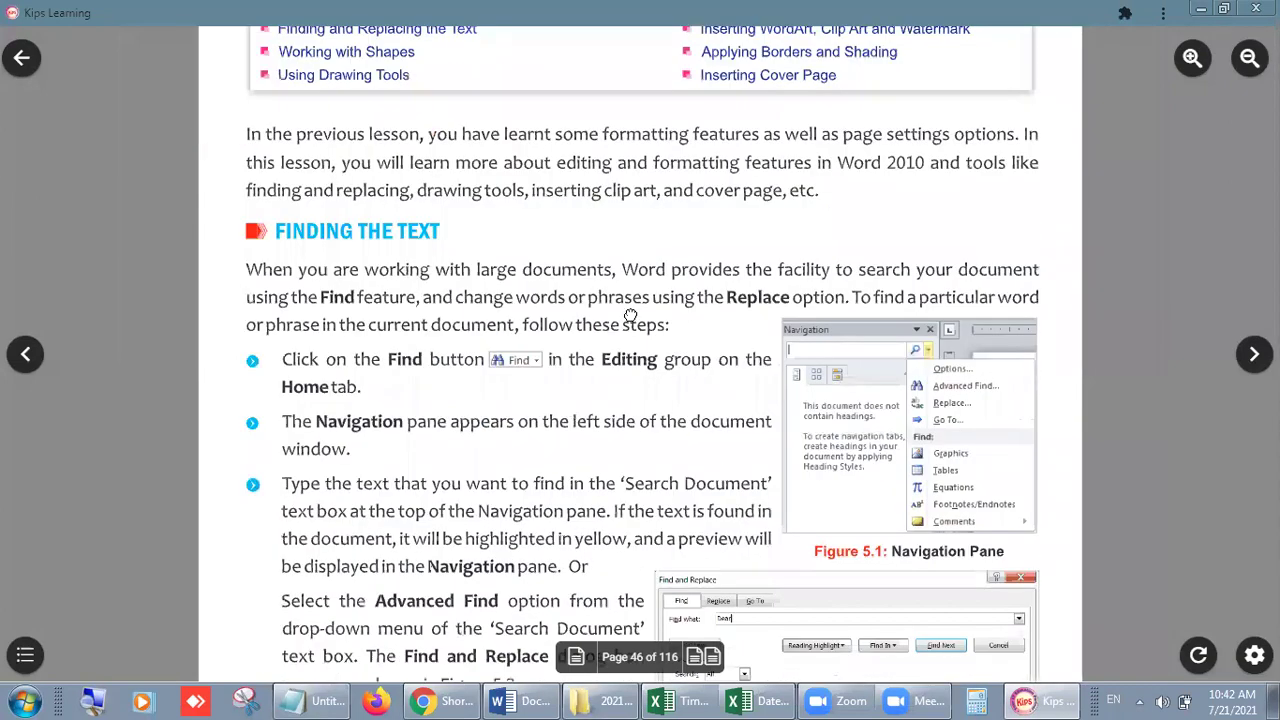
scroll(630, 314, "down", 3)
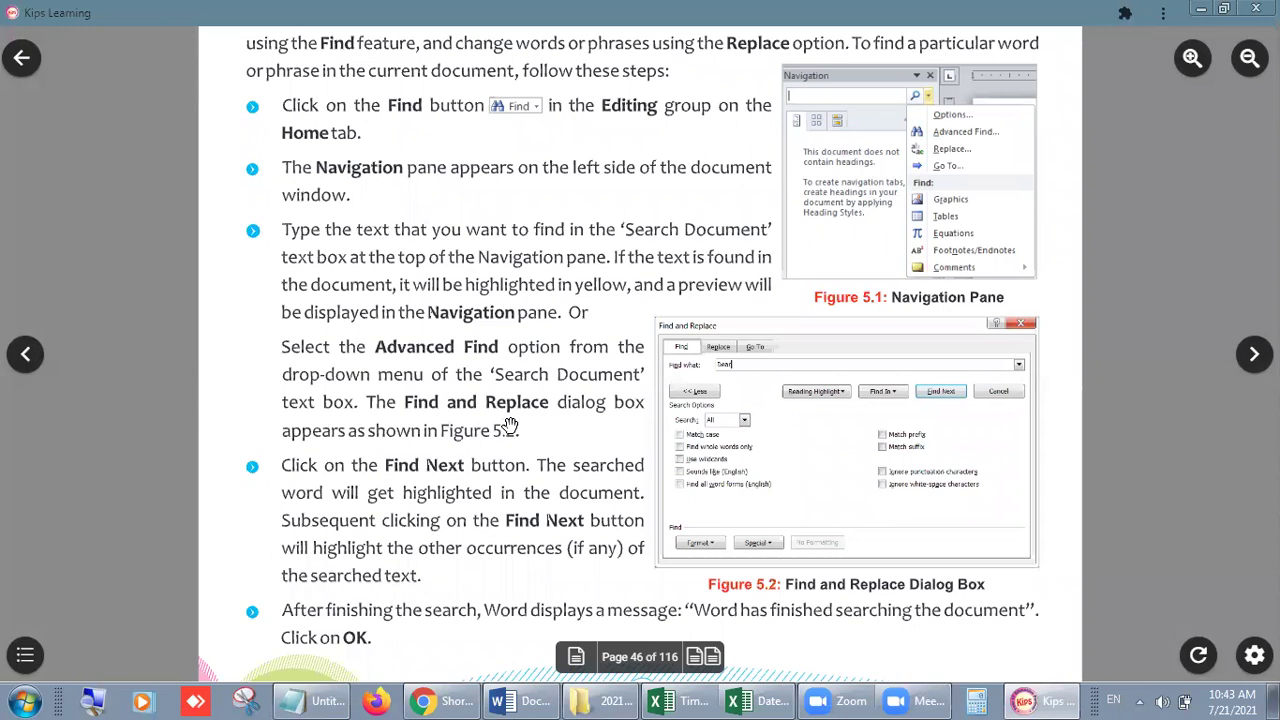
left_click(525, 700)
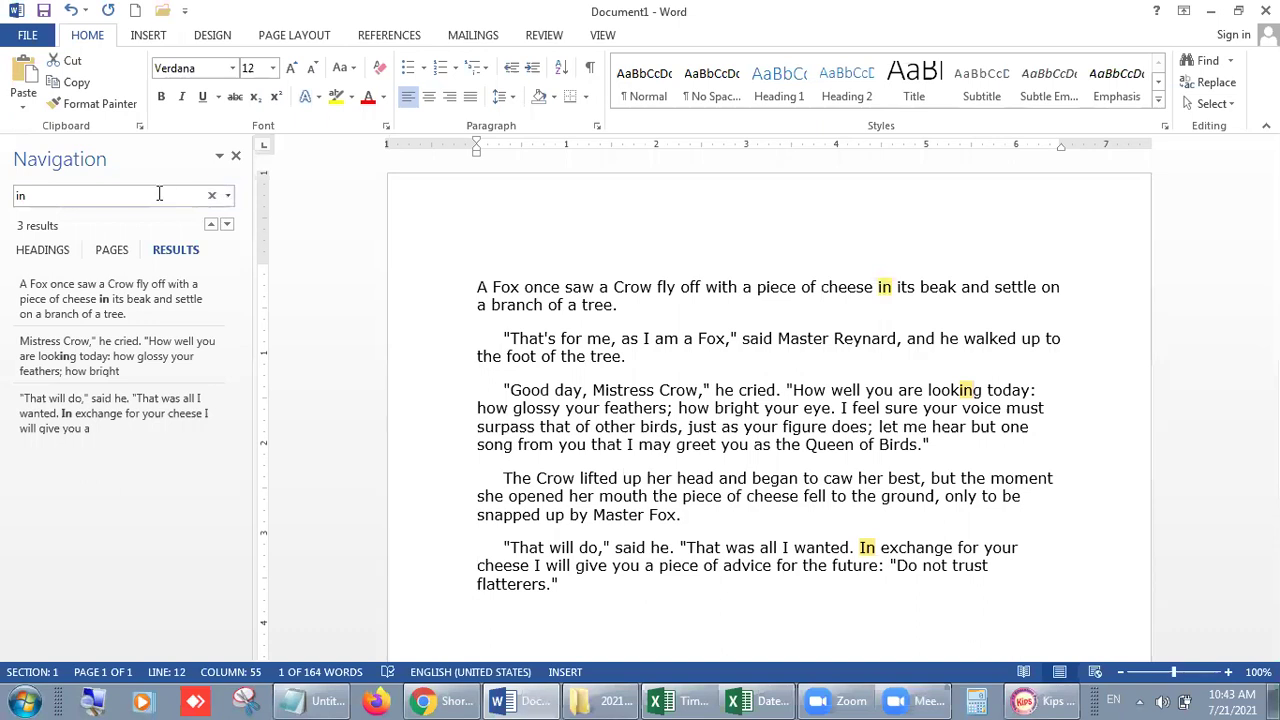
Open Advanced Find for "in", check the Find Next instructions on page 46 in Kips Learning, and return to Word
left_click(227, 197)
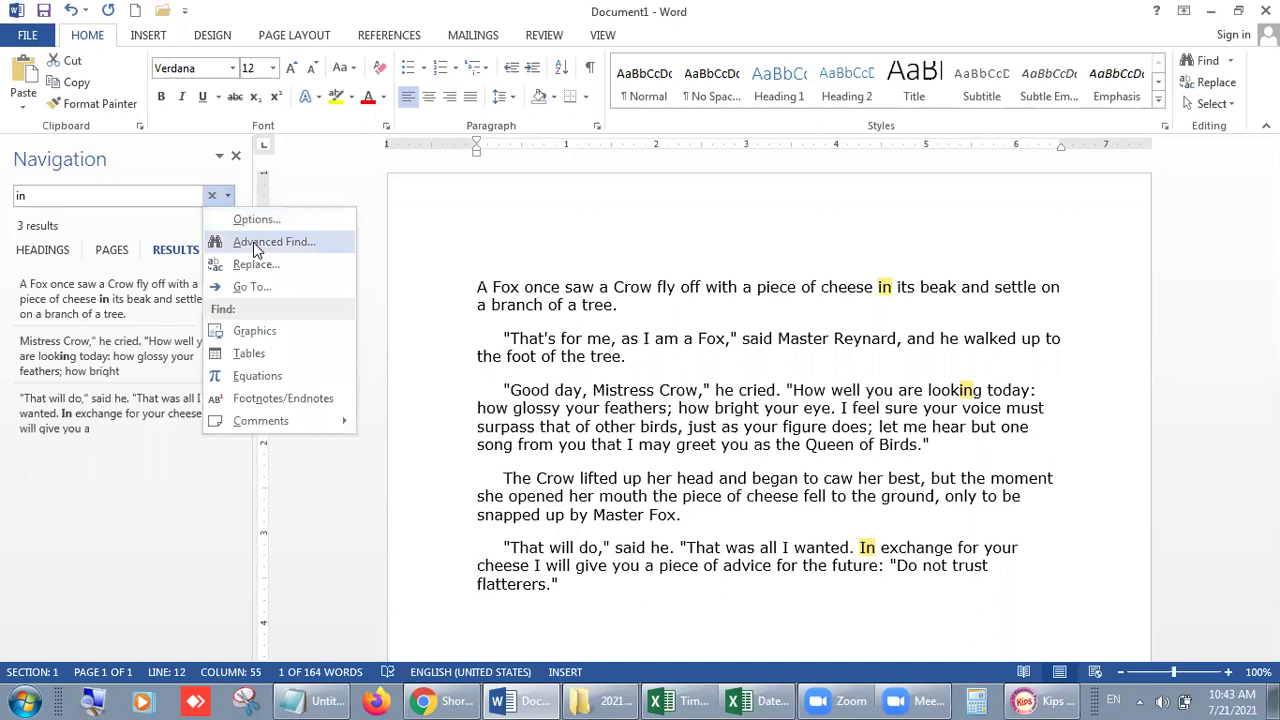
left_click(253, 244)
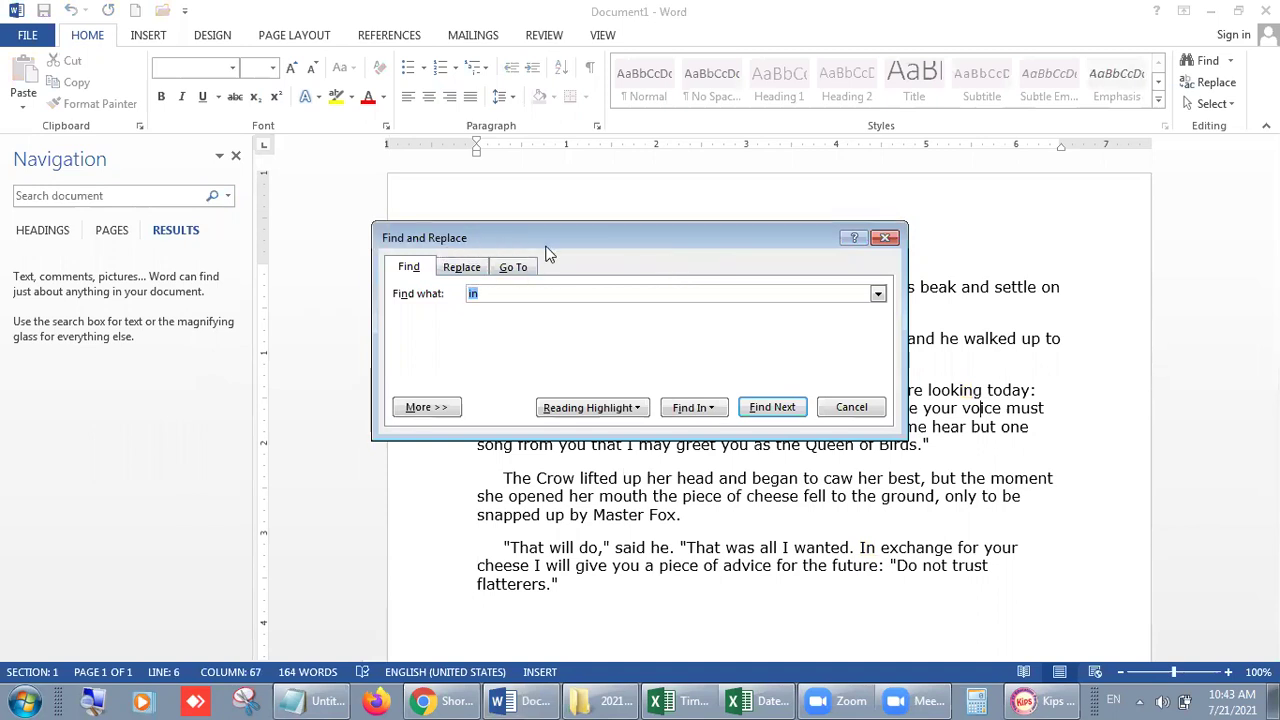
left_click(1055, 699)
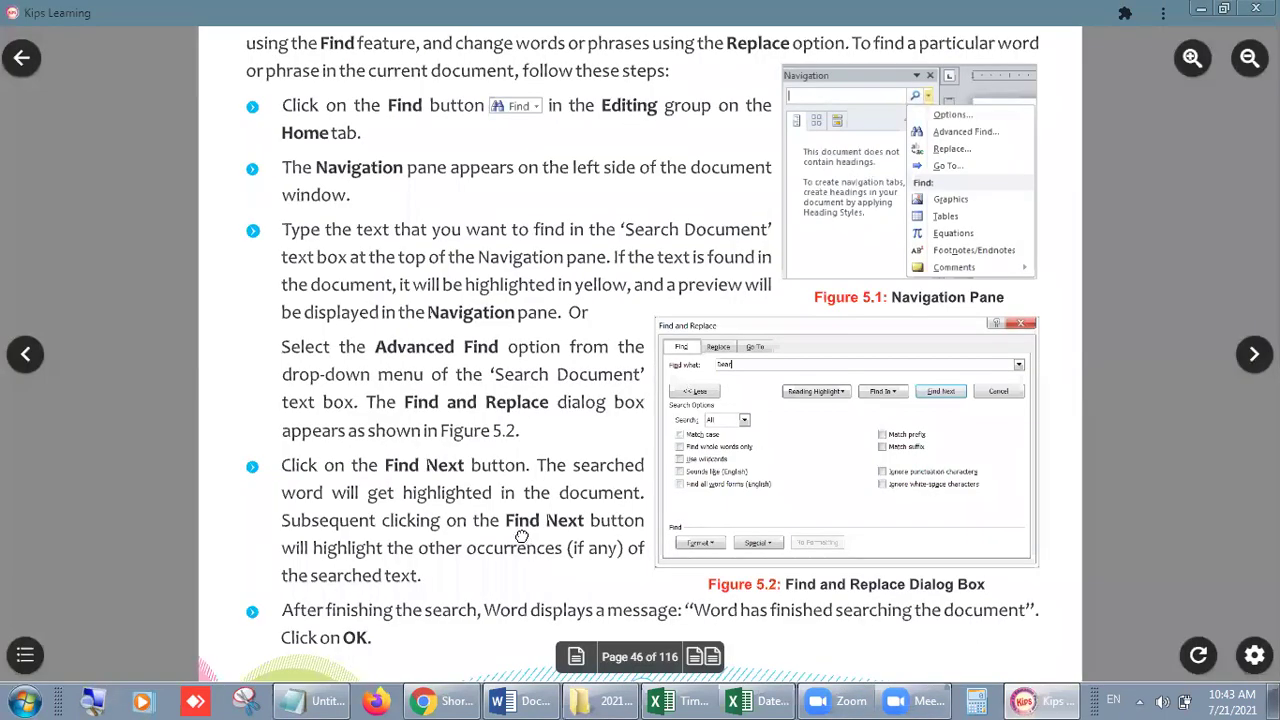
scroll(525, 385, "down", 1)
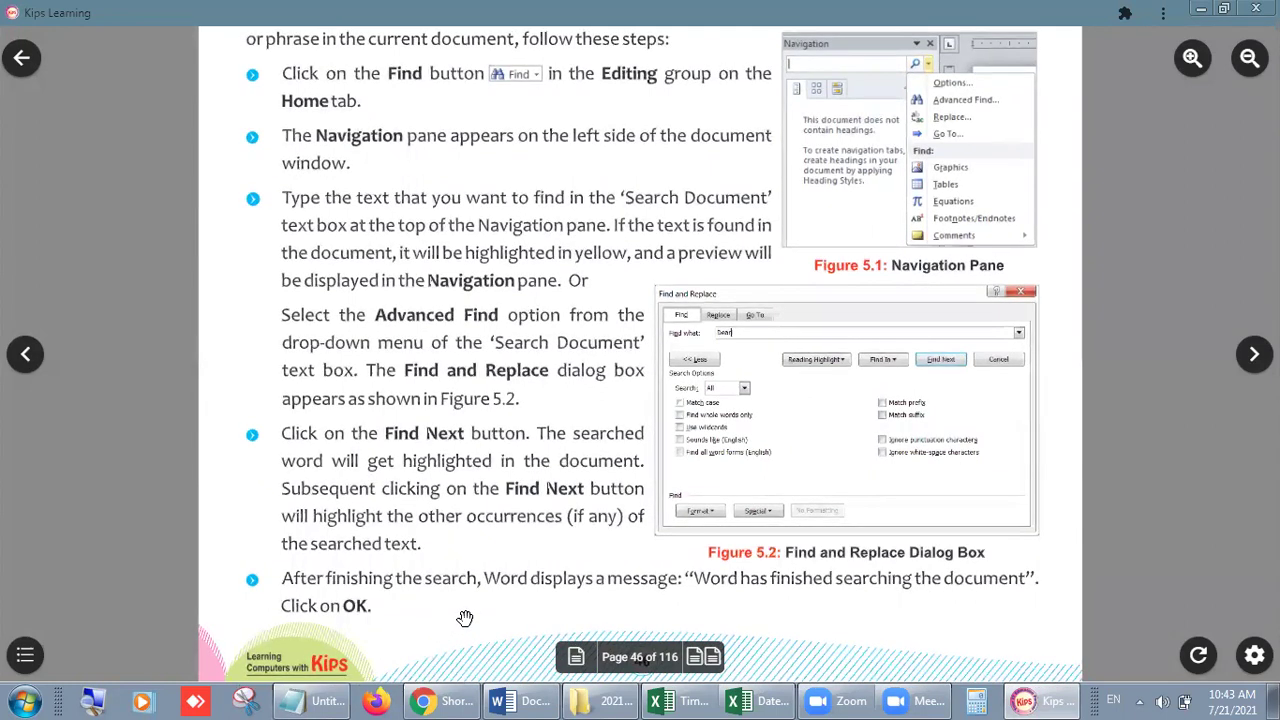
left_click(522, 700)
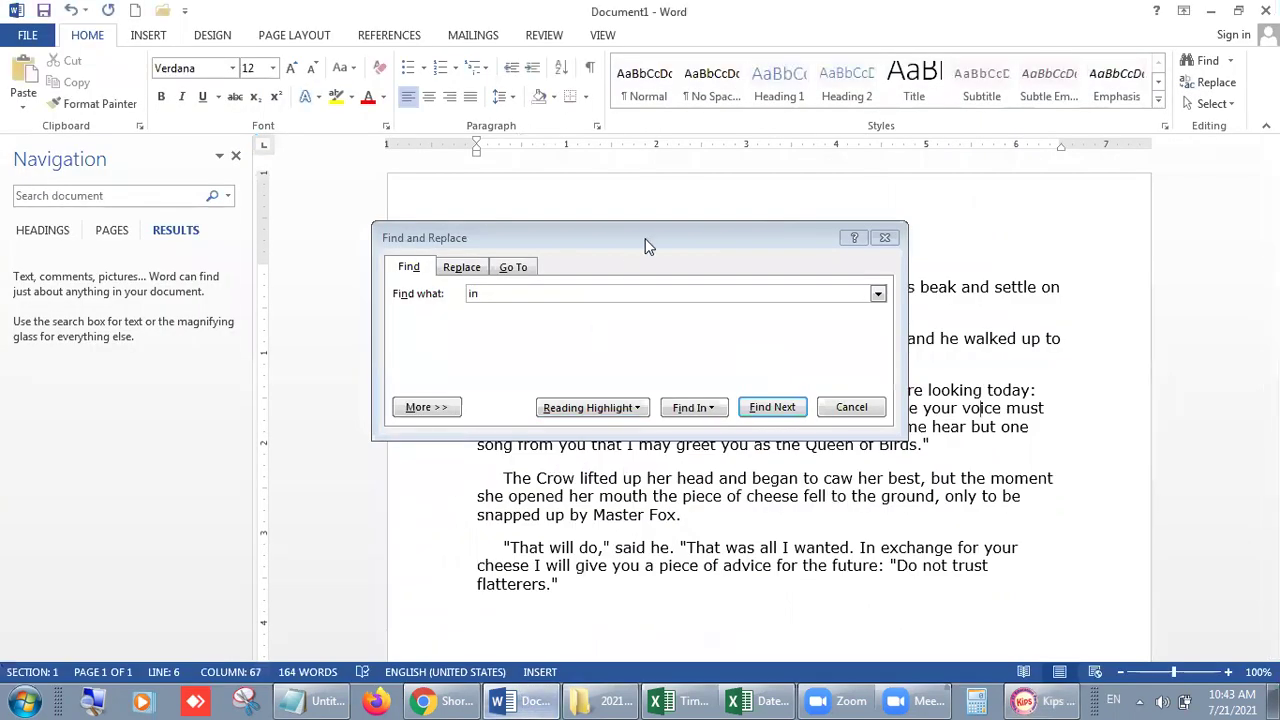
Move the Find and Replace dialog clear of the story and step through every occurrence of "in" until the search ends
left_click(645, 238)
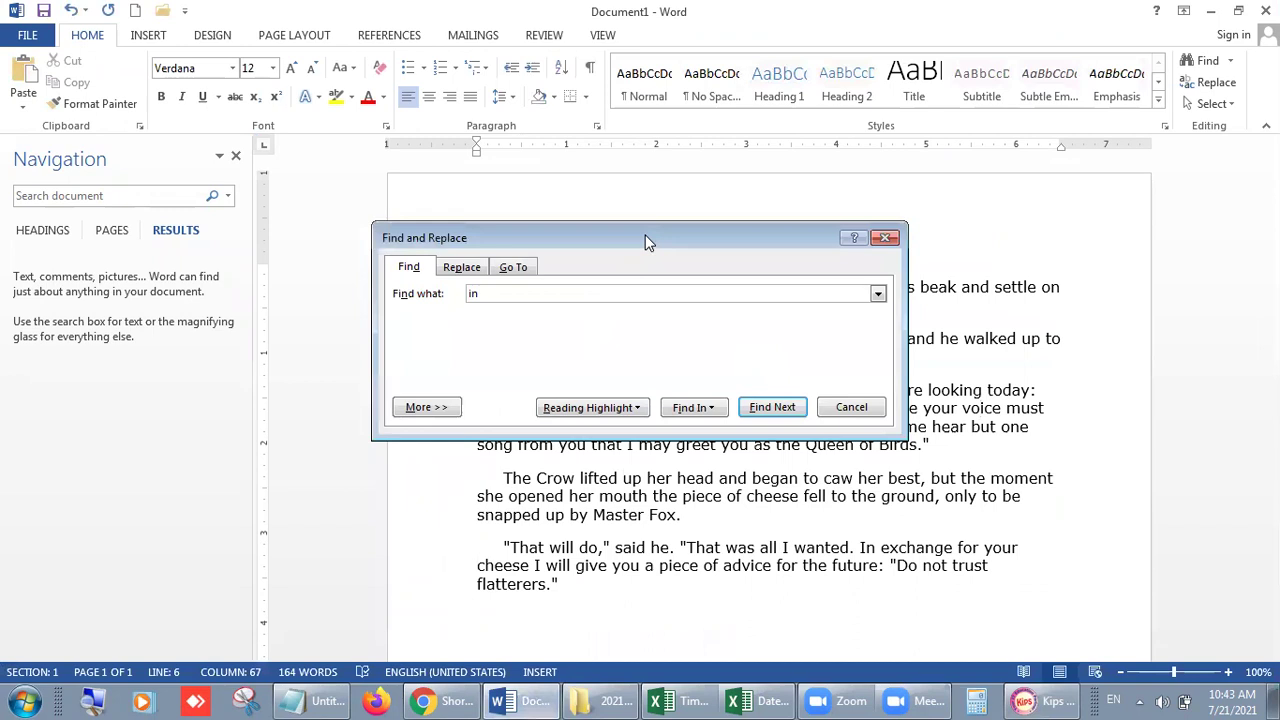
left_click_drag(645, 238, 642, 56)
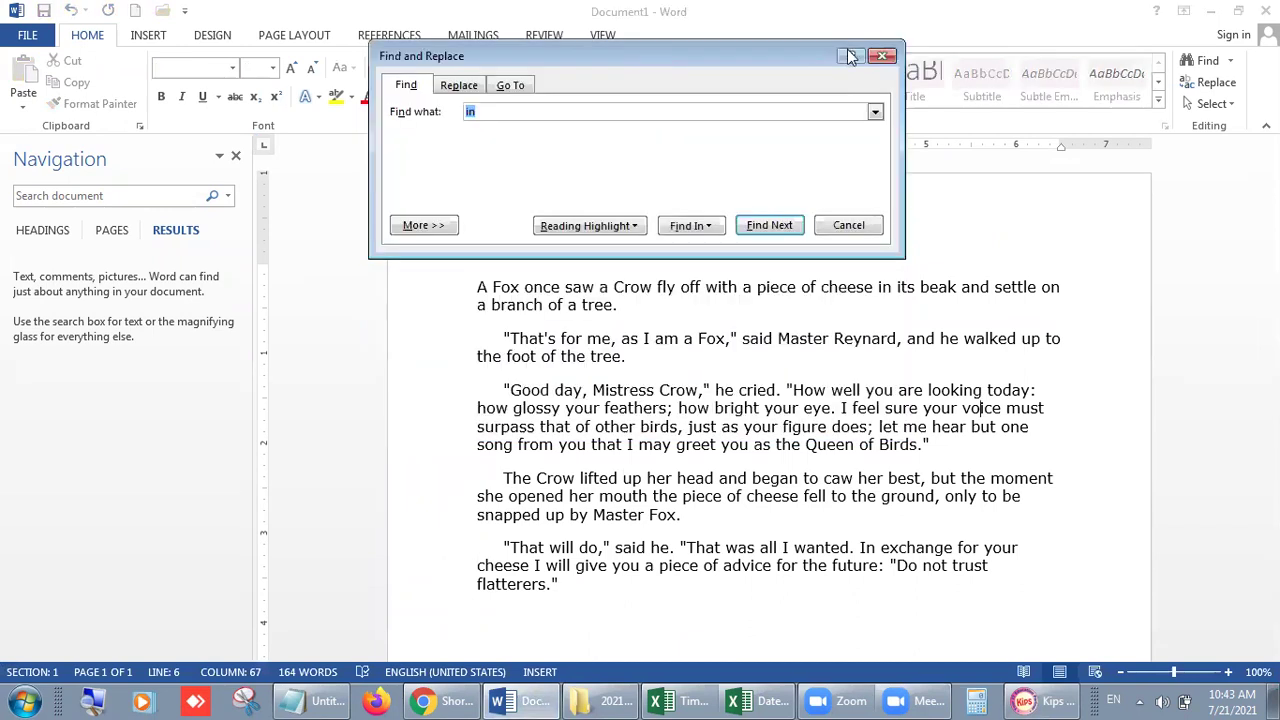
left_click(759, 223)
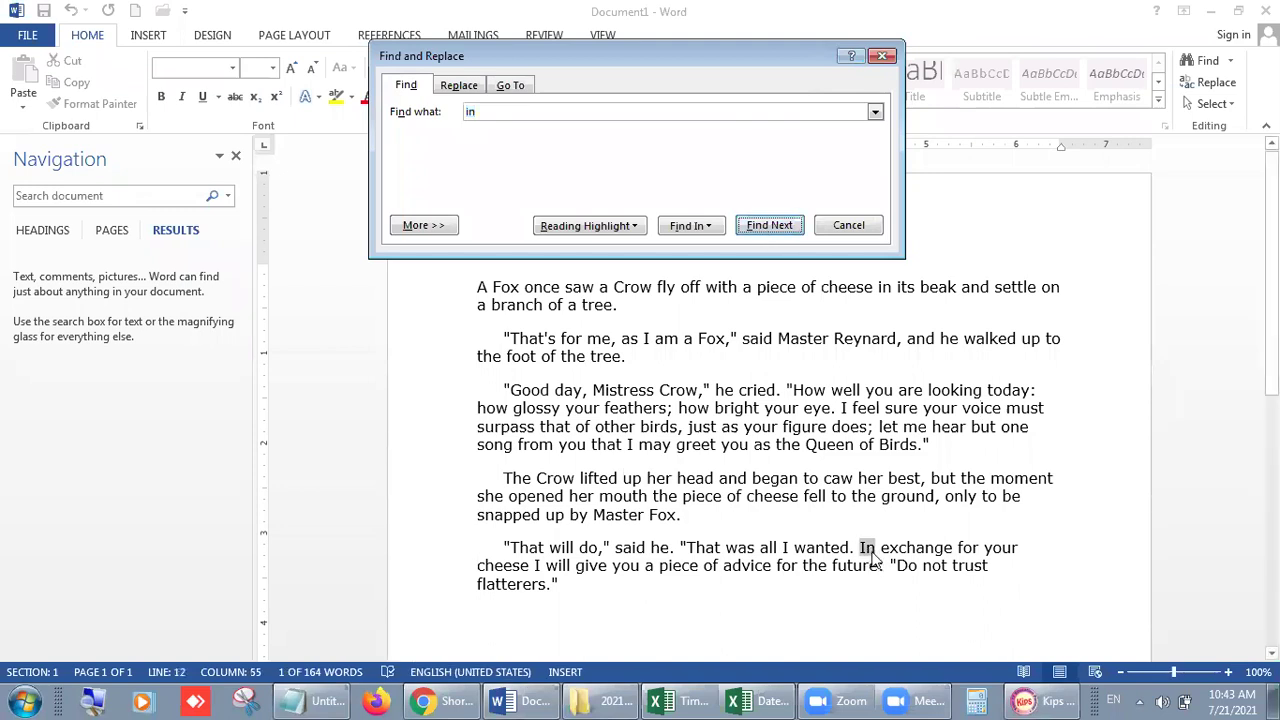
left_click(781, 232)
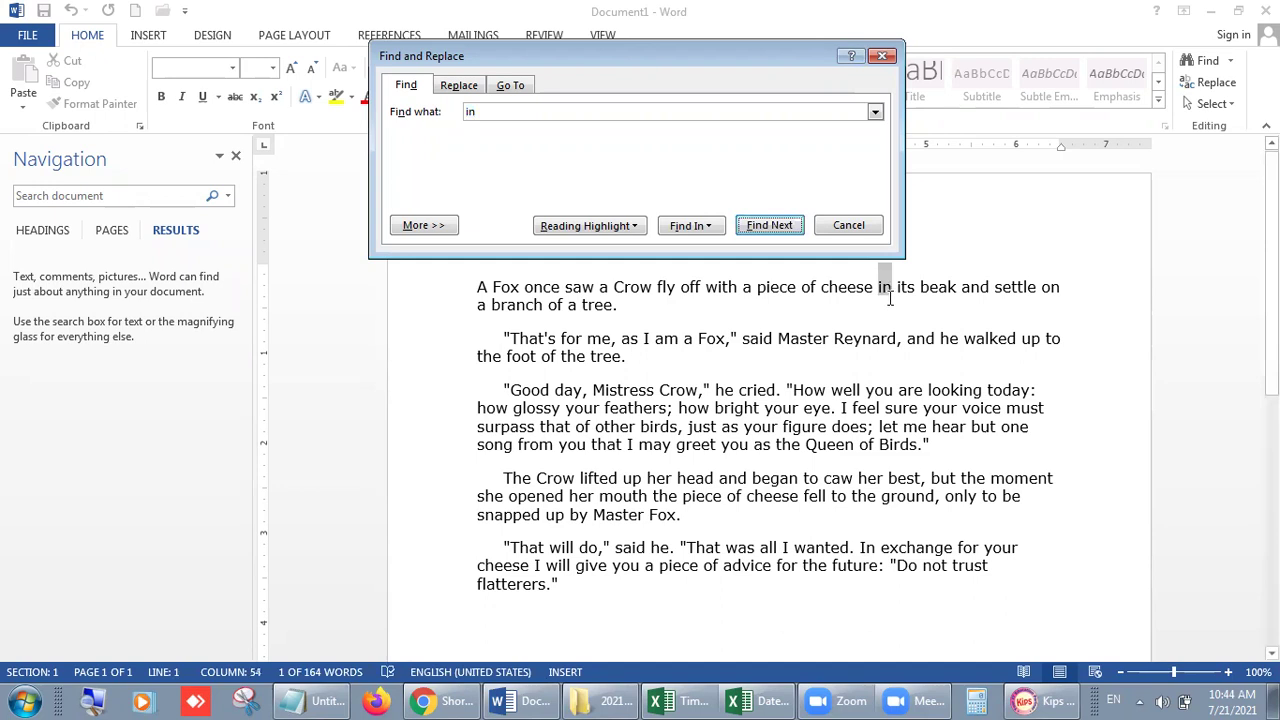
left_click(783, 228)
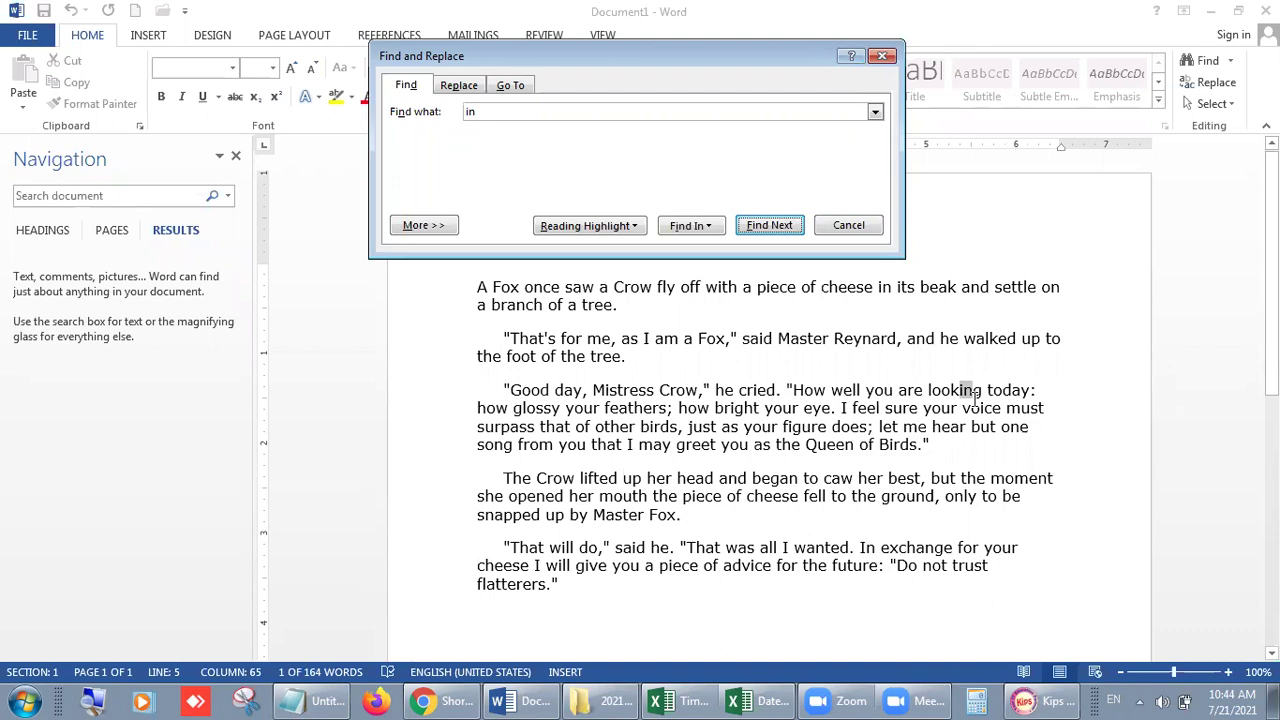
left_click(769, 223)
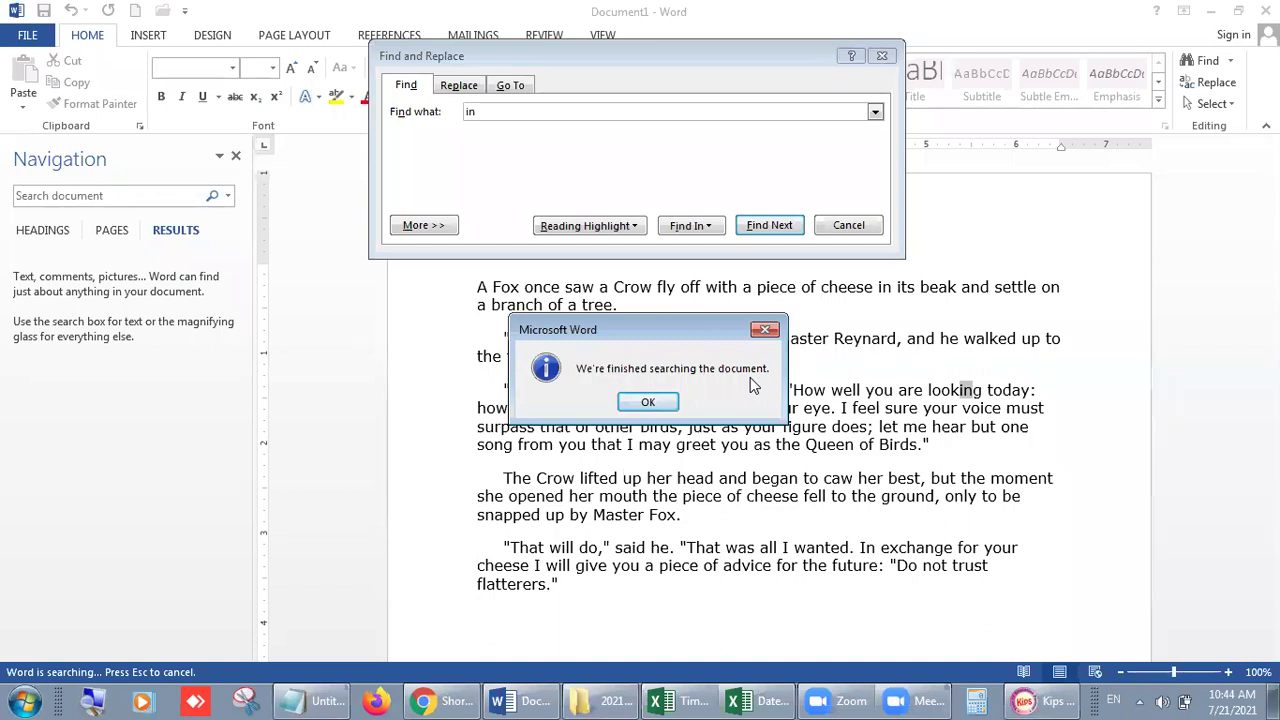
left_click(659, 402)
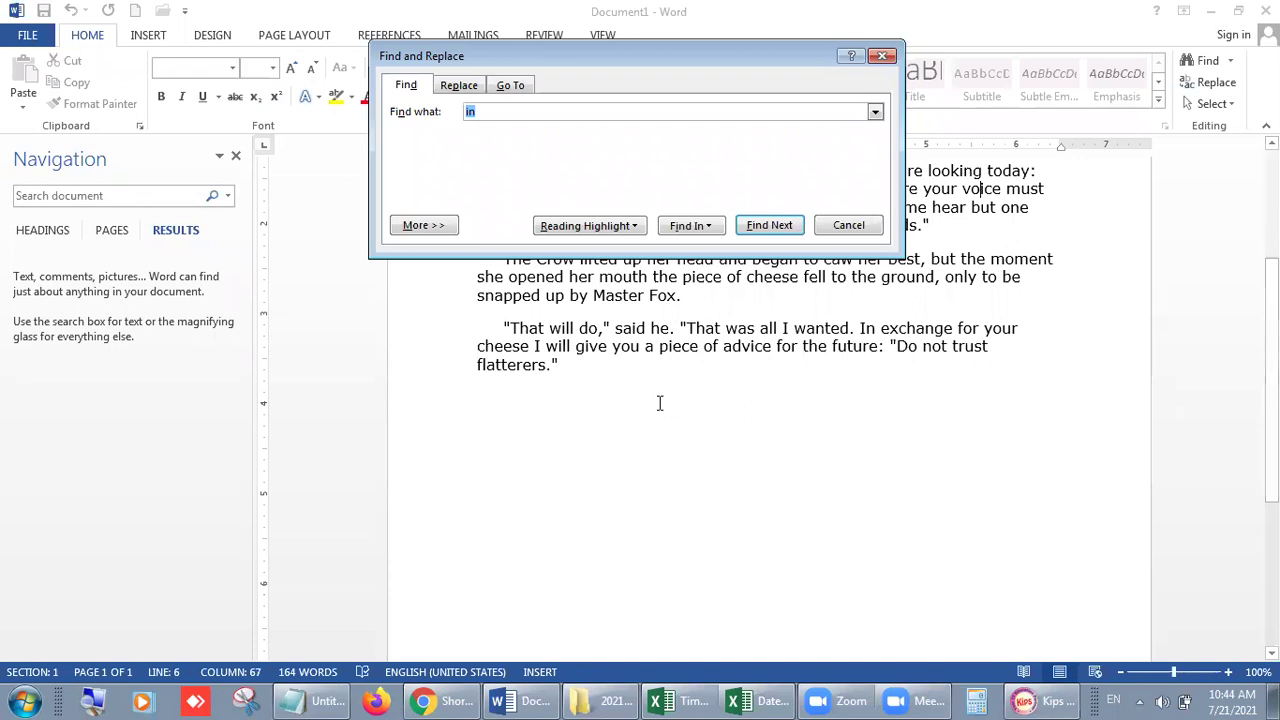
Read the More button and search option tips on page 47 in Kips Learning, and return to Word
left_click(1040, 700)
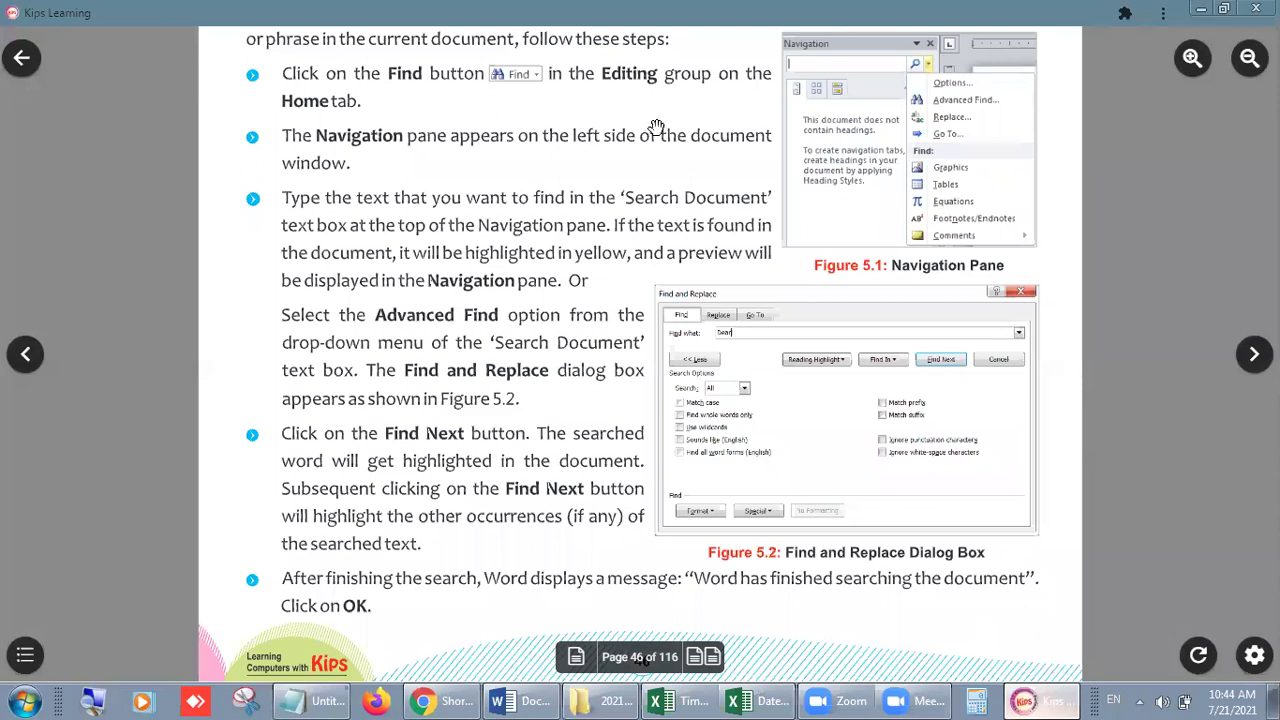
scroll(611, 178, "down", 5)
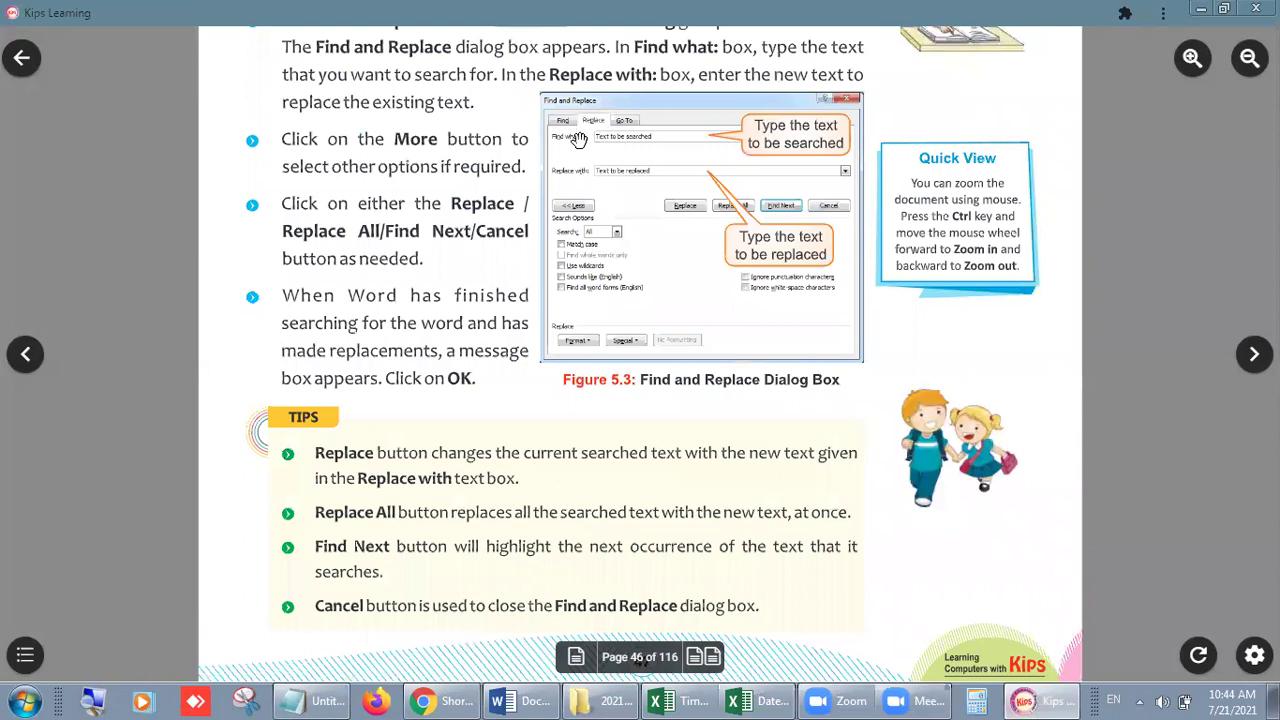
scroll(770, 215, "up", 5)
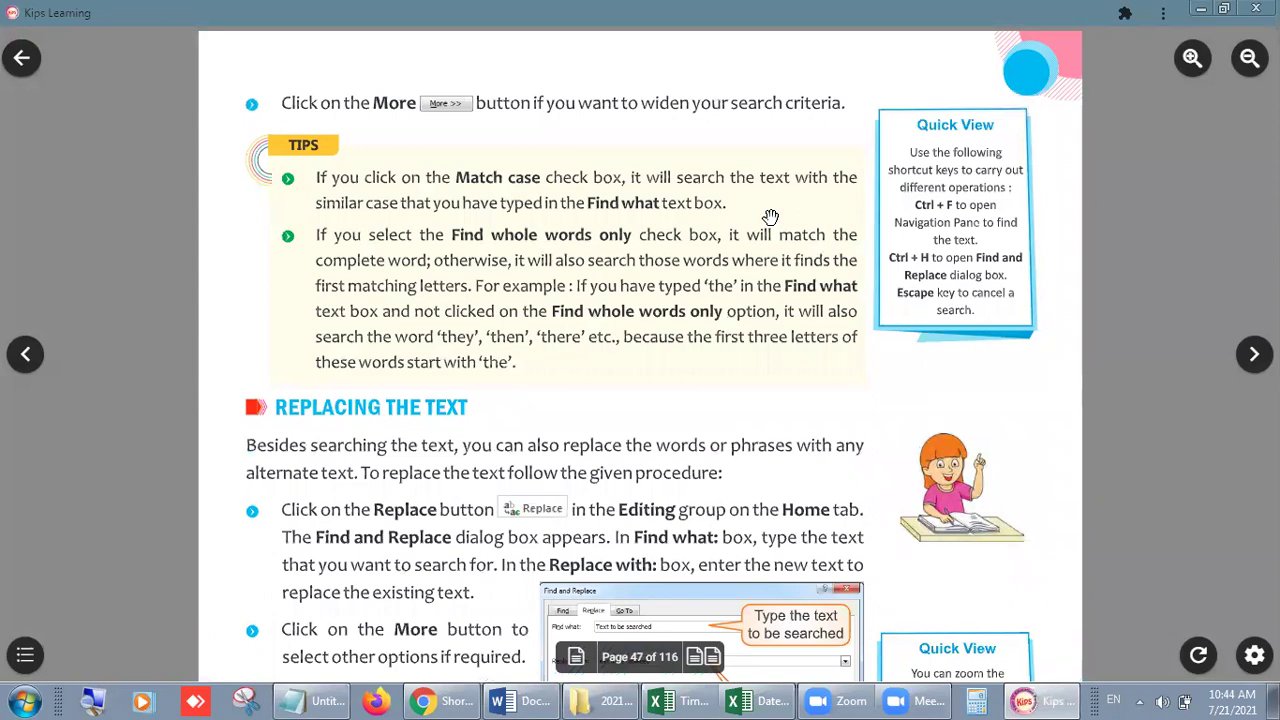
left_click(541, 697)
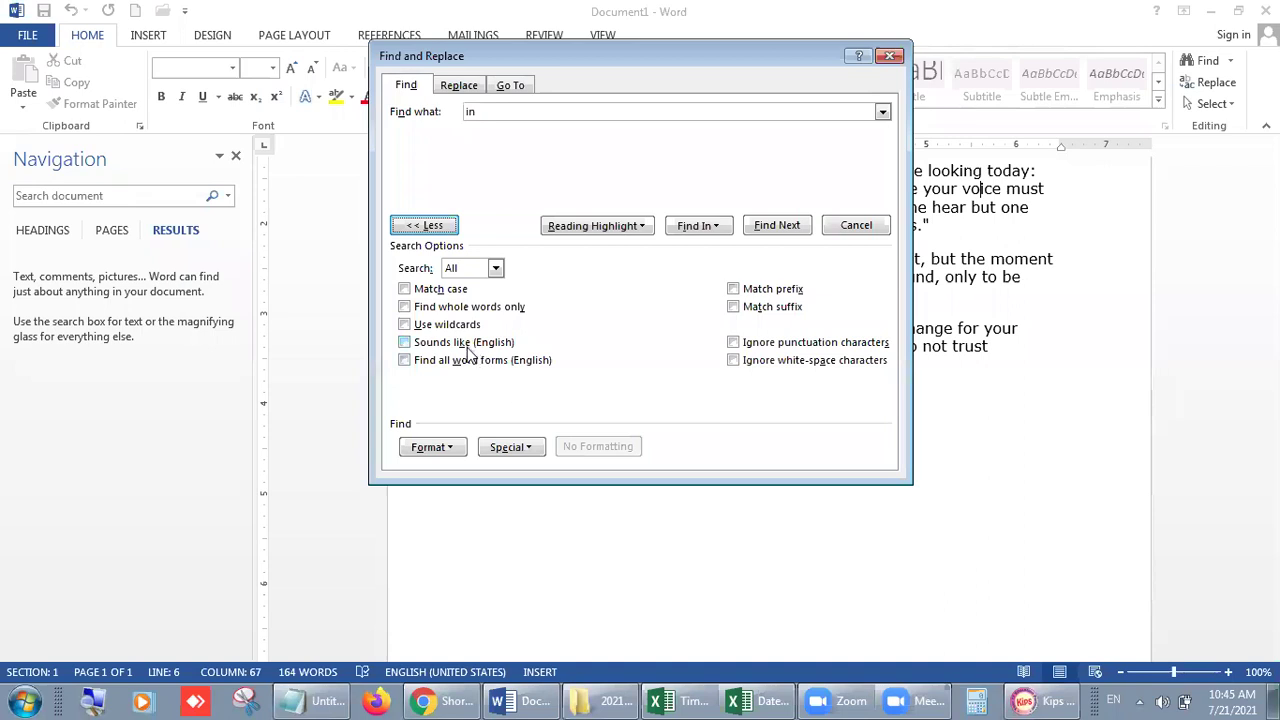
Restrict the search to whole words only and step through the occurrences of "in" until the search ends
left_click(416, 310)
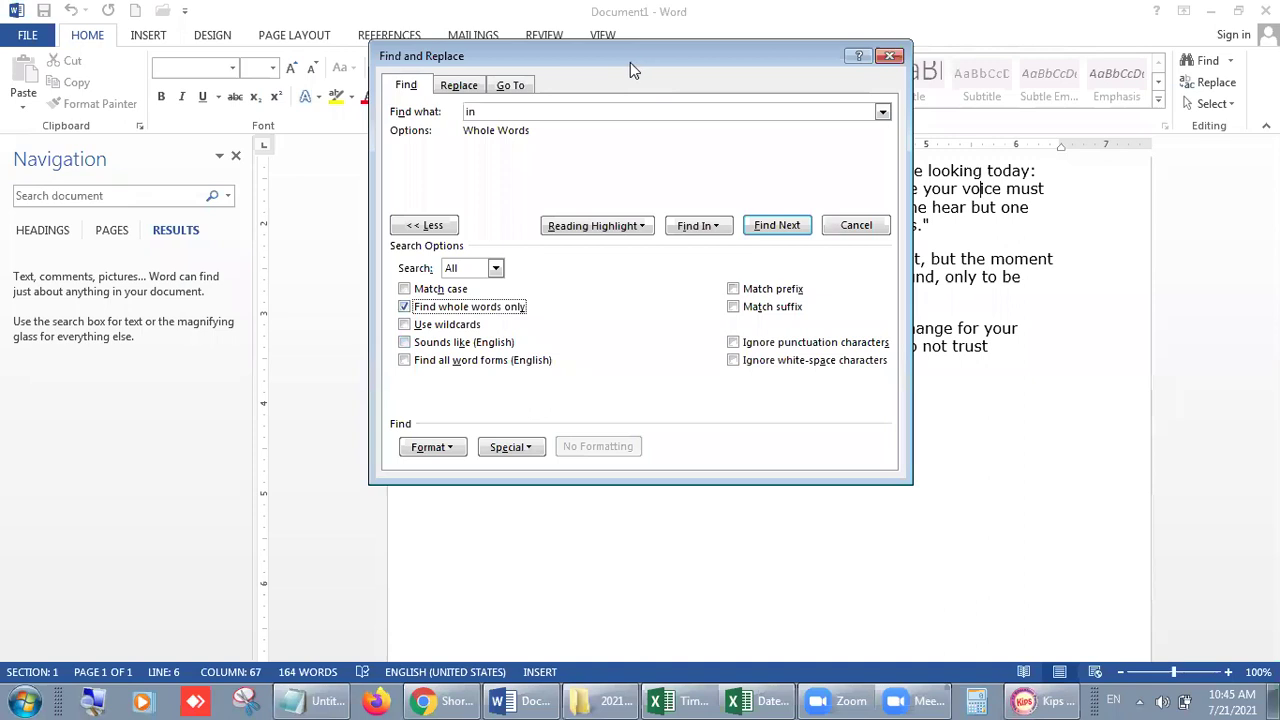
left_click_drag(630, 64, 278, 72)
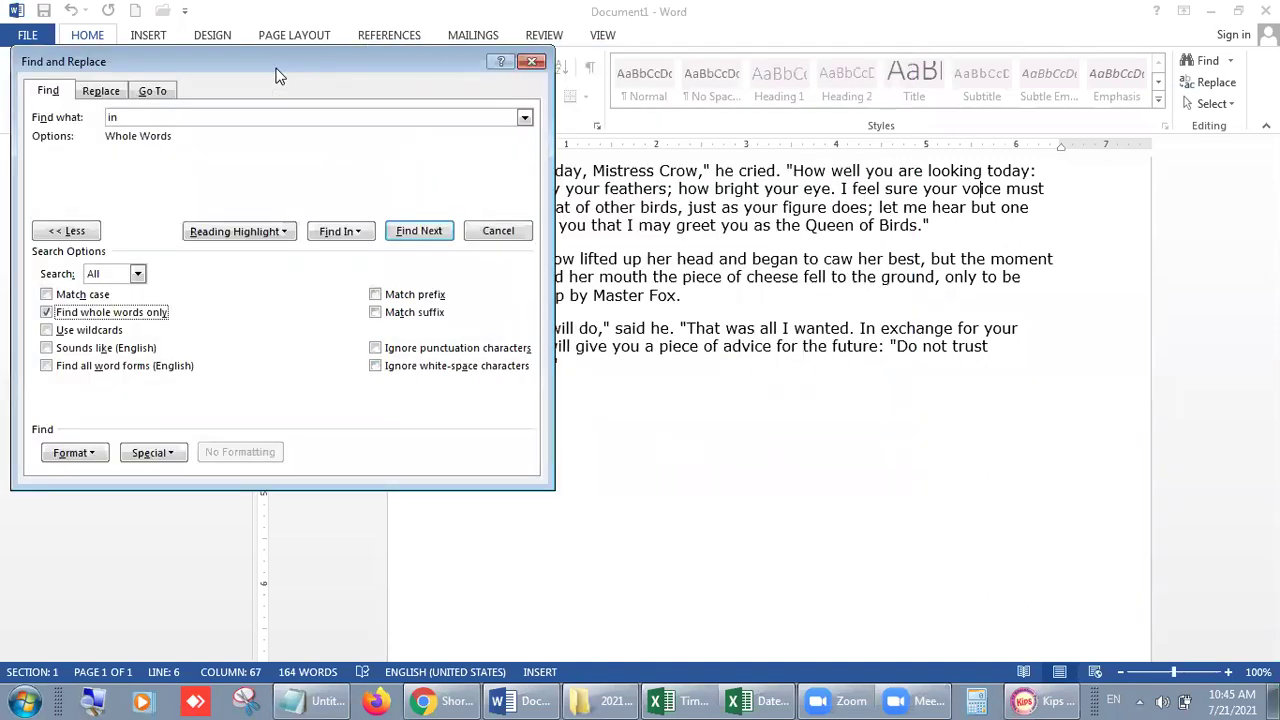
left_click_drag(278, 76, 294, 232)
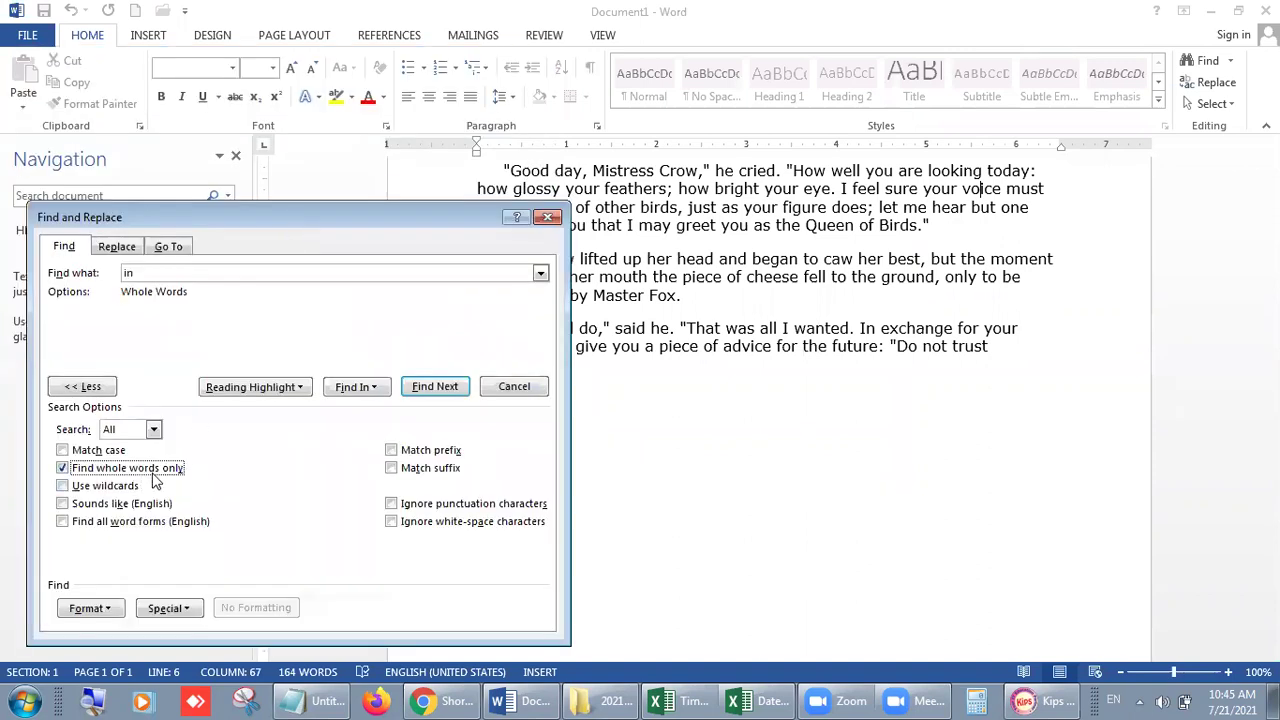
left_click(437, 388)
left_click(437, 388)
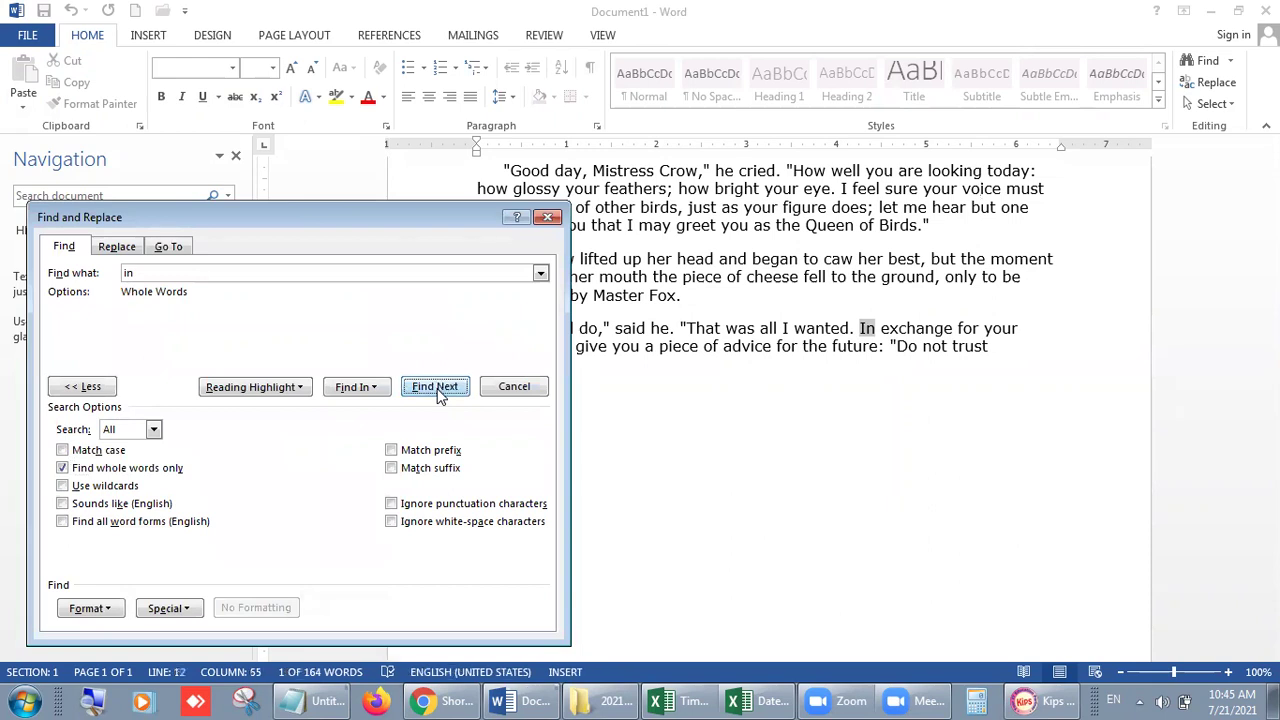
left_click(437, 390)
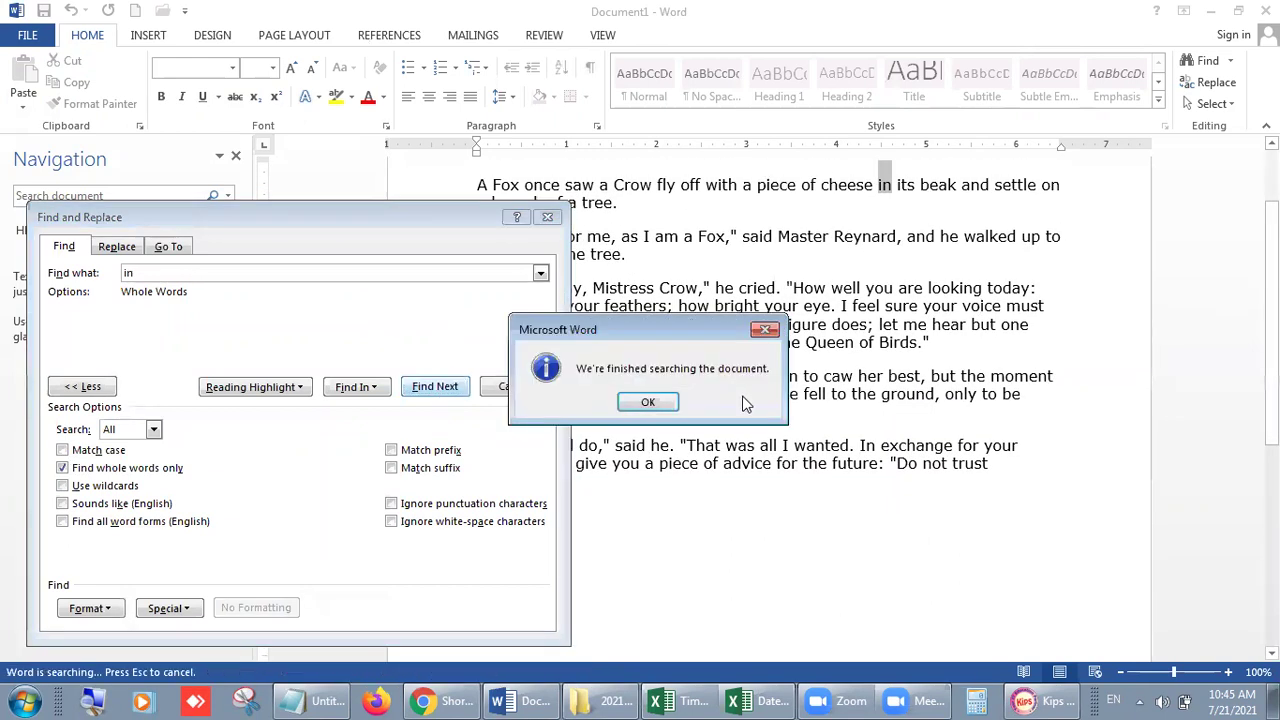
left_click(671, 399)
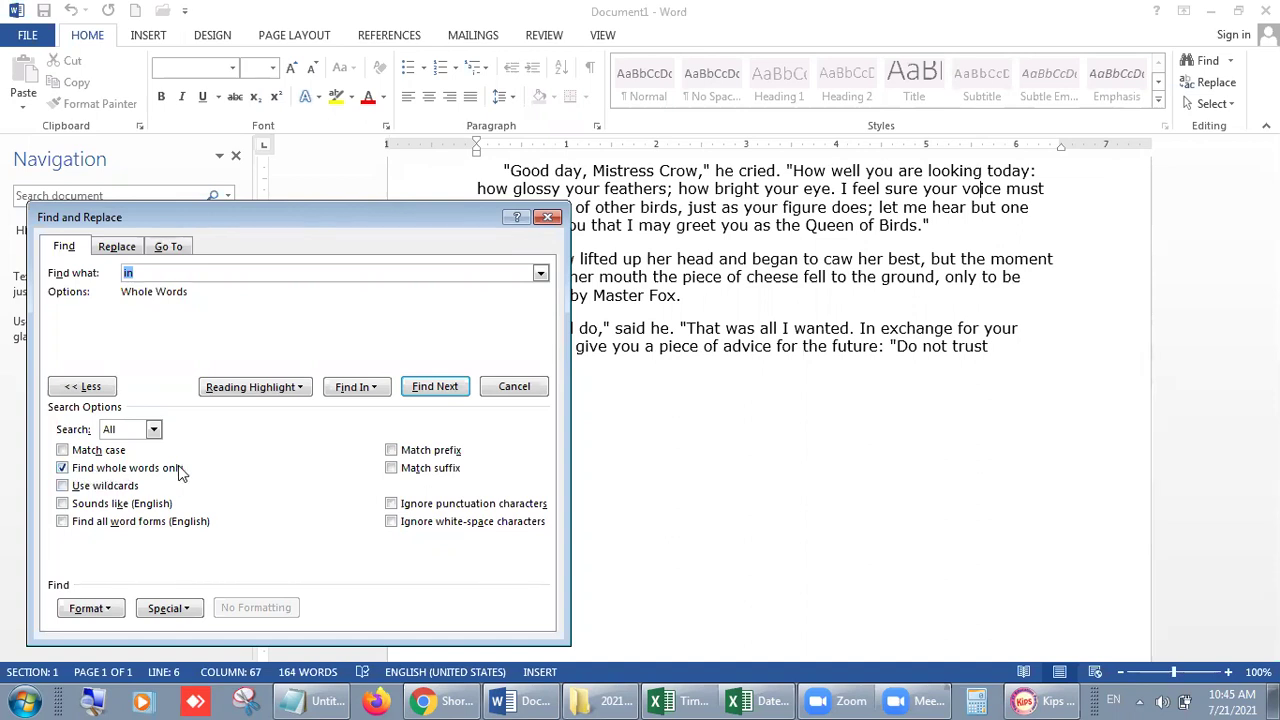
Collapse and re-expand the search options, close Find and Replace, and place the cursor on the empty line after the story
left_click(84, 386)
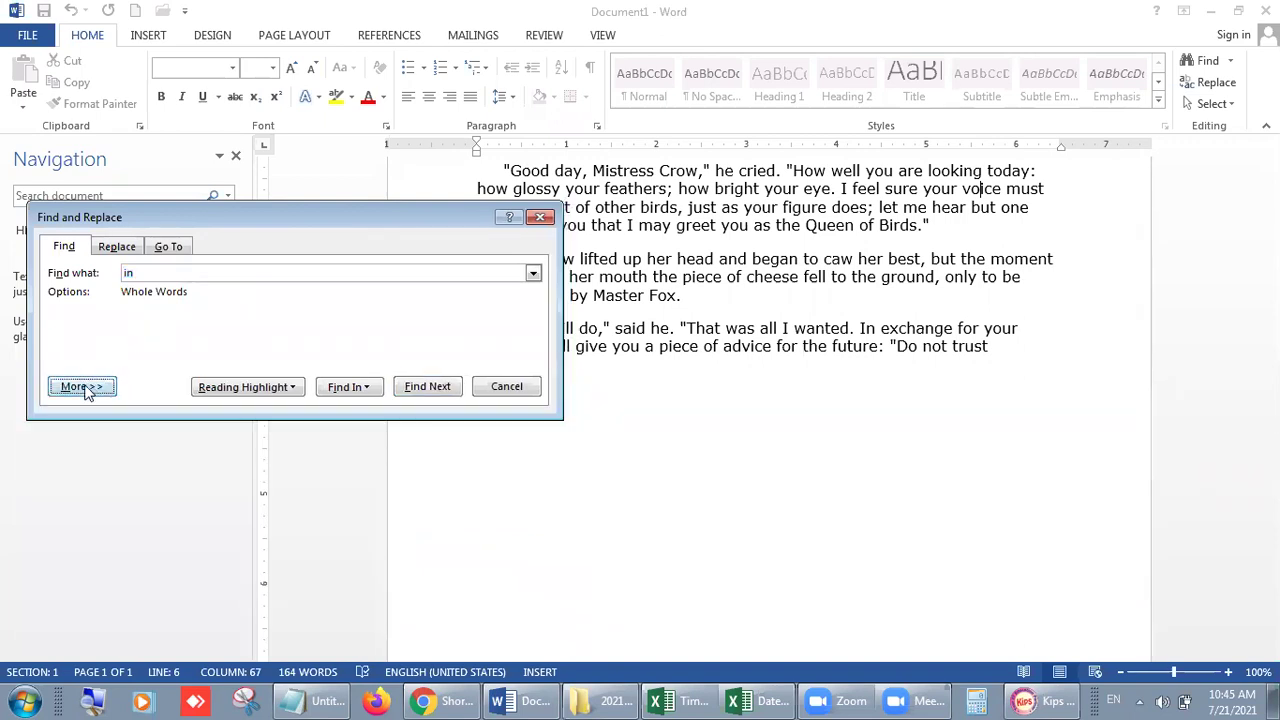
left_click(82, 388)
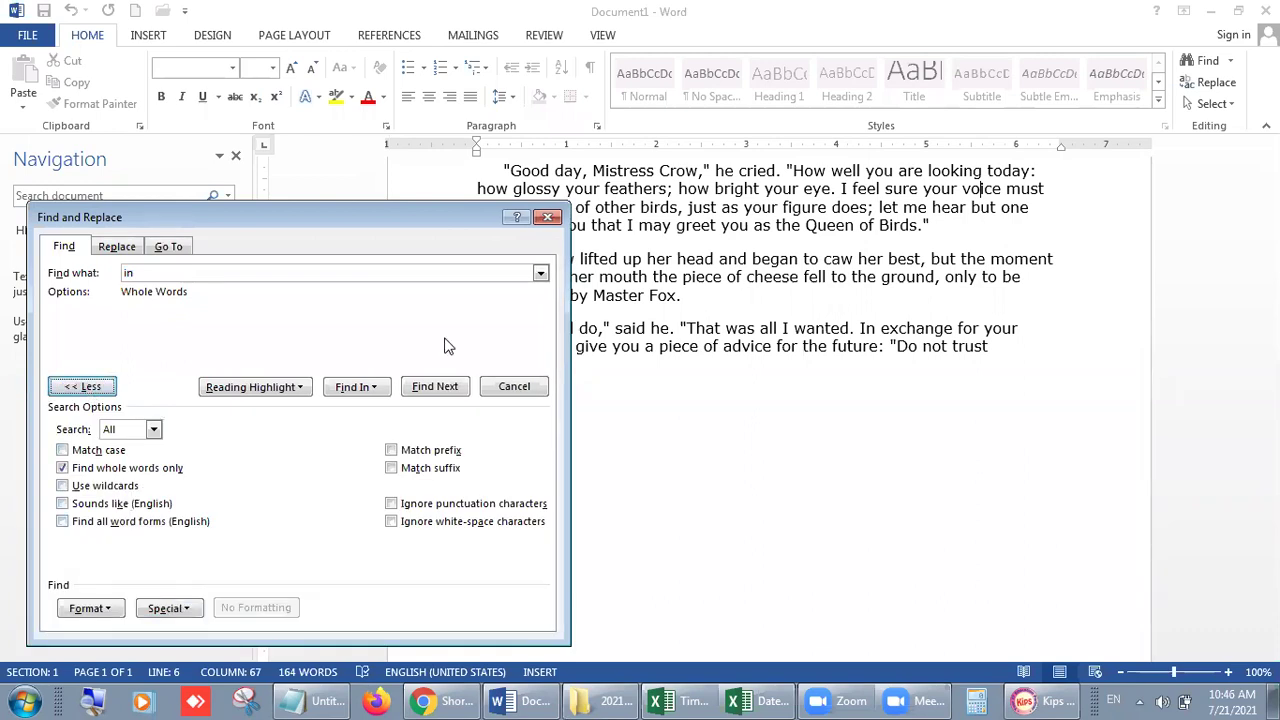
left_click(548, 219)
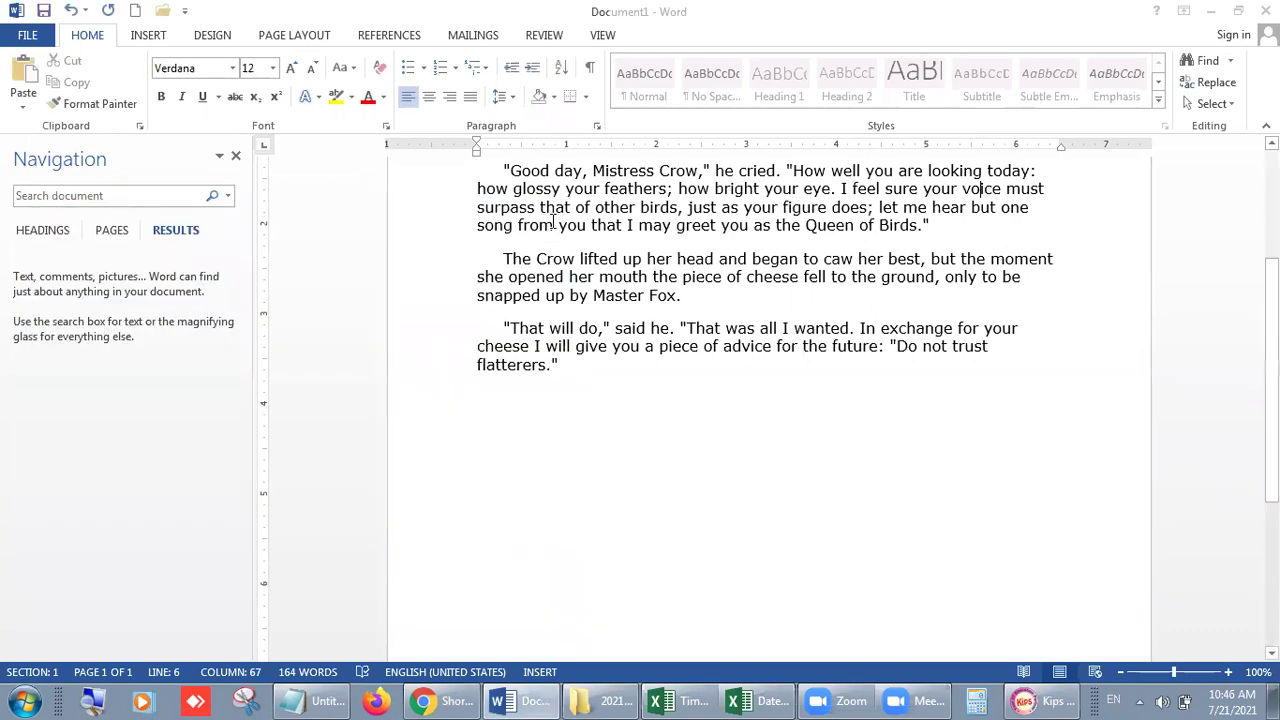
left_click(987, 632)
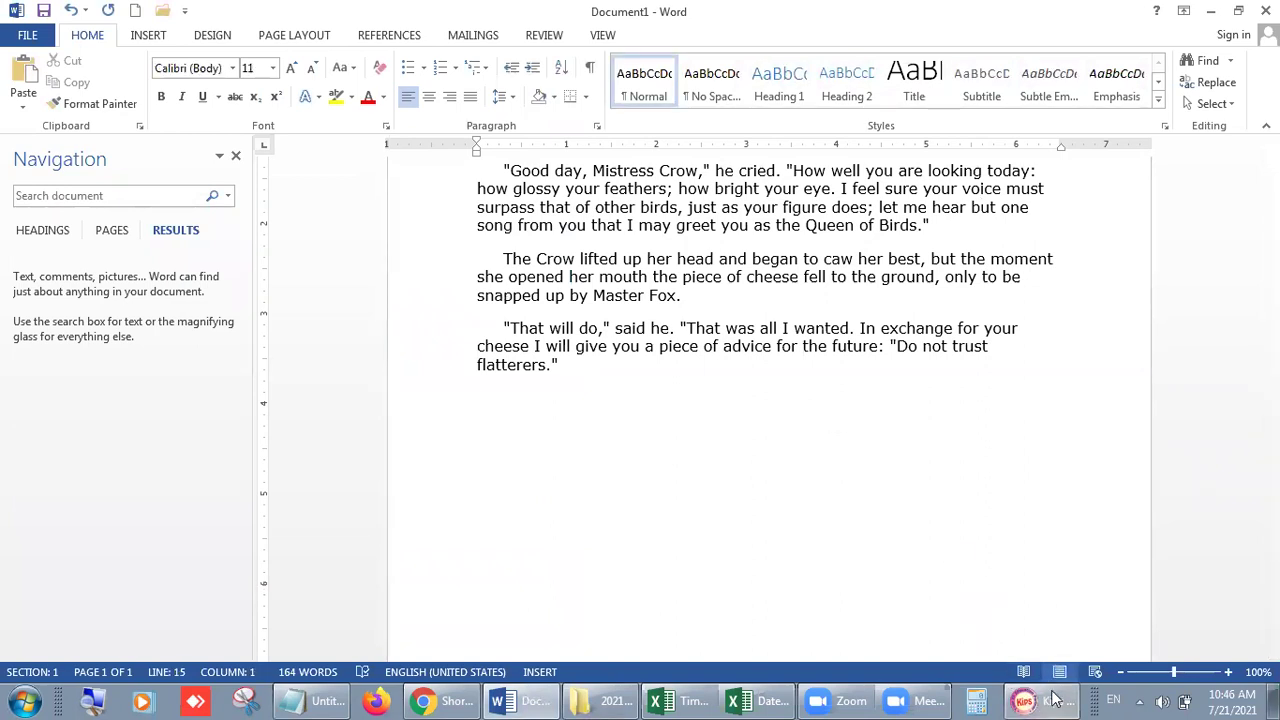
Read the Replacing the Text instructions on page 47 in Kips Learning, and return to the Word document
left_click(1055, 698)
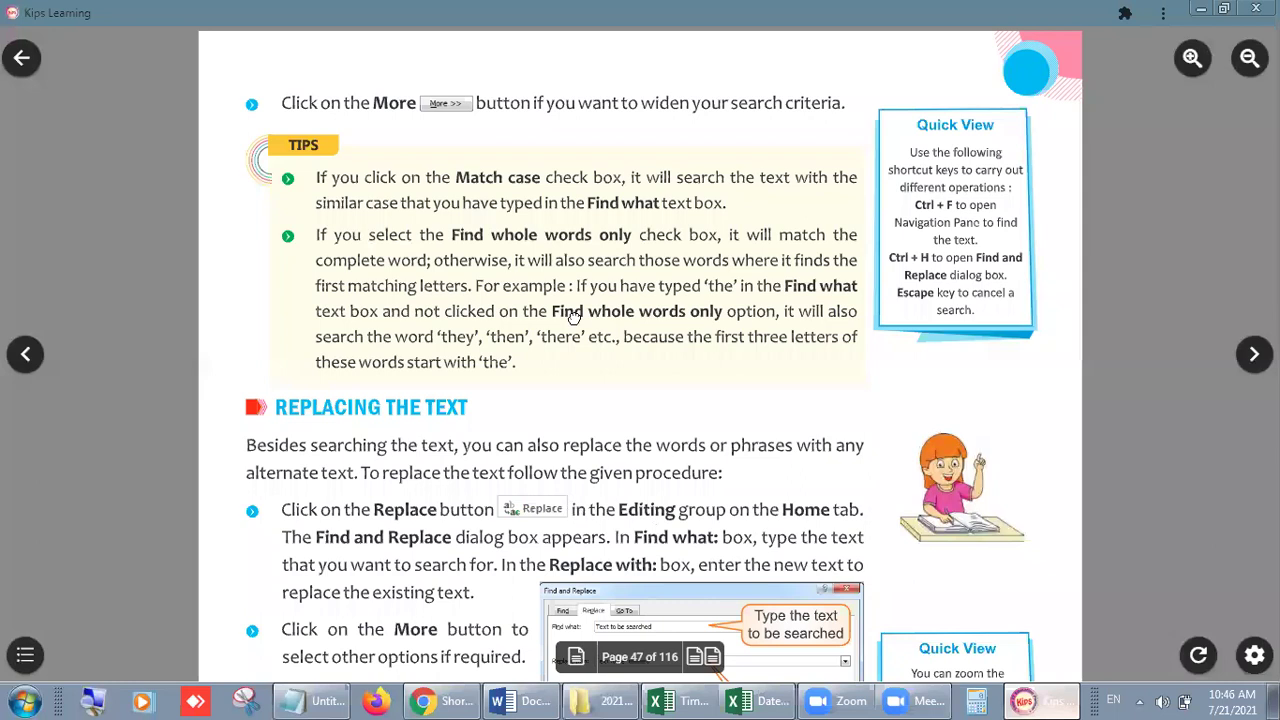
scroll(514, 405, "down", 3)
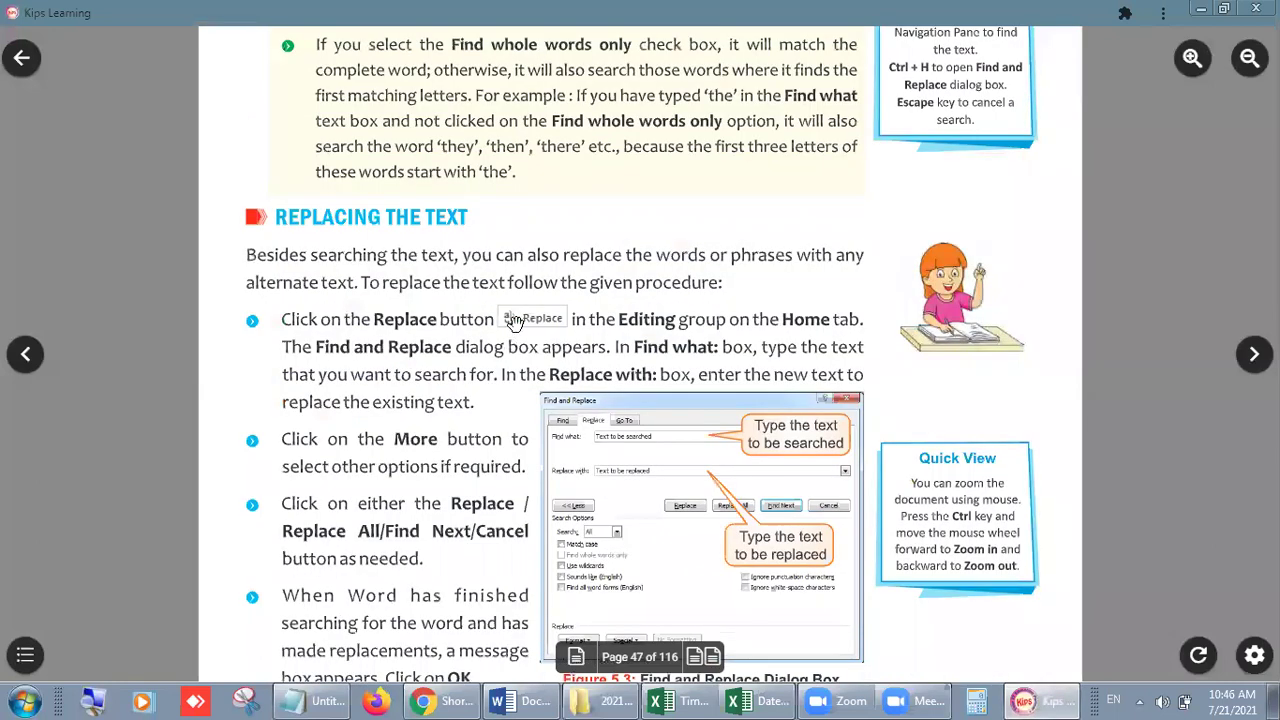
scroll(514, 321, "down", 1)
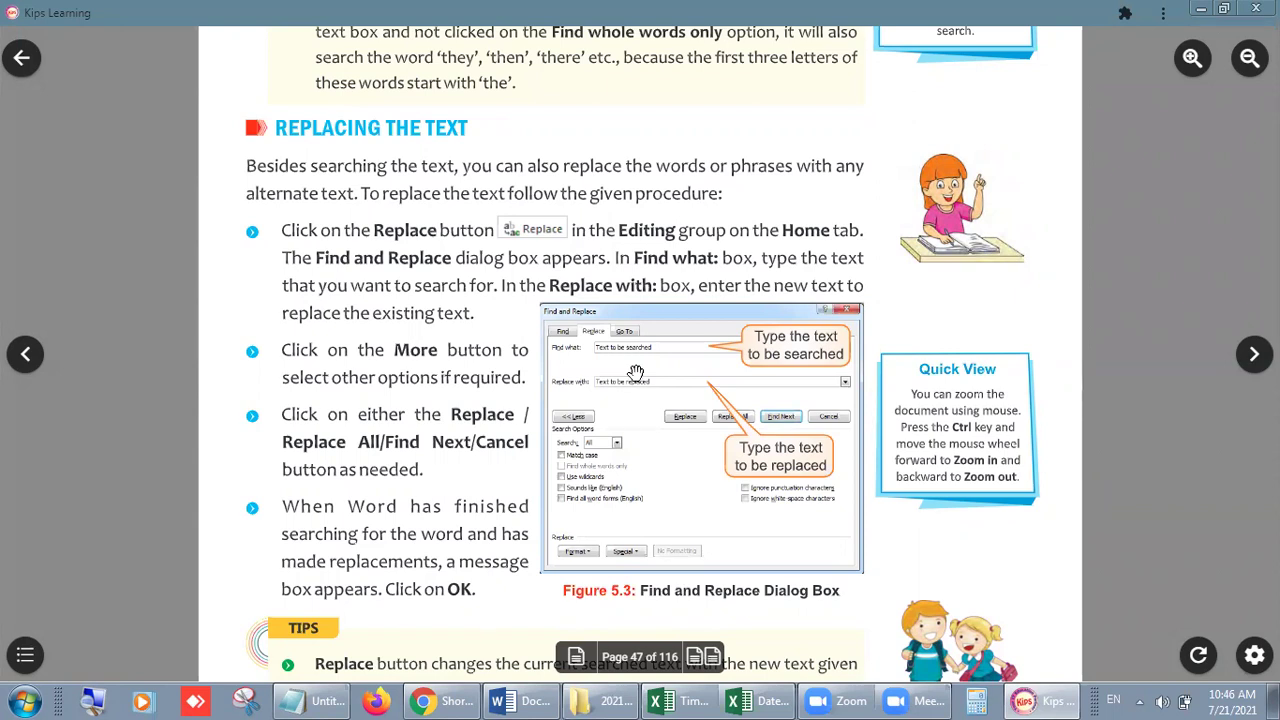
left_click(545, 698)
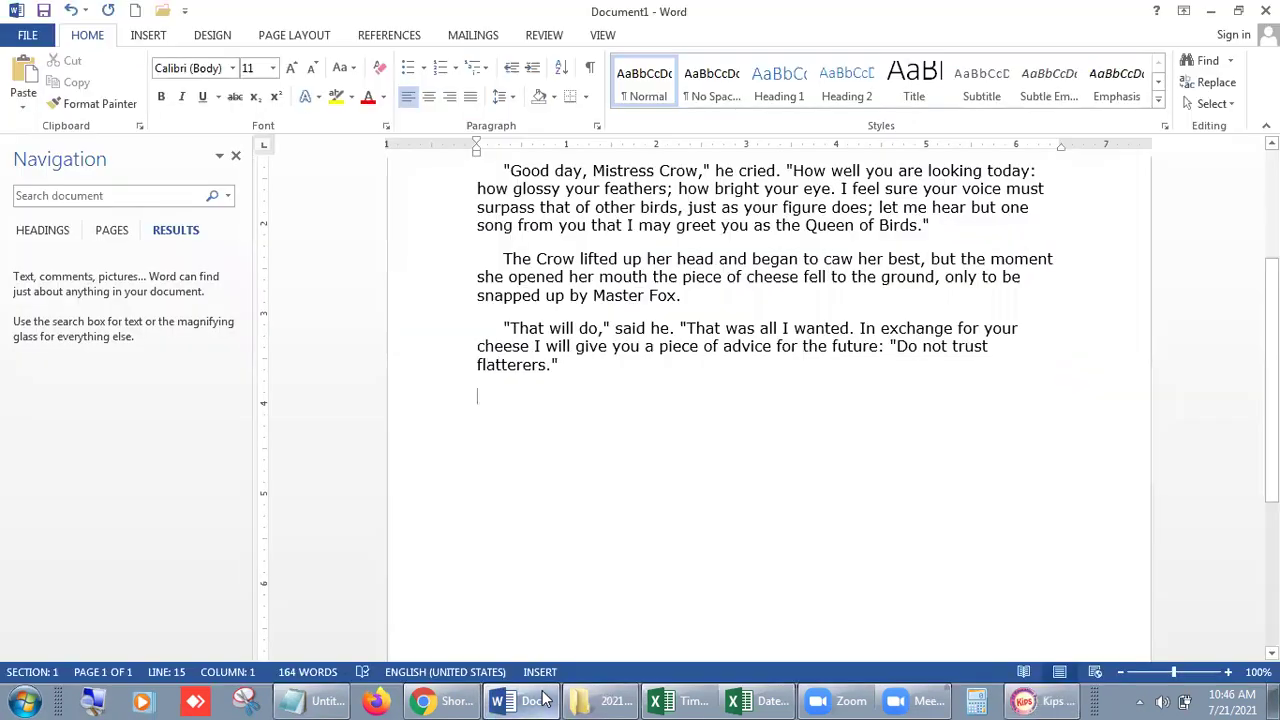
Reopen Advanced Find, view its Replace options, and close the Find and Replace dialog
left_click(228, 196)
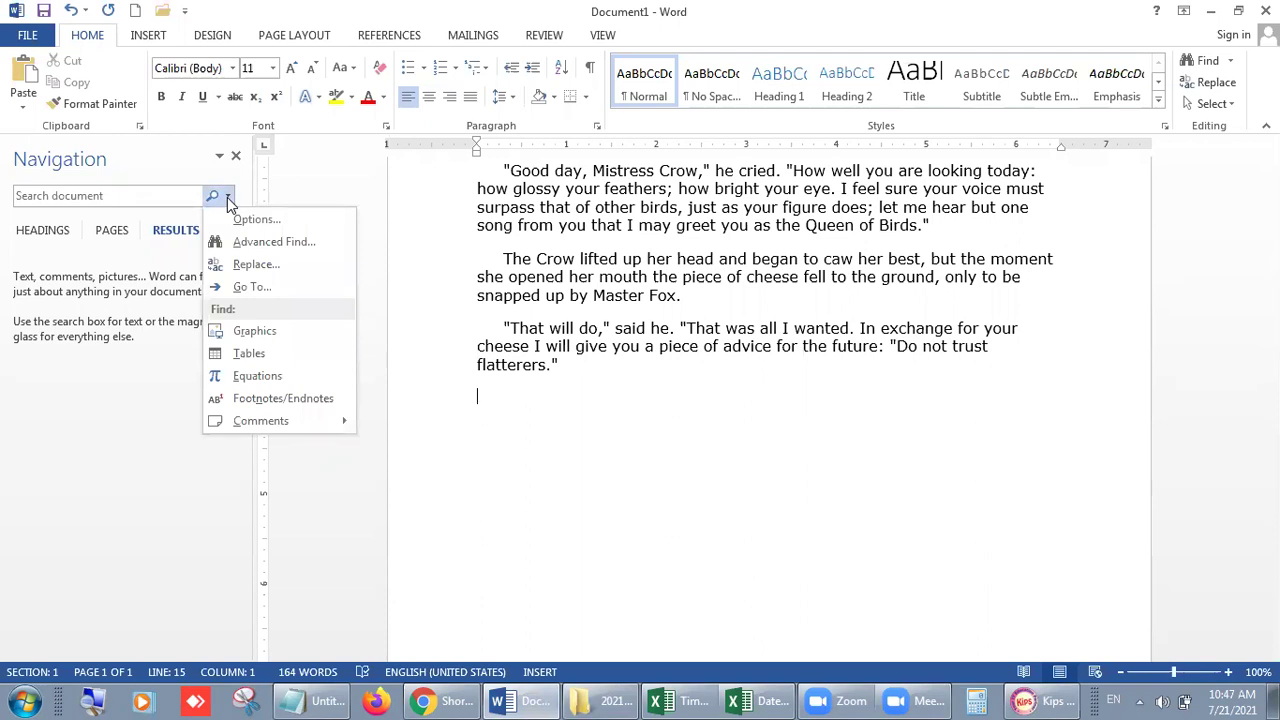
left_click(274, 246)
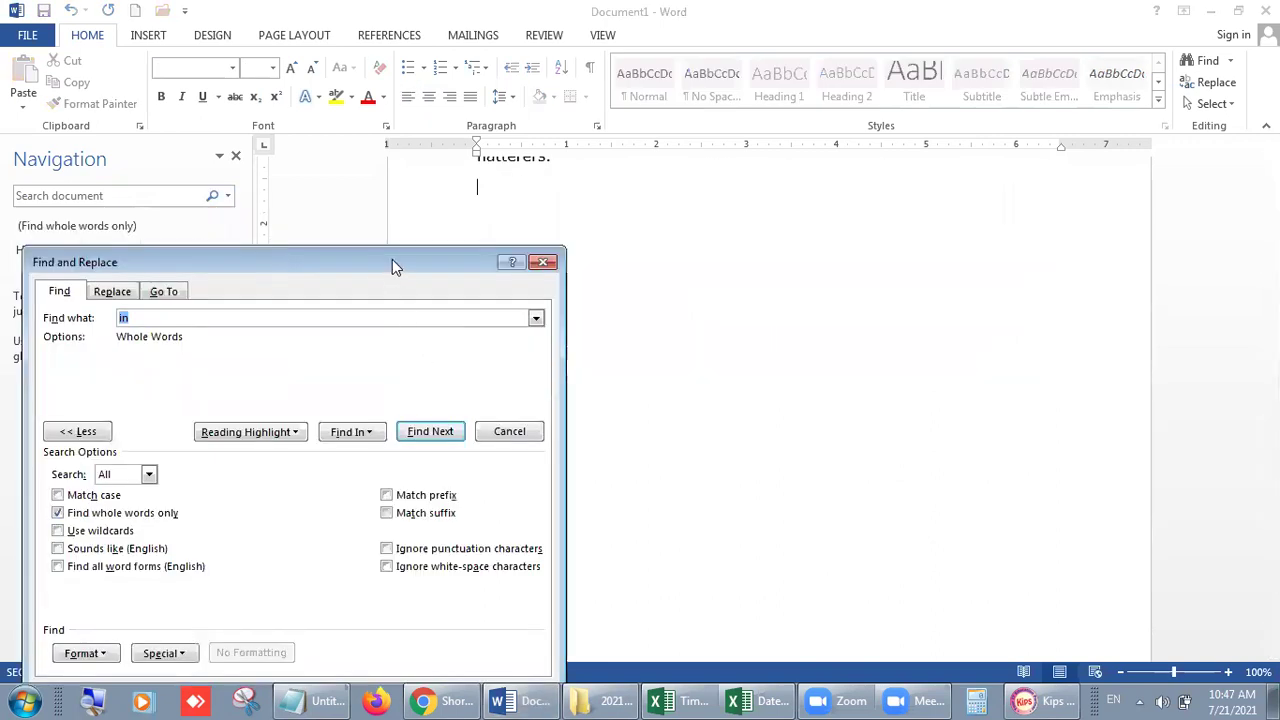
left_click_drag(392, 259, 920, 230)
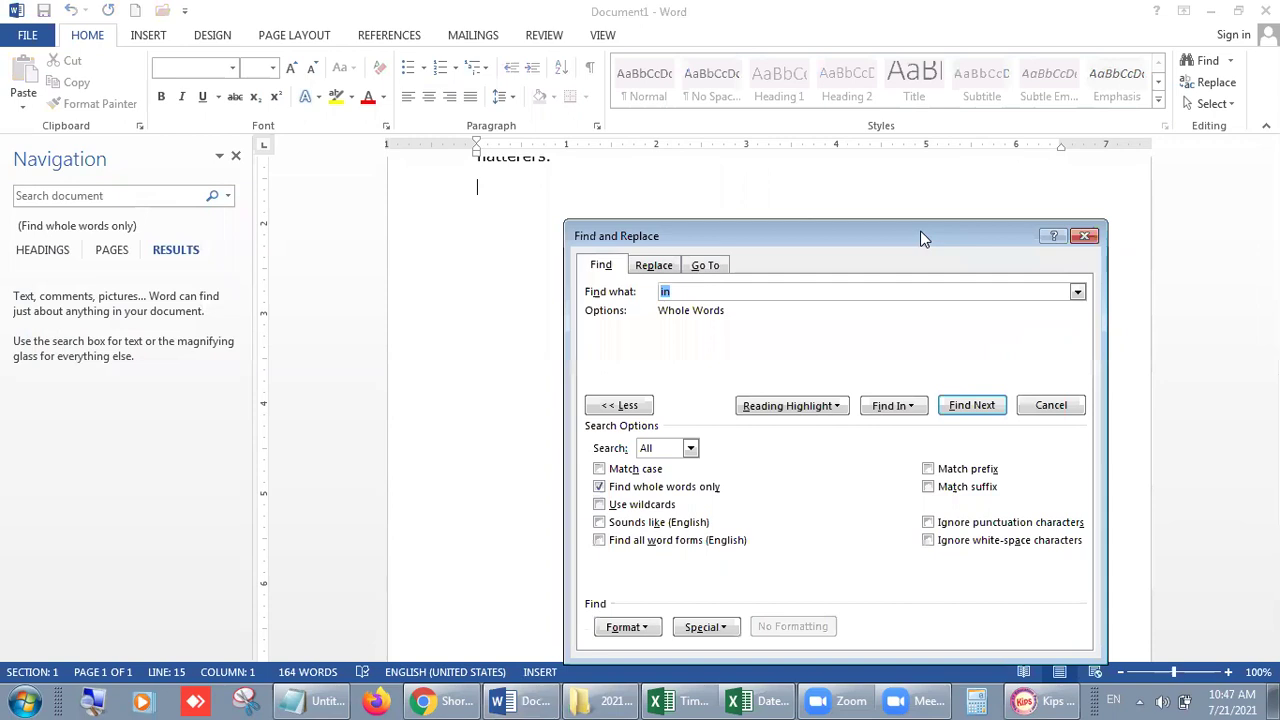
left_click(656, 266)
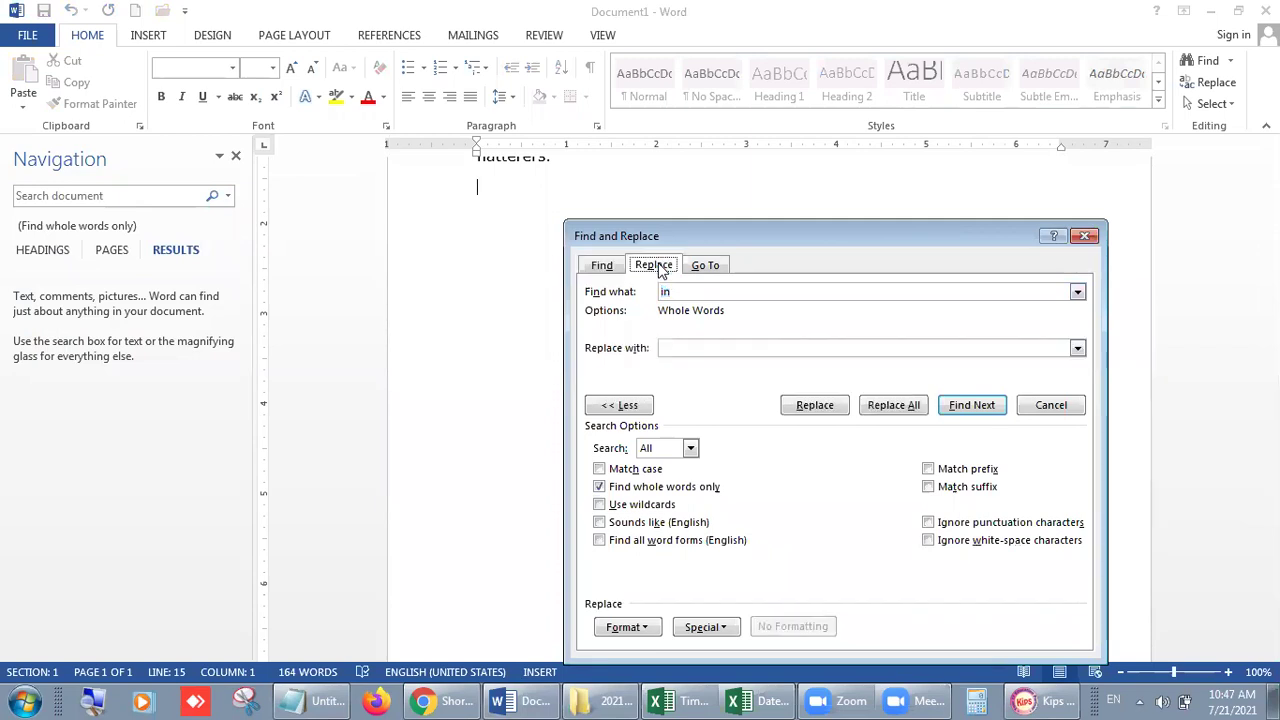
left_click(1086, 237)
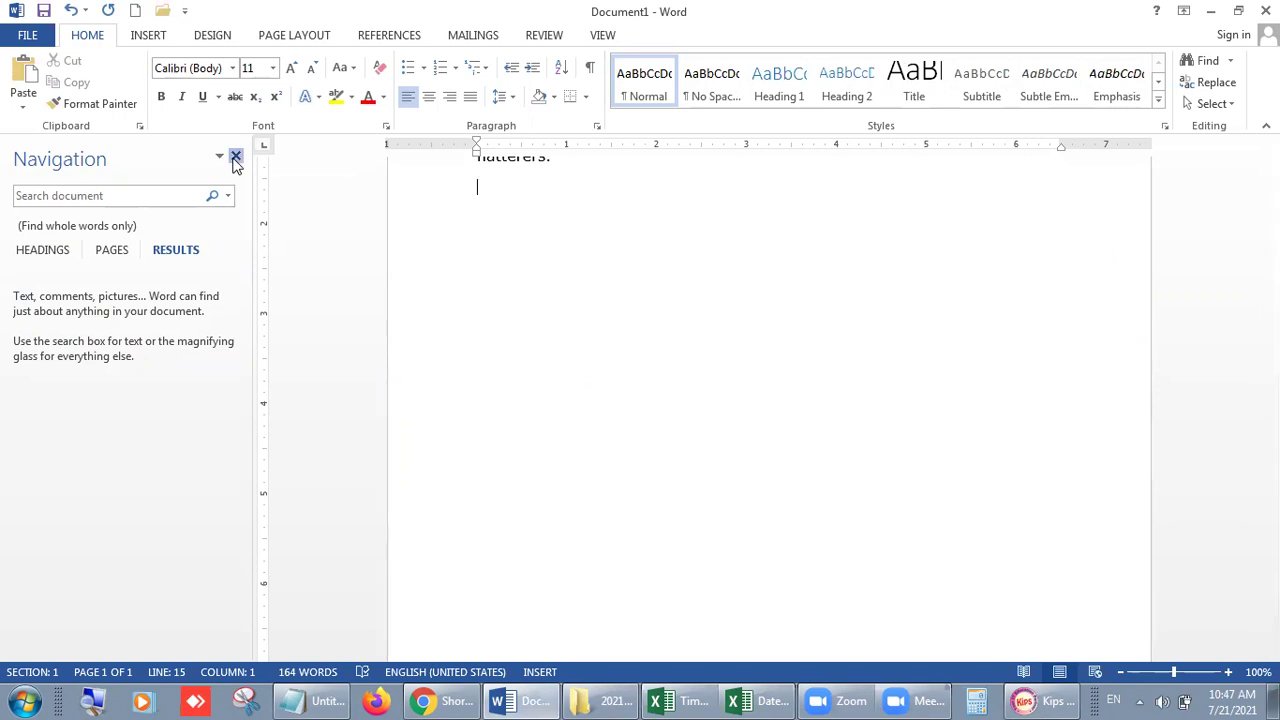
Close the Navigation pane and set up a Replace that swaps the whole word "in" for "on", with the story text in view
left_click(236, 156)
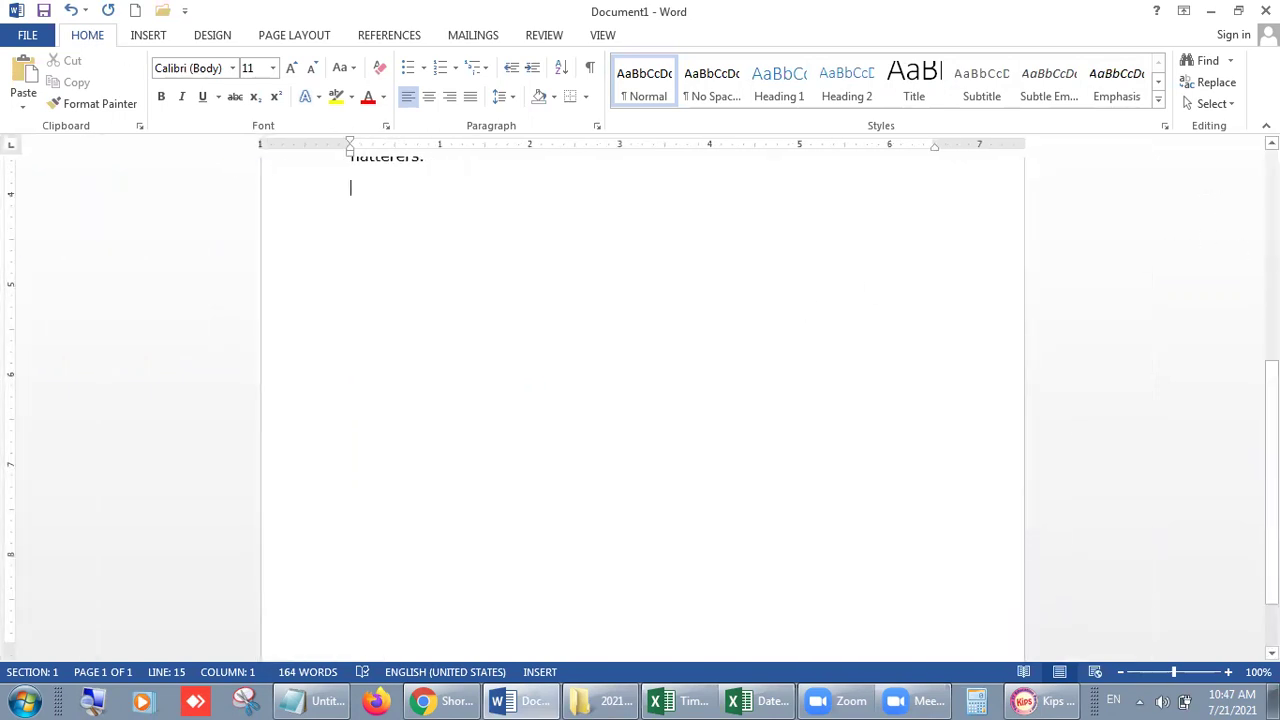
scroll(1240, 250, "up", 7)
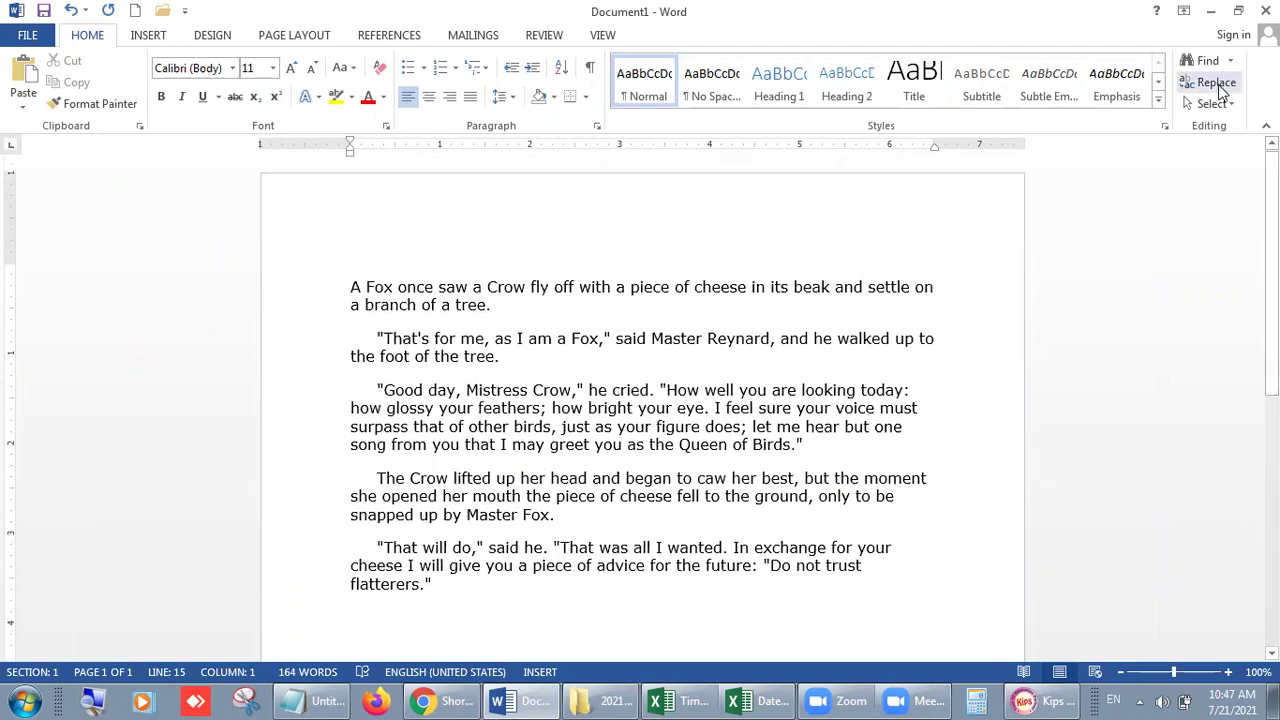
left_click(1217, 84)
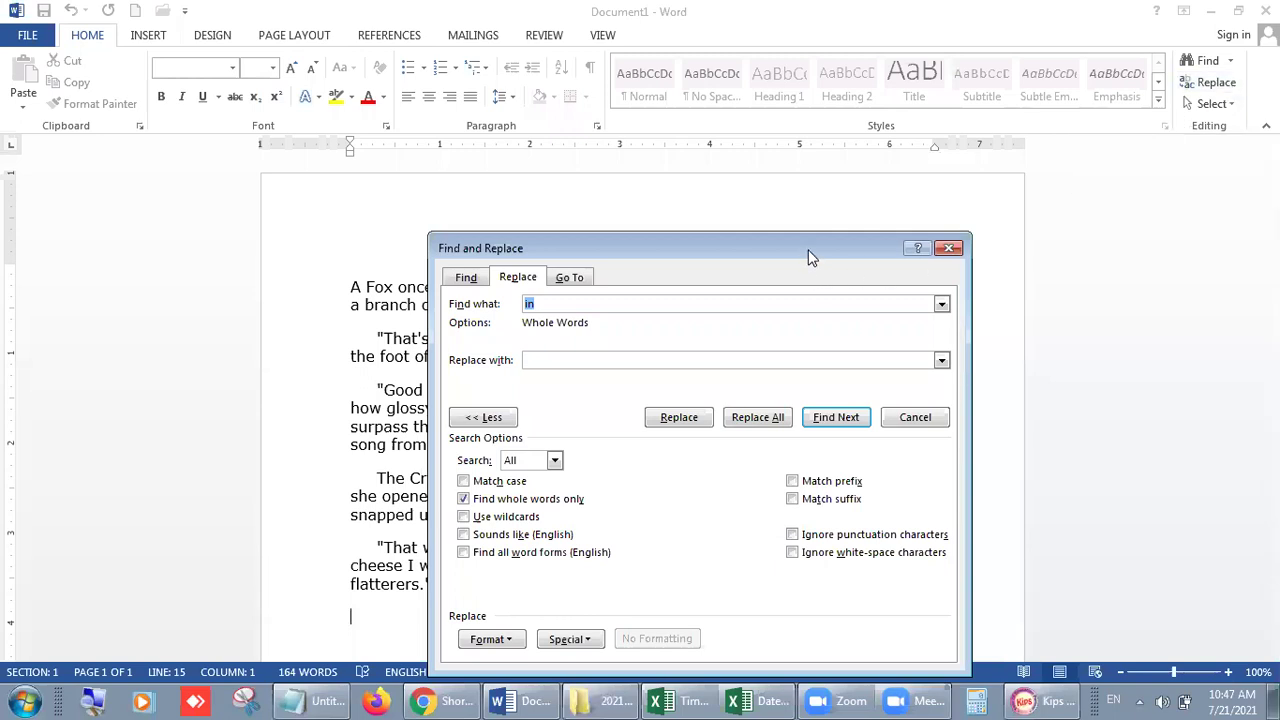
left_click_drag(810, 256, 1008, 147)
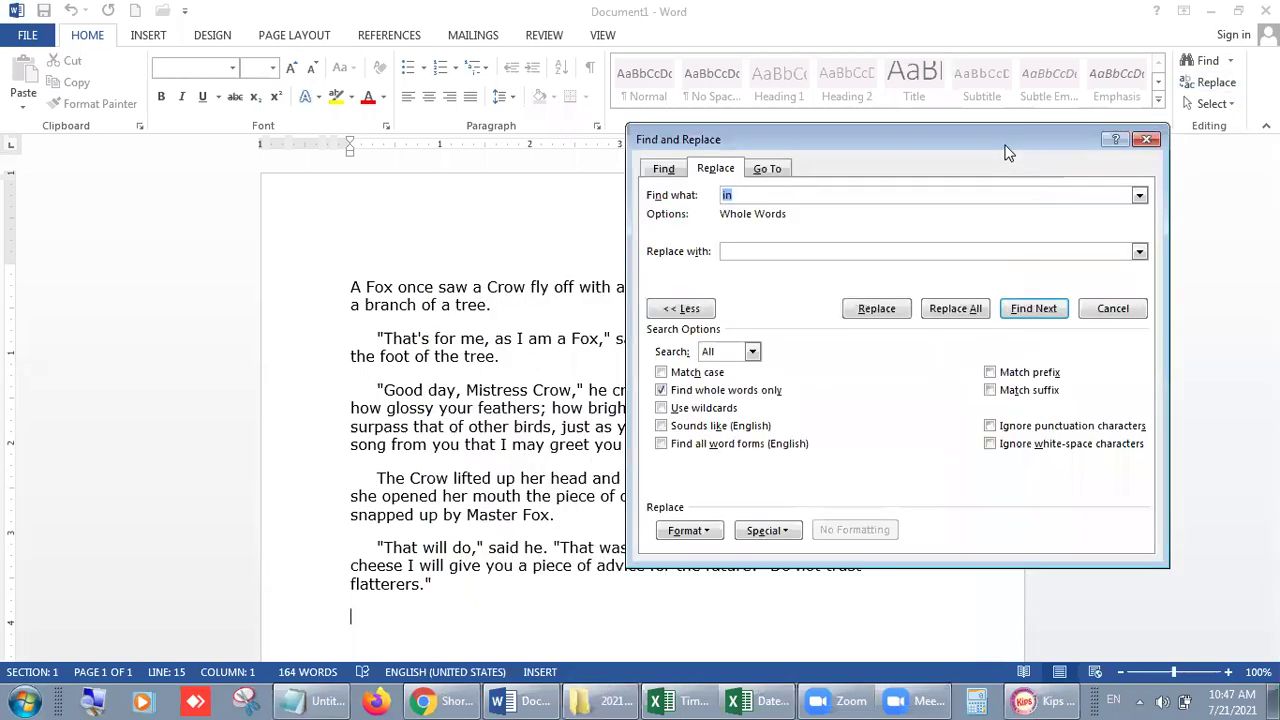
left_click(740, 253)
type("on")
left_click_drag(926, 139, 422, 100)
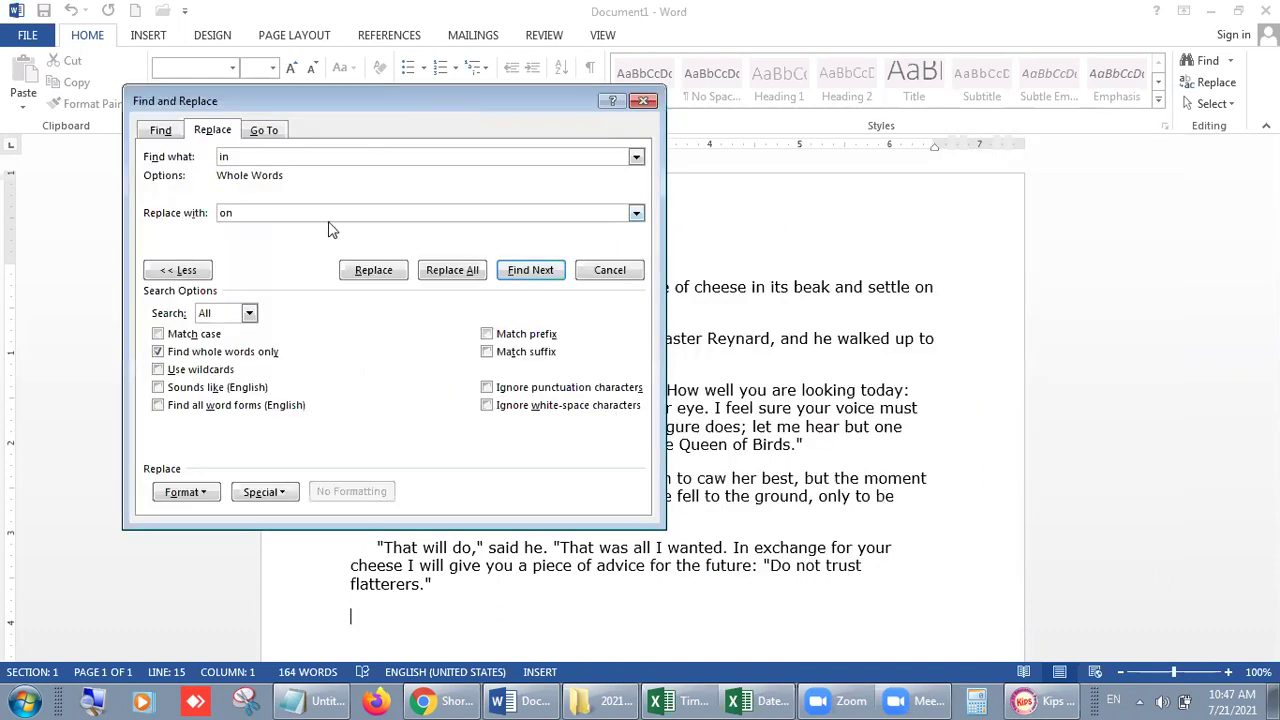
Find and replace the whole-word occurrences of "in" with "on" one at a time, and close Find and Replace once the search ends
left_click(525, 271)
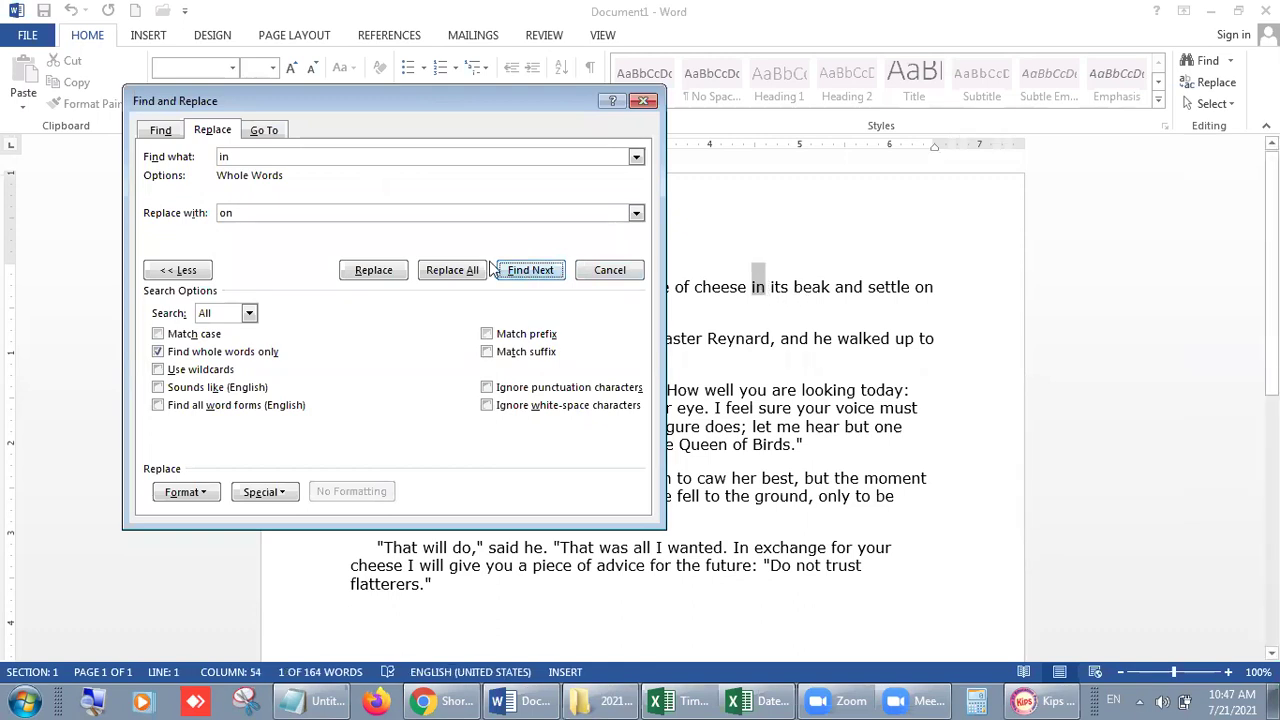
left_click(372, 271)
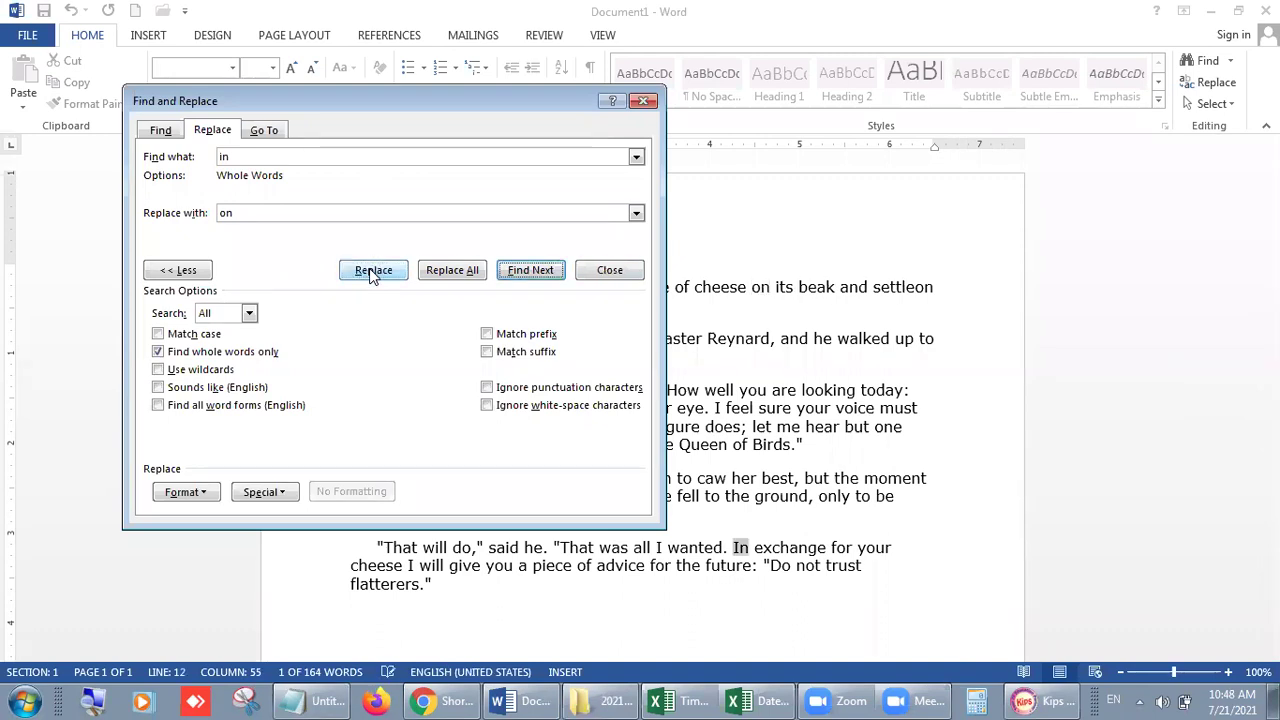
left_click(754, 288)
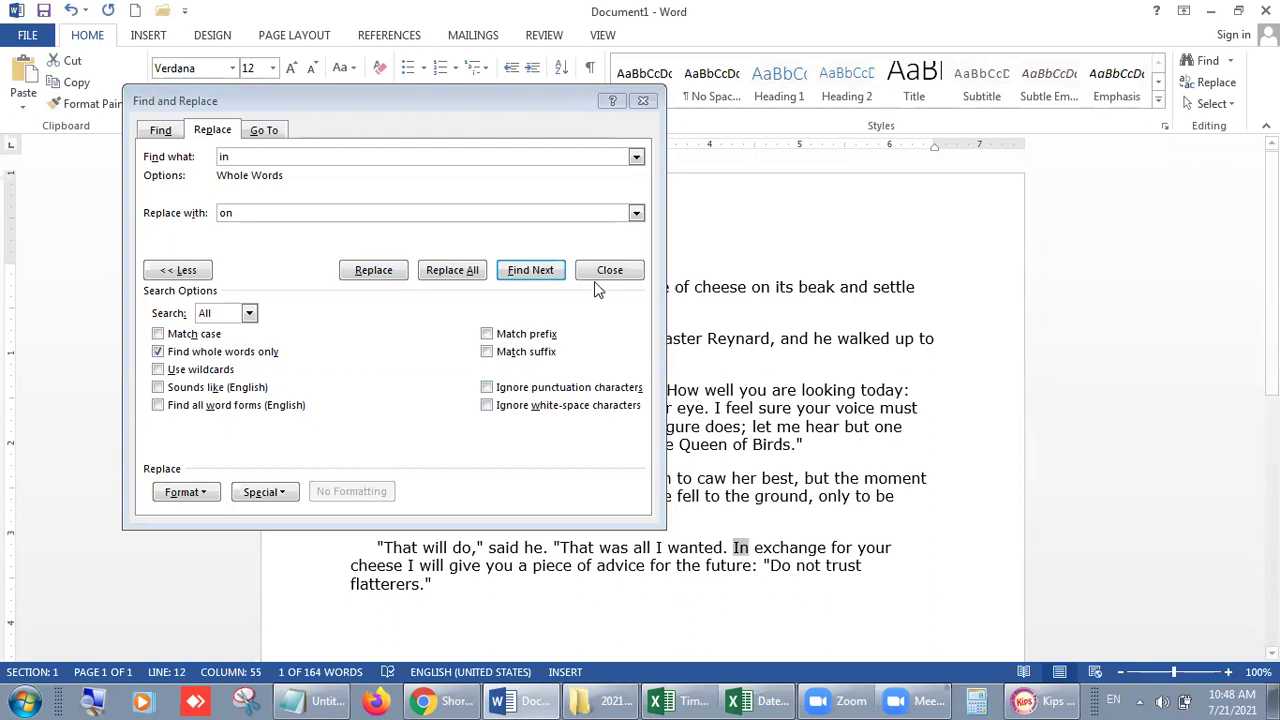
left_click(373, 270)
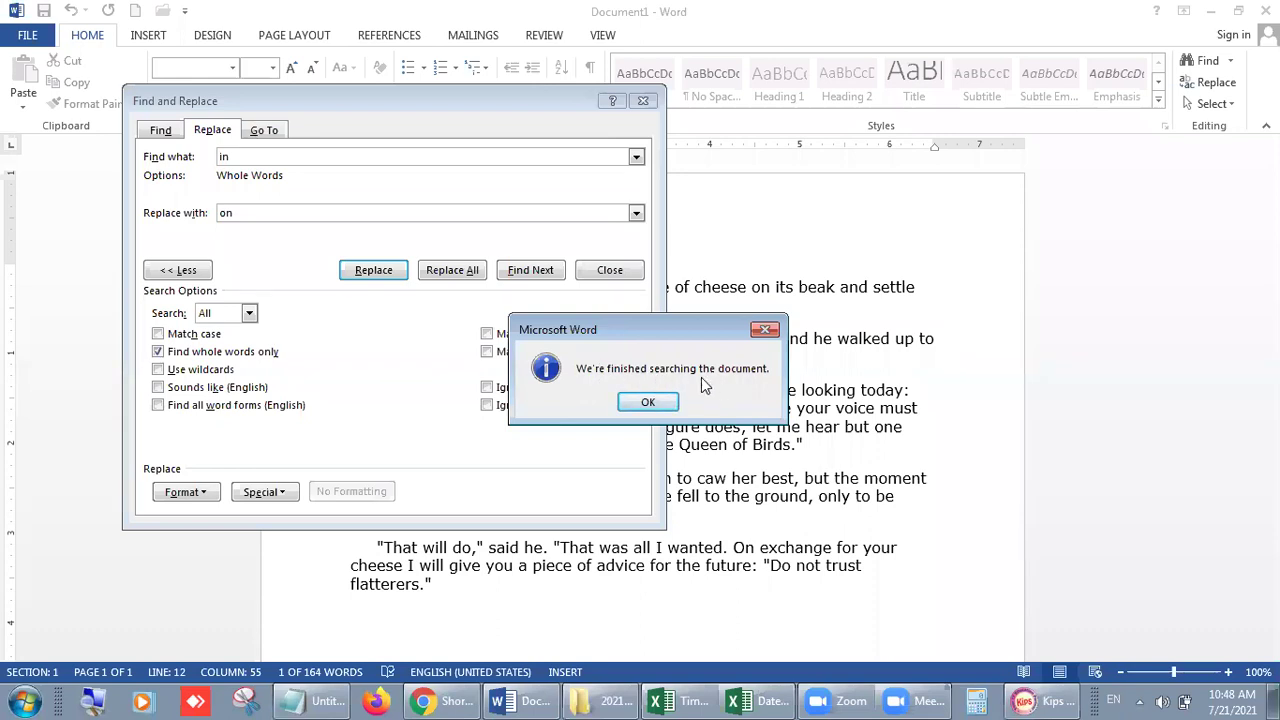
left_click(648, 403)
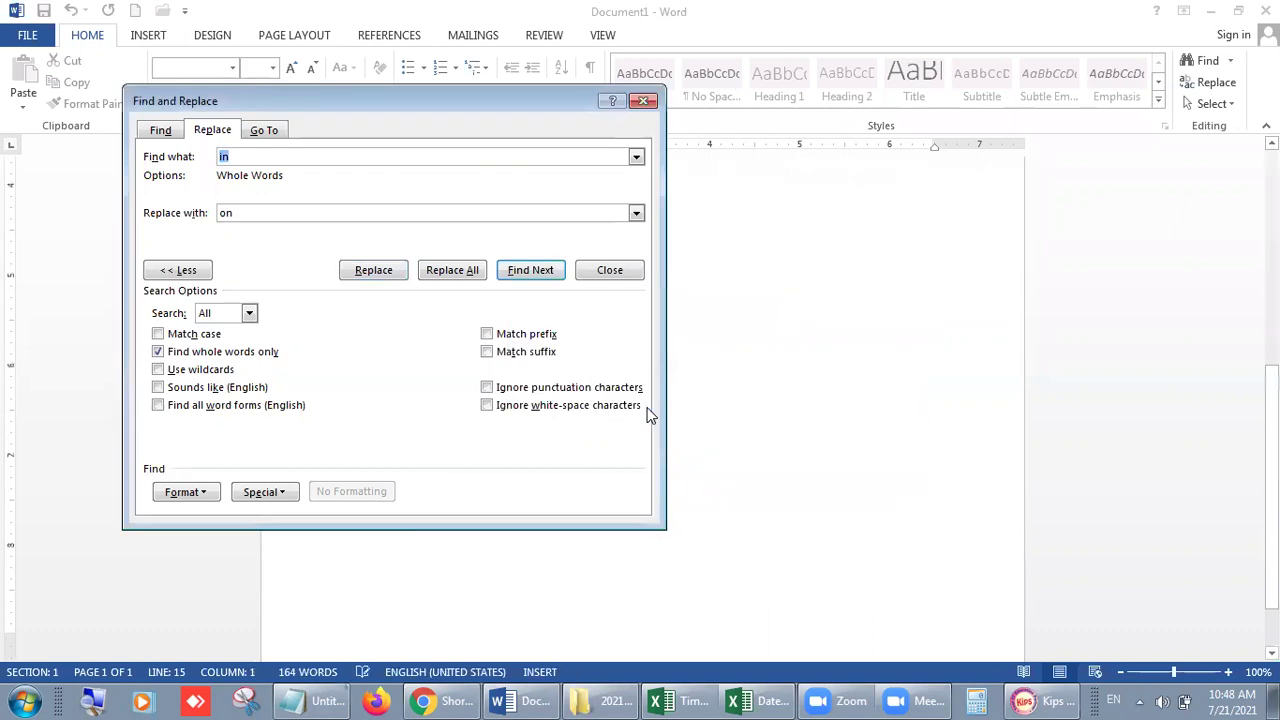
left_click(646, 102)
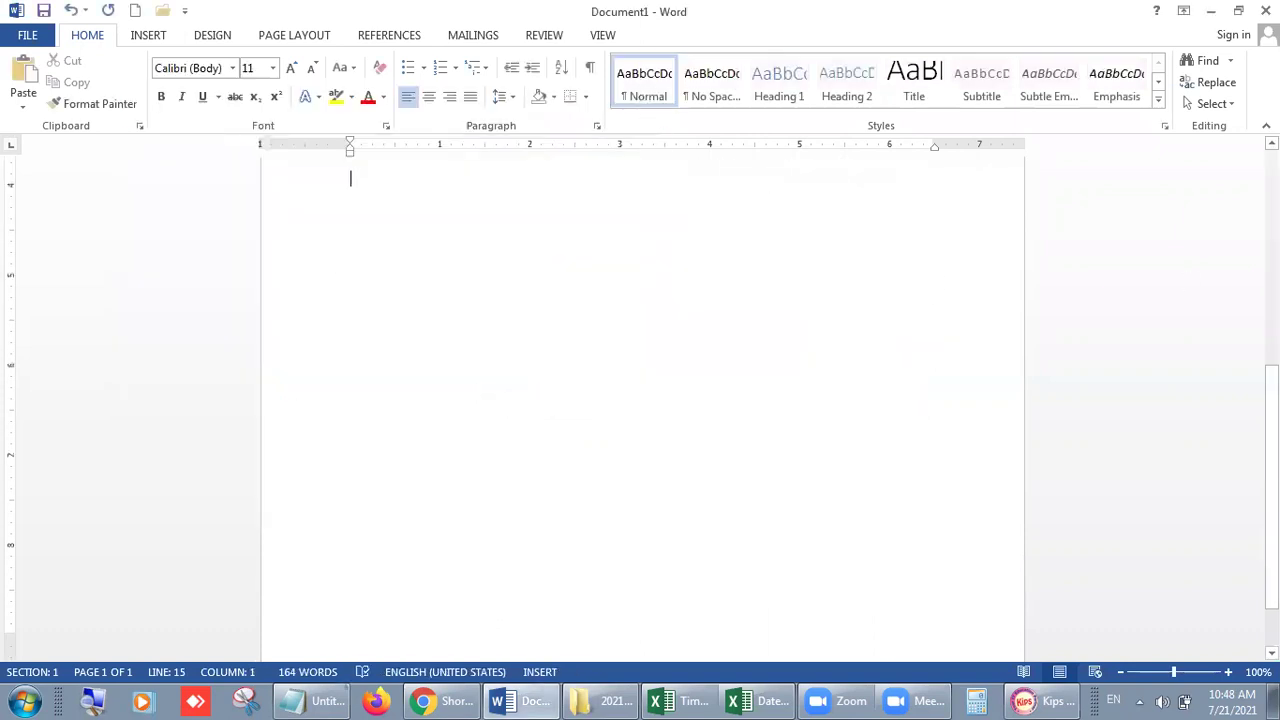
Check the replaced words in the first and last paragraphs of the story
scroll(1271, 480, "up", 6)
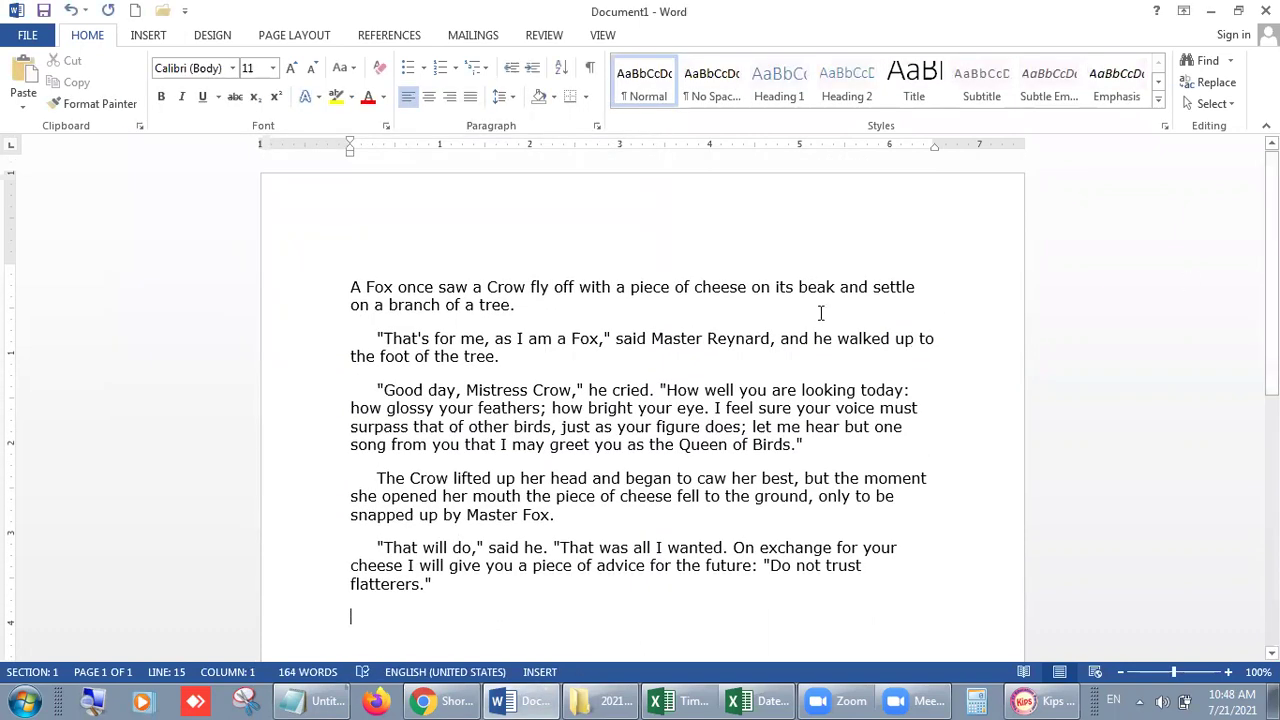
double_click(763, 287)
double_click(743, 549)
left_click(766, 609)
Switch to Kips Learning, read the replacing instructions and Tips on page 47, and return to the Word document
left_click(1036, 698)
scroll(680, 500, "down", 3)
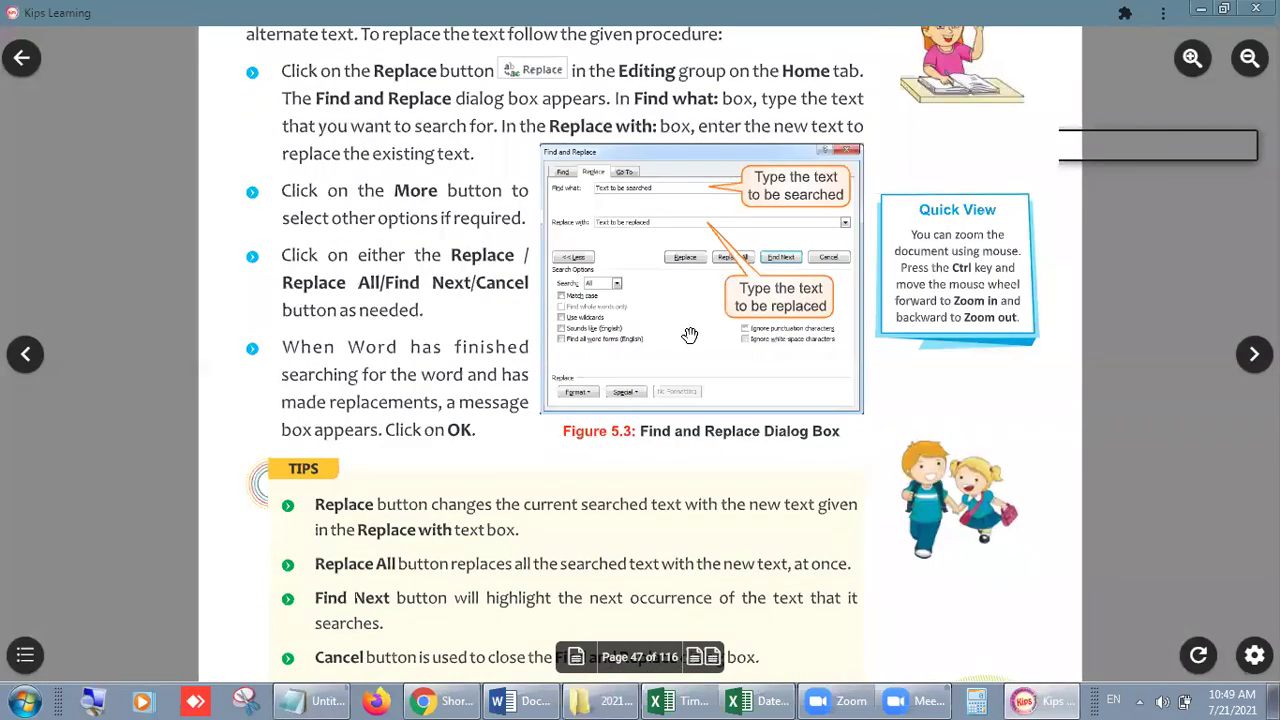
scroll(651, 337, "down", 1)
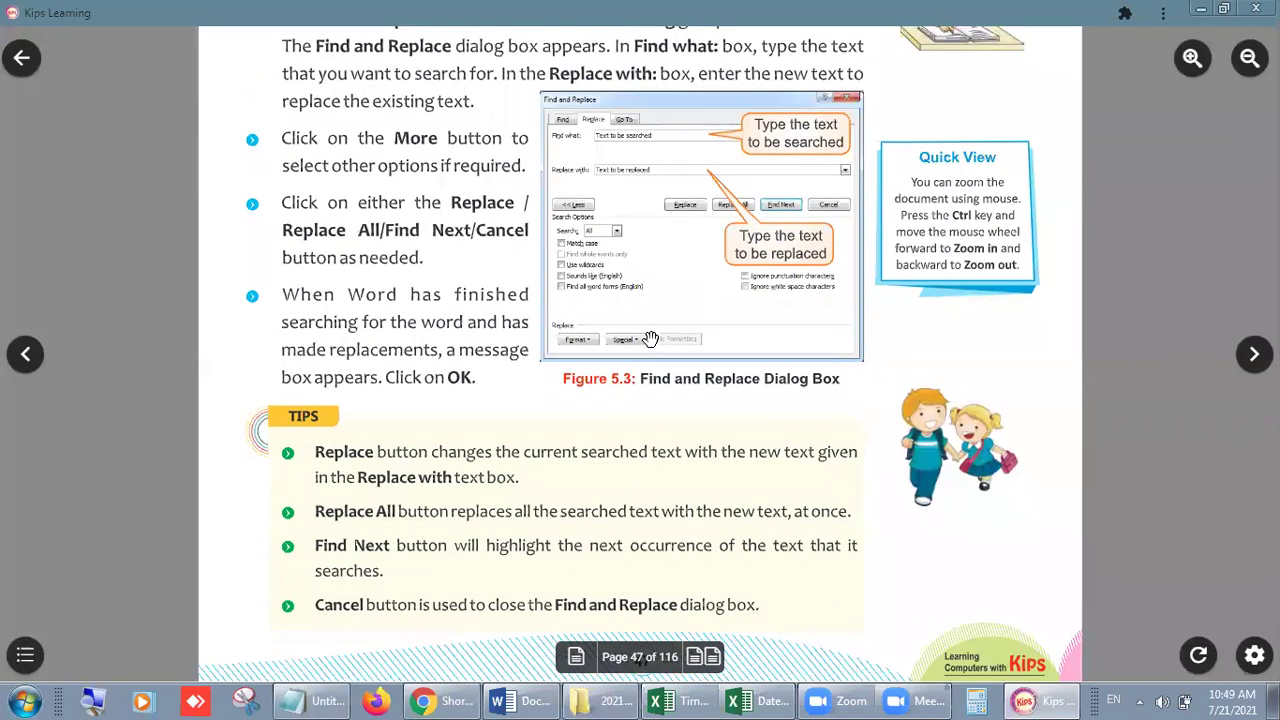
left_click(536, 699)
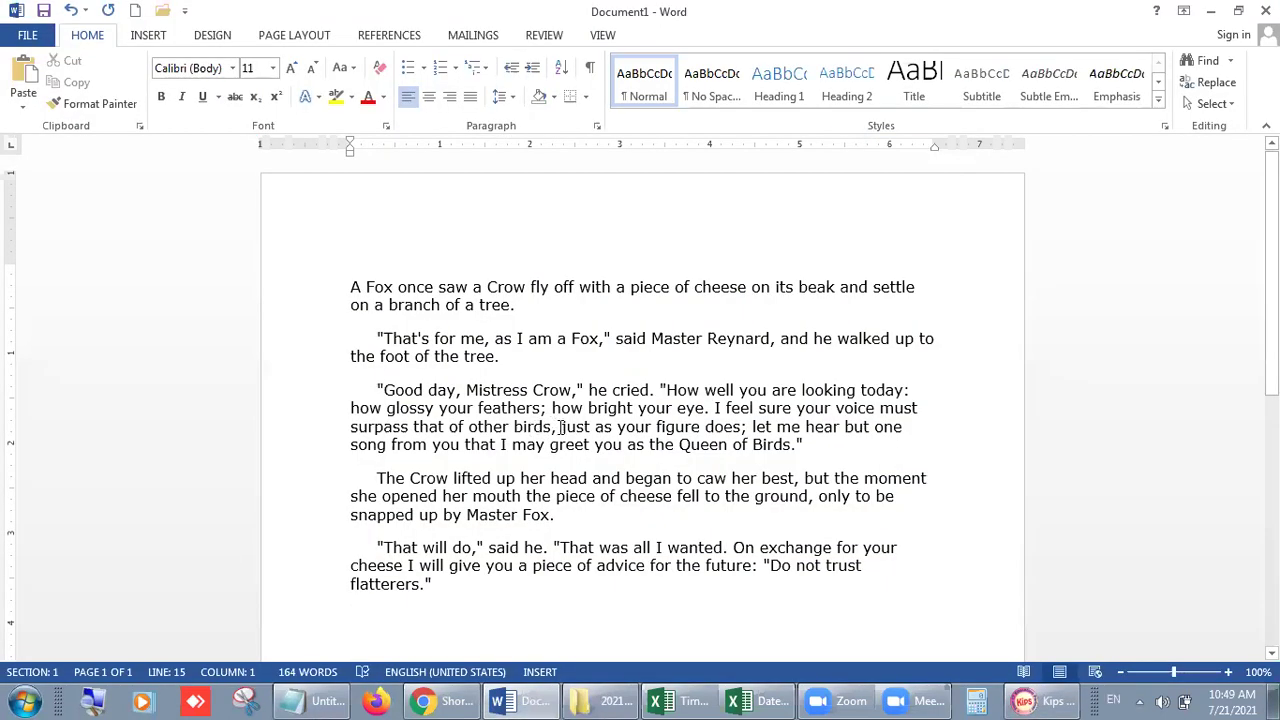
Undo the one-by-one replacements of "in" with "on" in the story and clear the text selection
key("ctrl+z")
key("ctrl+z")
key("ctrl+z")
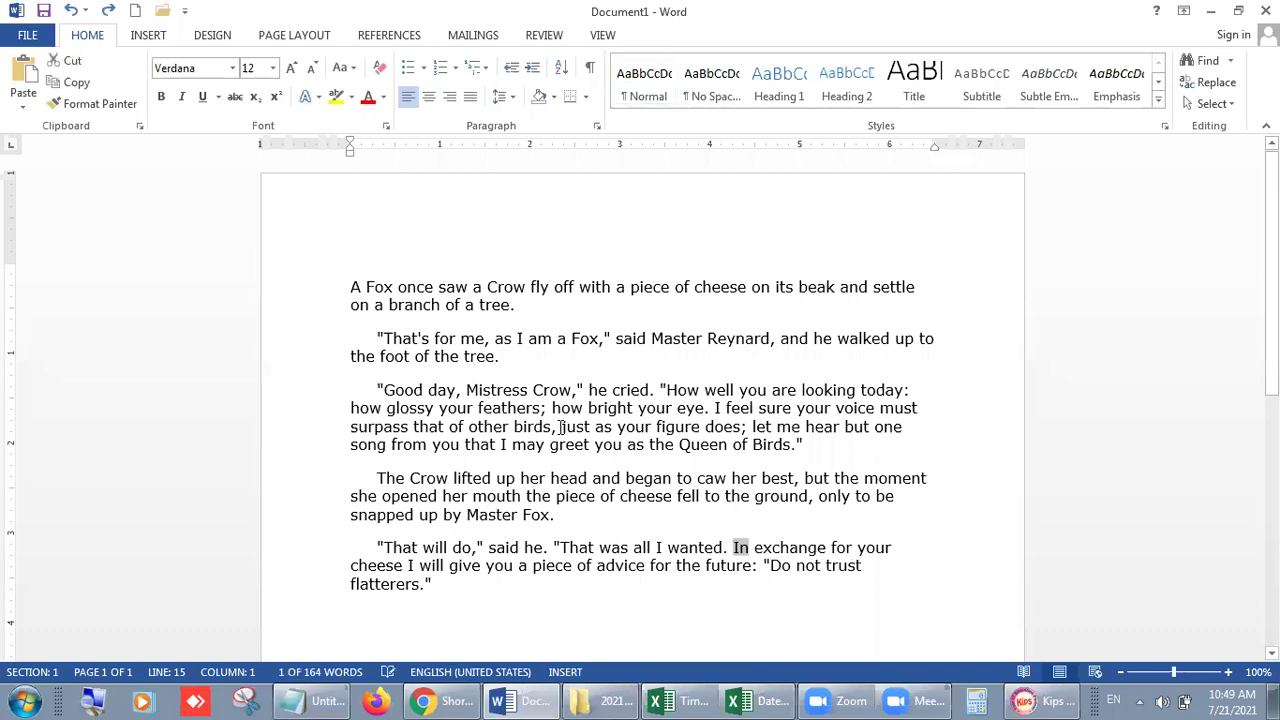
left_click(660, 427)
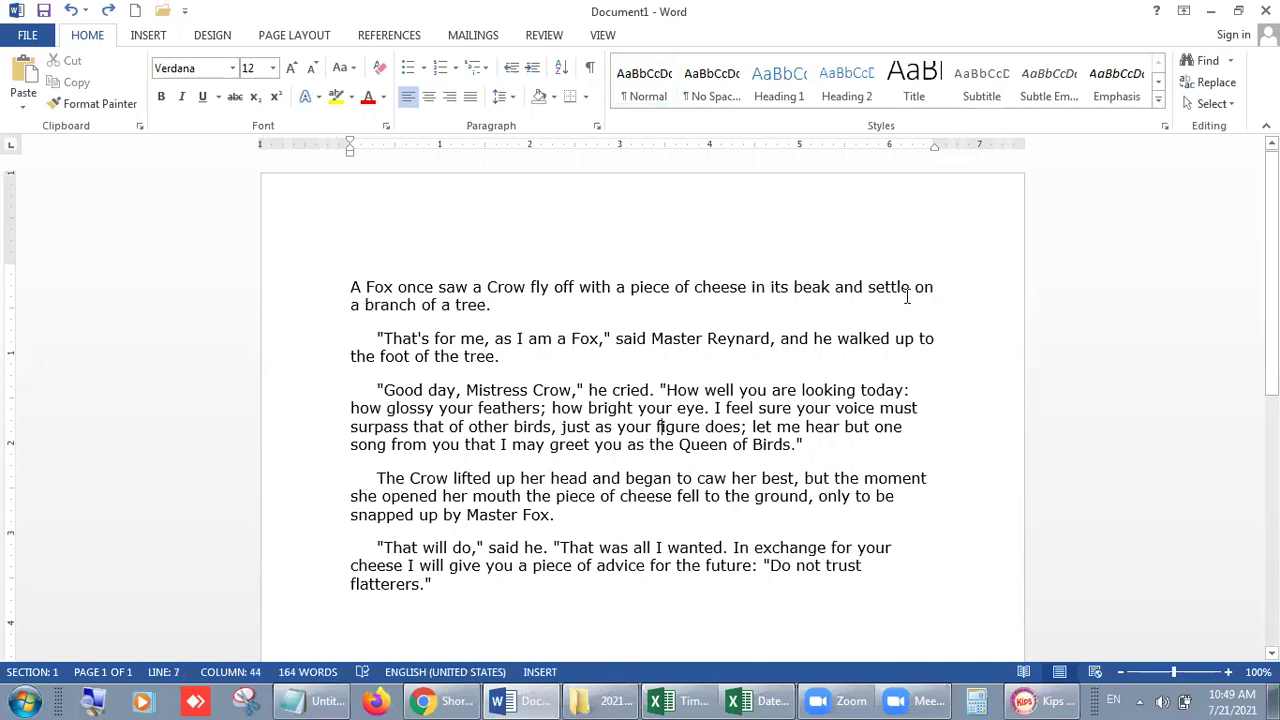
Replace all whole-word occurrences of "in" with "on" at once, close Find and Replace, and check the first sentence
left_click(1210, 82)
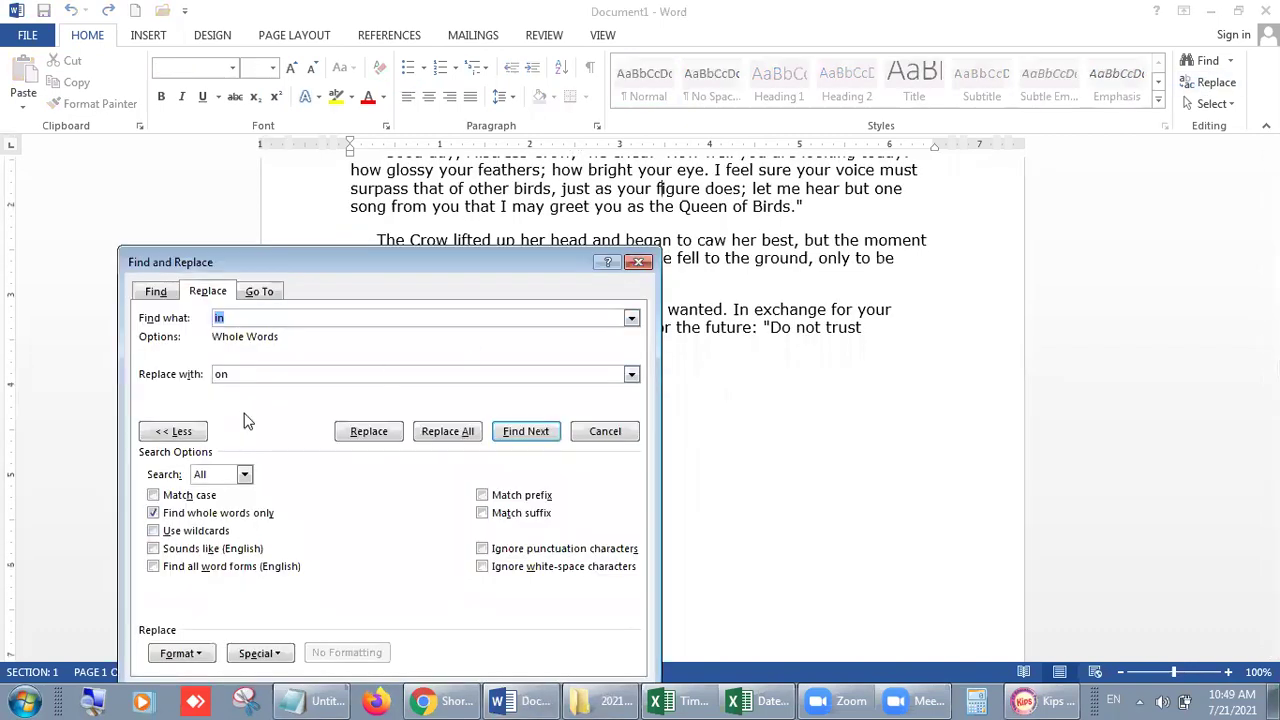
left_click(447, 431)
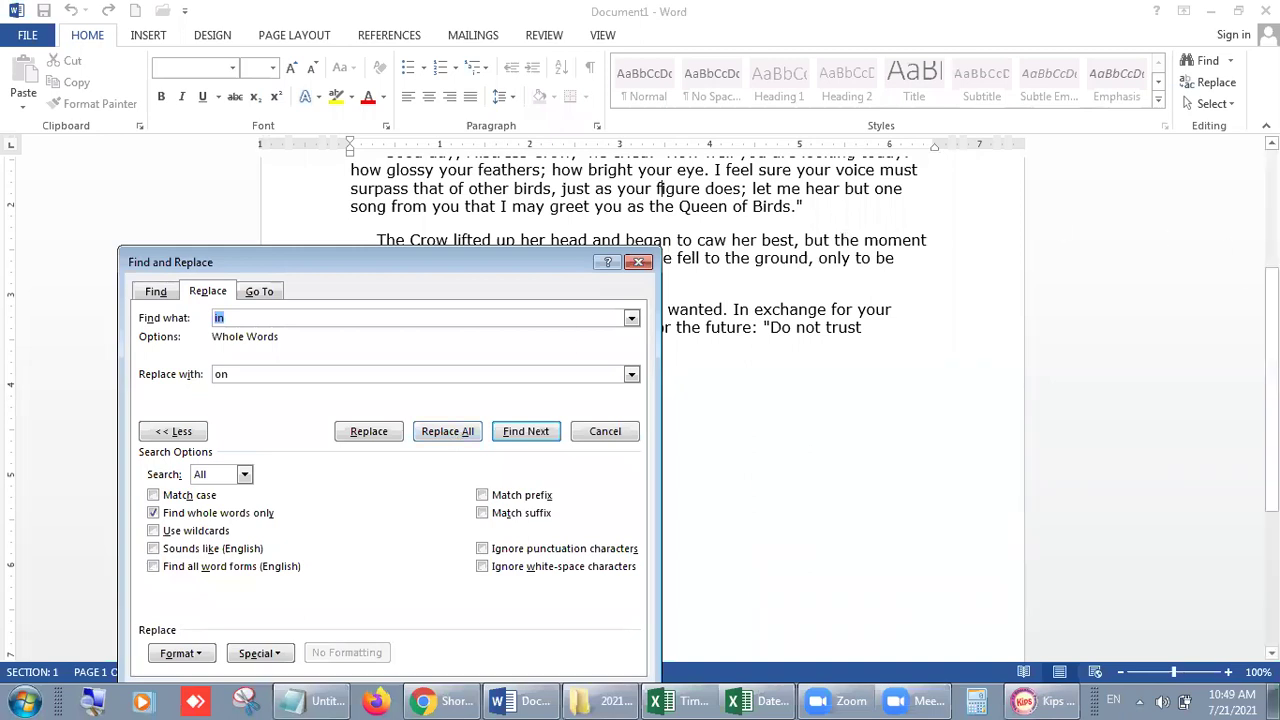
left_click(448, 433)
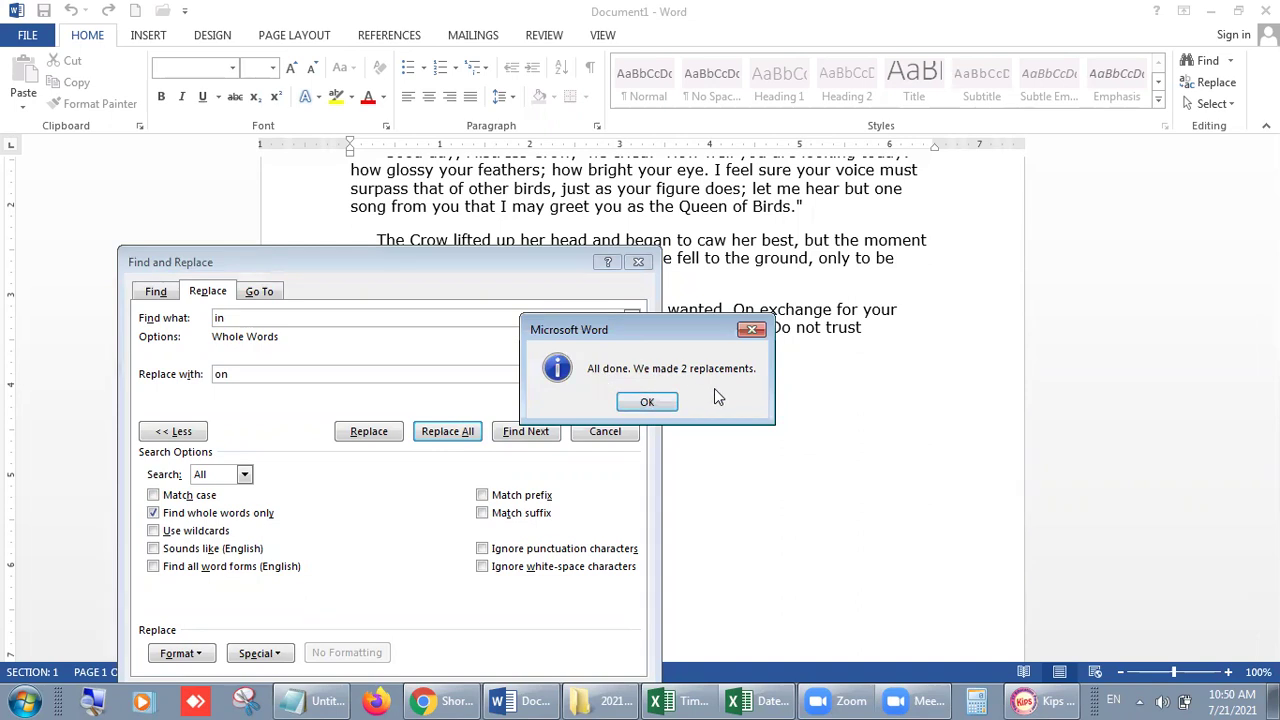
left_click(647, 401)
left_click(639, 262)
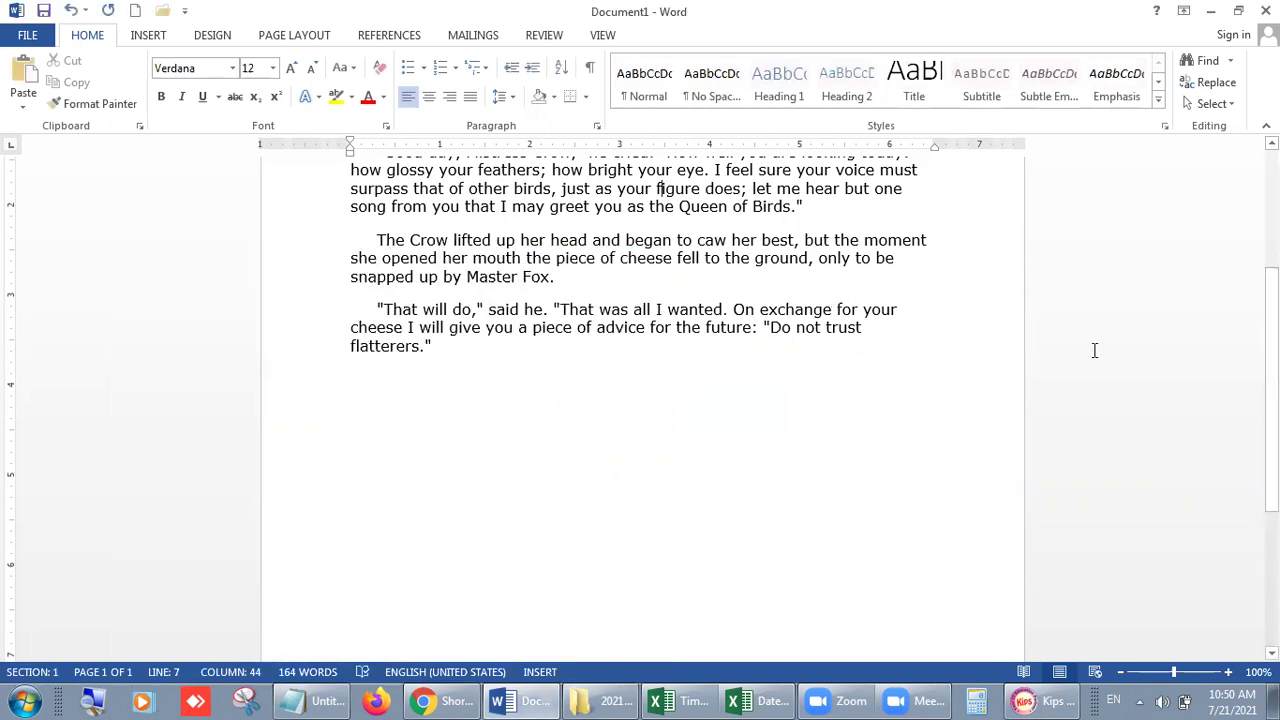
scroll(660, 188, "up", 3)
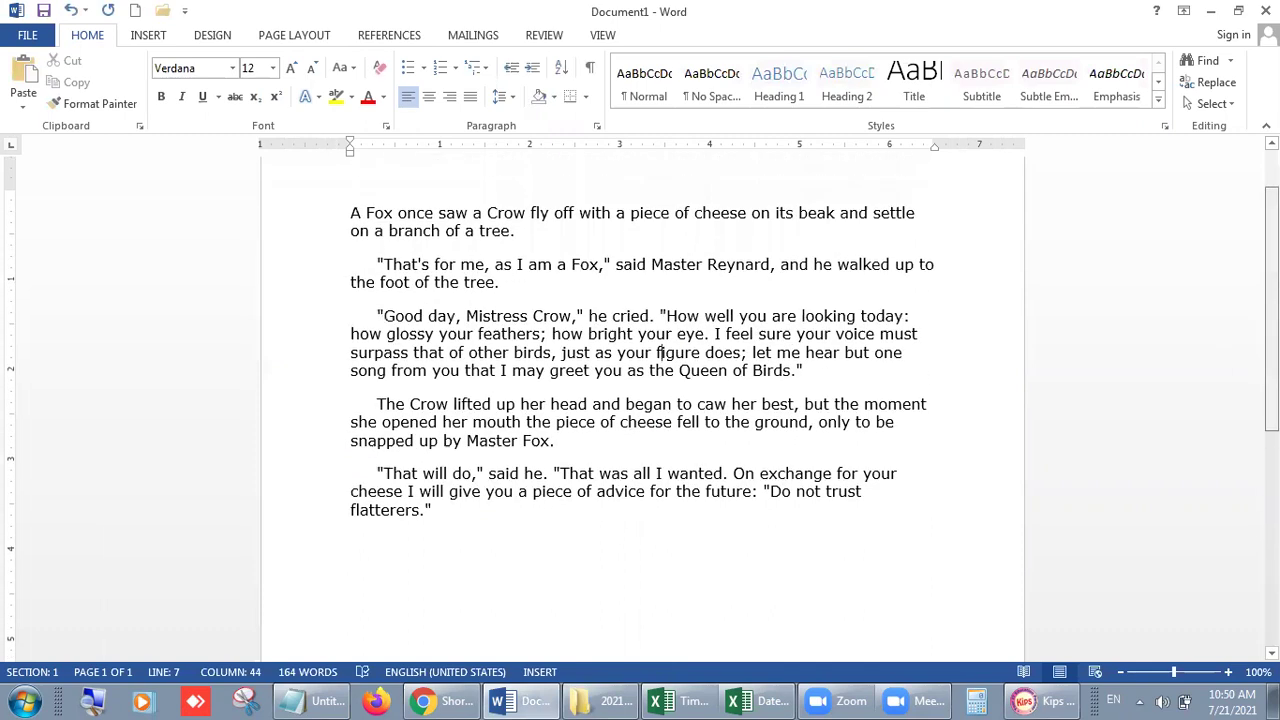
scroll(640, 370, "up", 1)
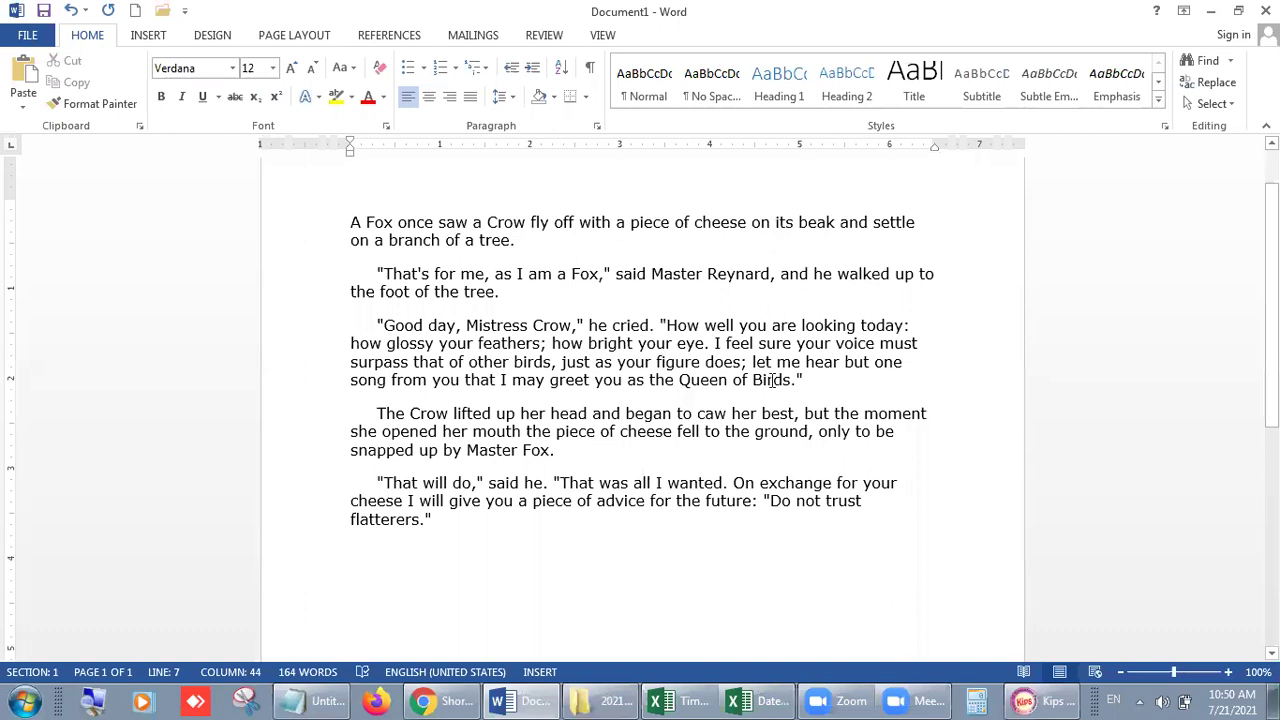
left_click(761, 223)
Turn to page 48 in Kips Learning and read the Working with Shapes section, including the steps for inserting a shape
left_click(1047, 698)
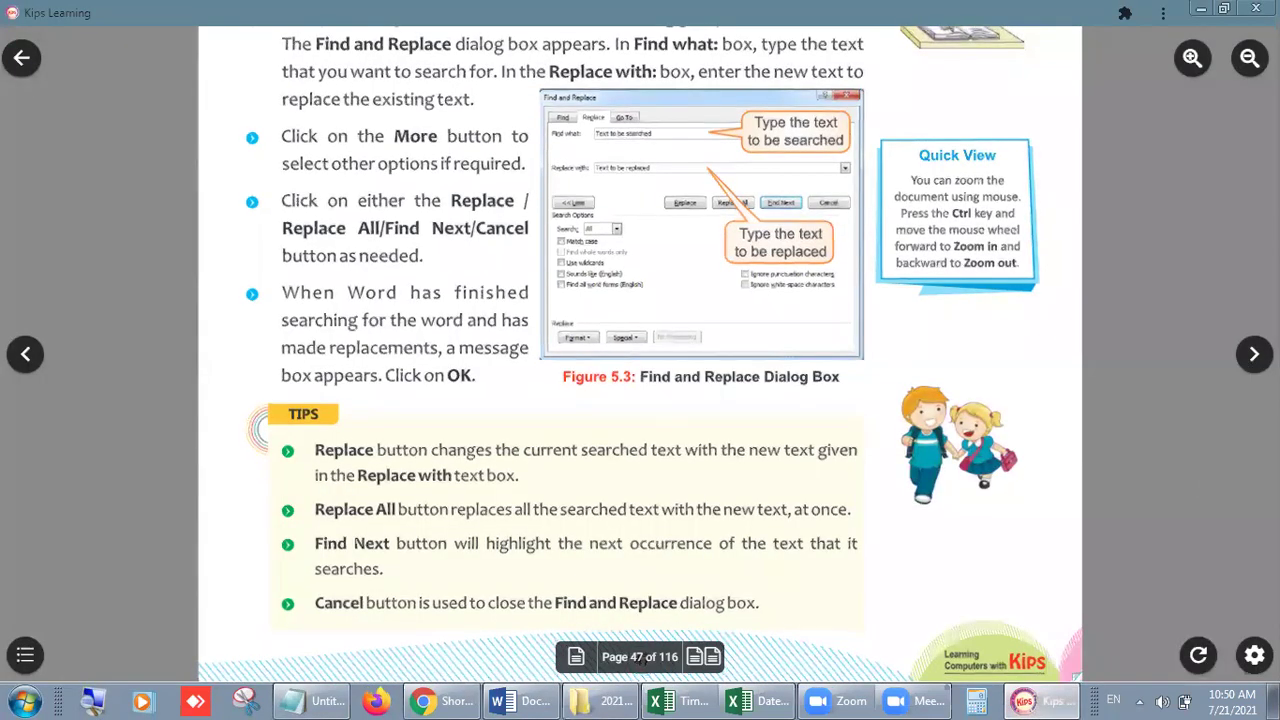
left_click(1043, 652)
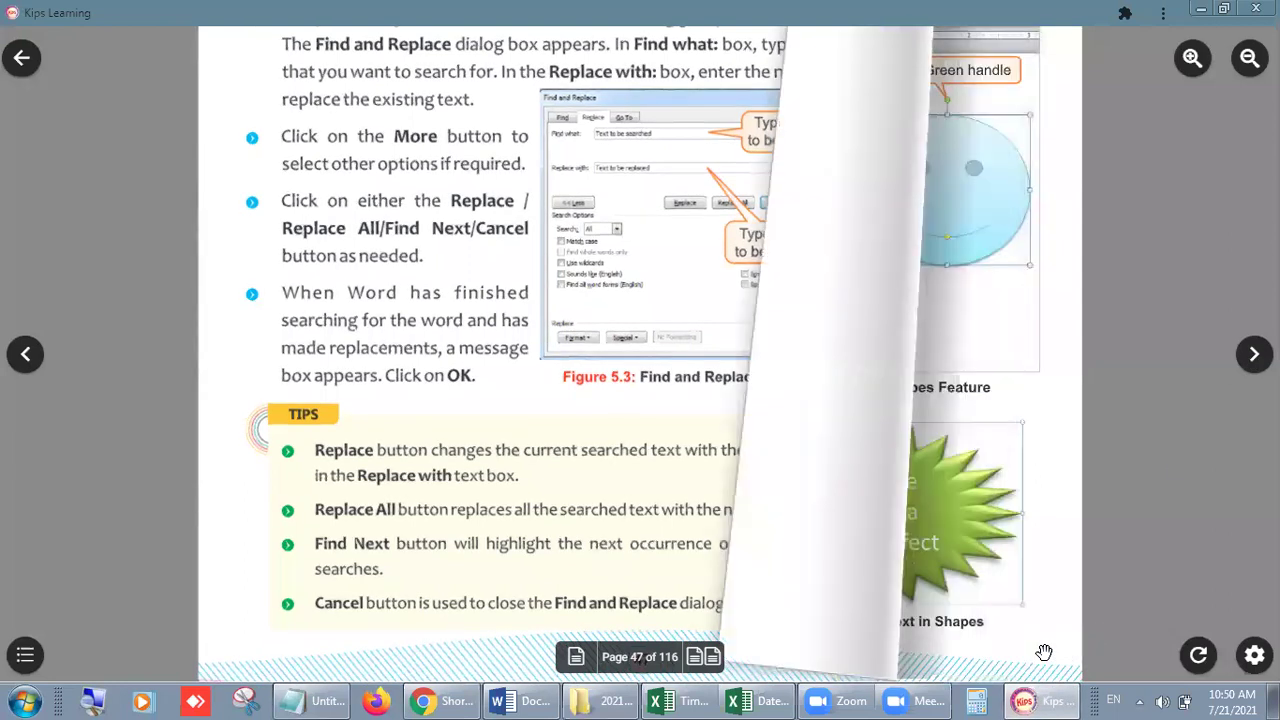
left_click_drag(617, 200, 636, 407)
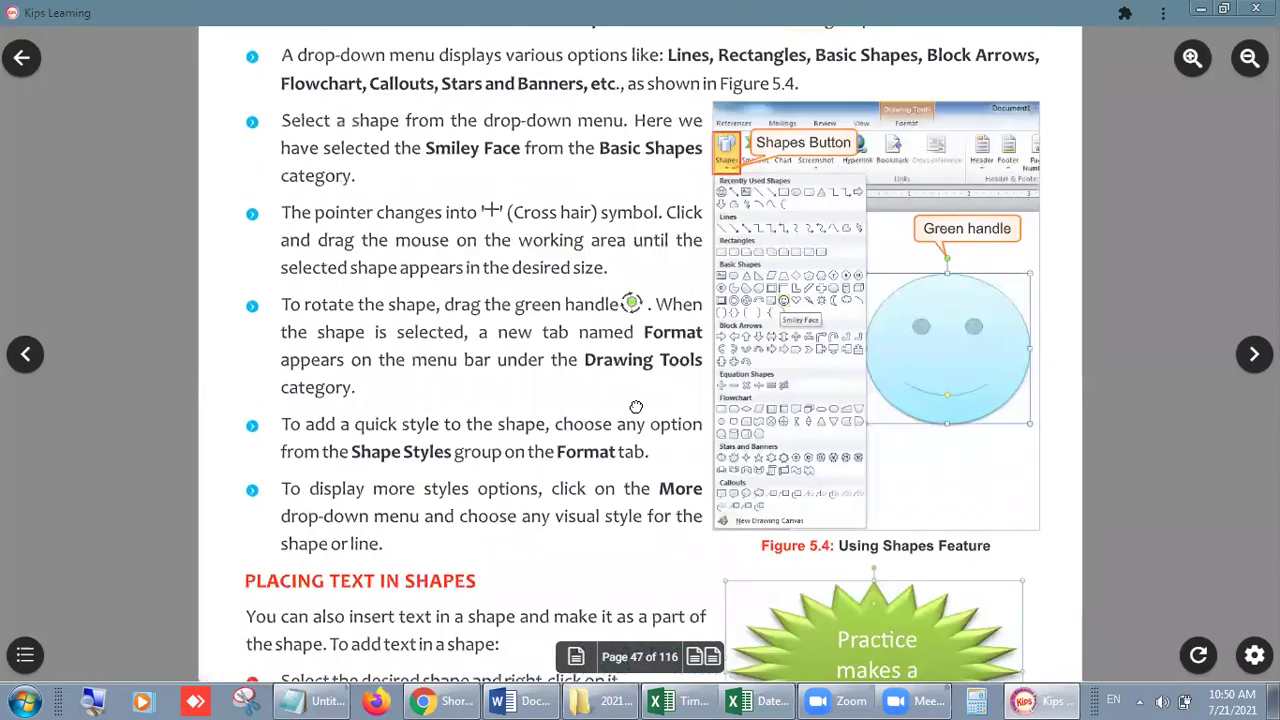
scroll(636, 407, "up", 5)
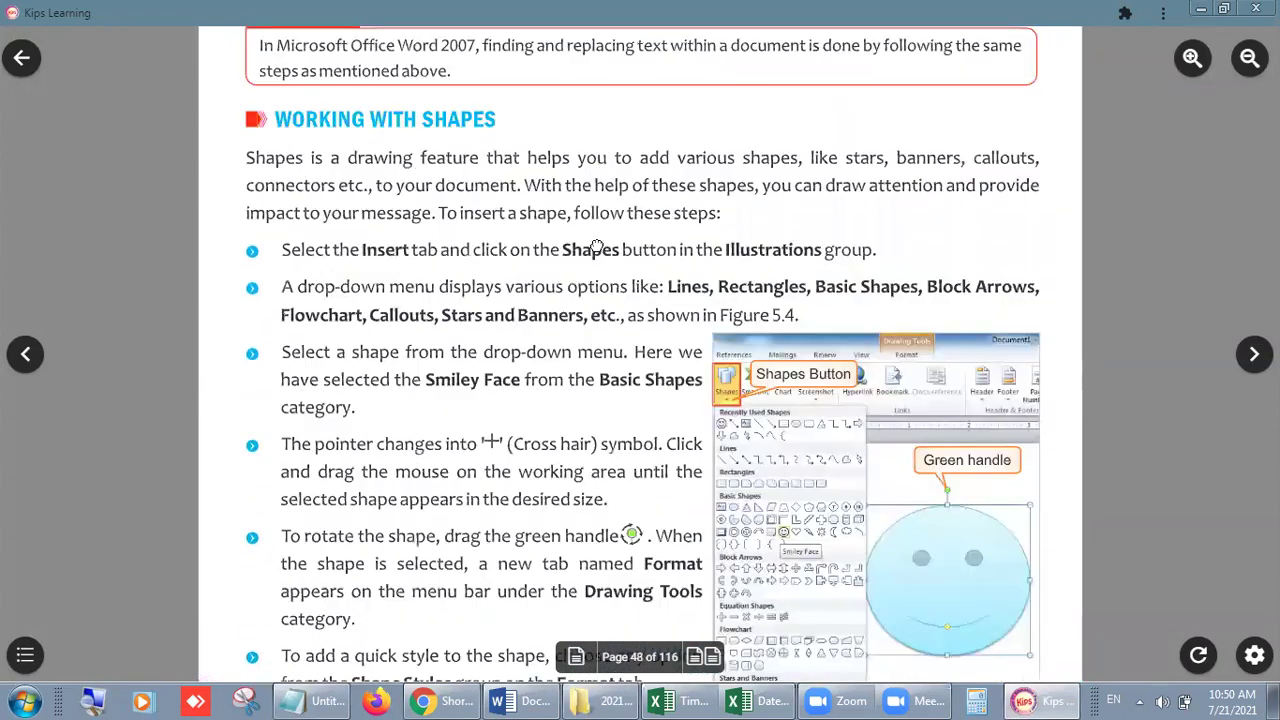
scroll(595, 247, "up", 2)
left_click_drag(594, 277, 587, 193)
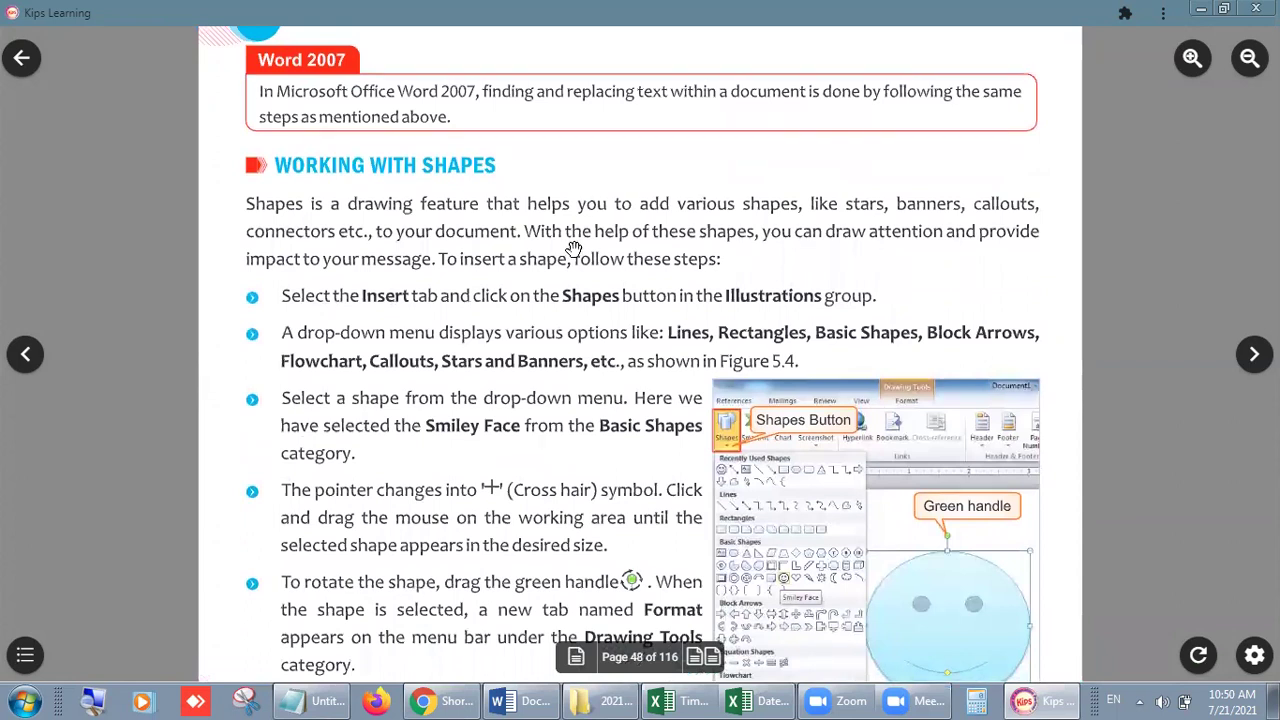
left_click_drag(571, 309, 575, 249)
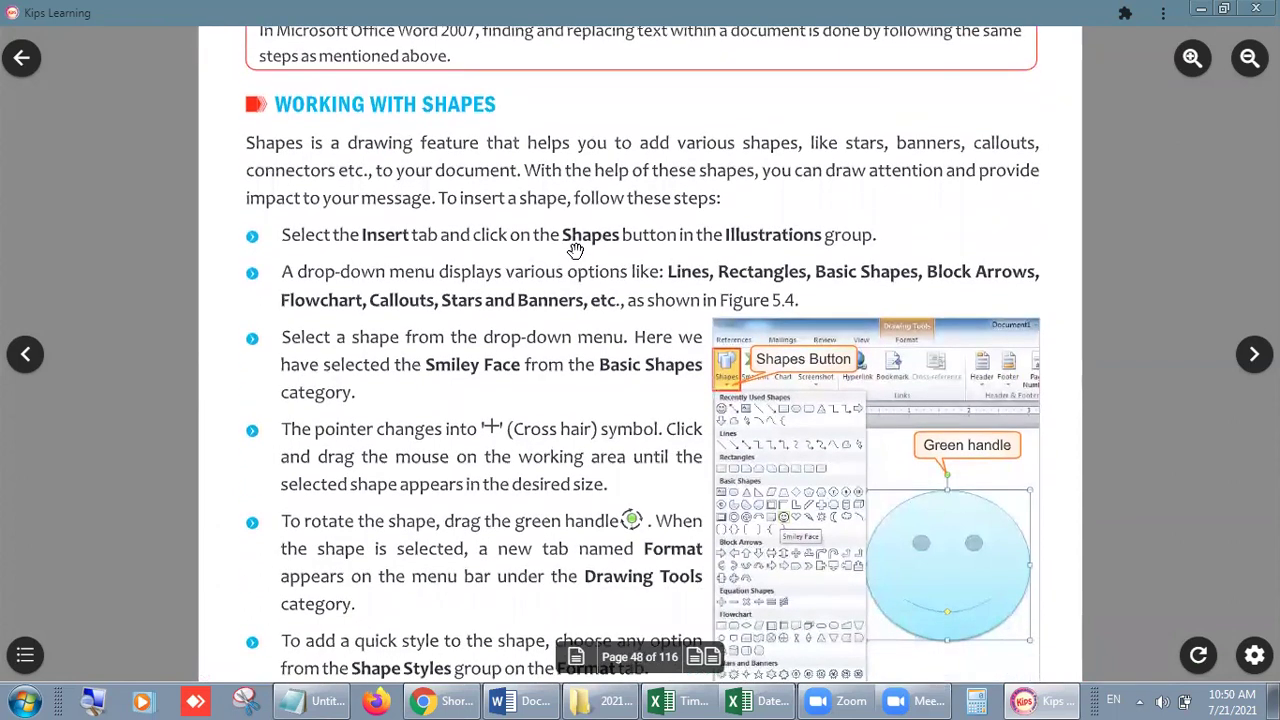
Return to the Word document and insert a page break after the story to start a blank second page
left_click(527, 700)
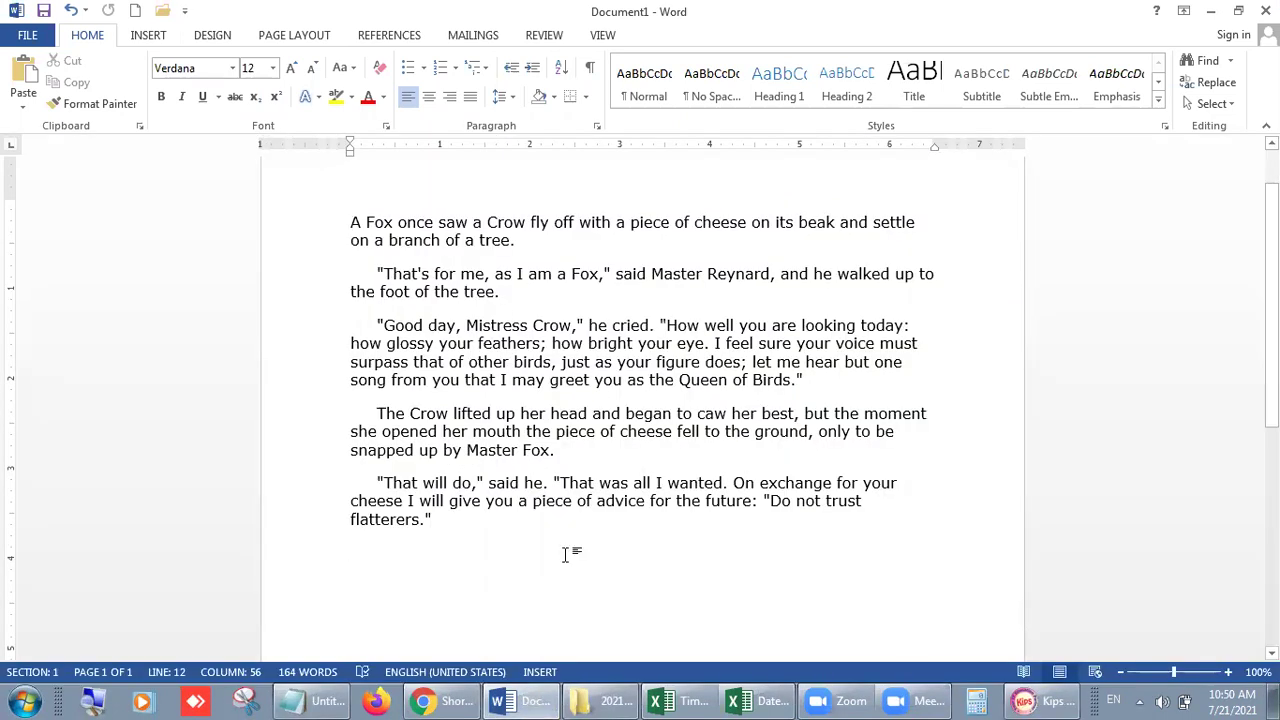
key("ctrl+Return")
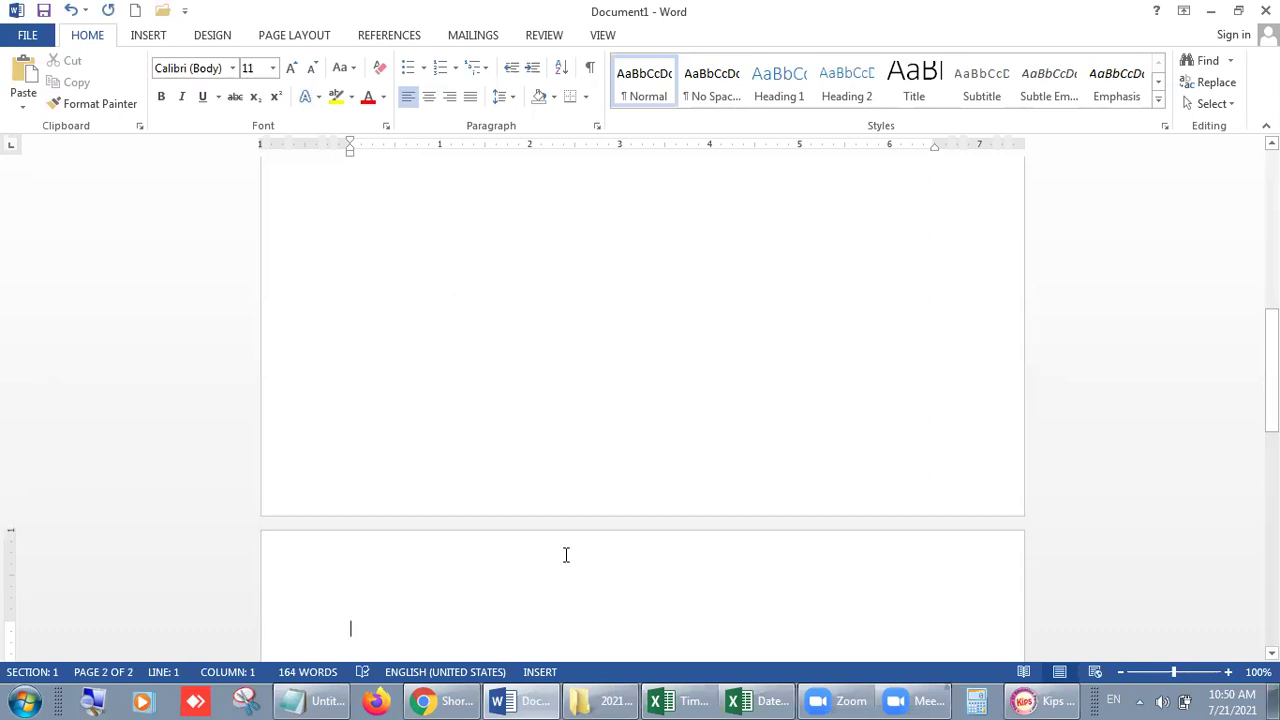
left_click_drag(1271, 370, 1271, 450)
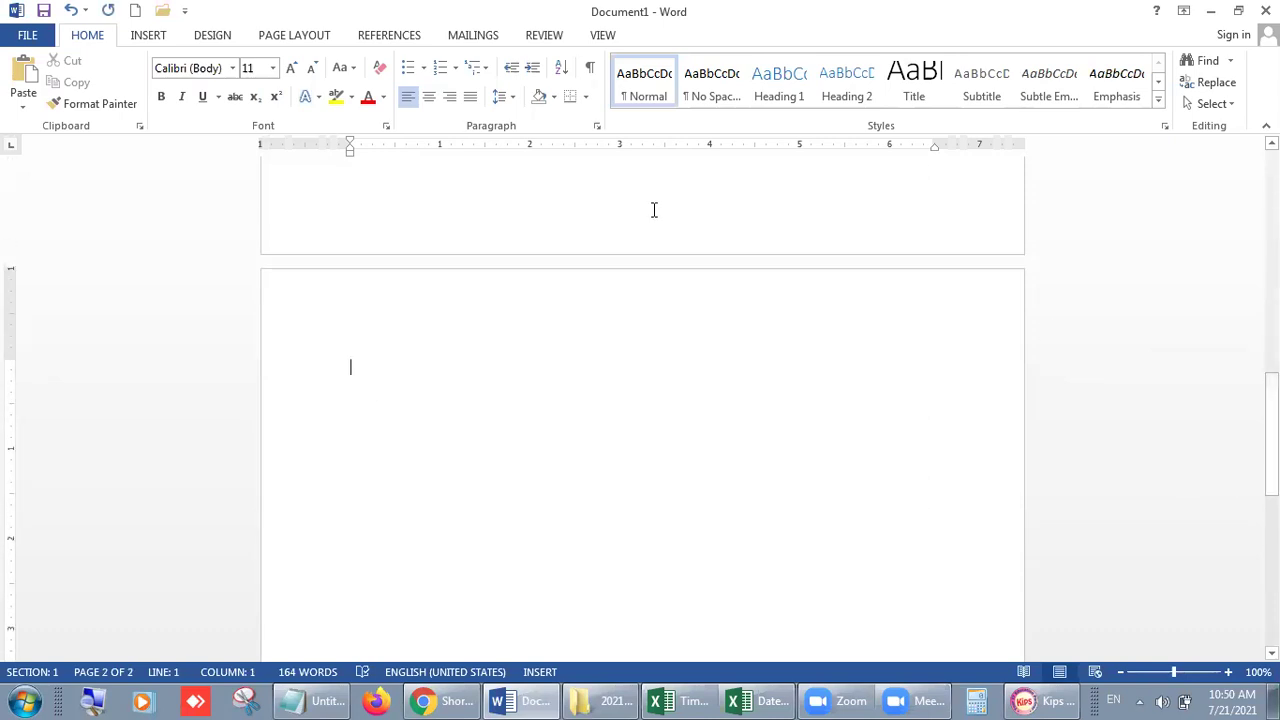
Draw an oval on the blank second page and resize it to about 2.14 inches high and 2.21 inches wide
left_click(148, 36)
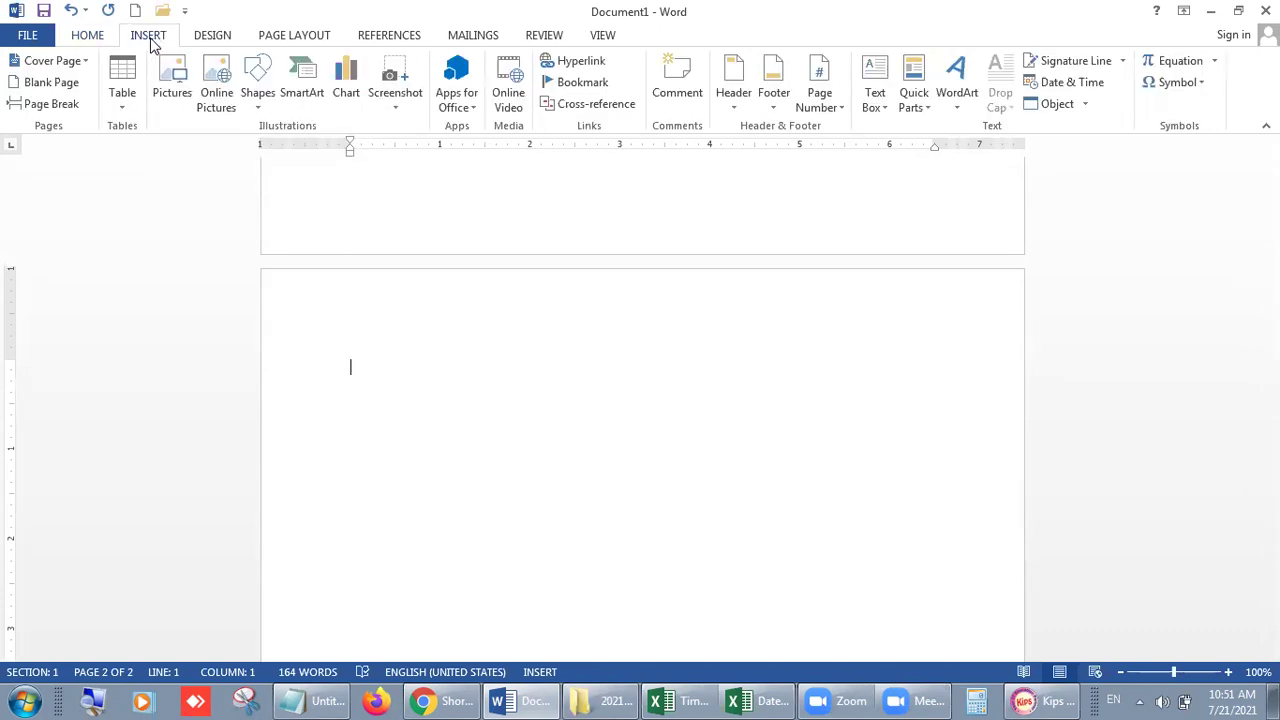
left_click(261, 115)
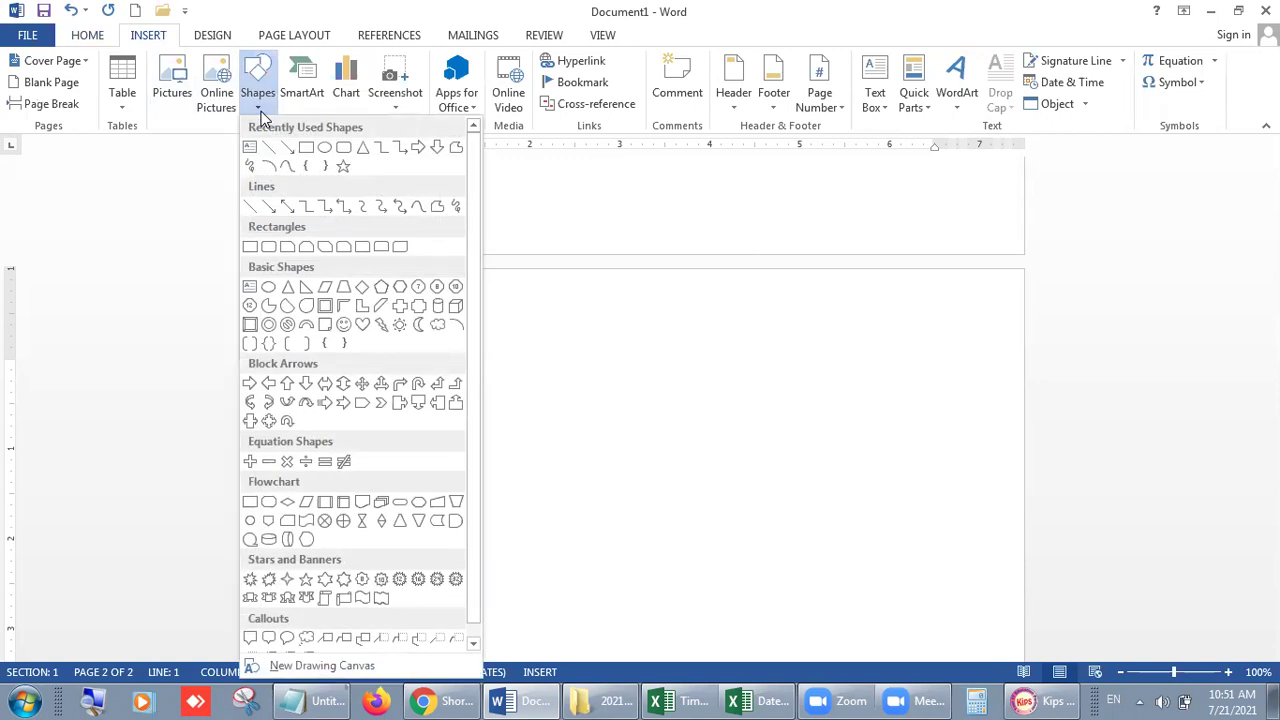
left_click(474, 645)
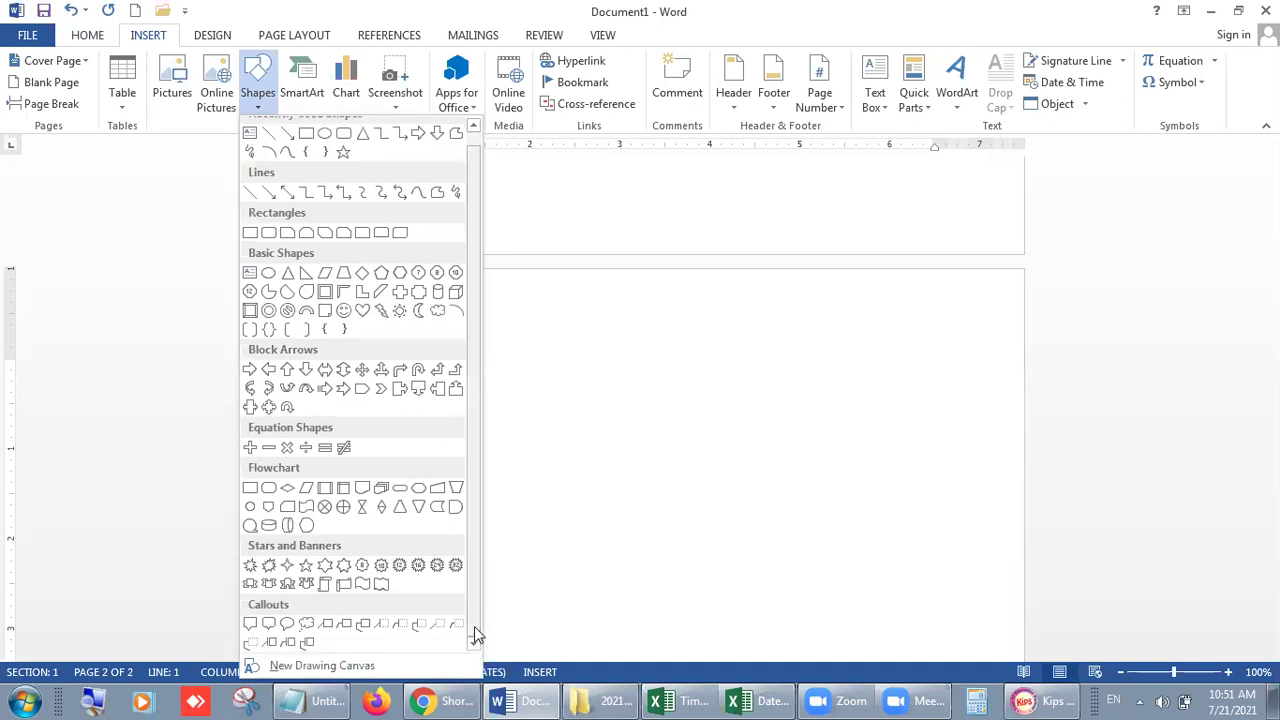
scroll(474, 600, "up", 1)
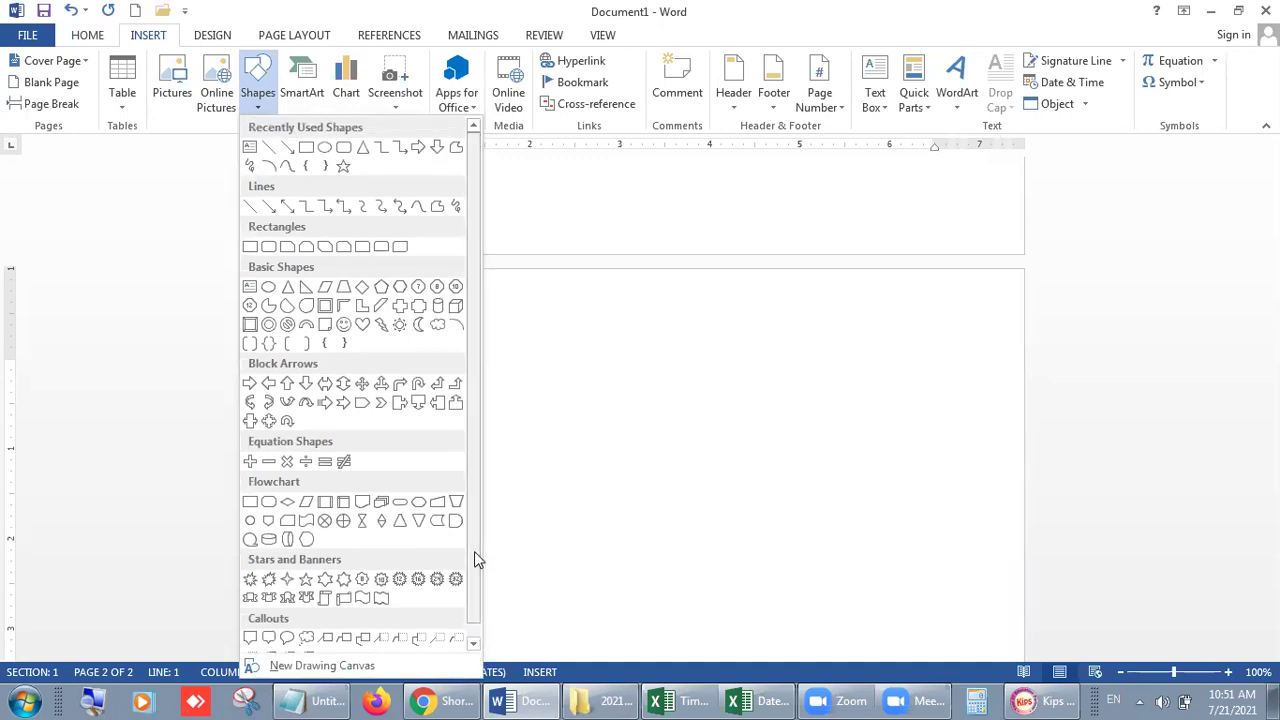
left_click(325, 150)
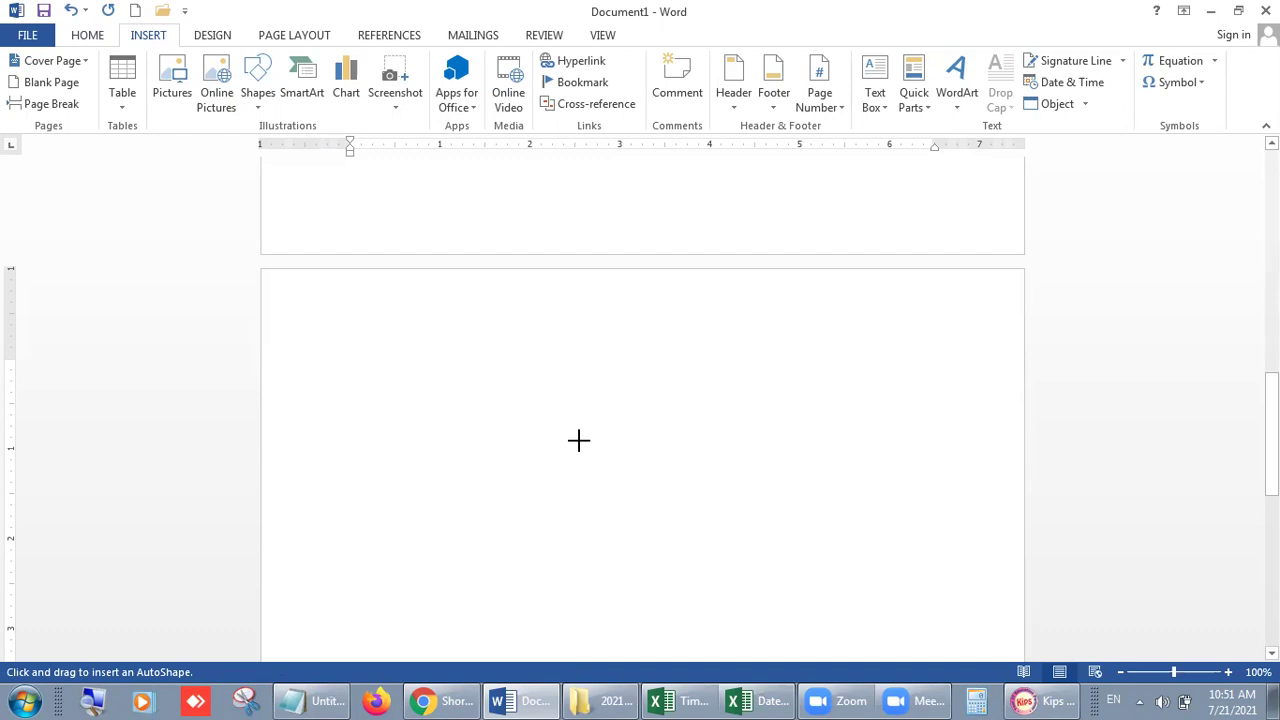
mouse_move(384, 344)
left_mouse_down()
mouse_move(543, 489)
mouse_move(558, 521)
left_mouse_up()
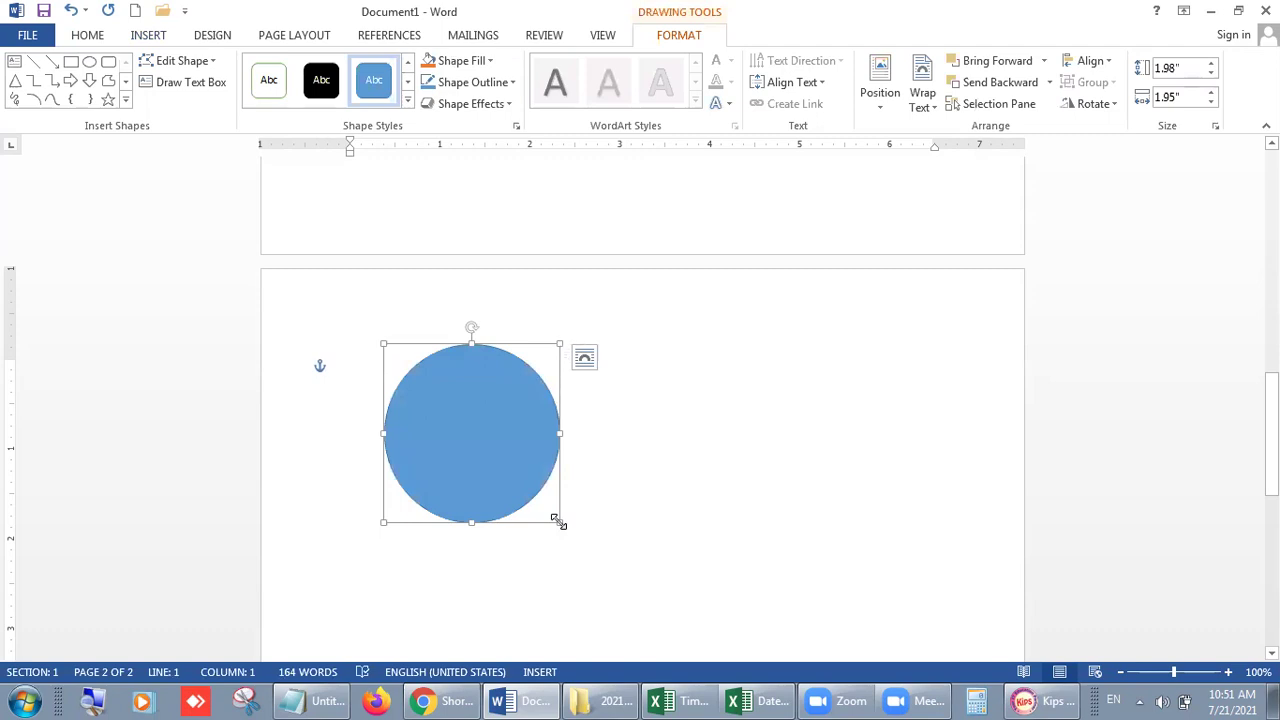
left_click_drag(558, 521, 533, 534)
left_click_drag(545, 531, 584, 536)
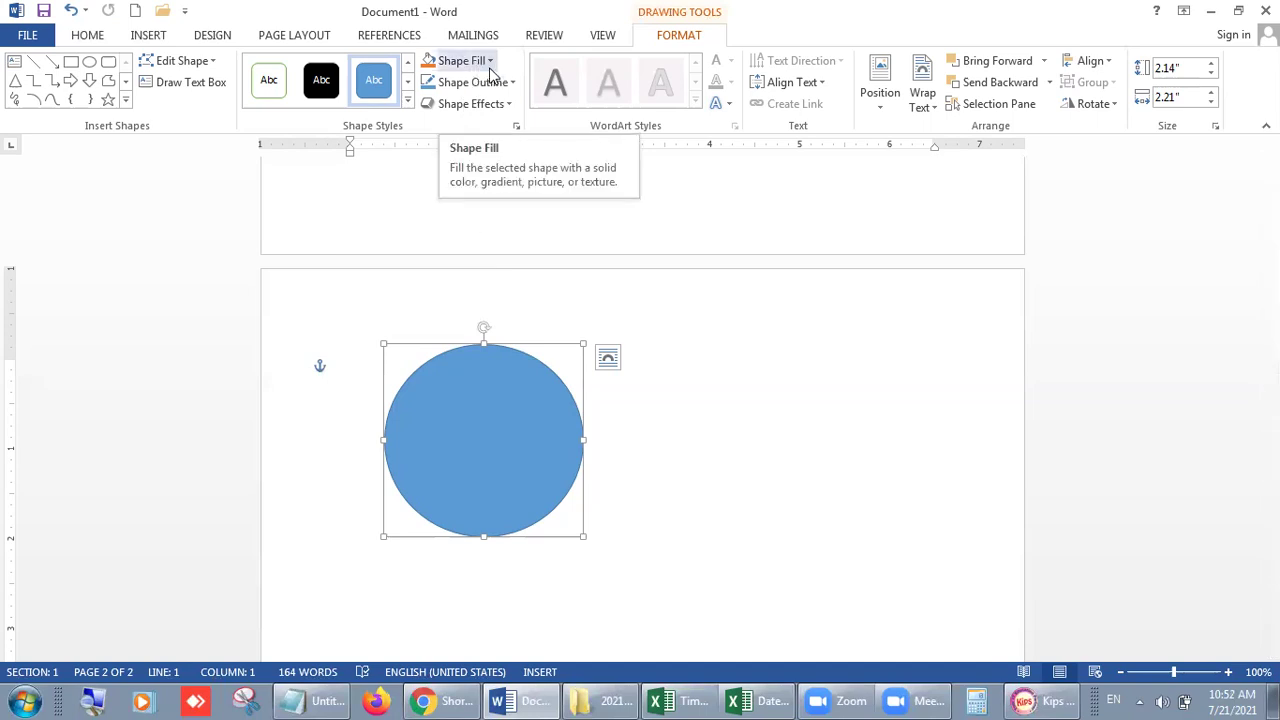
Deselect and reselect the circle to check when the Drawing Tools formatting options are available
left_click(805, 383)
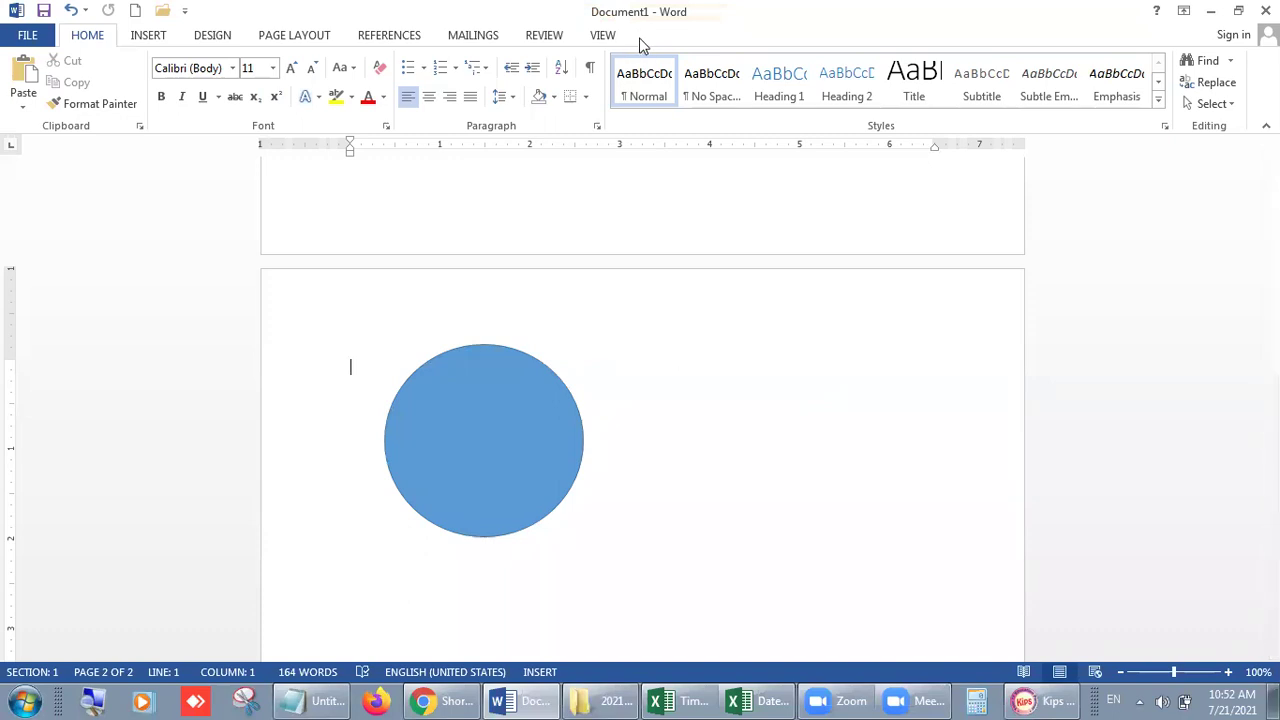
left_click(528, 385)
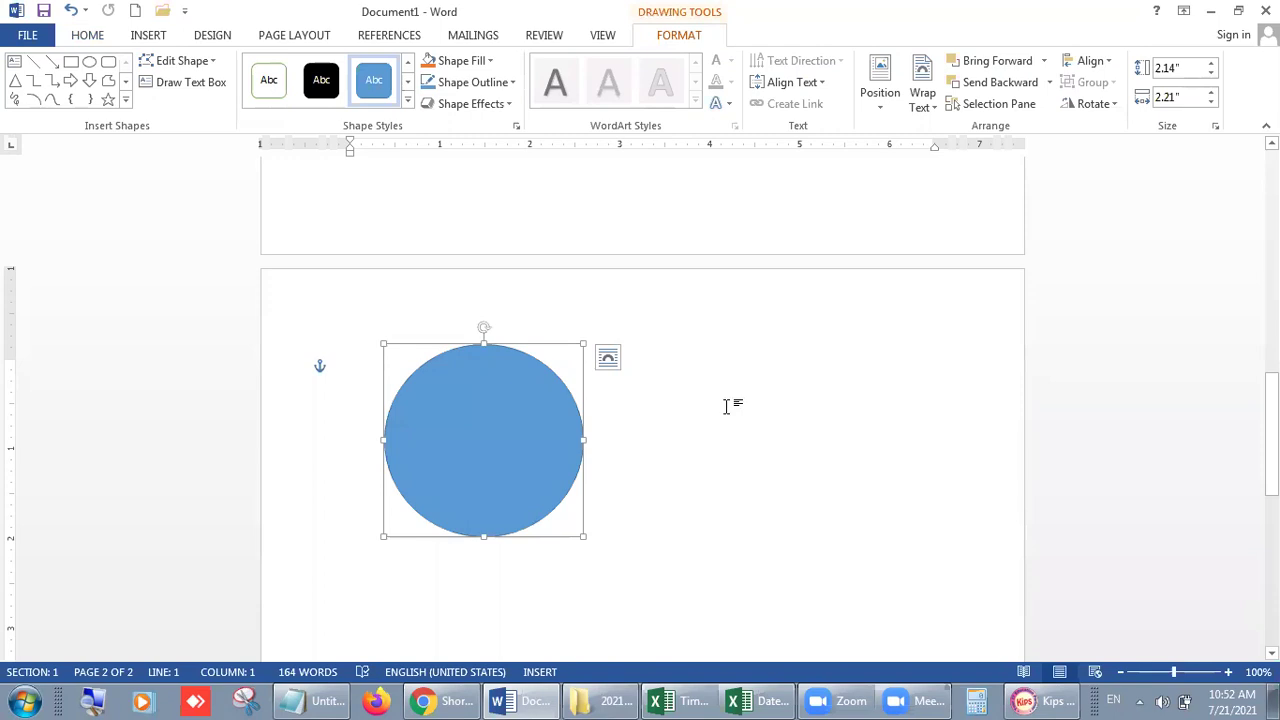
key("Escape")
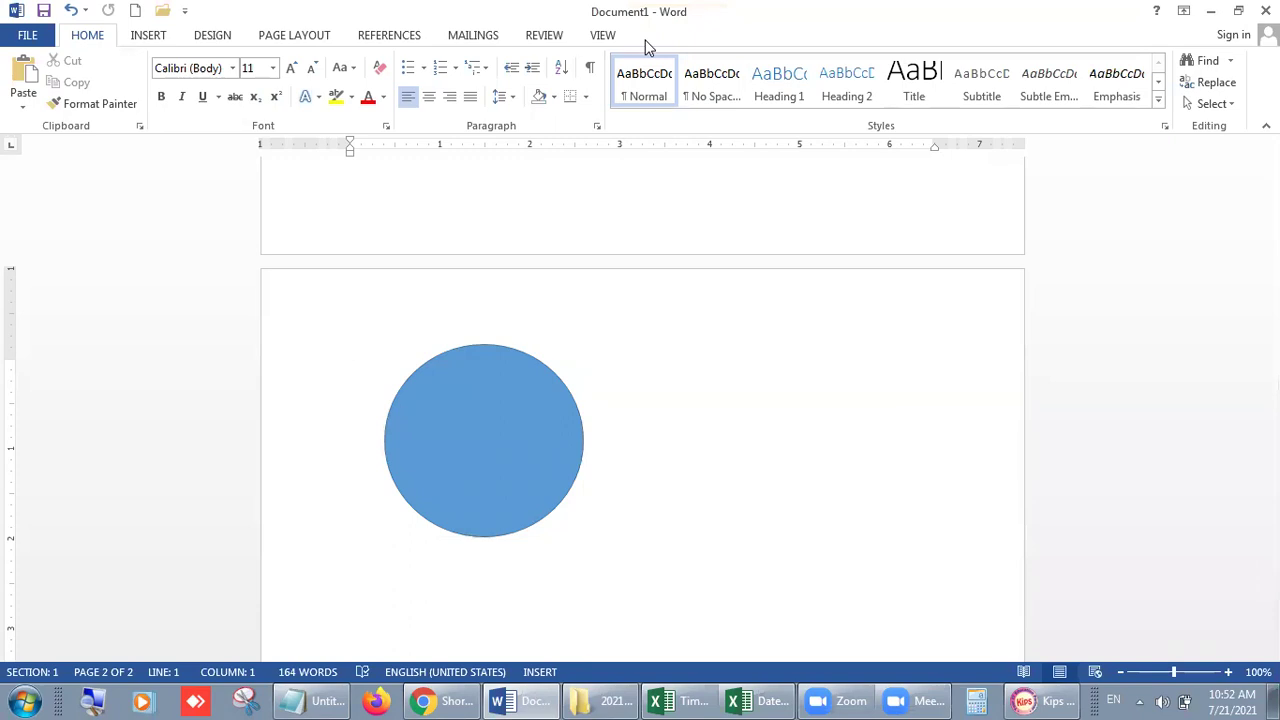
Remove the circle's fill with No Fill and set its outline color to black
left_click(496, 444)
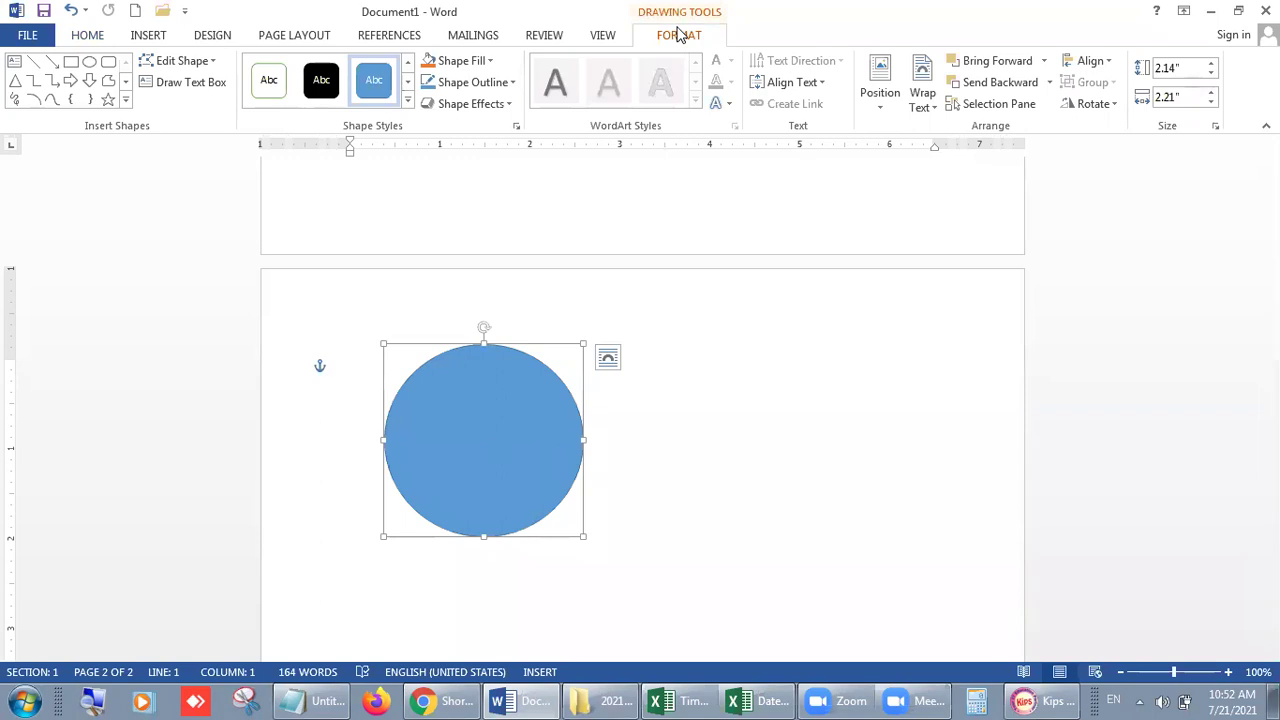
left_click(488, 62)
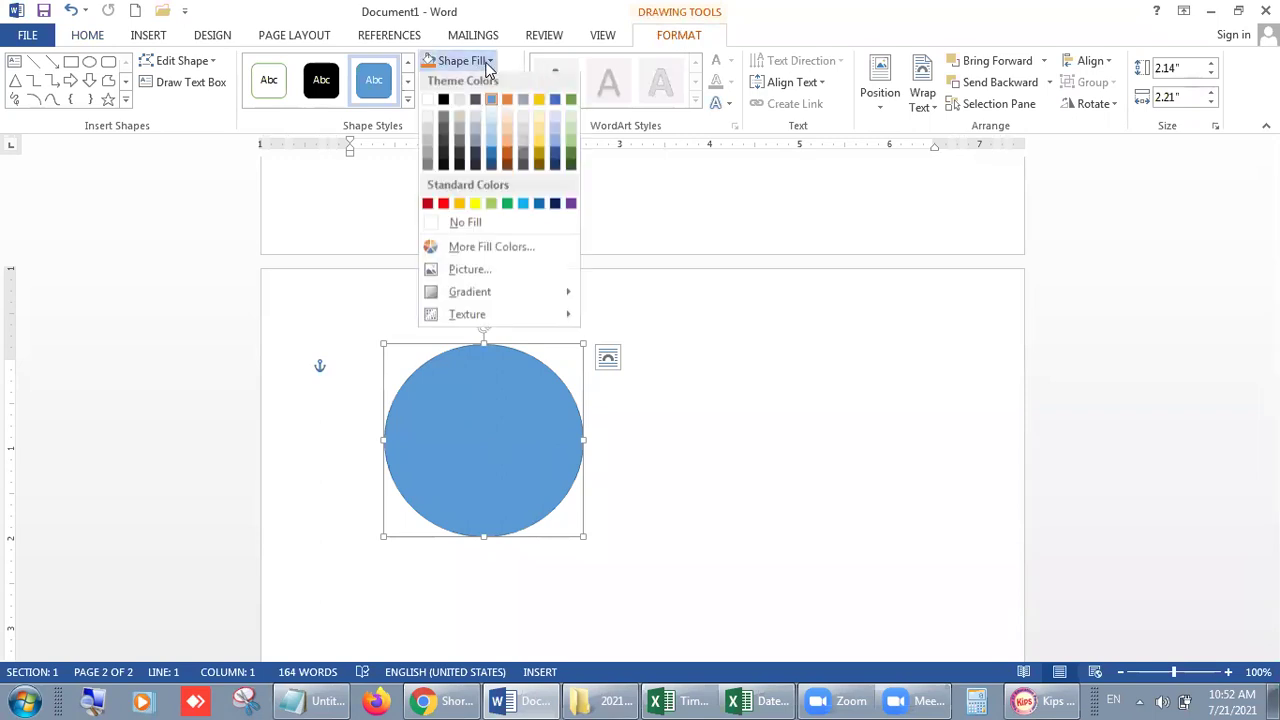
left_click(468, 228)
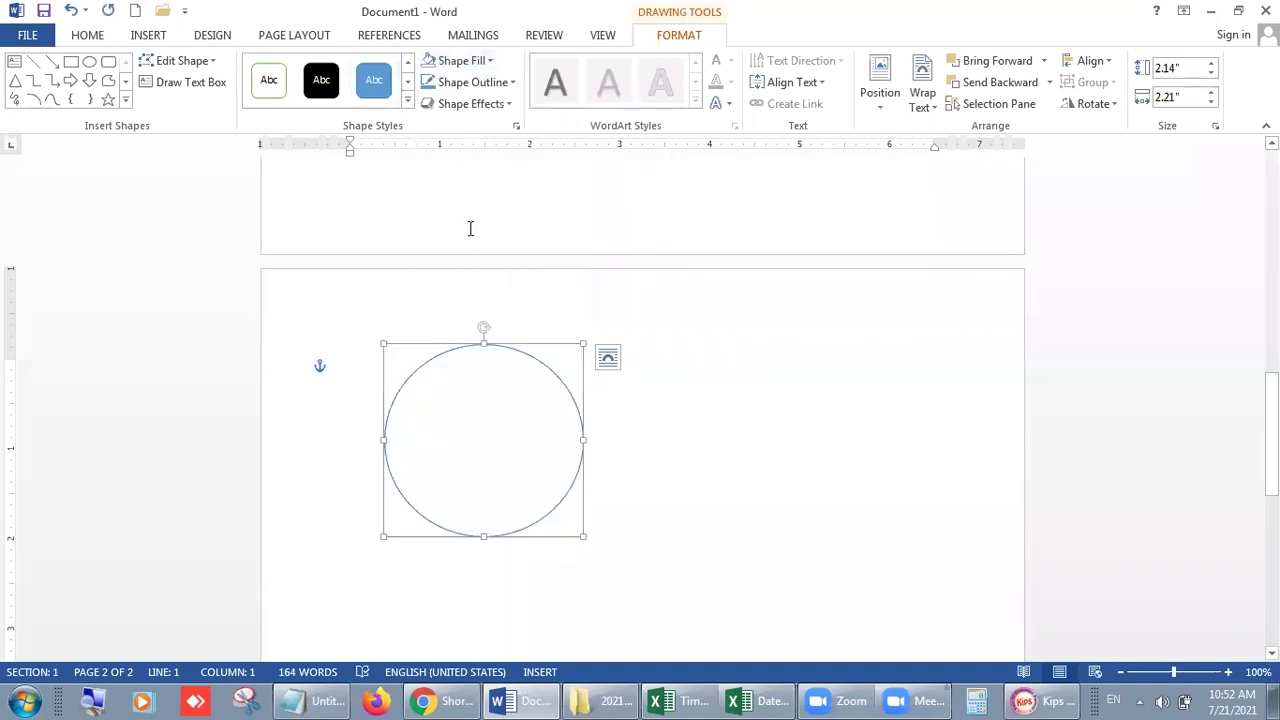
left_click(493, 84)
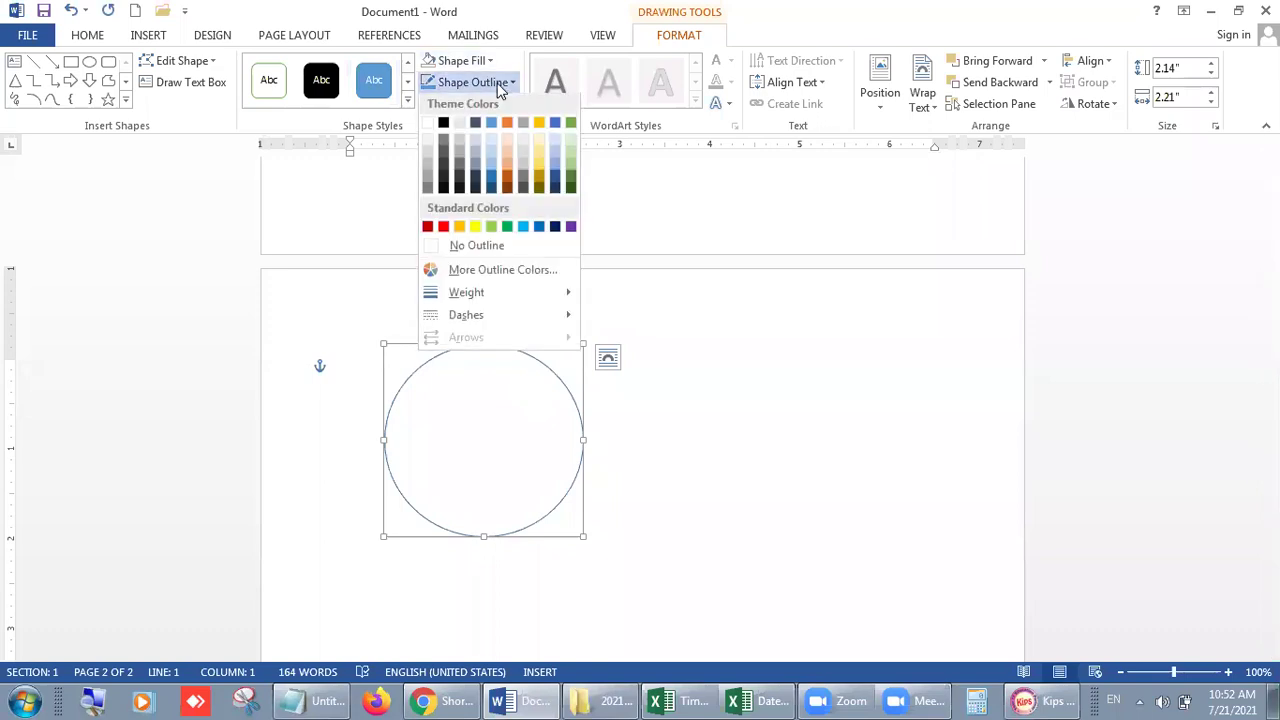
left_click(443, 124)
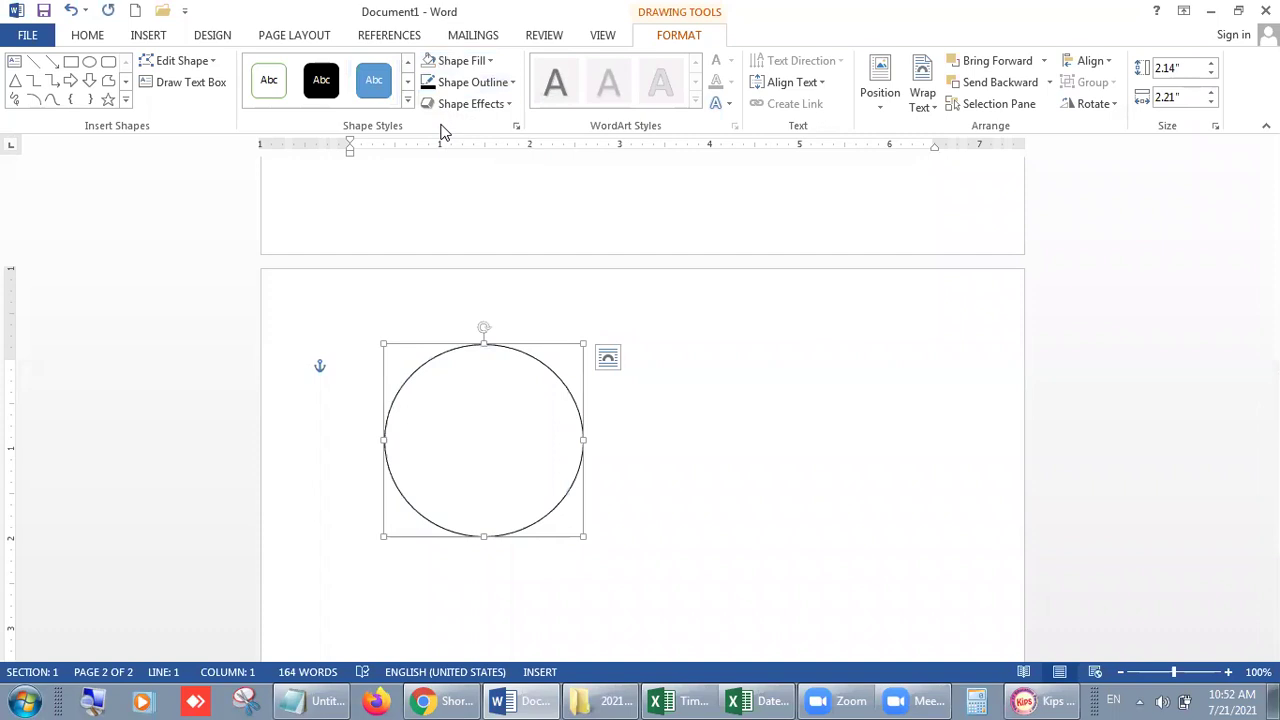
Set the weight of the circle's outline to 6 pt
left_click(470, 84)
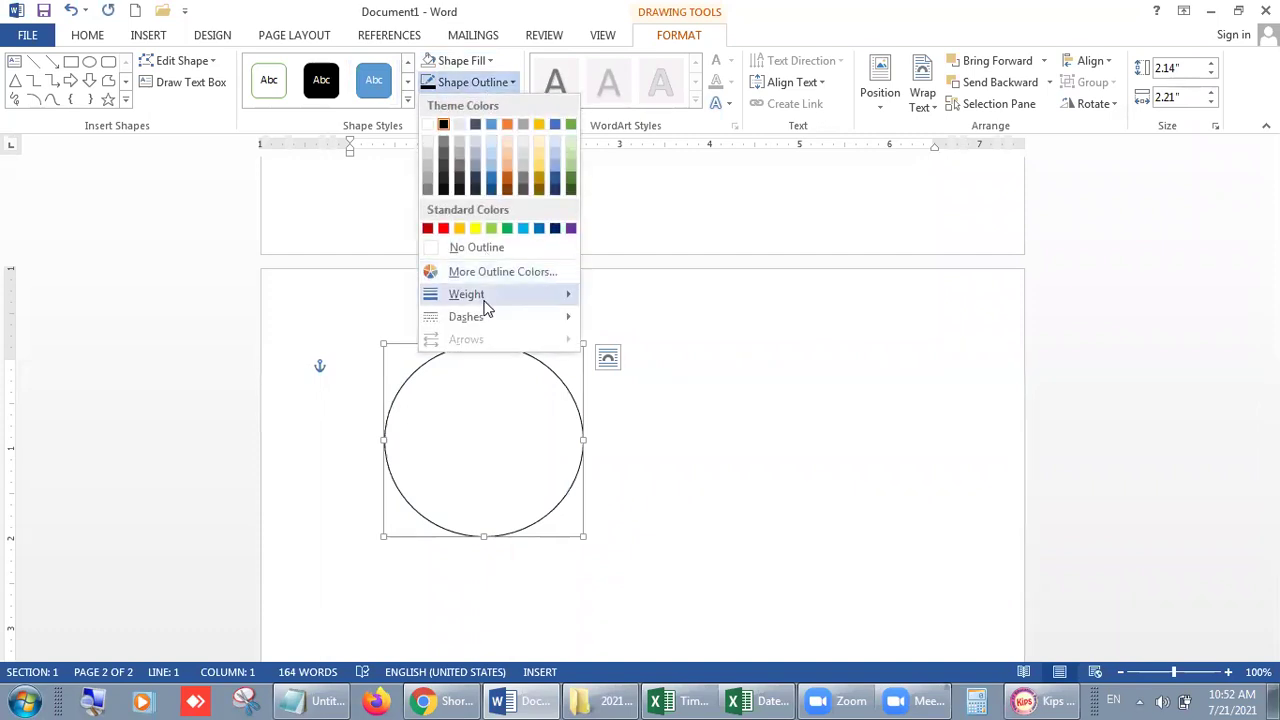
mouse_move(486, 296)
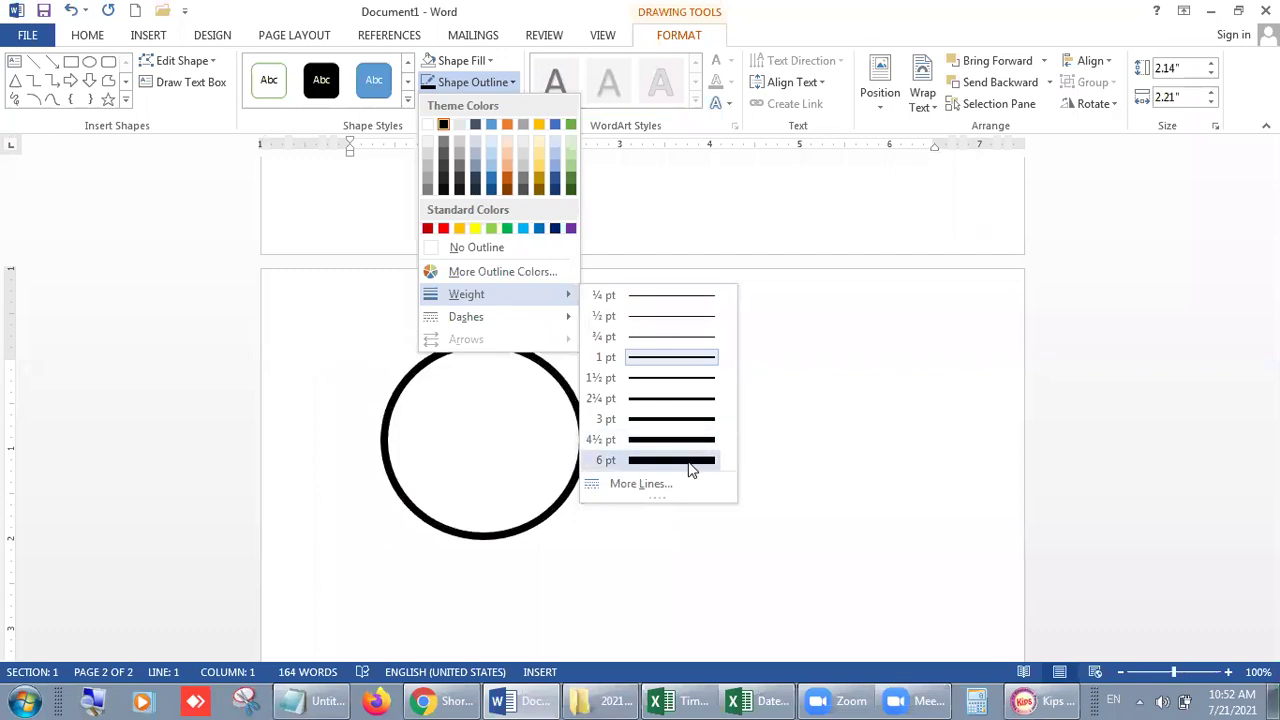
left_click(826, 292)
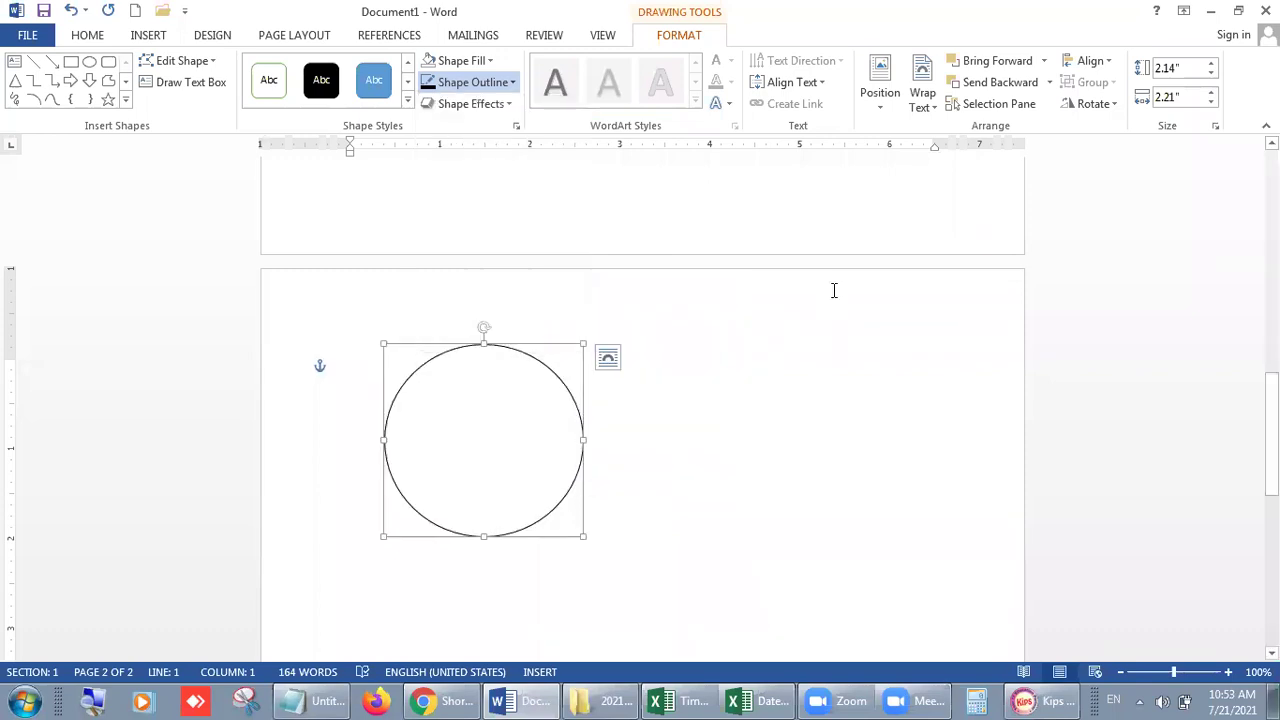
left_click(494, 84)
mouse_move(509, 304)
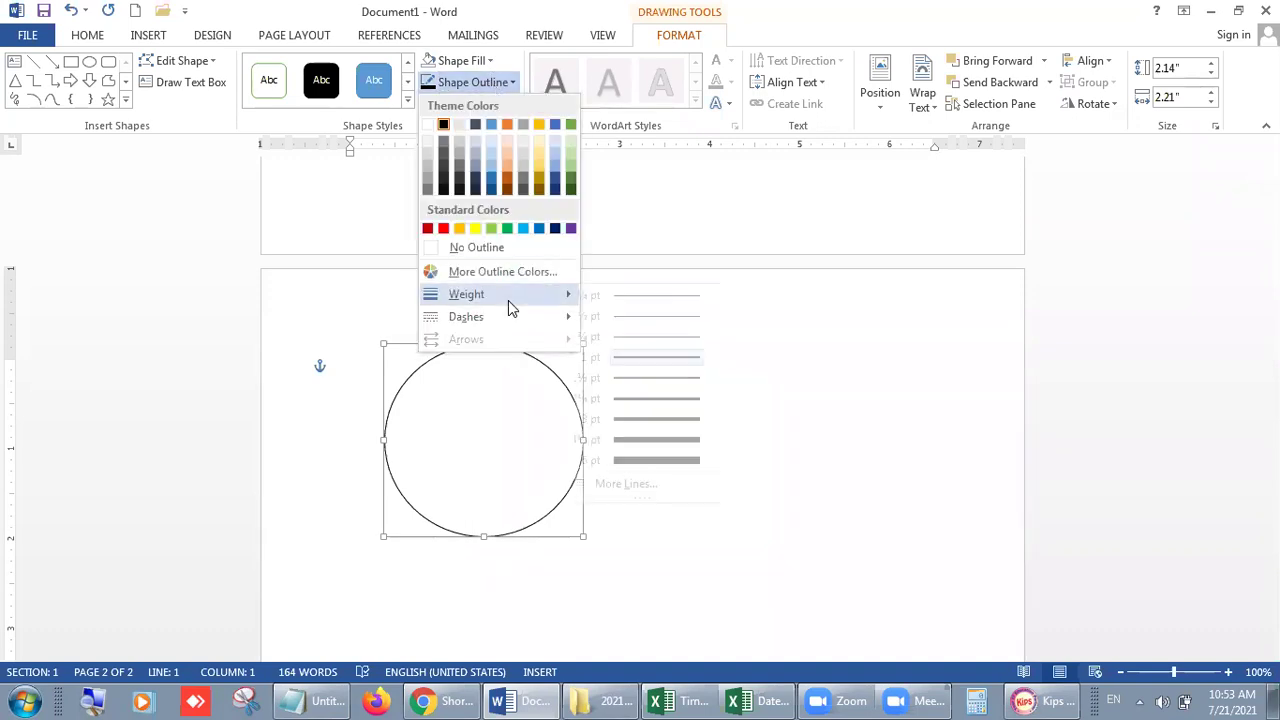
left_click(686, 462)
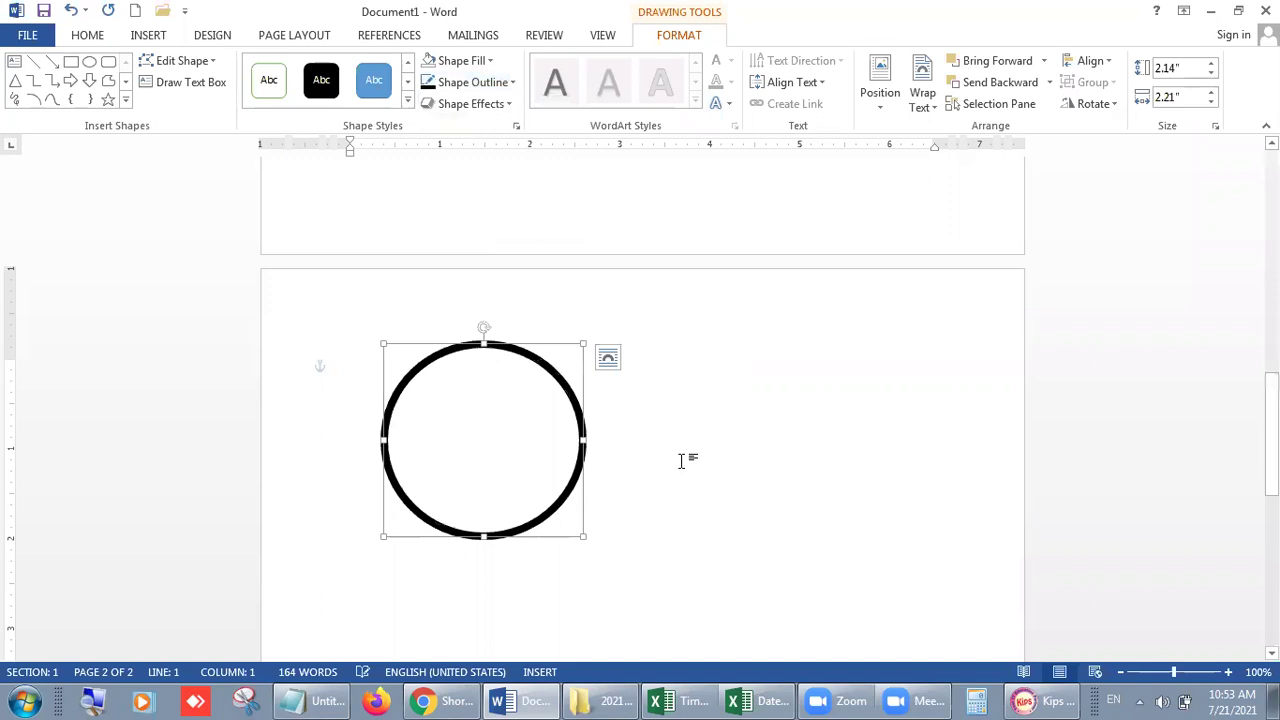
left_click(681, 460)
Move the circle down the page to the left margin, about 1 inch below the top margin
left_click(530, 362)
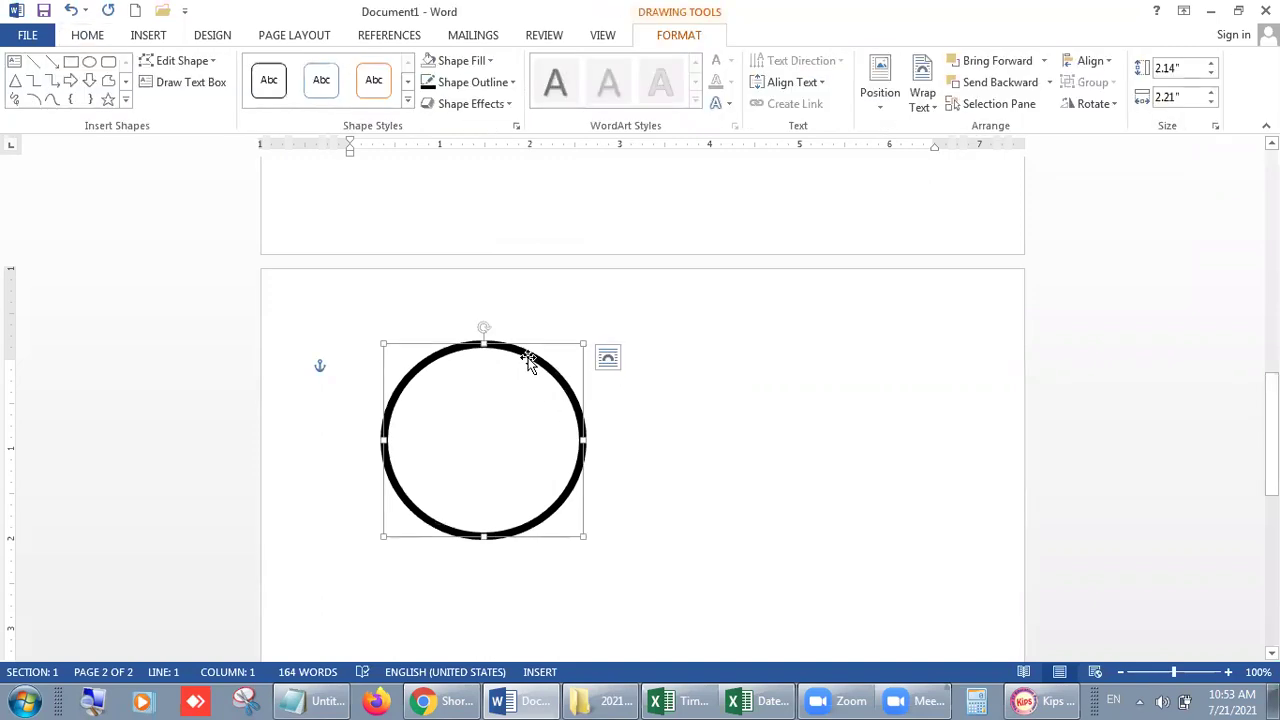
mouse_move(530, 362)
left_mouse_down()
mouse_move(477, 134)
mouse_move(486, 80)
mouse_move(480, 391)
mouse_move(527, 498)
left_mouse_up()
left_click(548, 470)
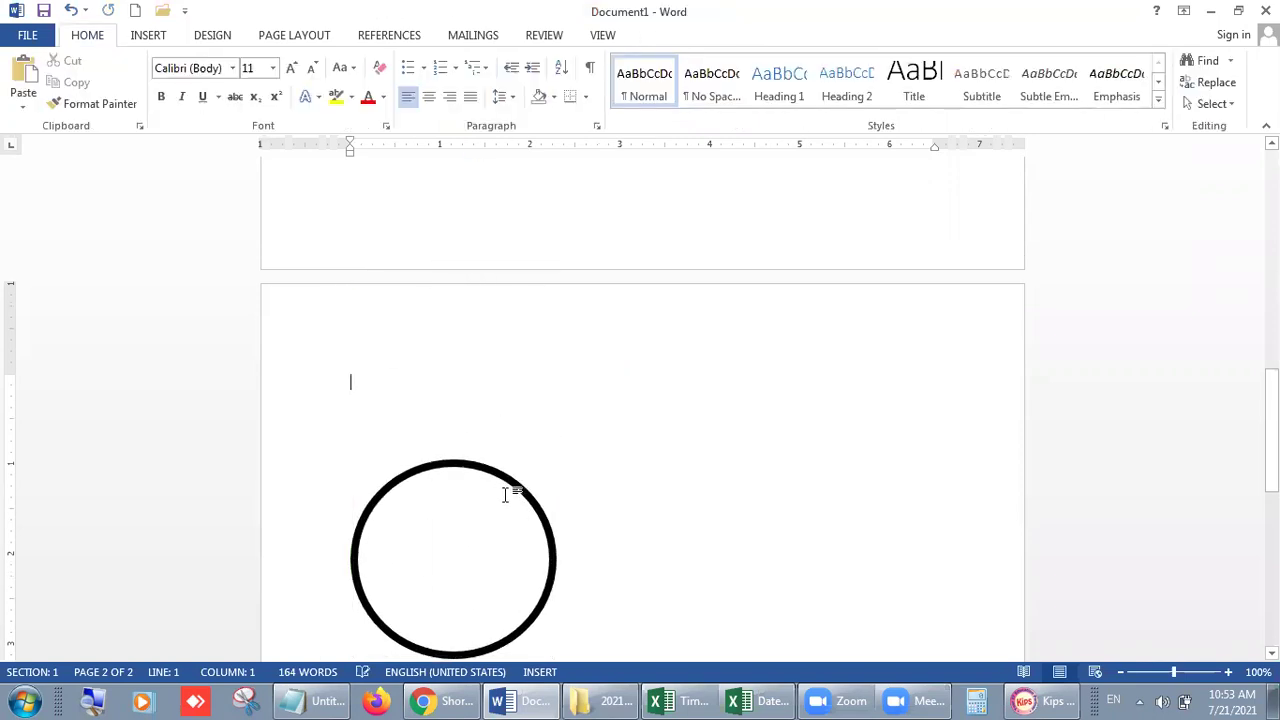
Fill the black-outlined circle with the standard yellow color and deselect it
left_click(507, 480)
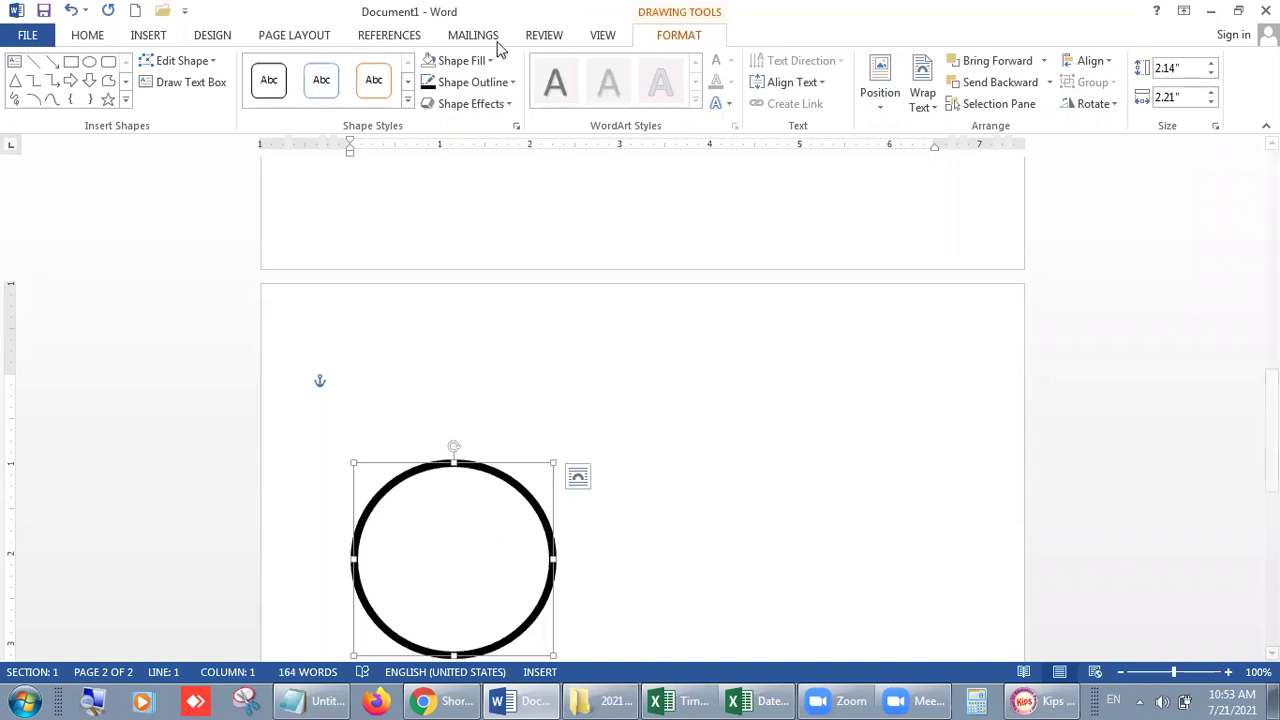
left_click(490, 62)
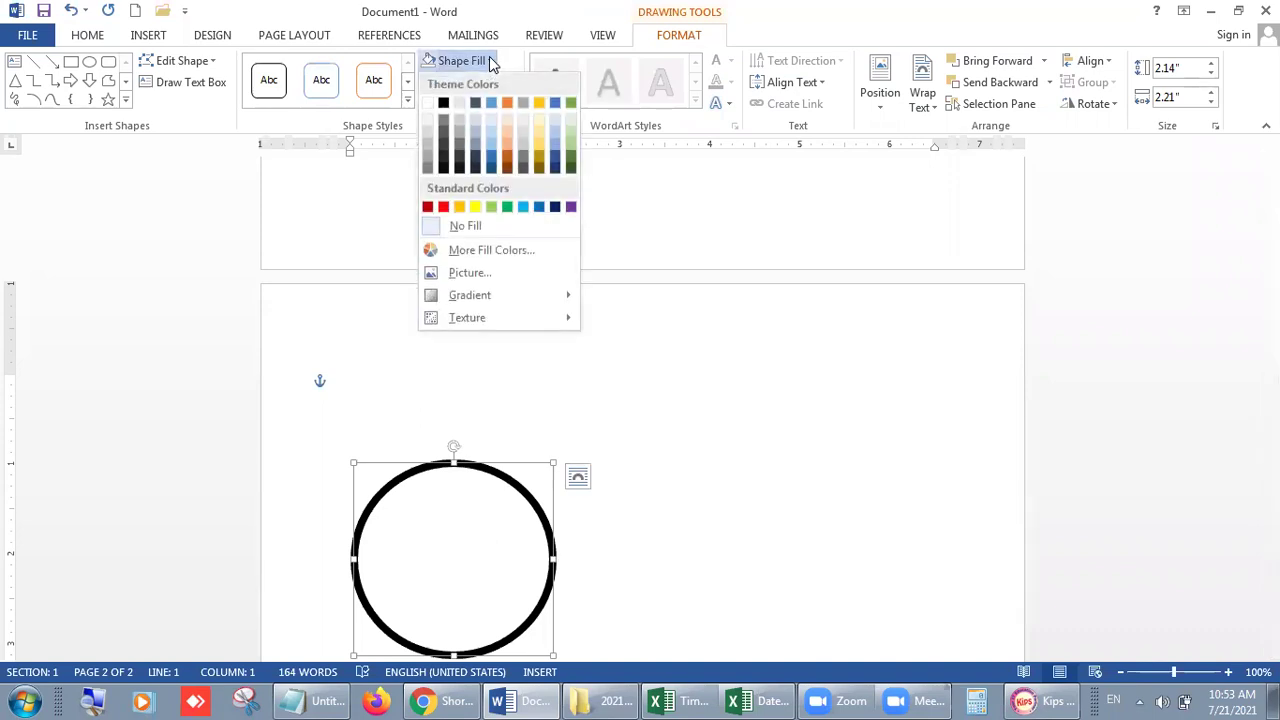
left_click(475, 207)
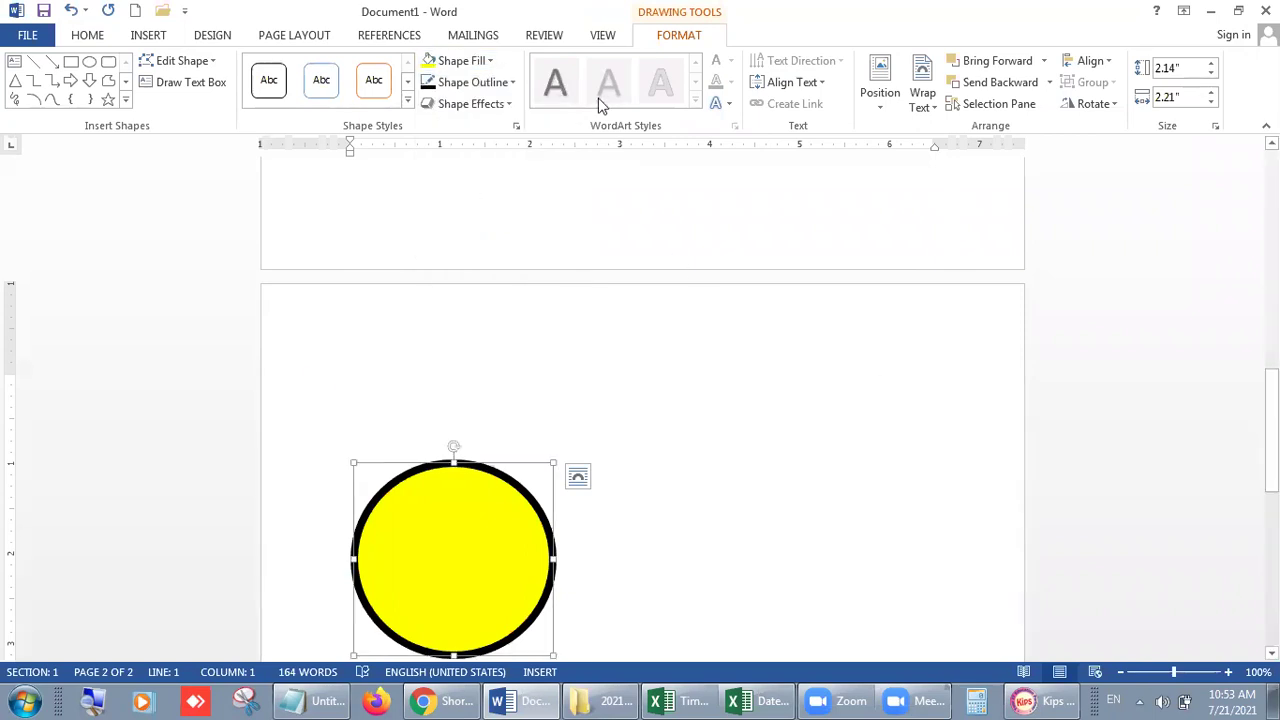
left_click(482, 61)
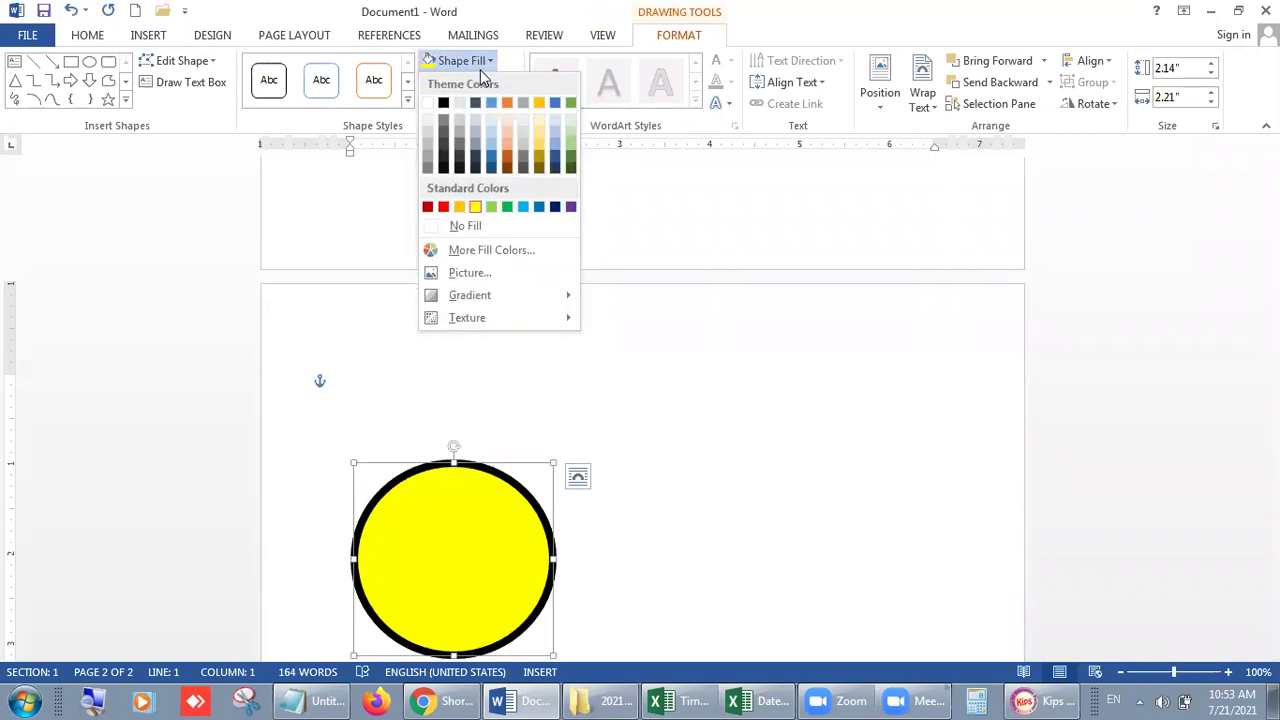
left_click(475, 207)
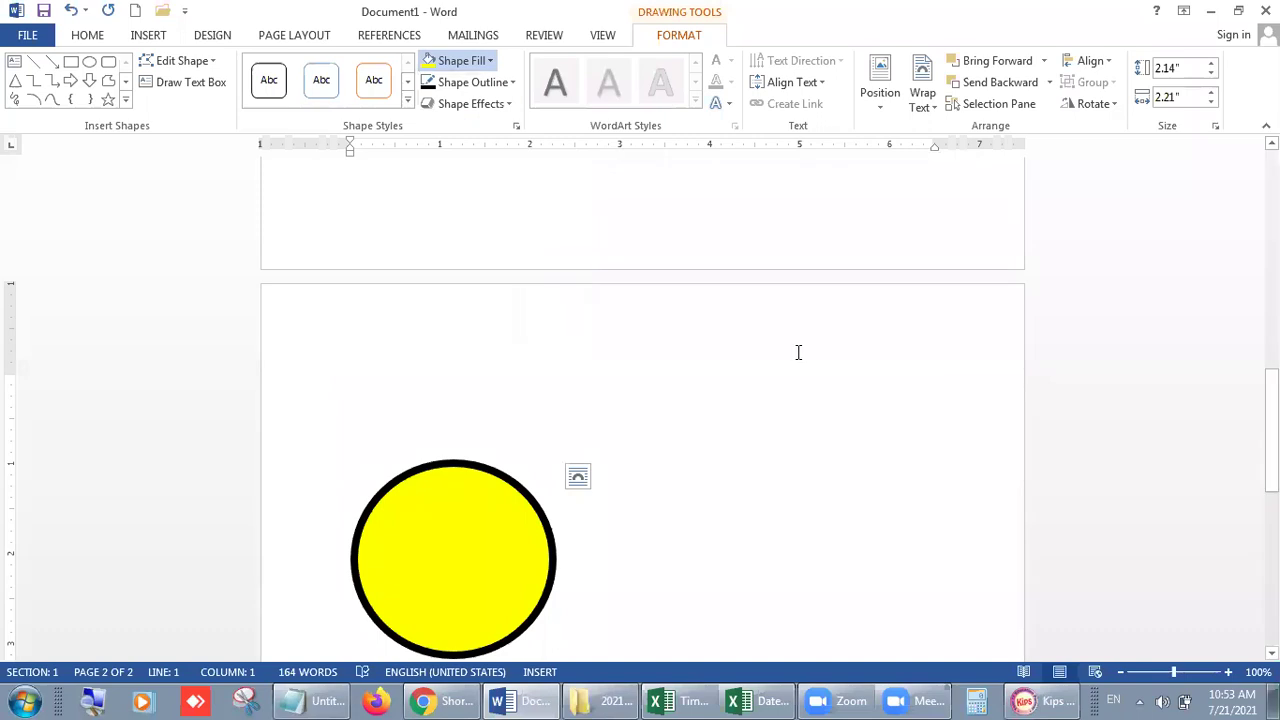
left_click(866, 436)
Insert a teardrop shape about 2.18 inches high and 2.15 inches wide to the right of the yellow circle
left_click_drag(1271, 392, 1271, 452)
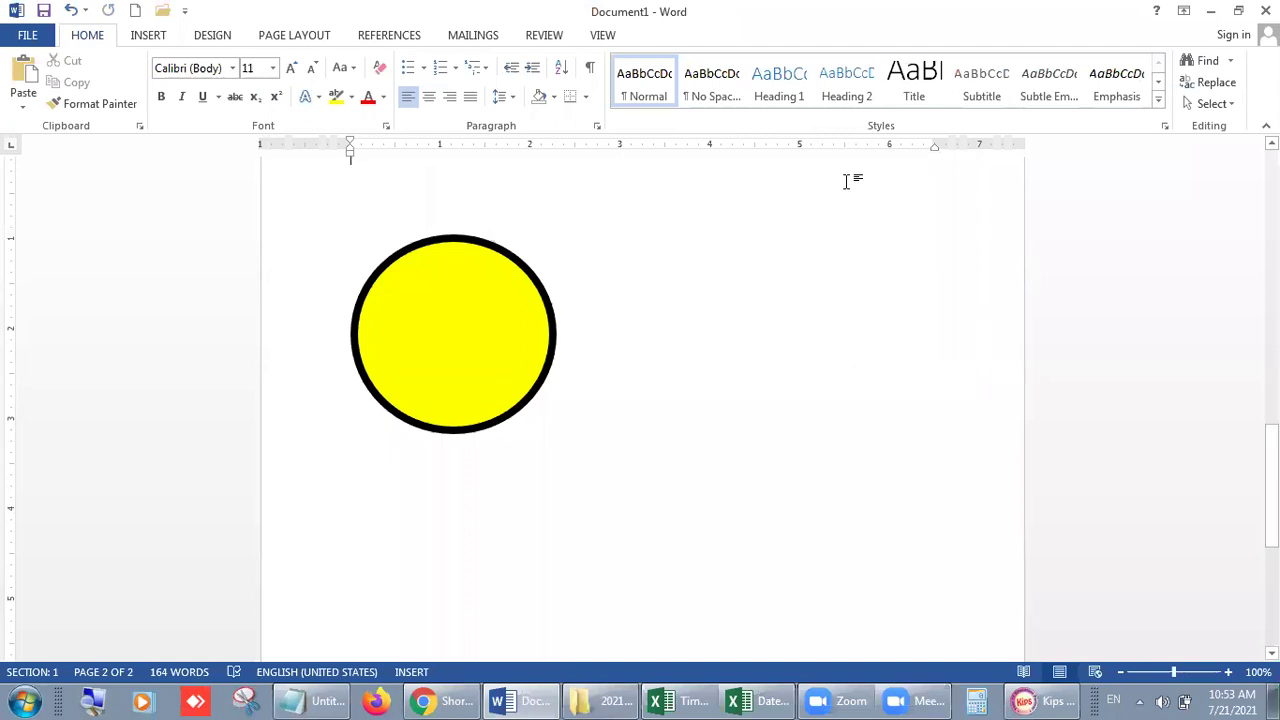
left_click(148, 35)
left_click(257, 101)
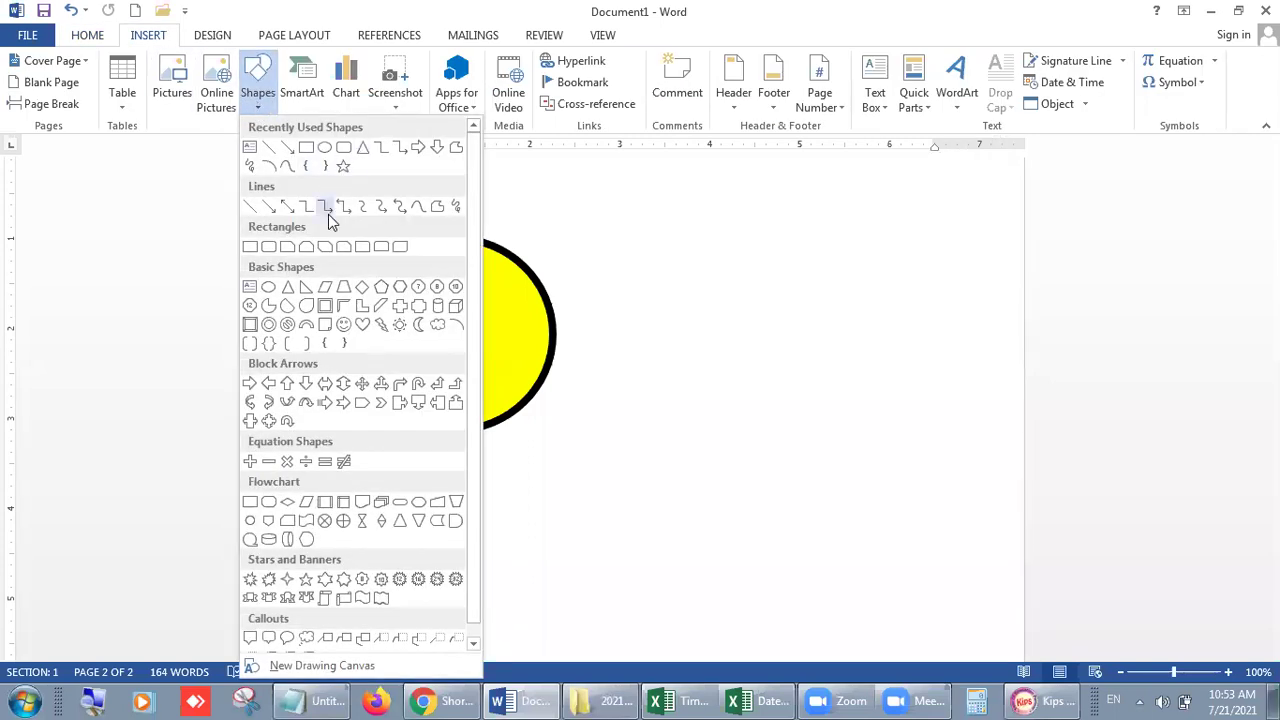
left_click(307, 308)
mouse_move(688, 250)
left_mouse_down()
mouse_move(829, 371)
mouse_move(880, 446)
left_mouse_up()
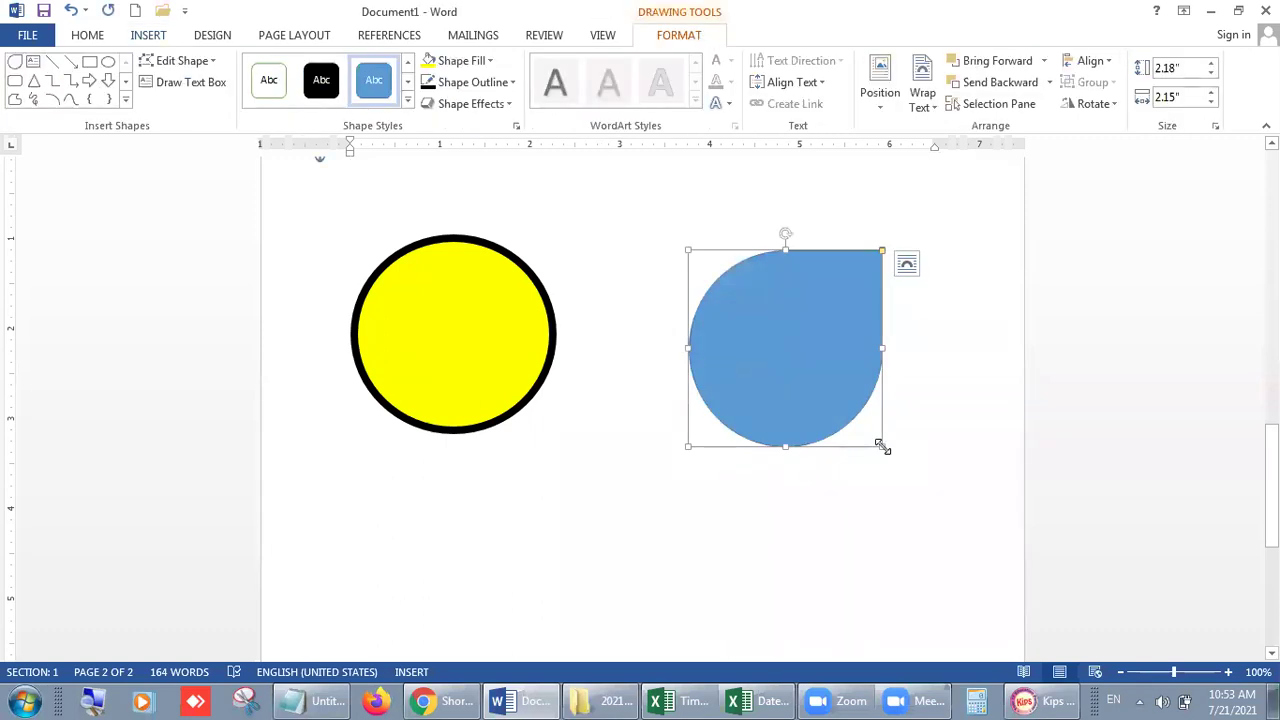
Fill the teardrop with the standard green color and set its outline to standard red
left_click(488, 62)
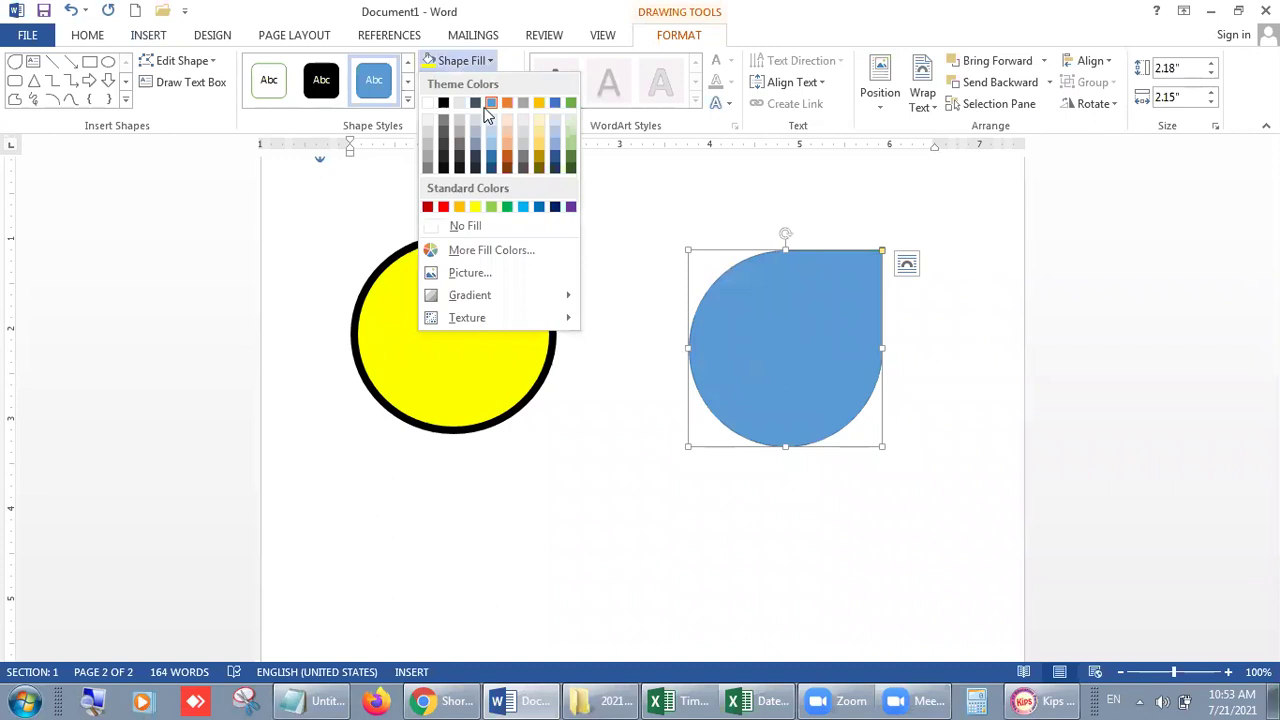
left_click(511, 205)
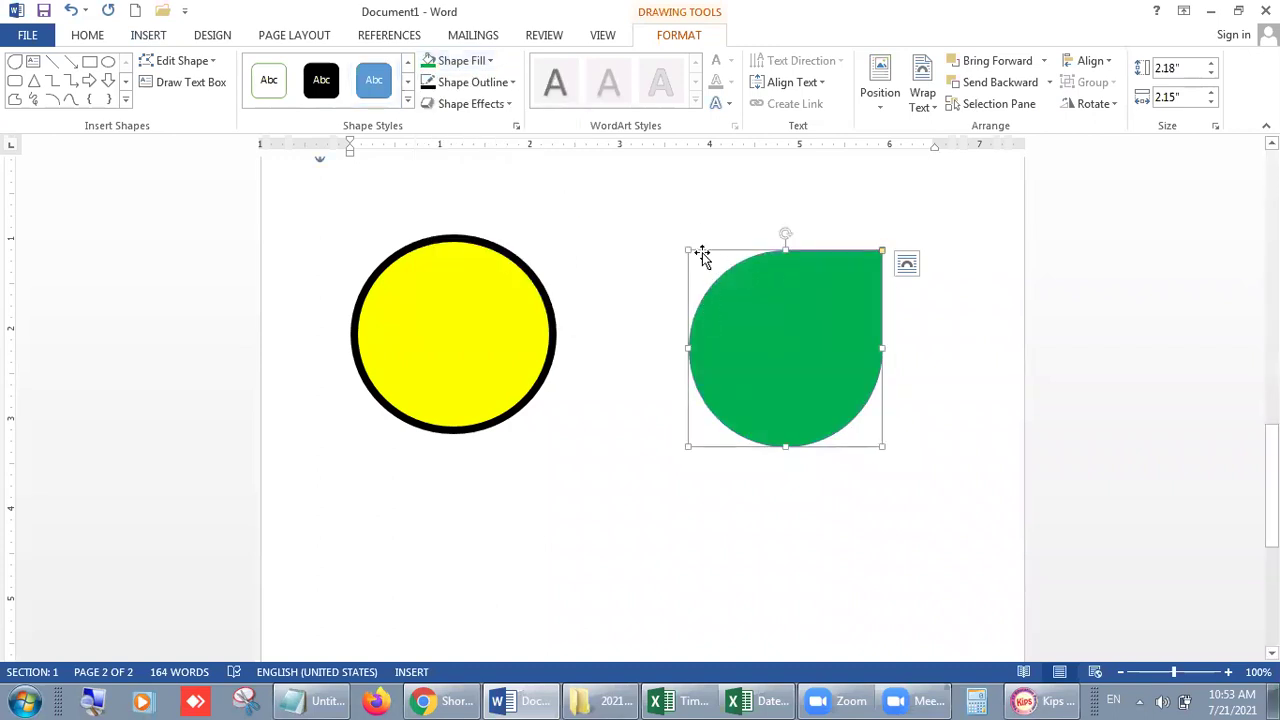
left_click(492, 90)
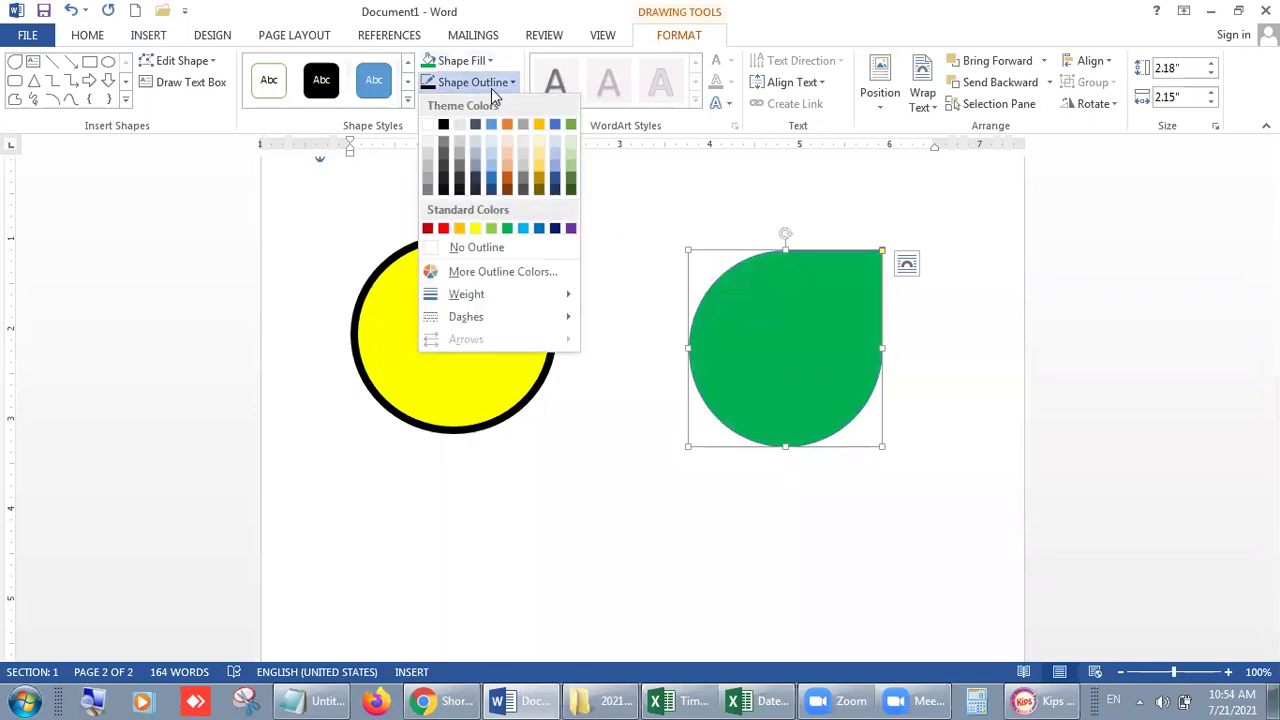
left_click(443, 228)
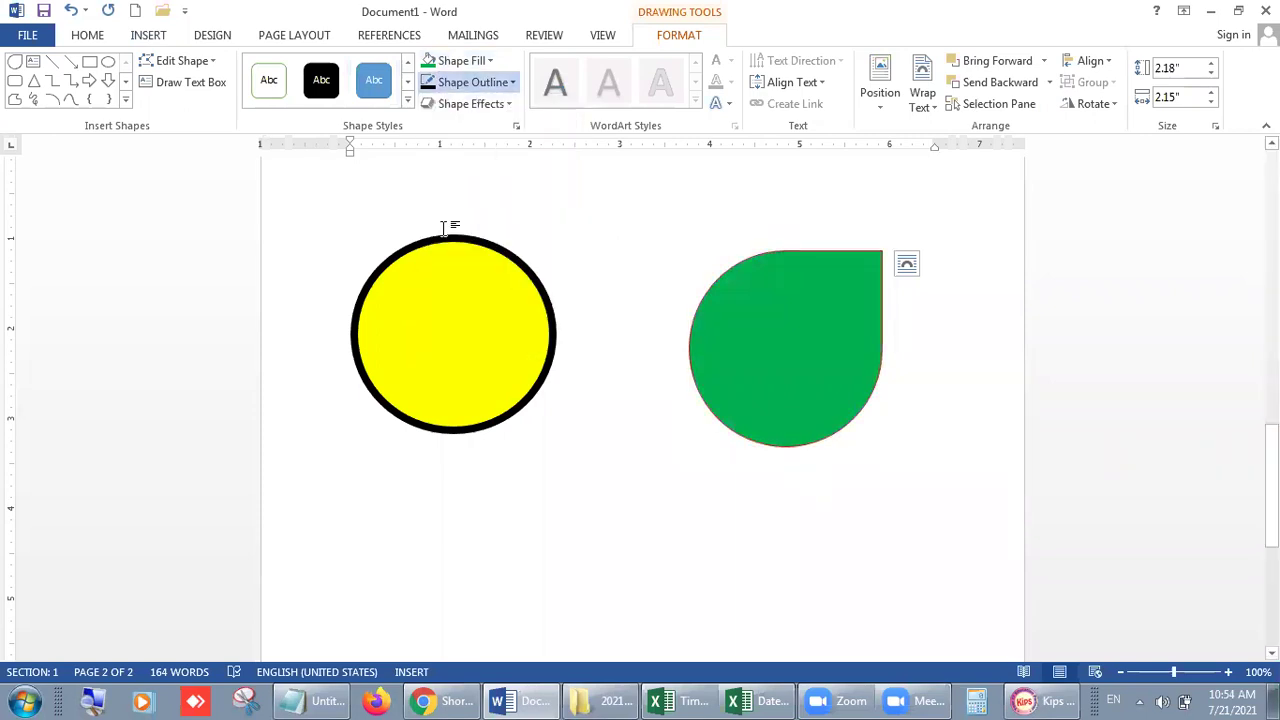
Set the weight of the teardrop's red outline to 4½ pt and deselect the shape
left_click(489, 82)
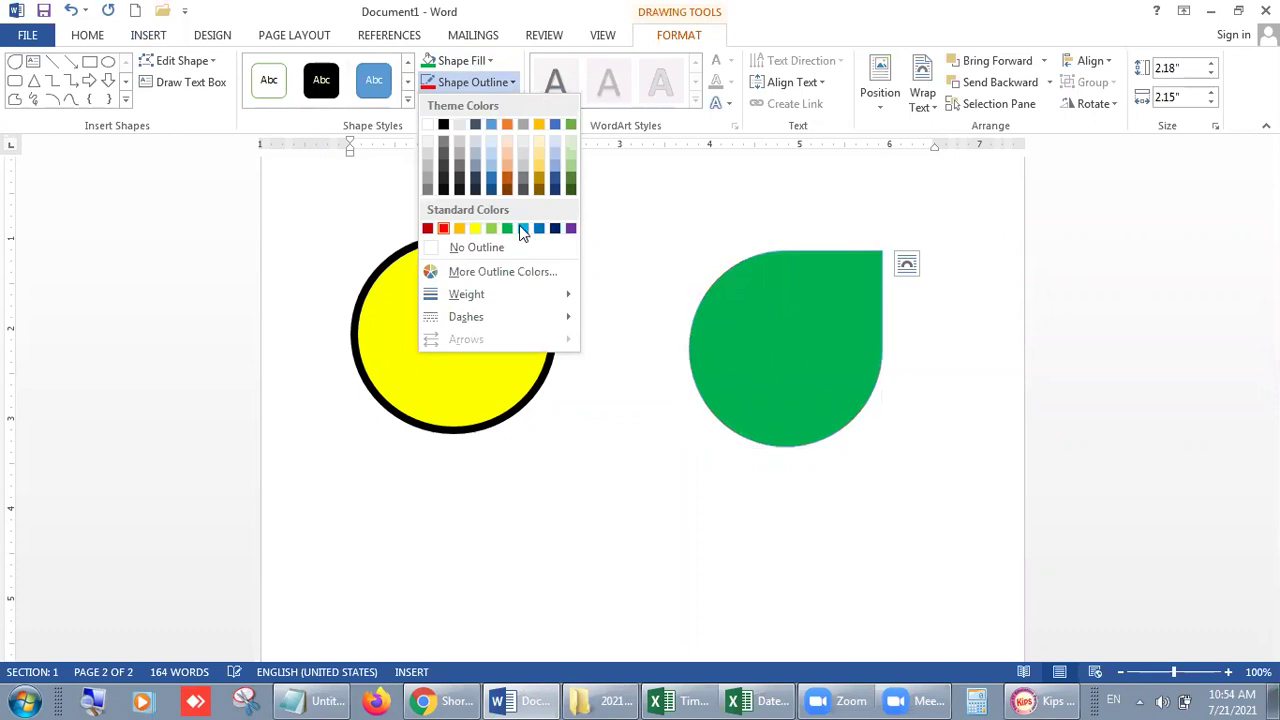
mouse_move(516, 300)
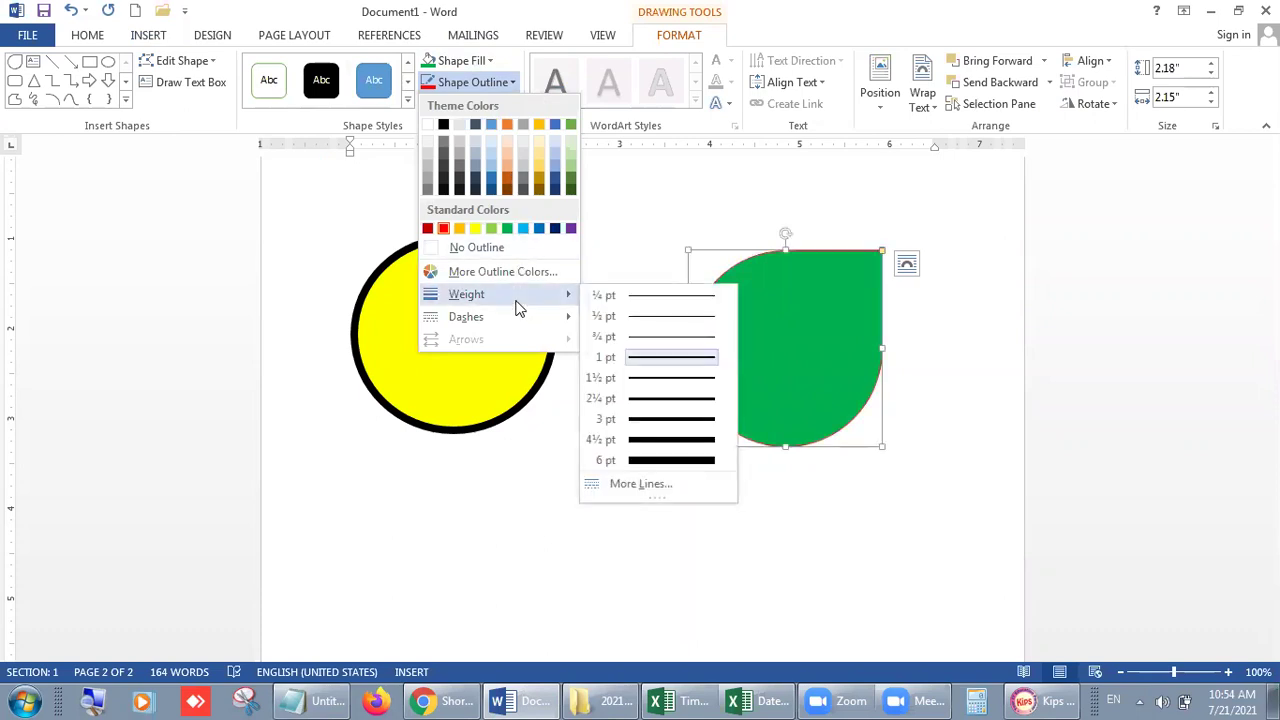
left_click(672, 447)
left_click(957, 435)
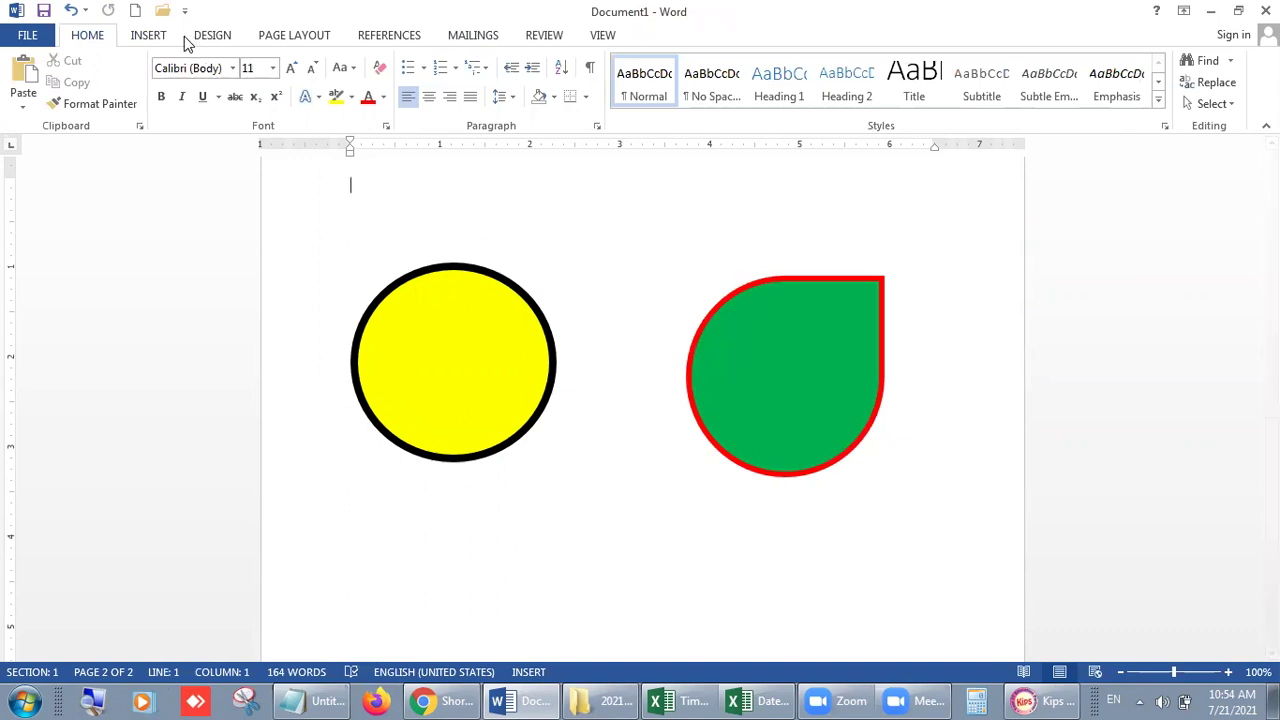
Insert a smiley face about 2.59 inches high and 2.51 inches wide, centered below the yellow circle and the teardrop
left_click(150, 34)
left_click(257, 82)
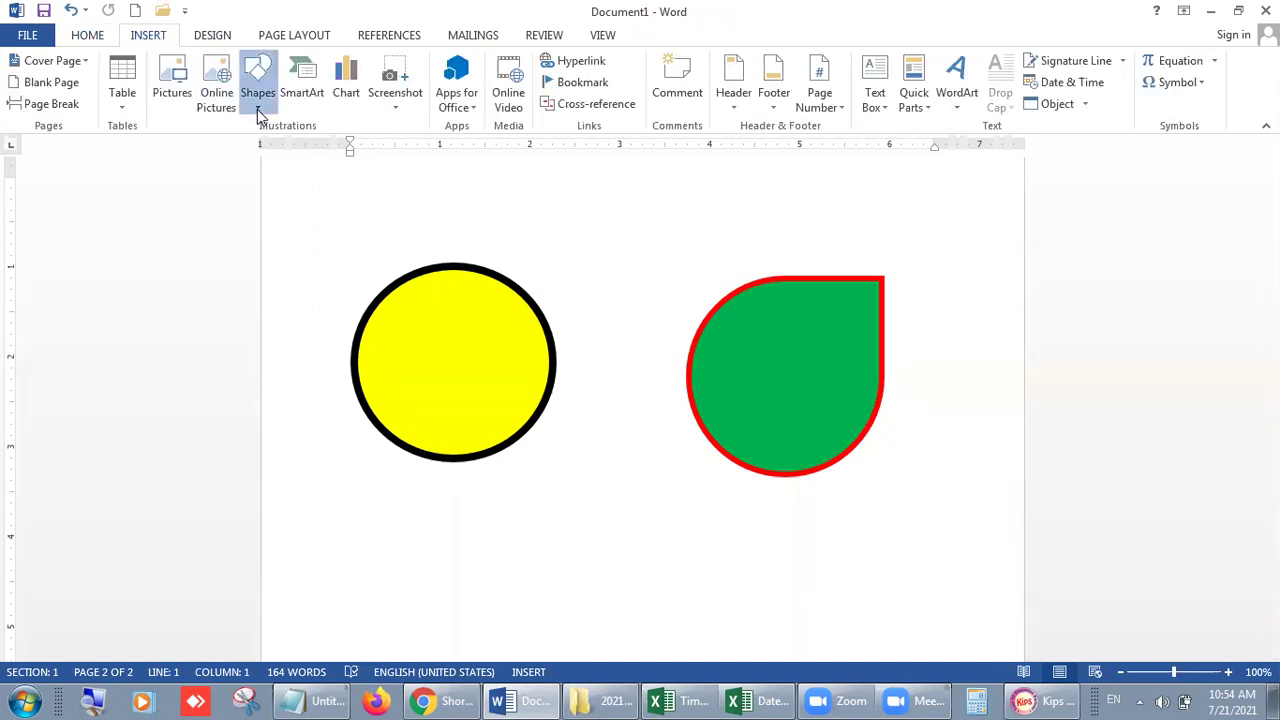
left_click(343, 324)
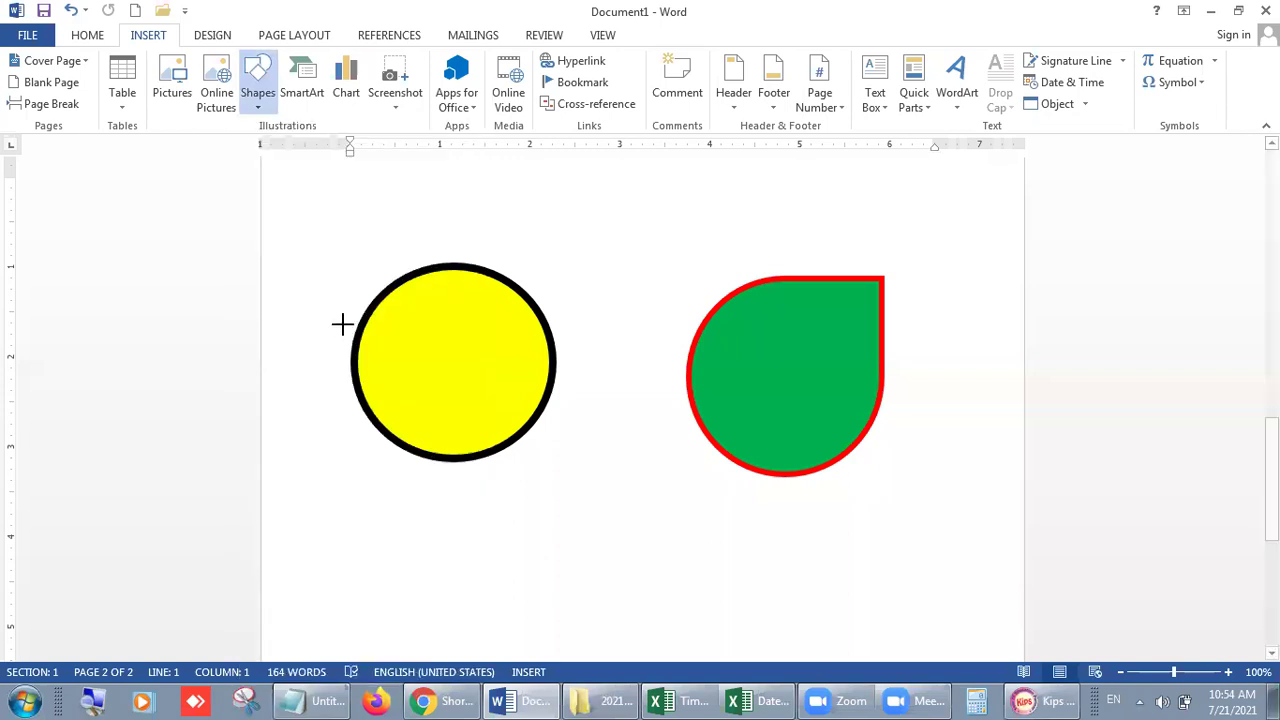
left_click_drag(566, 480, 791, 551)
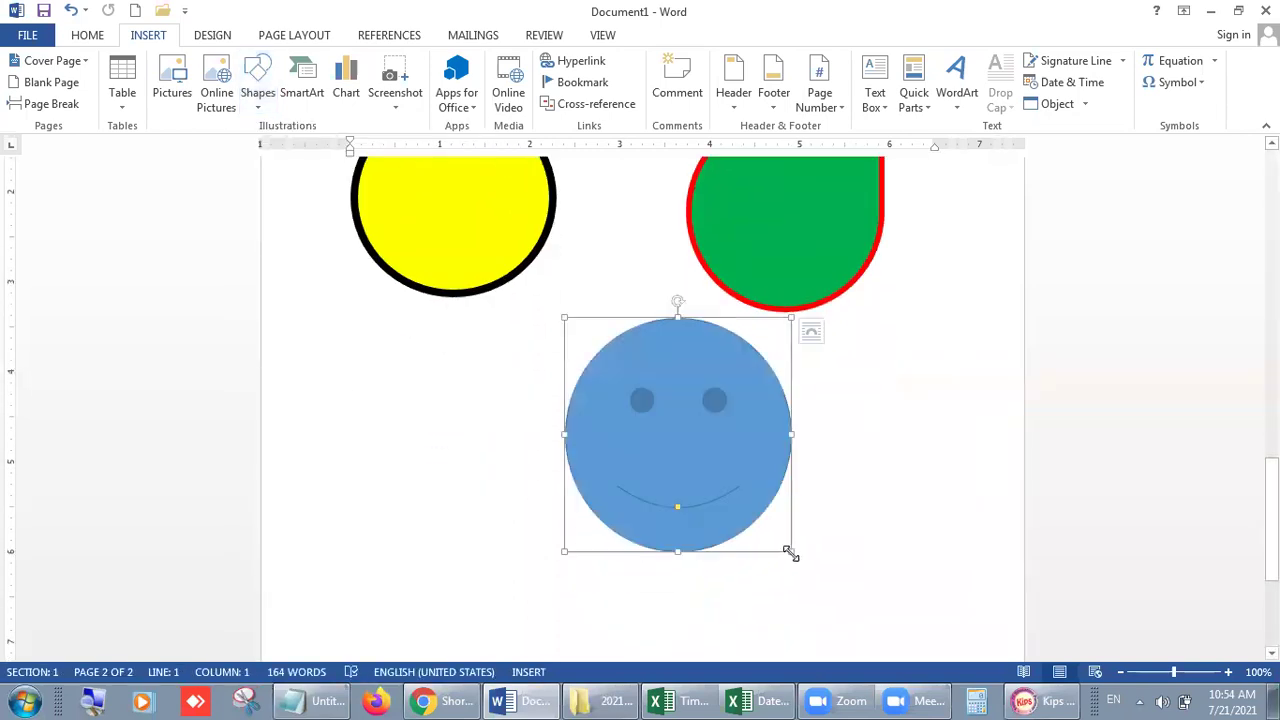
left_click_drag(726, 494, 660, 489)
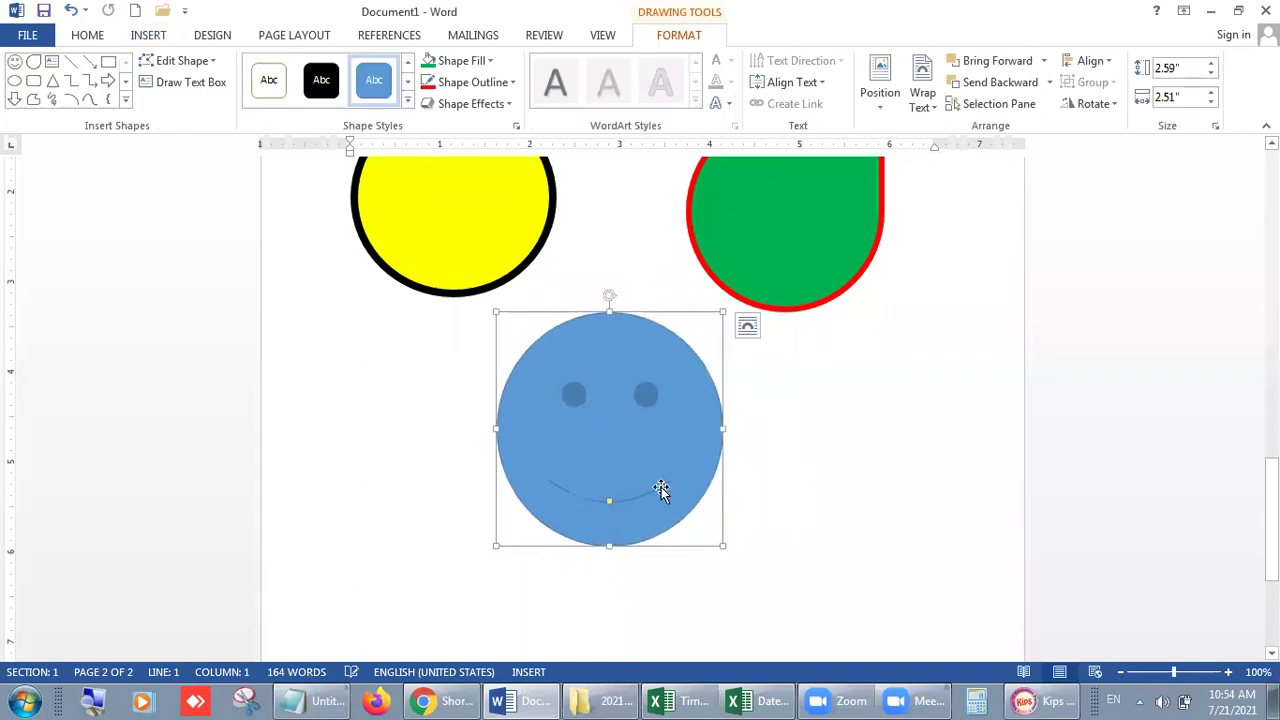
Give the smiley face a standard red outline with a weight of 3 pt
left_click(478, 85)
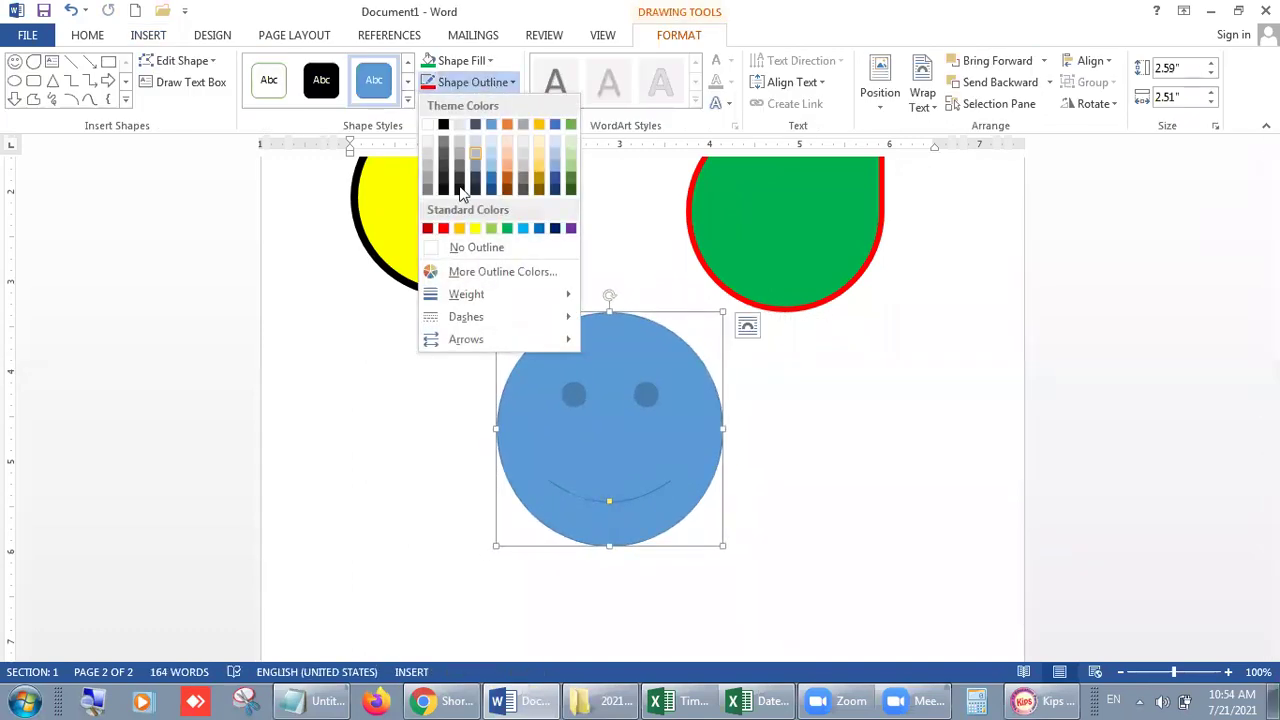
left_click(443, 229)
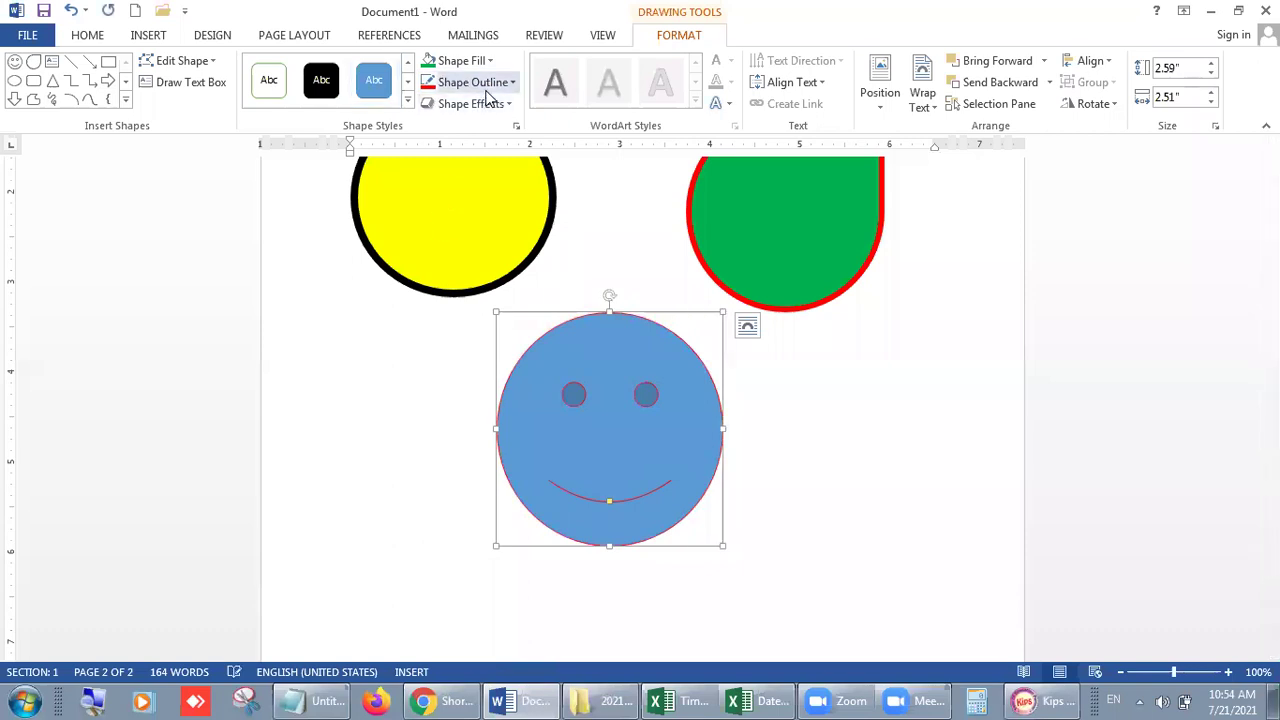
left_click(480, 82)
mouse_move(521, 296)
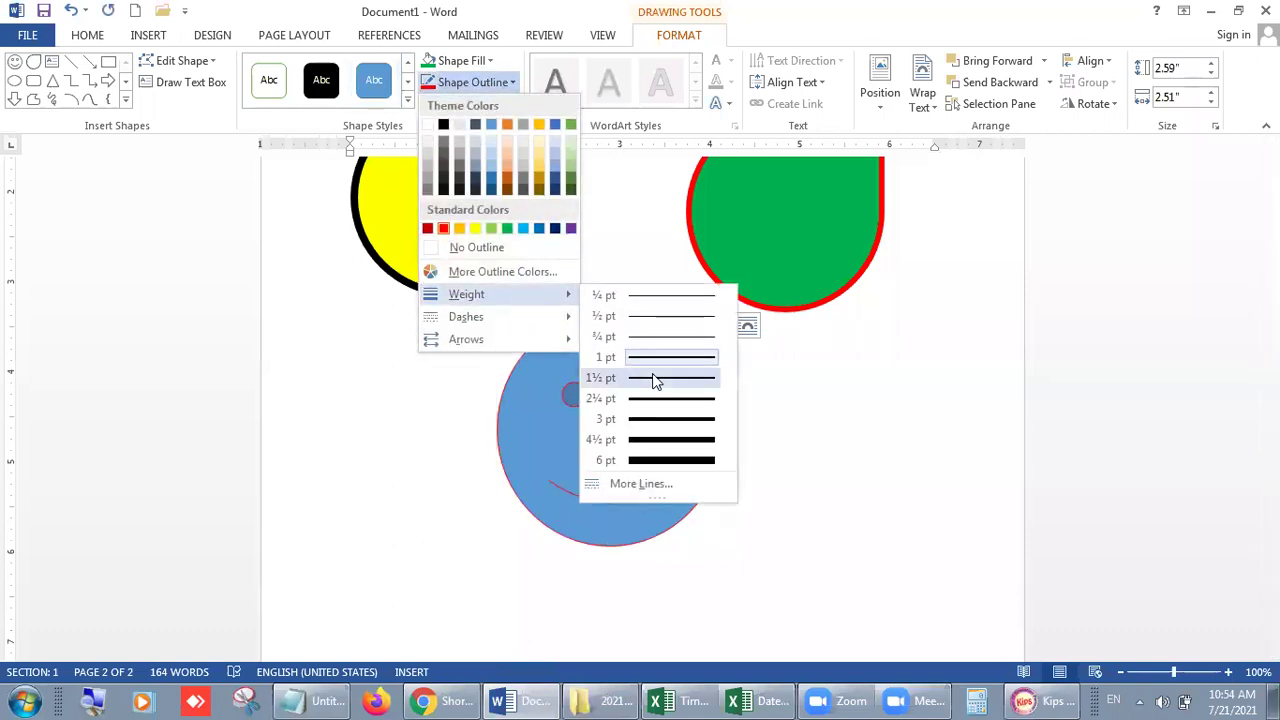
left_click(654, 421)
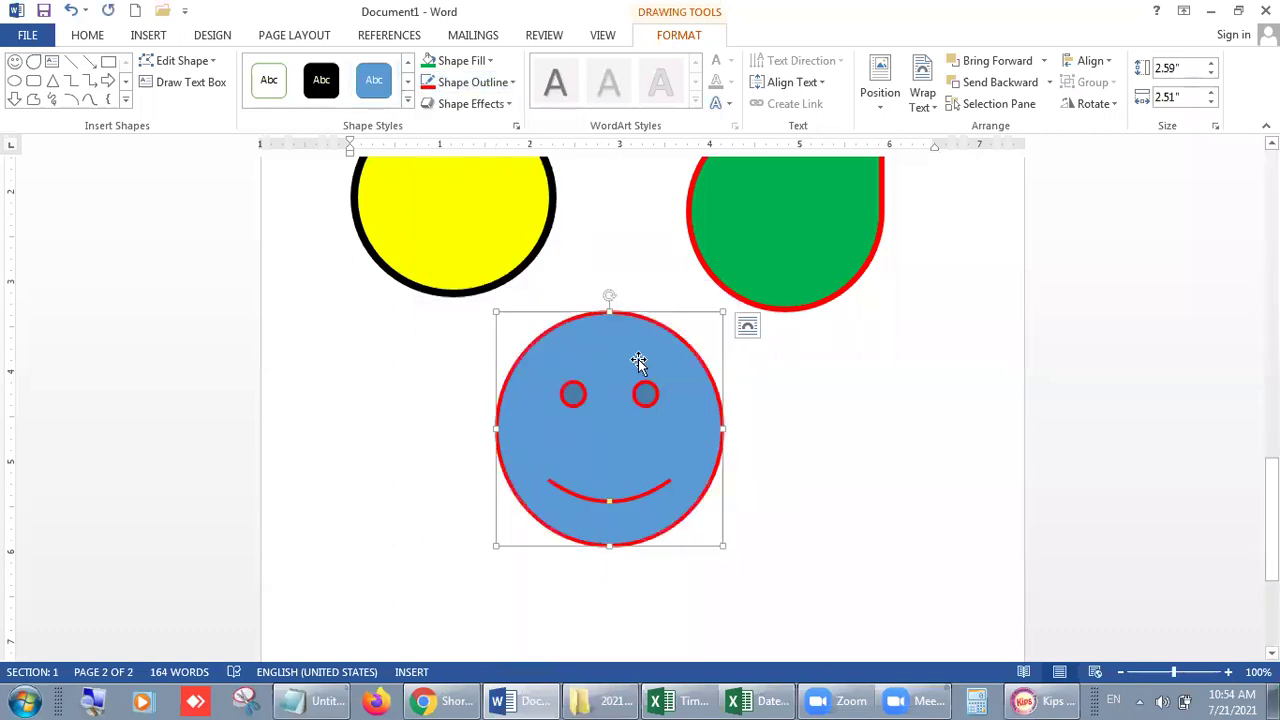
Fill the smiley face with the standard orange color and deselect it
left_click(491, 64)
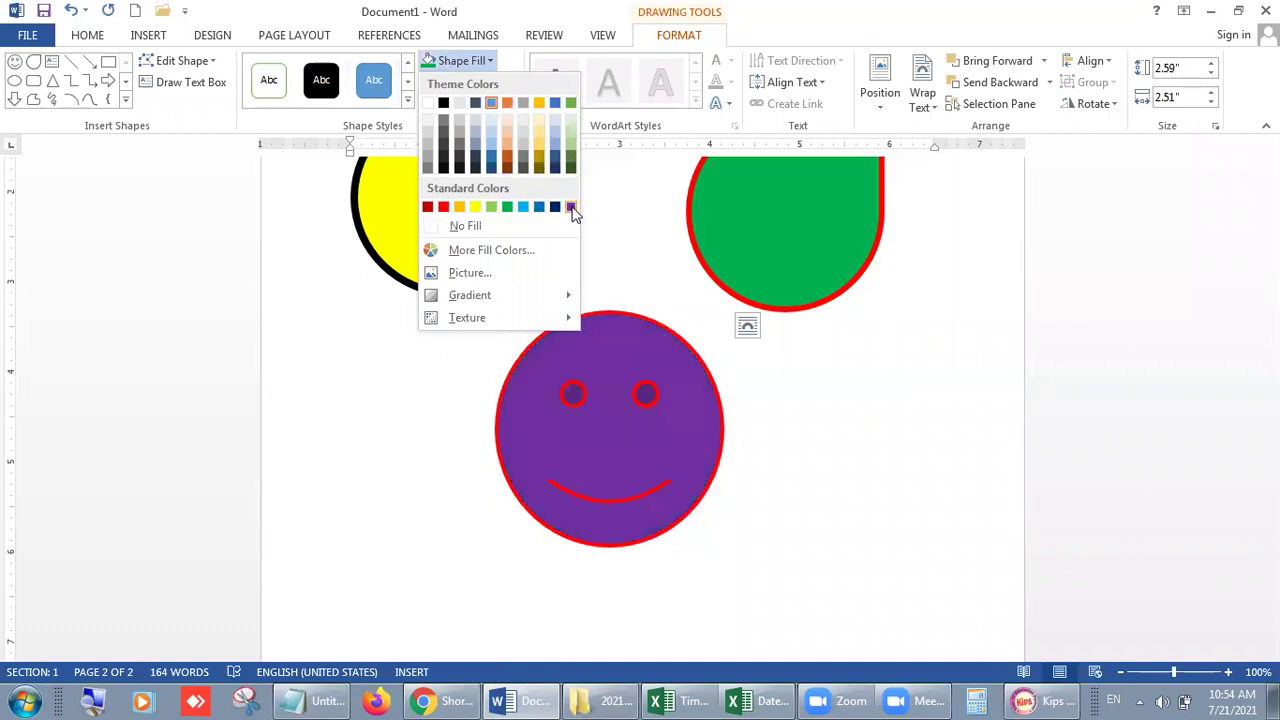
left_click(459, 208)
left_click(837, 457)
scroll(837, 457, "up", 4)
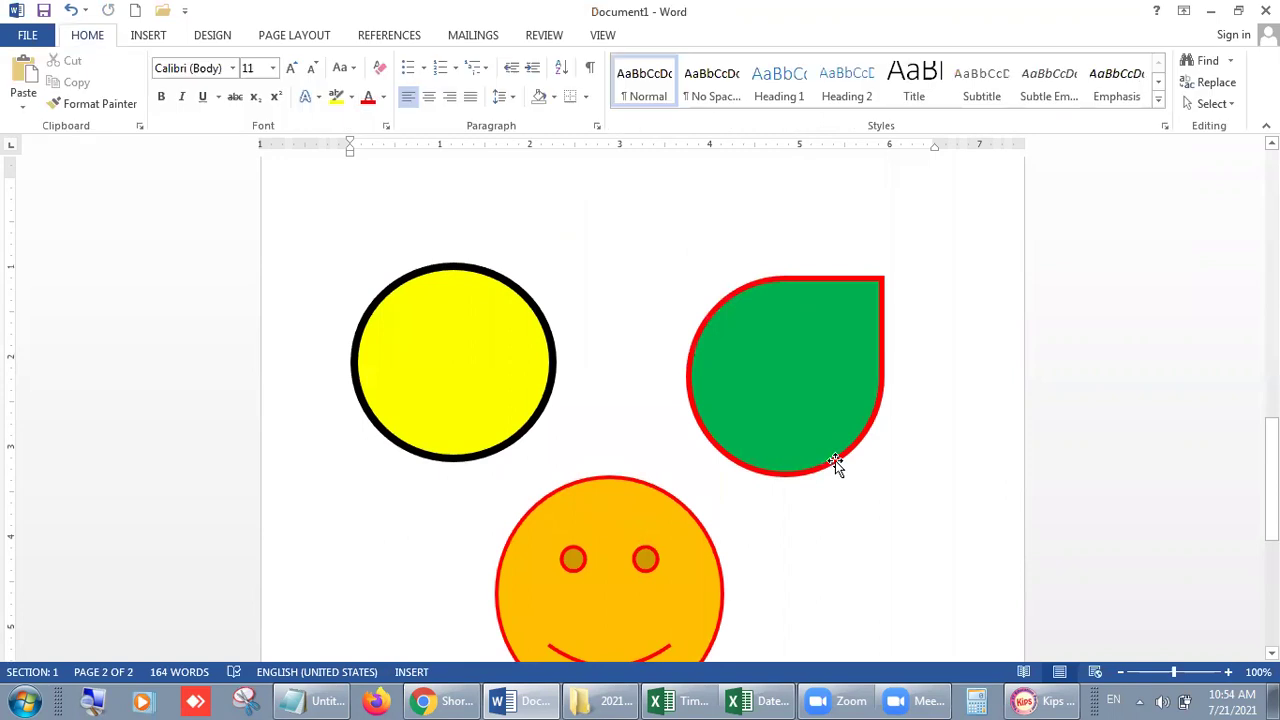
Reshape the smiley face's mouth into a downward-turned frown
left_click_drag(1272, 466, 1272, 513)
left_click(711, 462)
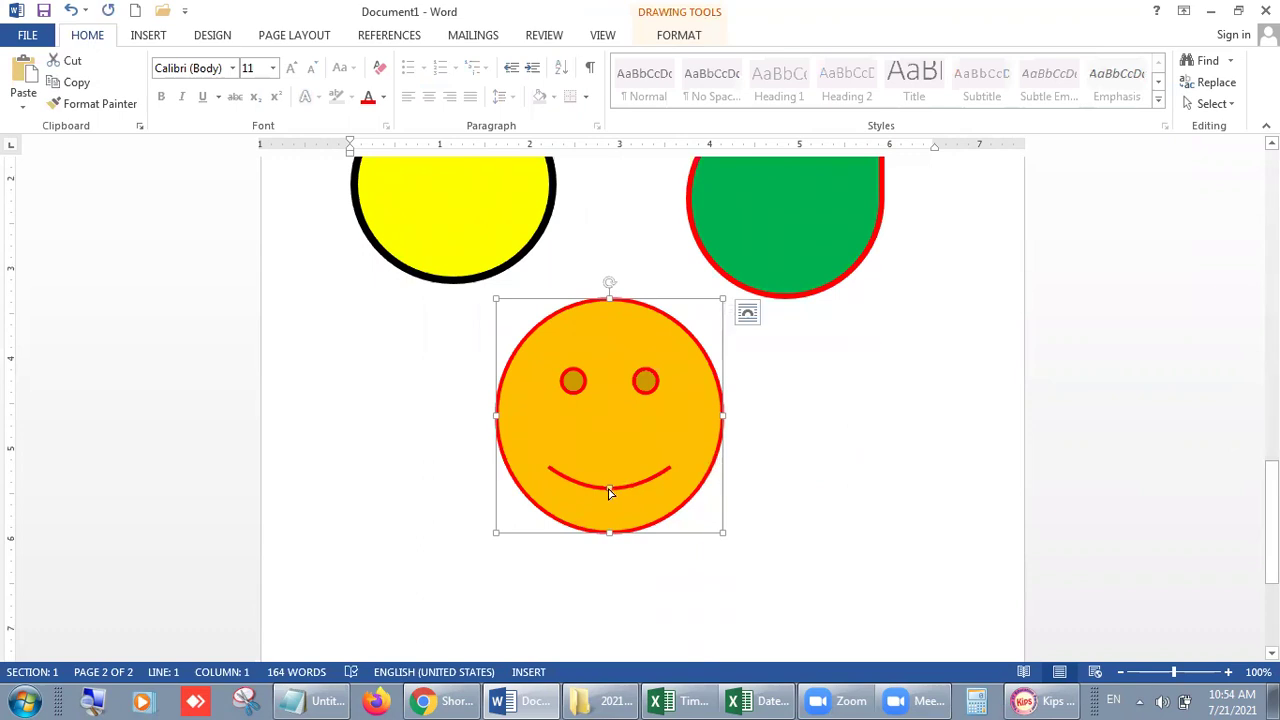
left_click_drag(609, 482, 608, 463)
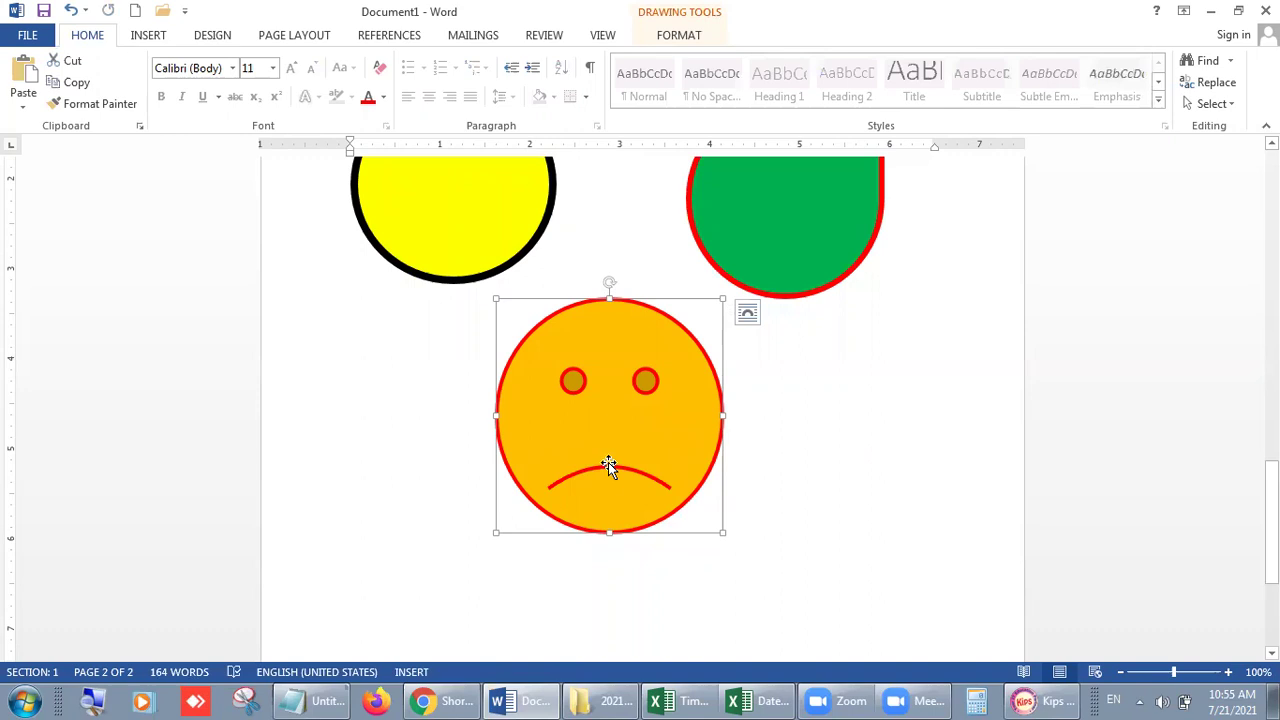
Reshape the orange face's mouth back into a smile
left_click_drag(620, 522, 620, 523)
left_click_drag(609, 492, 603, 450)
mouse_move(613, 472)
left_mouse_down()
mouse_move(611, 512)
mouse_move(609, 478)
left_mouse_up()
left_click_drag(609, 482, 609, 513)
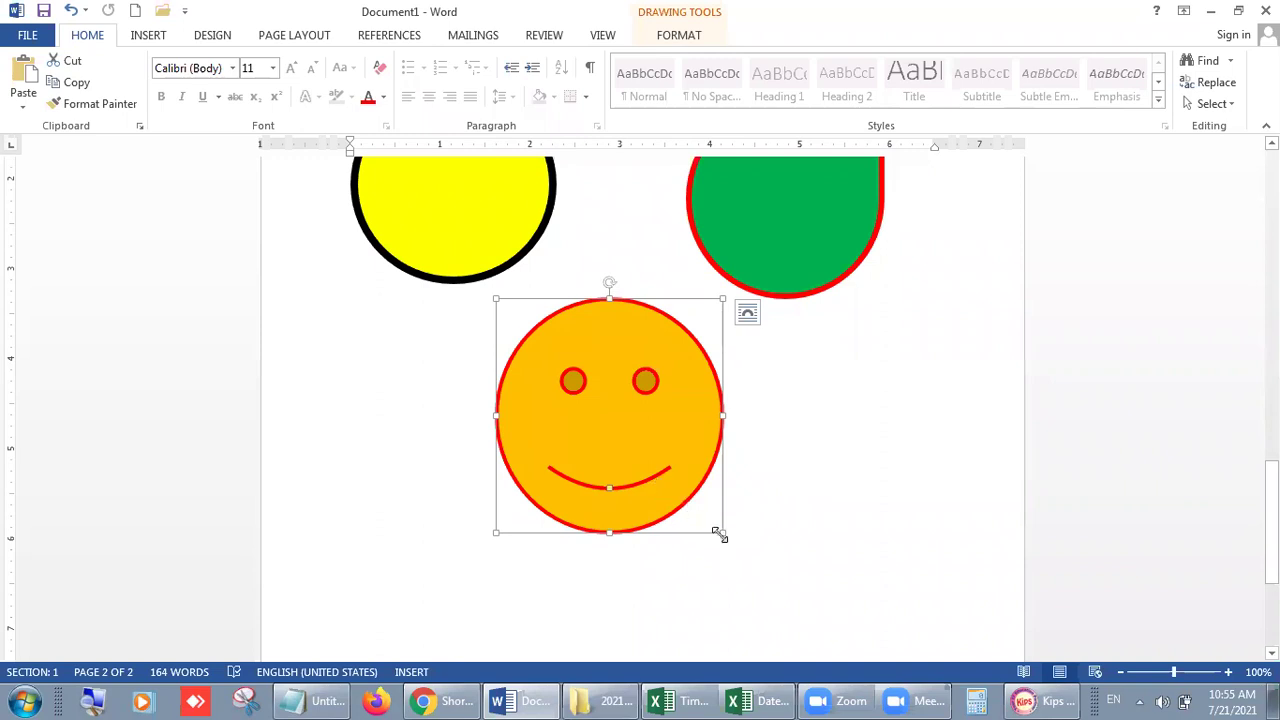
Shrink the smiley face to a round shape about 2.2 inches wide and high, and deselect it
left_click_drag(723, 531, 661, 493)
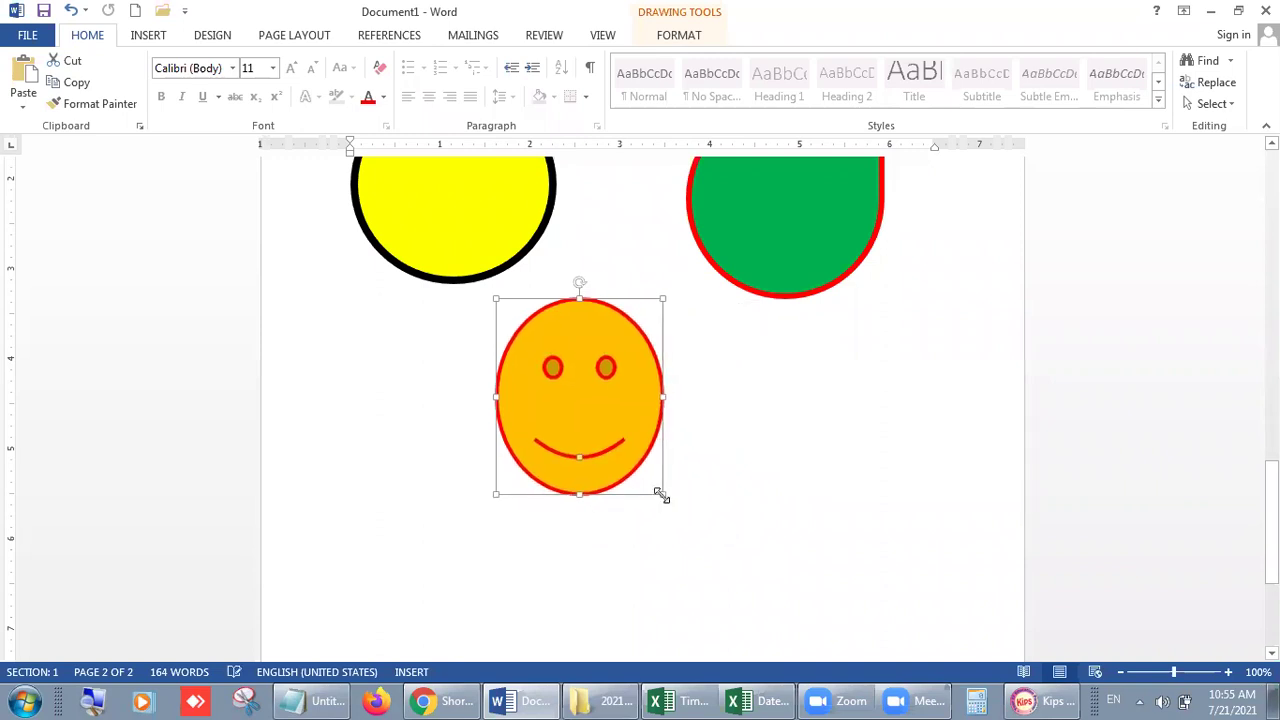
left_click_drag(665, 397, 695, 405)
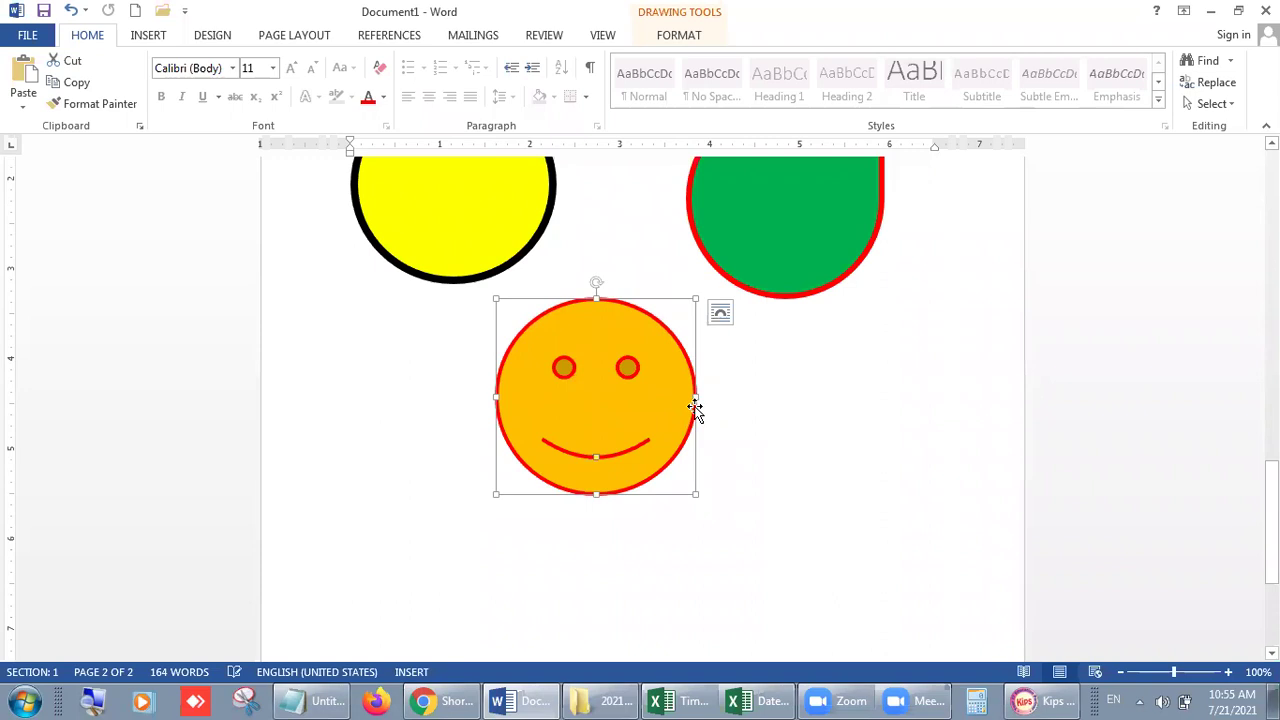
left_click(800, 434)
scroll(800, 434, "up", 3)
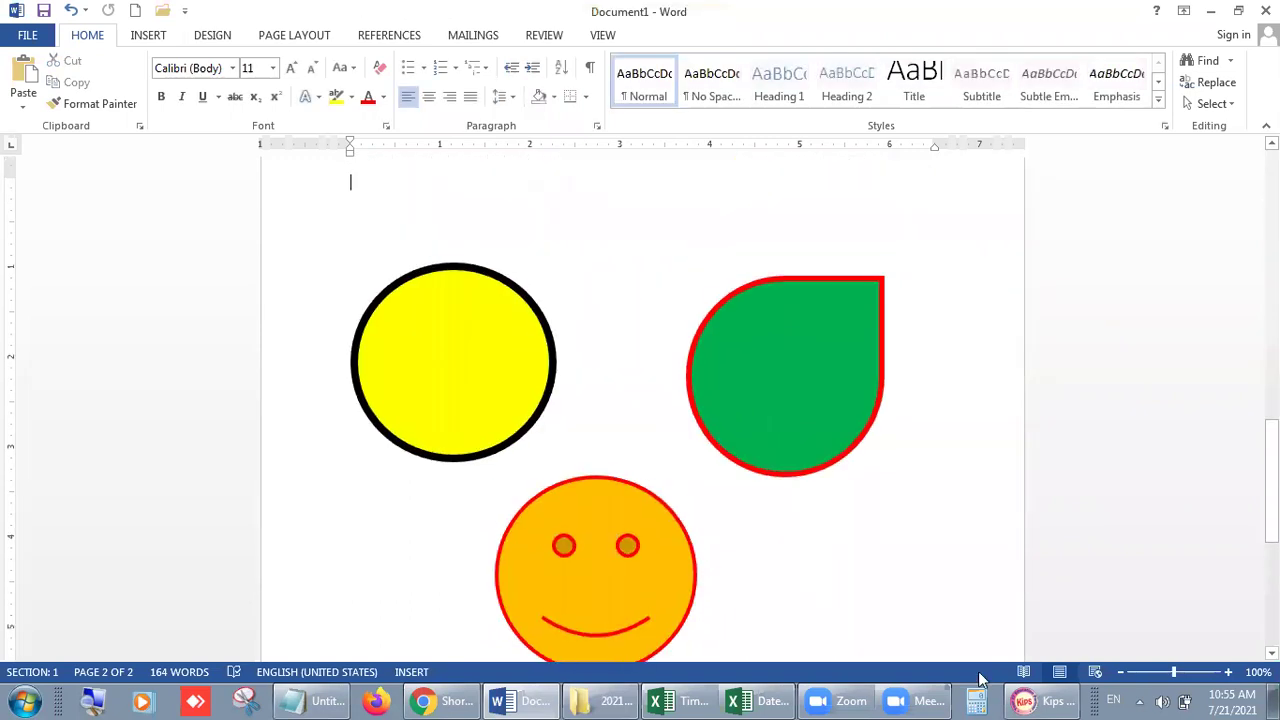
Switch to the Kips Learning textbook and read the Placing Text in Shapes section on page 48
left_click(1033, 700)
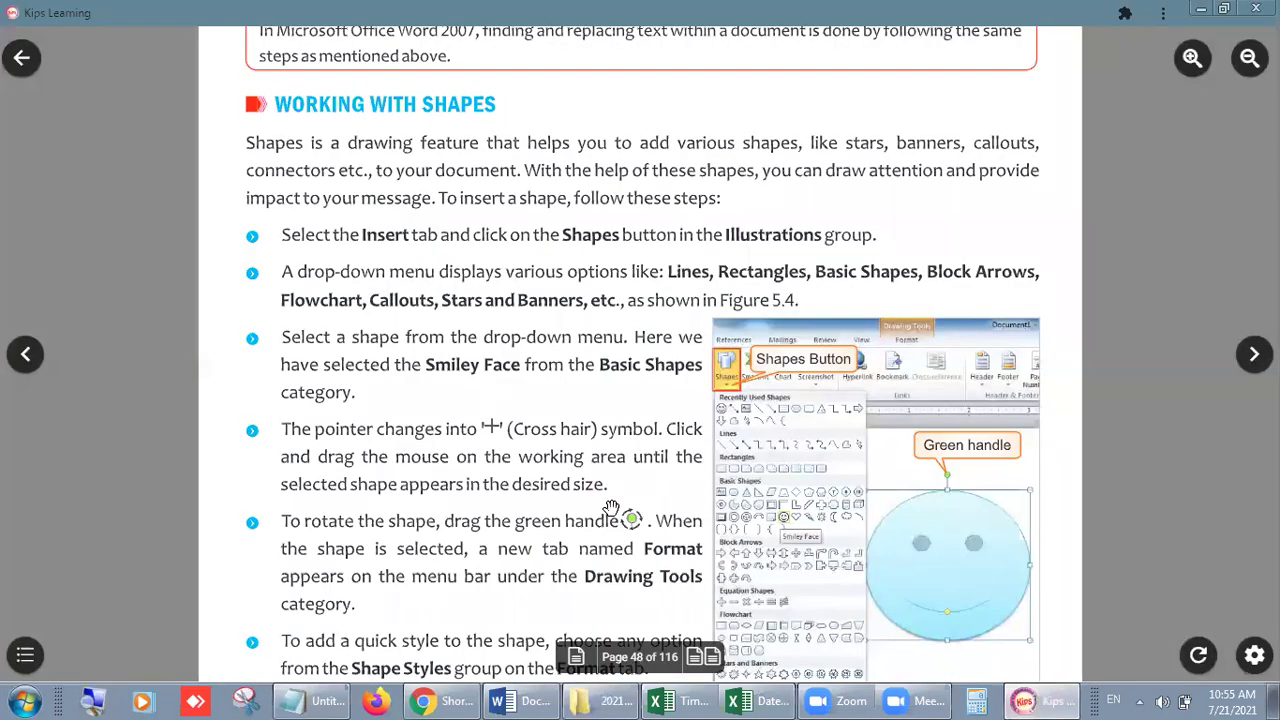
left_click_drag(507, 515, 531, 337)
left_click_drag(506, 459, 523, 270)
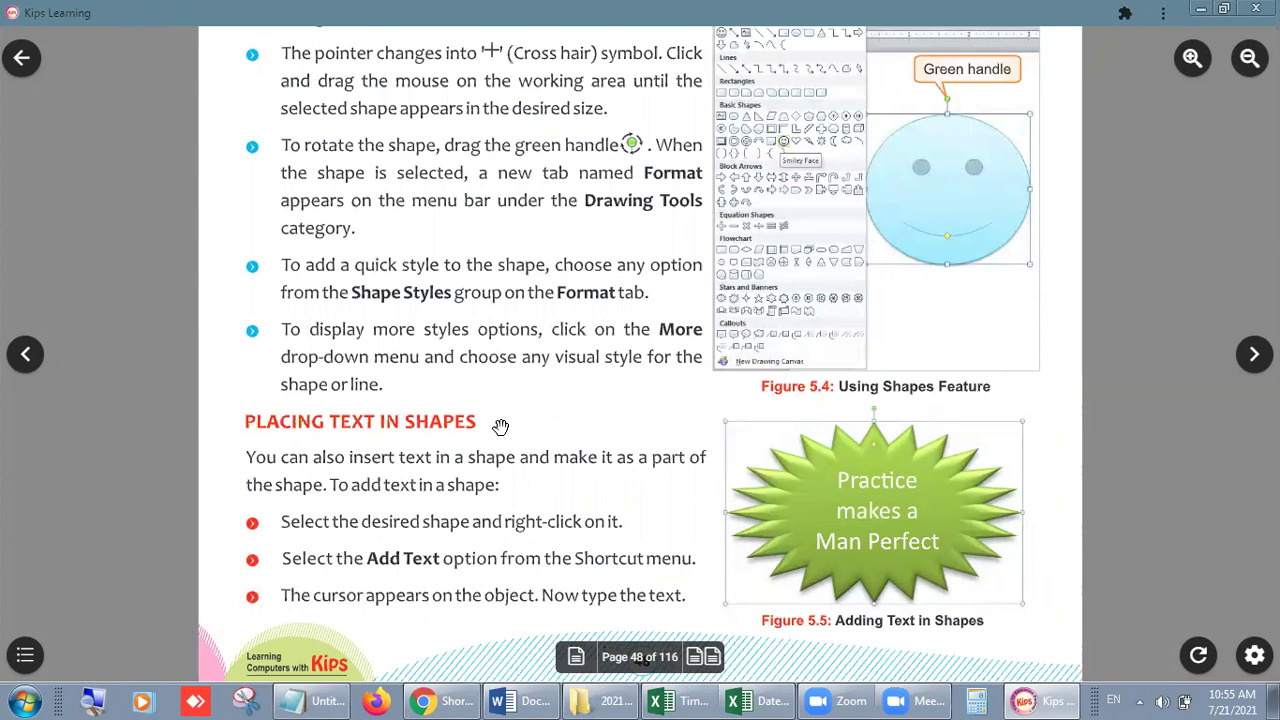
Return to the Word document and start adding text inside the yellow circle
left_click(525, 700)
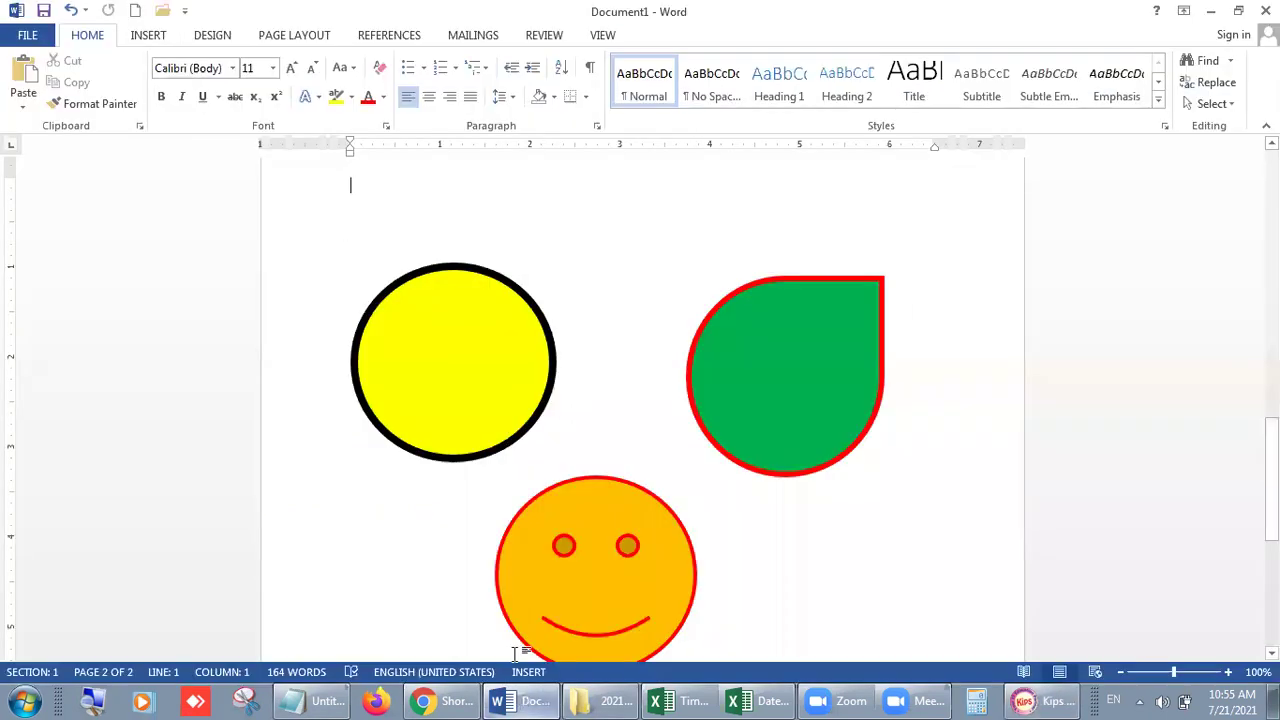
left_click(490, 280)
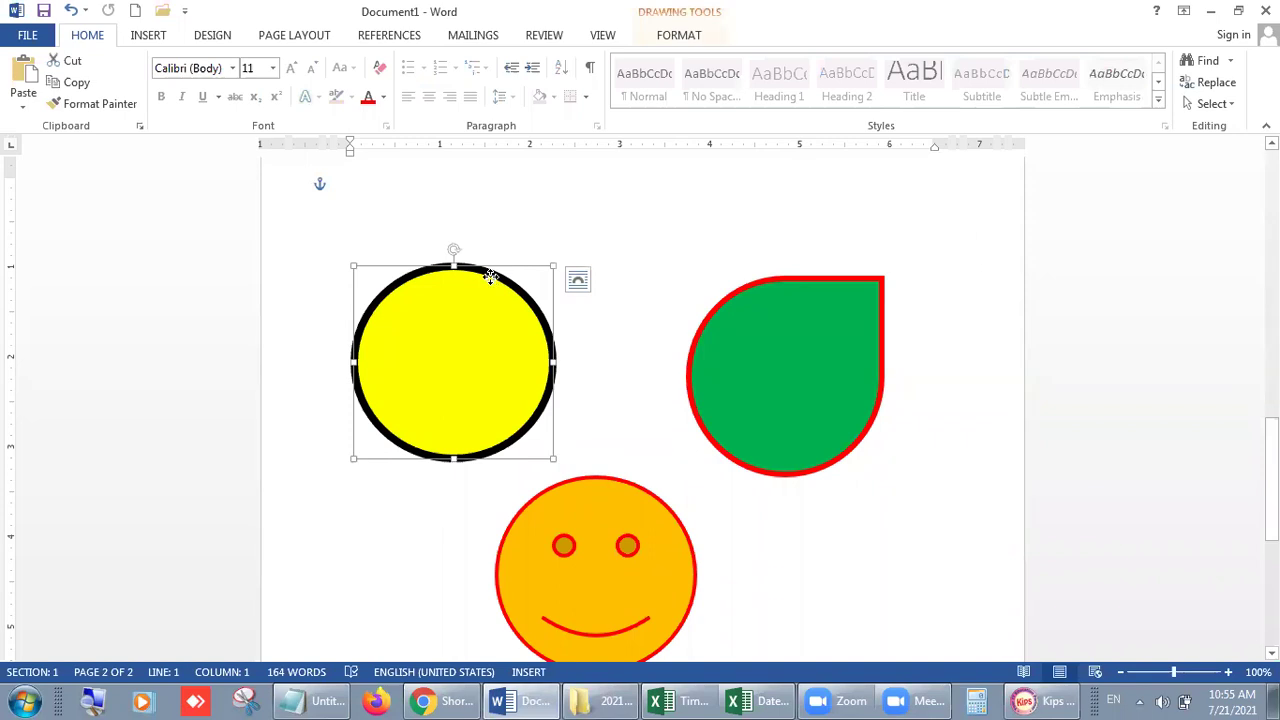
right_click(490, 278)
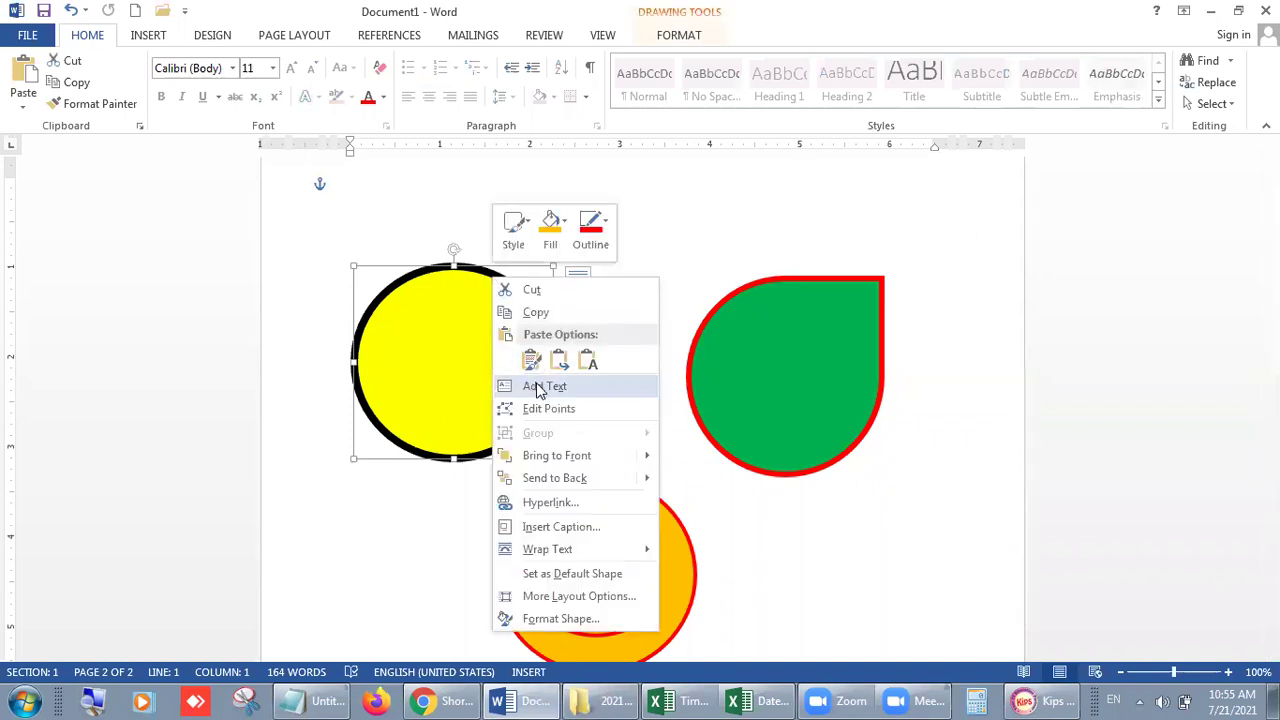
left_click(720, 228)
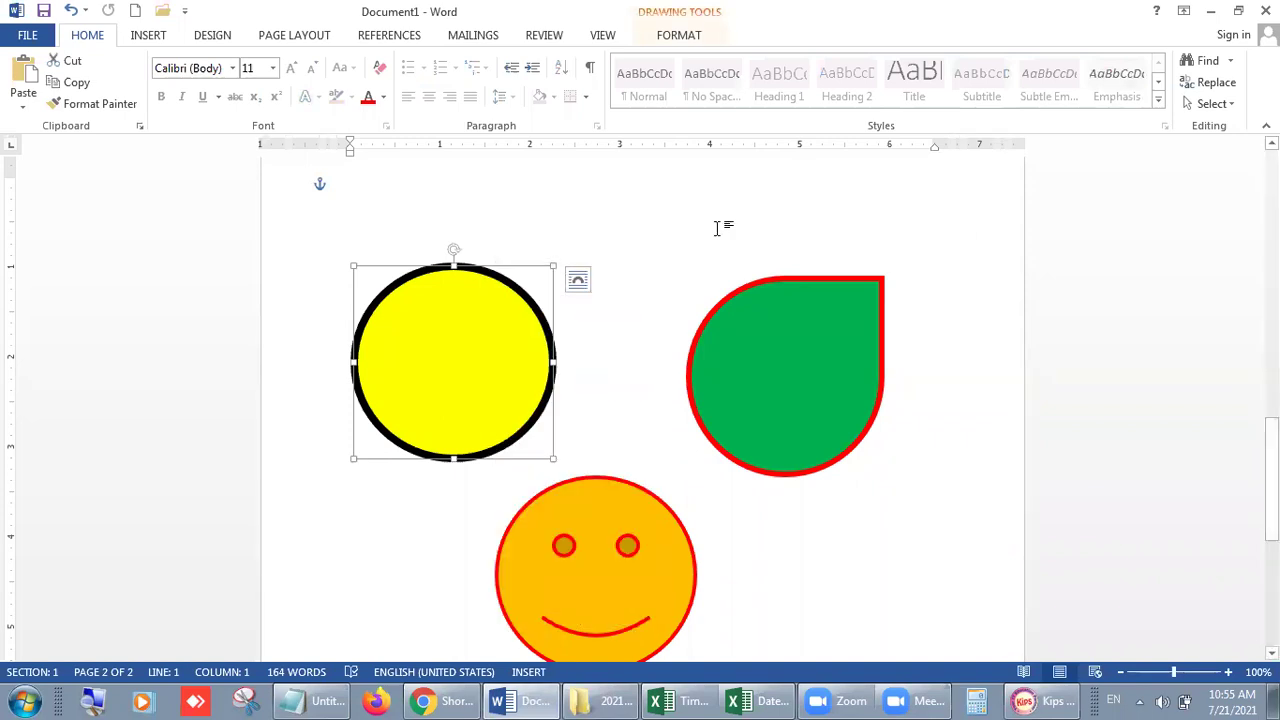
right_click(499, 282)
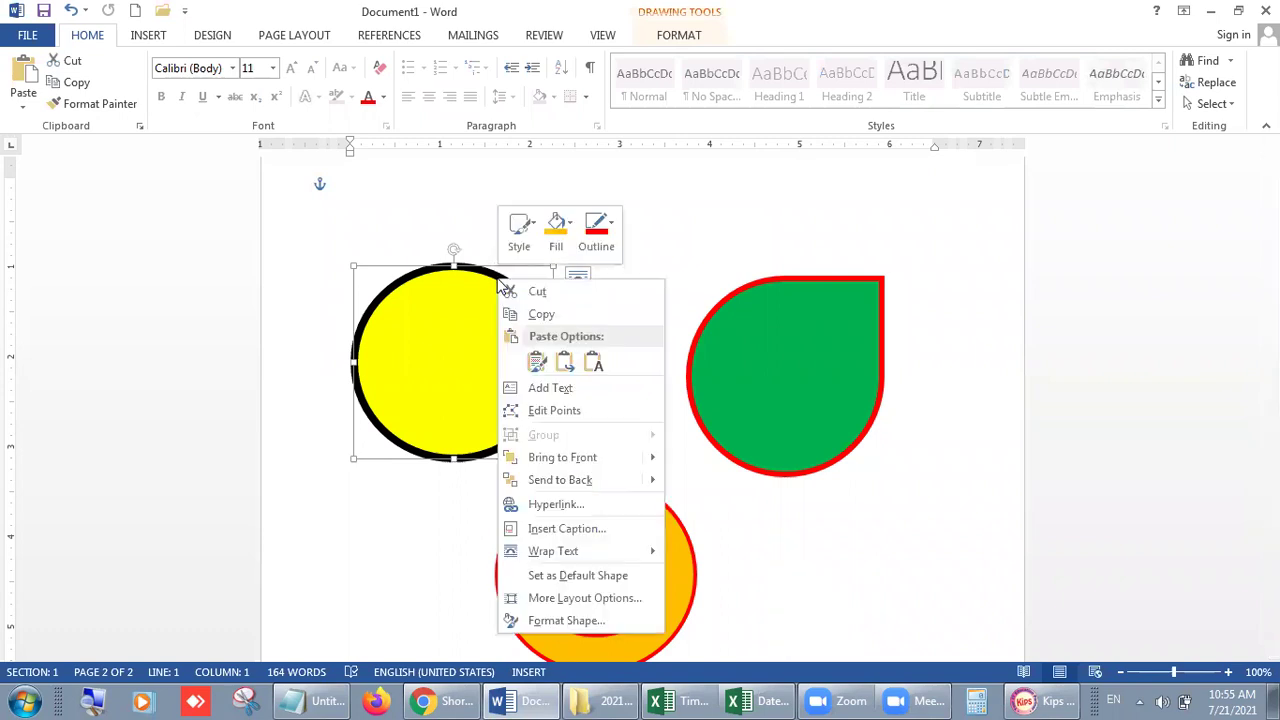
left_click(574, 389)
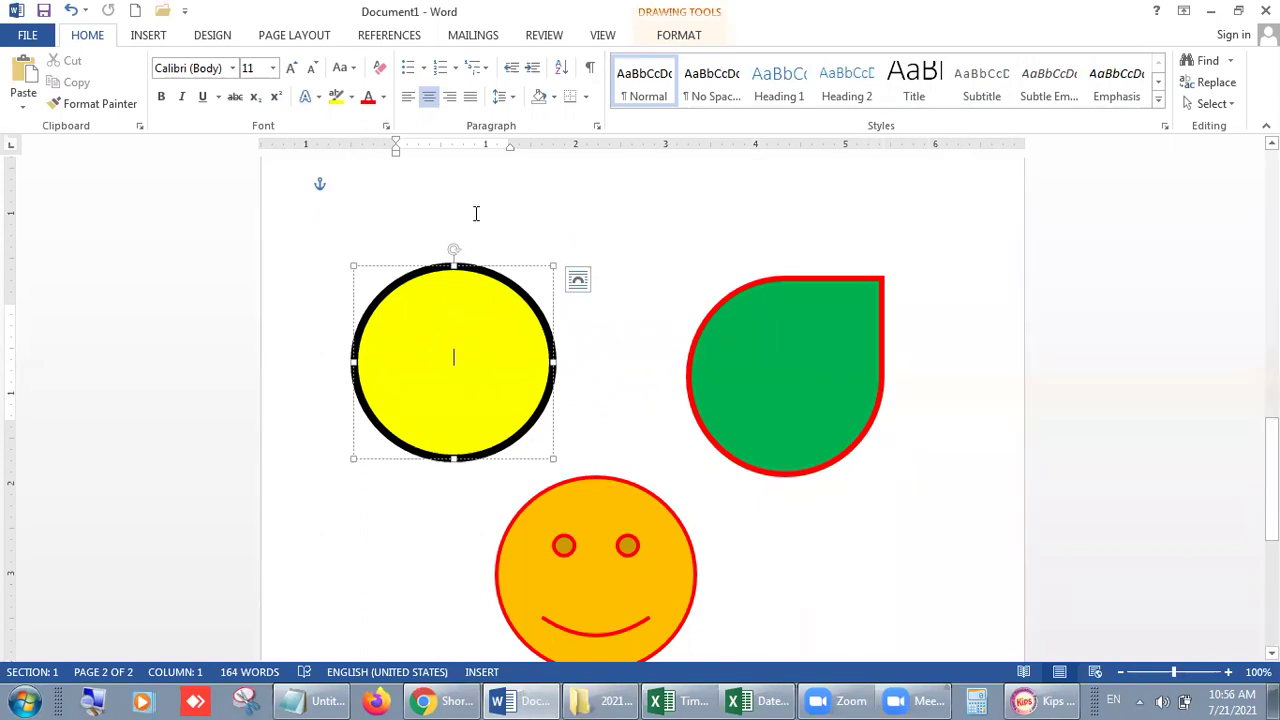
Set the font size of the yellow circle's text to 12 and left-align the paragraph
left_click(273, 74)
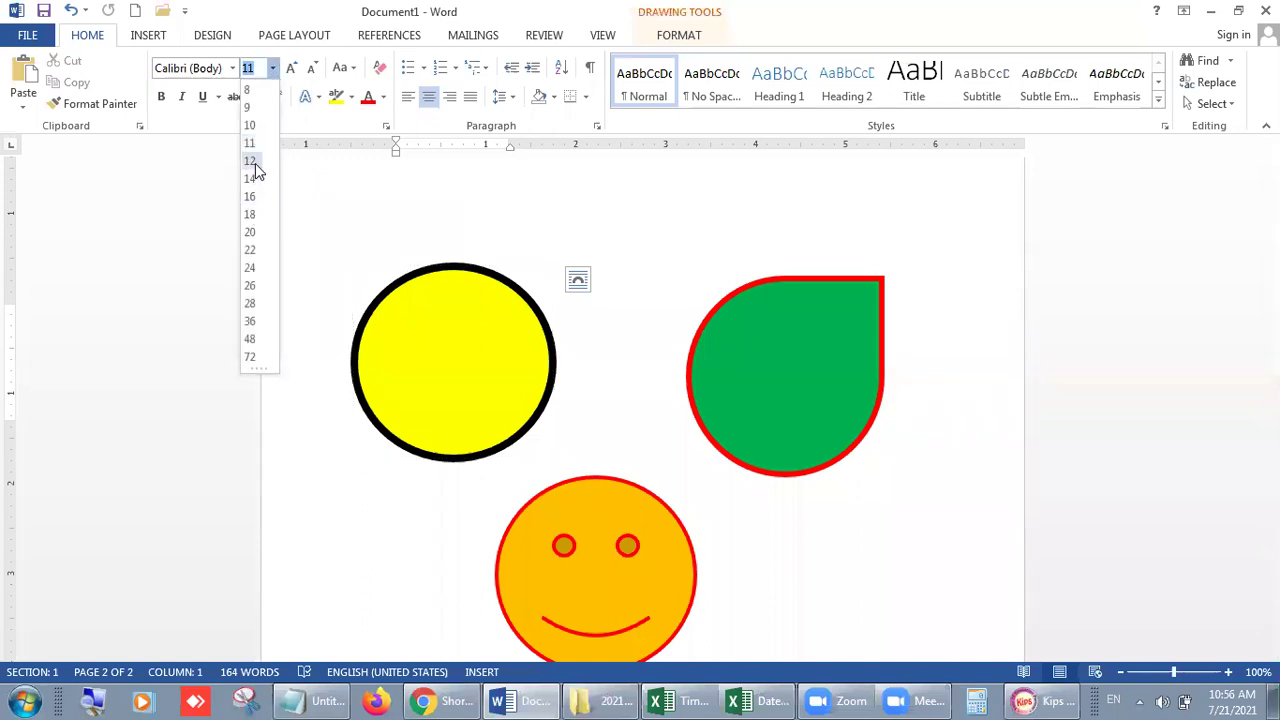
left_click(254, 163)
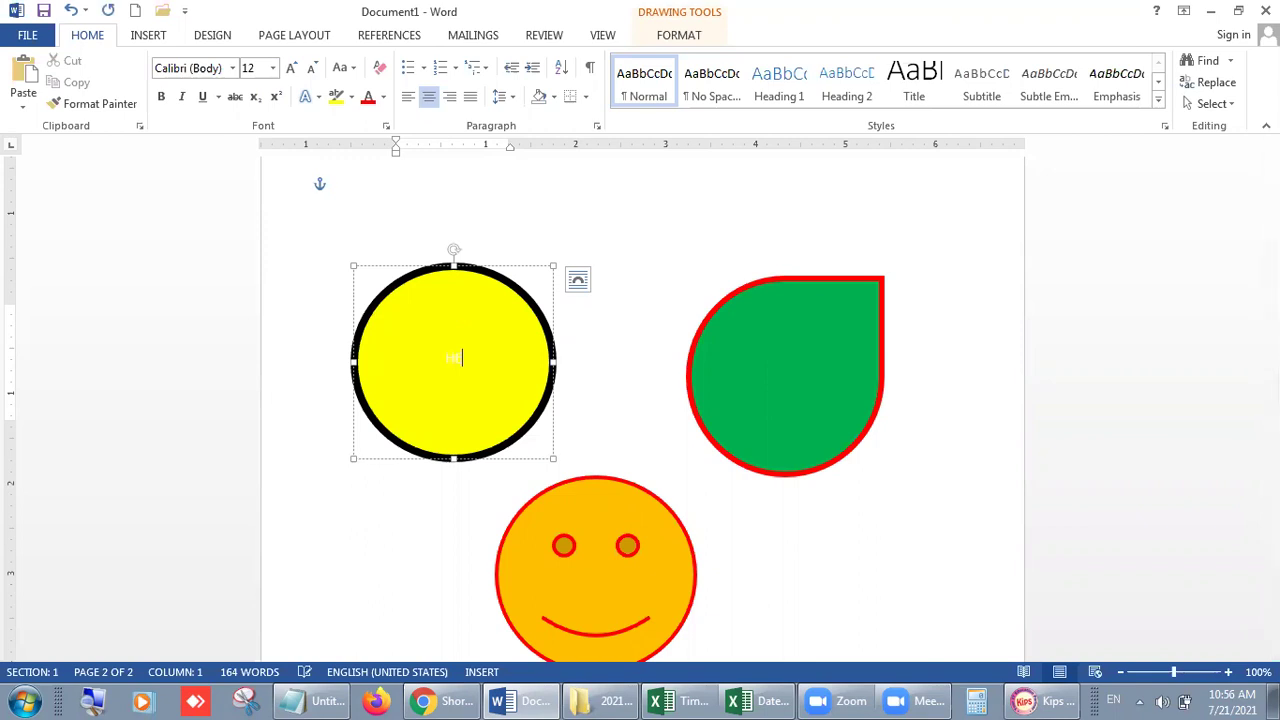
key("ctrl+l")
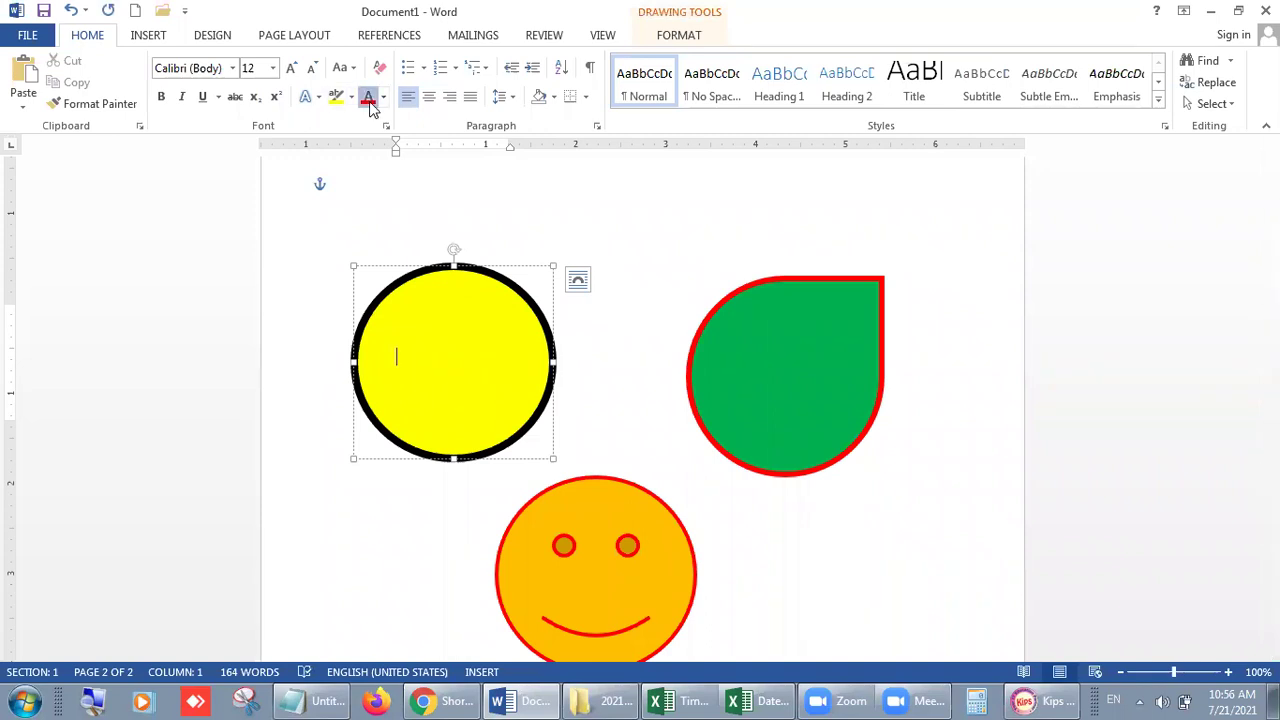
Set the font size to 26, enter "Hello!!!" inside the yellow circle, and deselect it
left_click(271, 68)
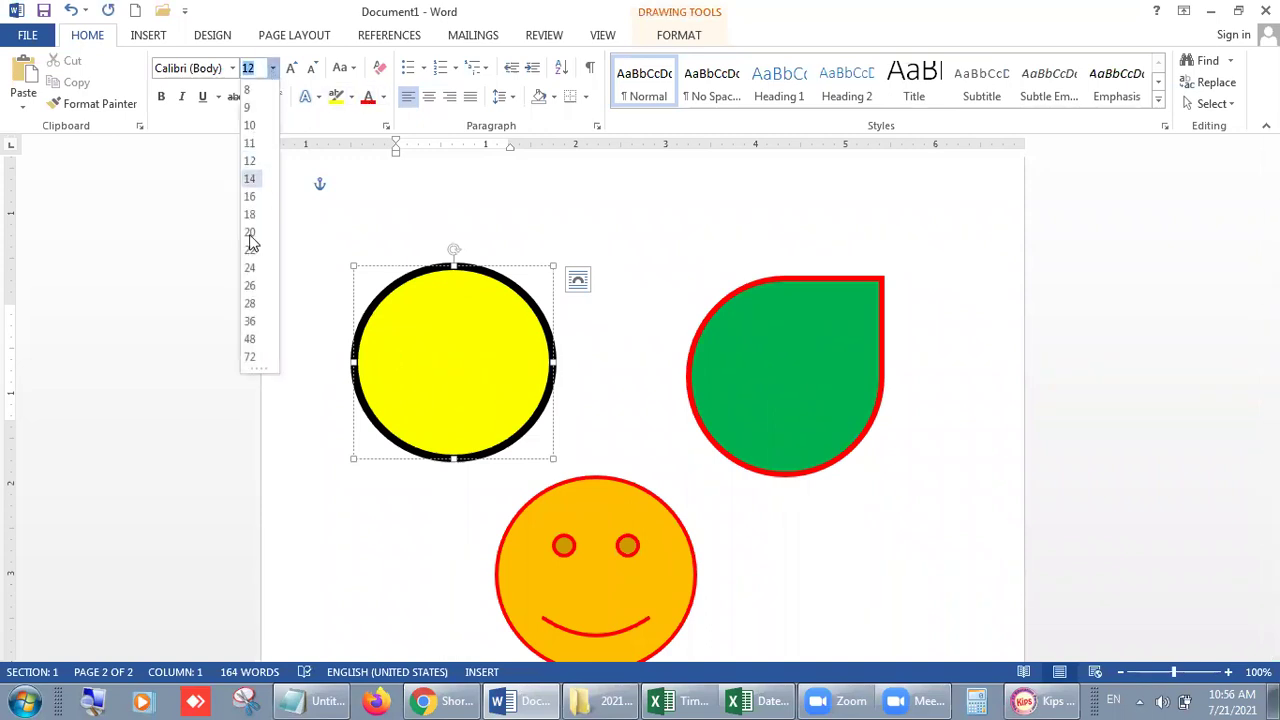
key("Escape")
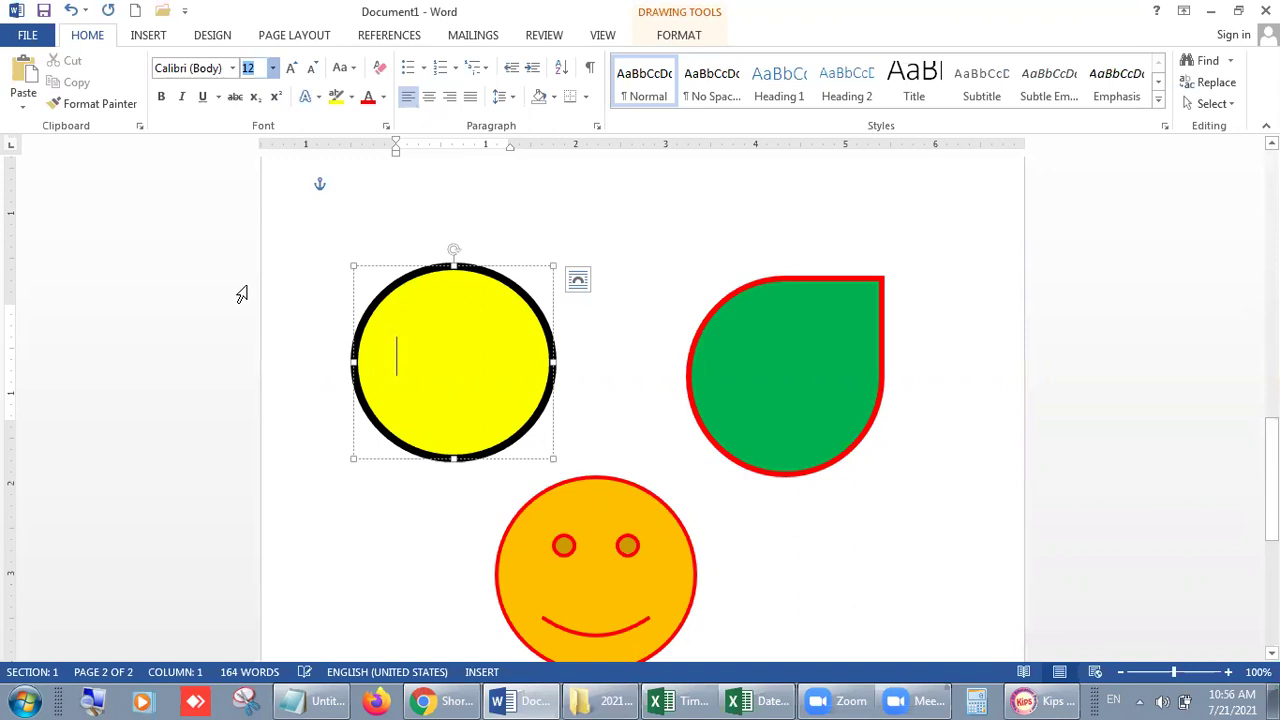
type("He")
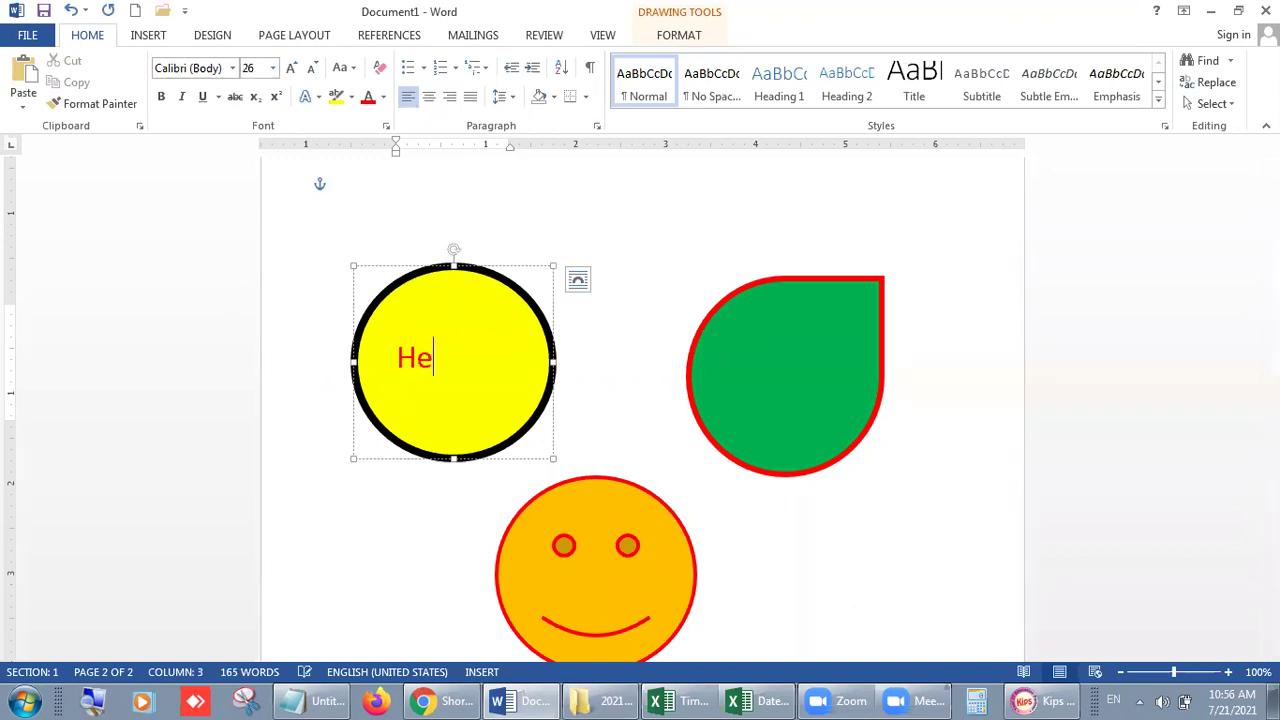
type("llo!!!")
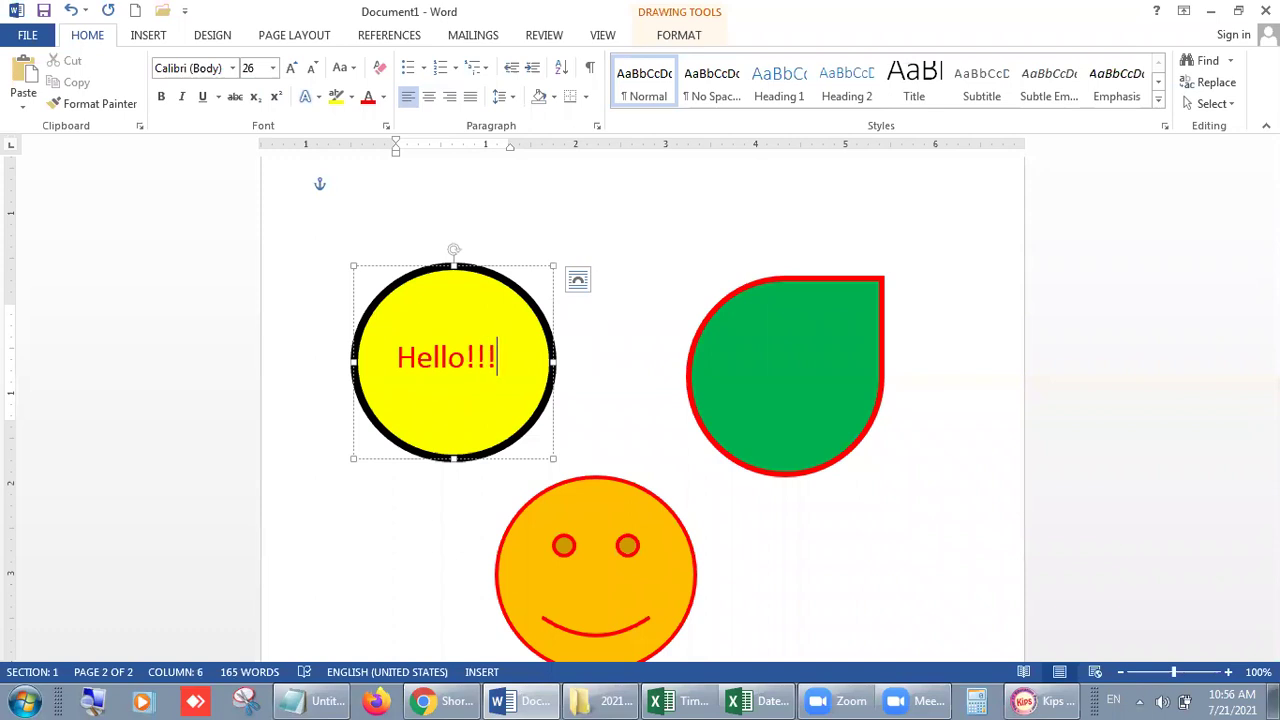
left_click(665, 258)
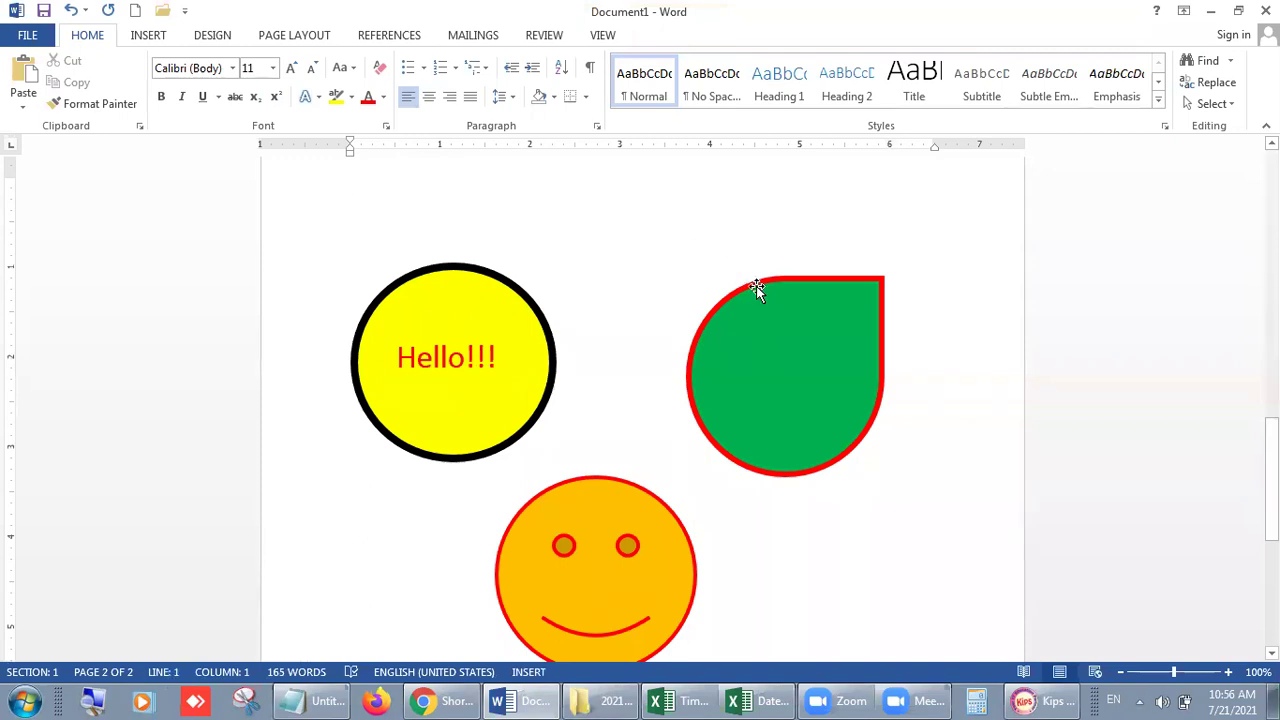
Start adding text inside the green teardrop shape, with the font colour set to yellow and the size to 28
left_click(757, 289)
right_click(758, 290)
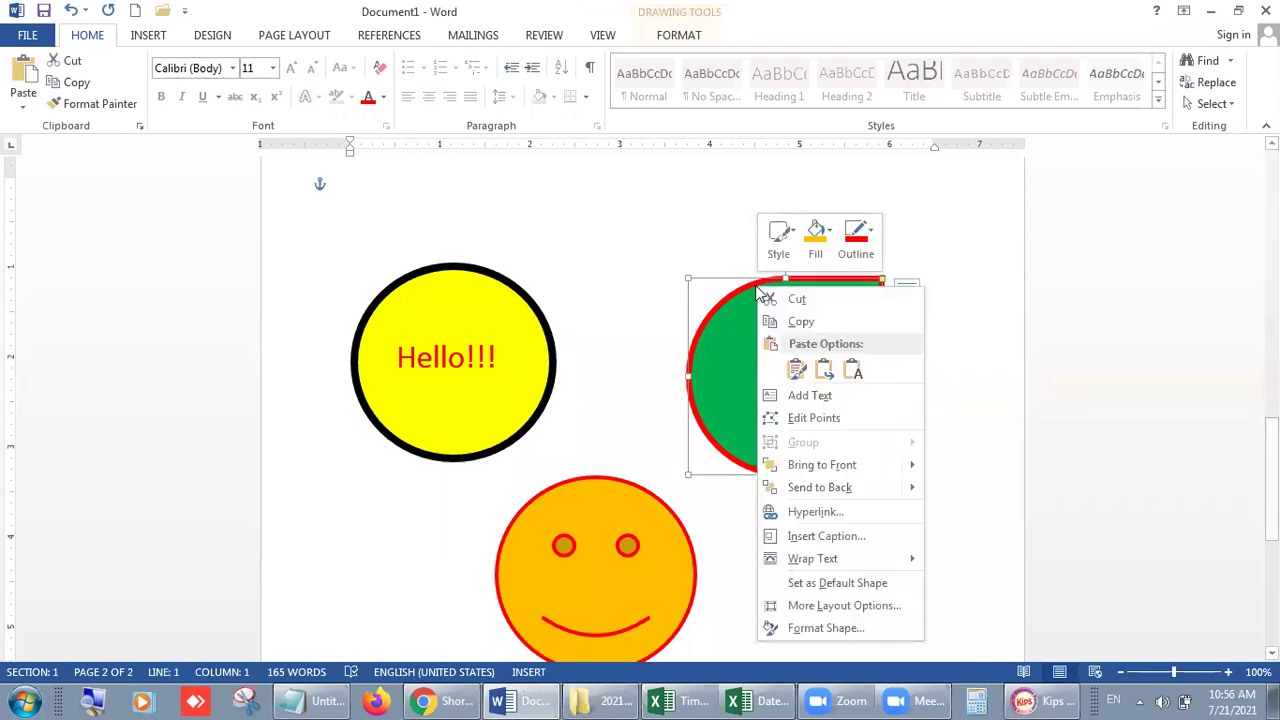
left_click(802, 395)
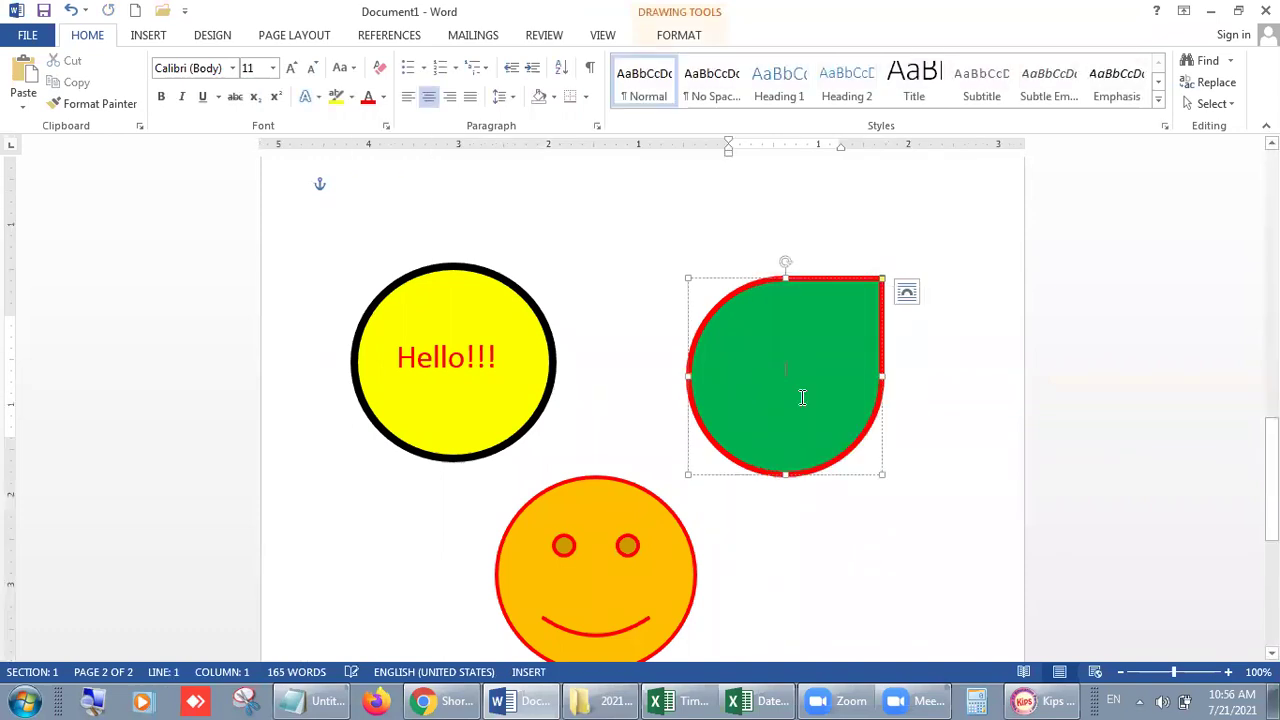
left_click(384, 98)
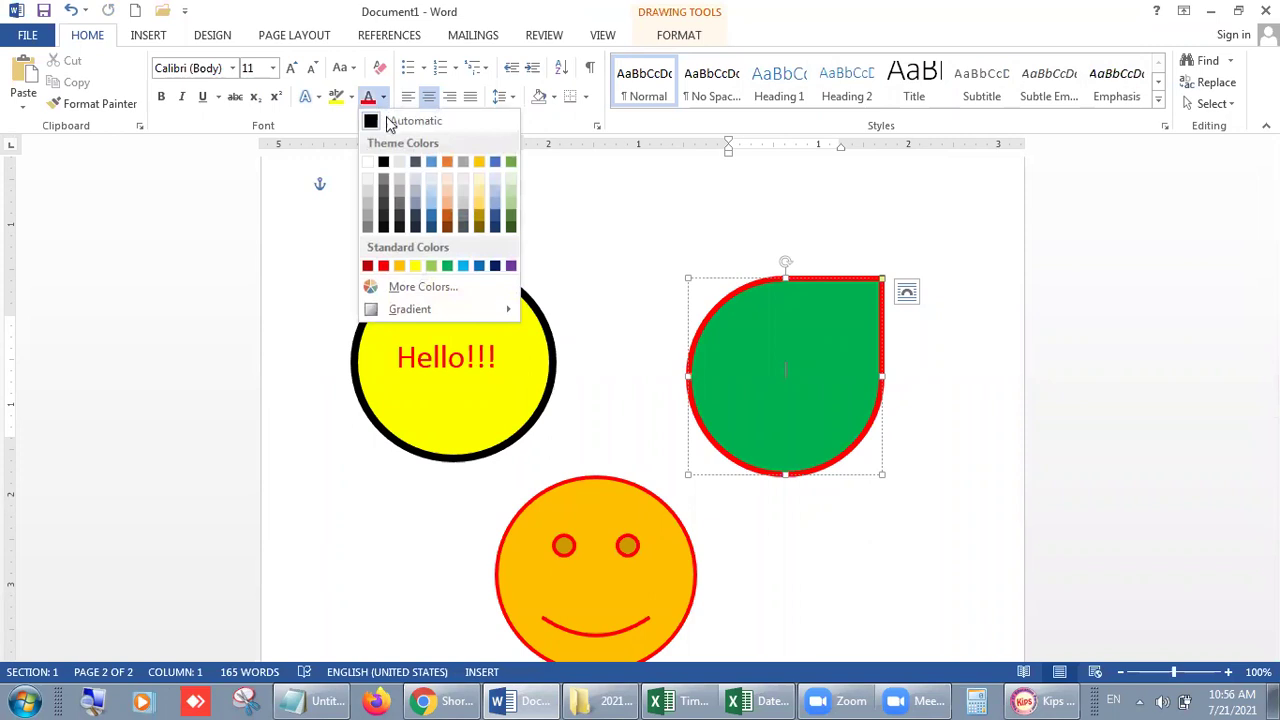
left_click(414, 264)
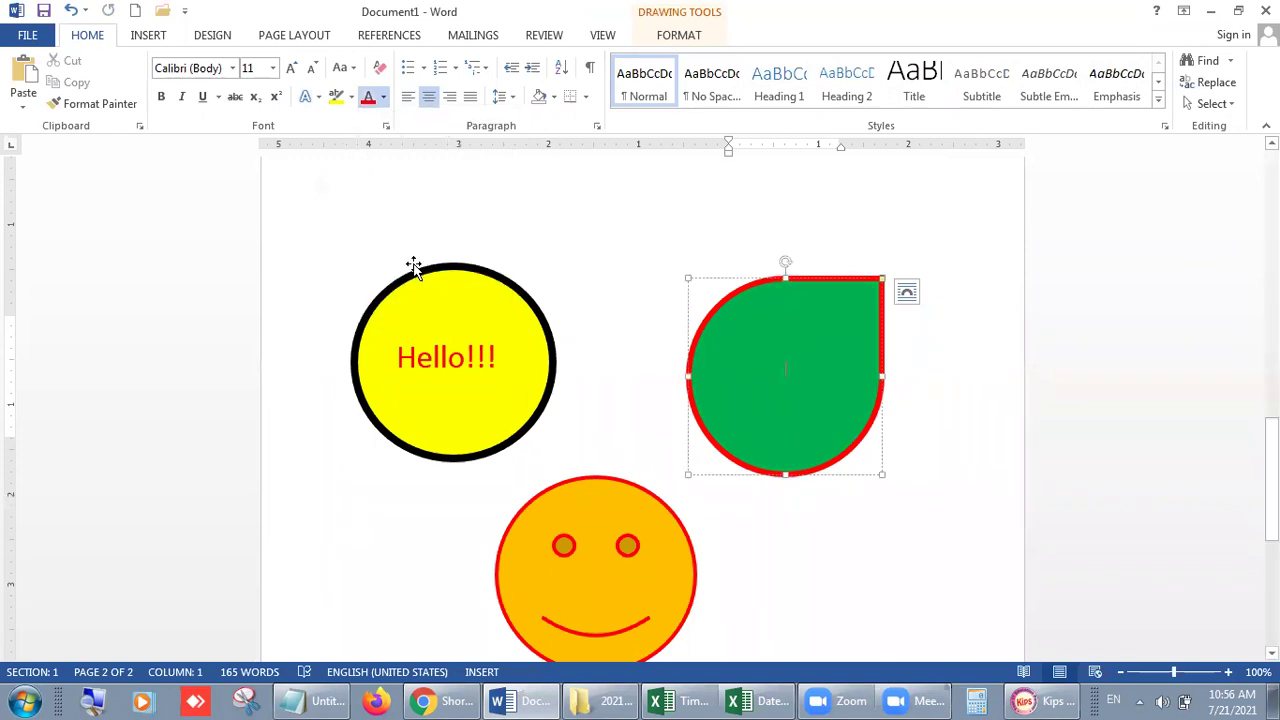
left_click(271, 70)
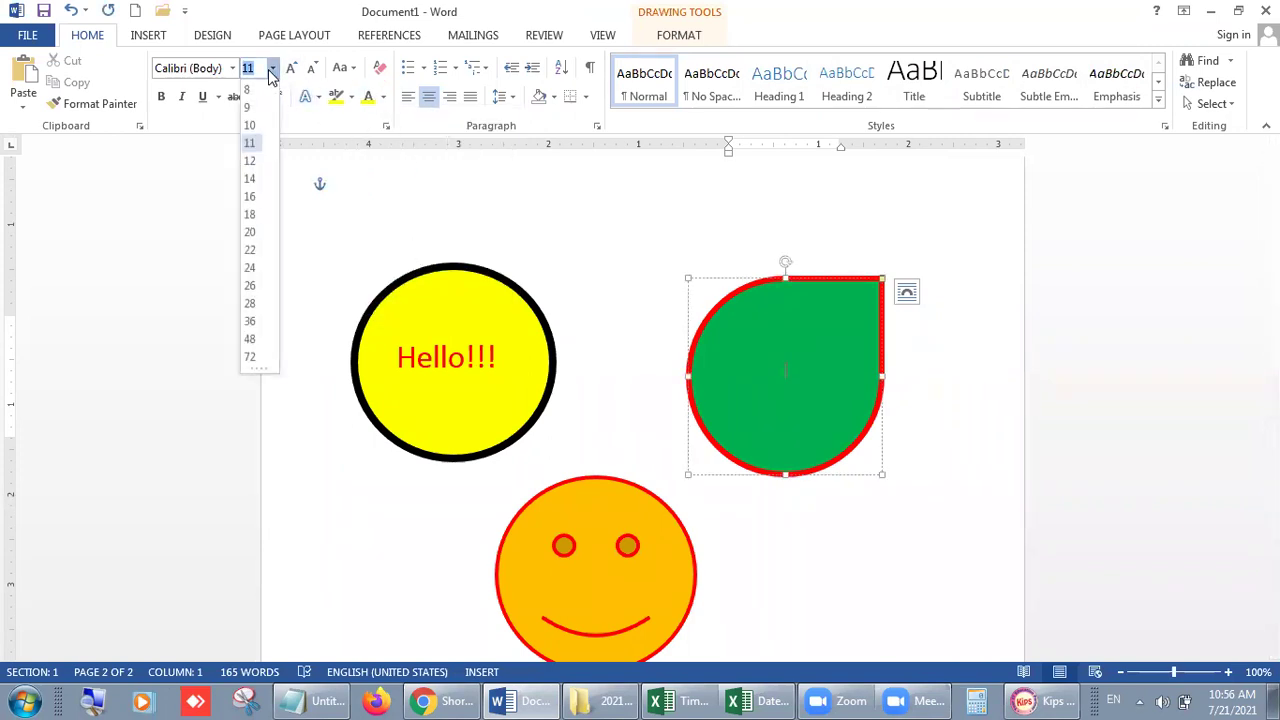
left_click(250, 304)
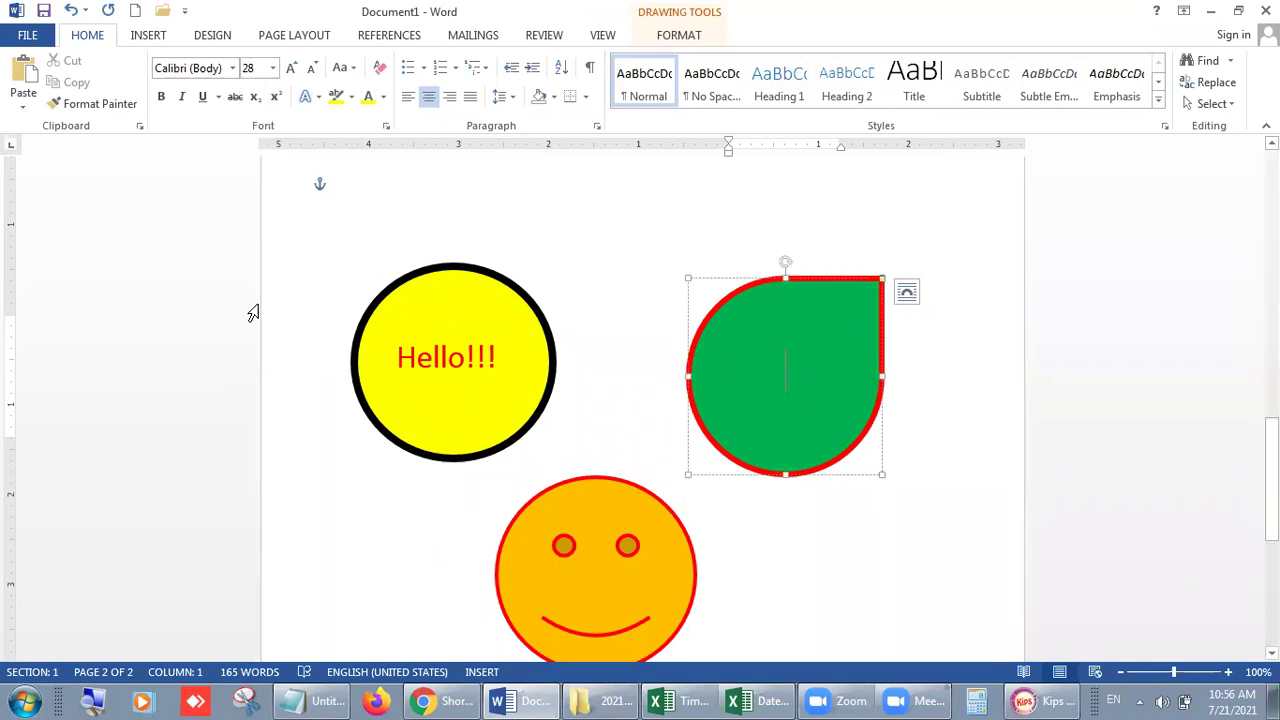
Enter "Hello!!!" inside the green teardrop and deselect the shape
type("Hell")
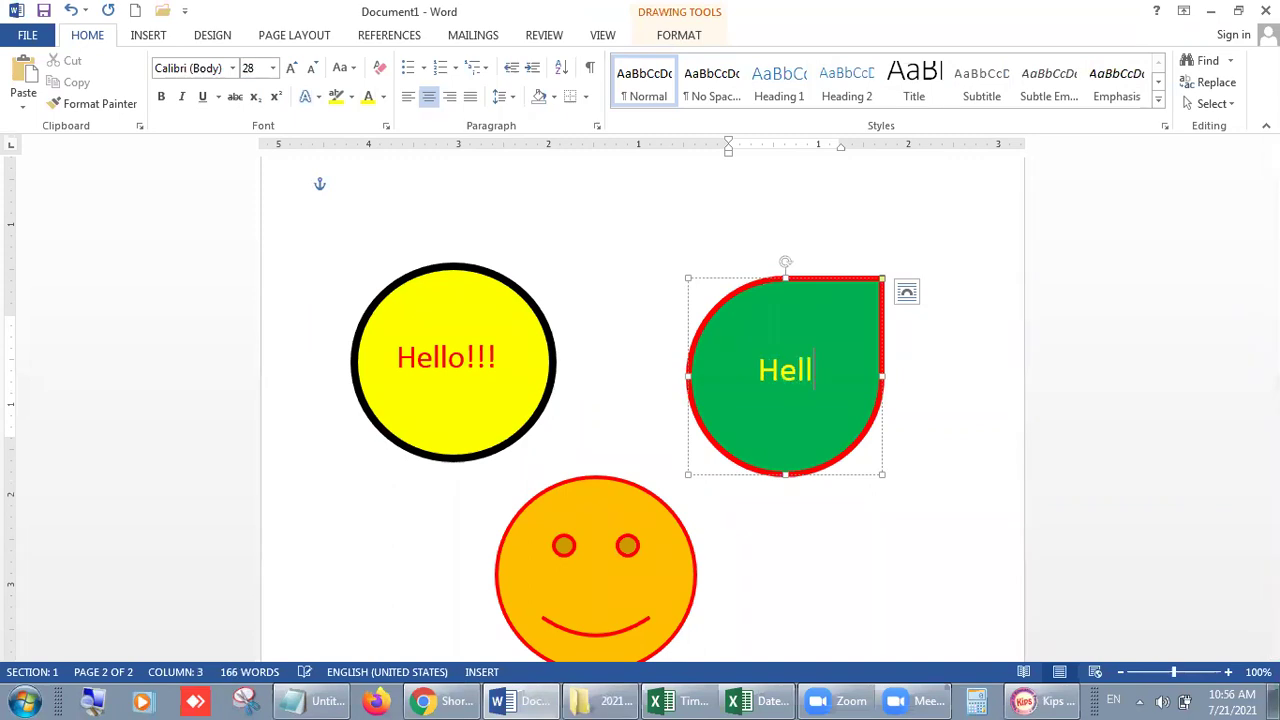
type("o!!!")
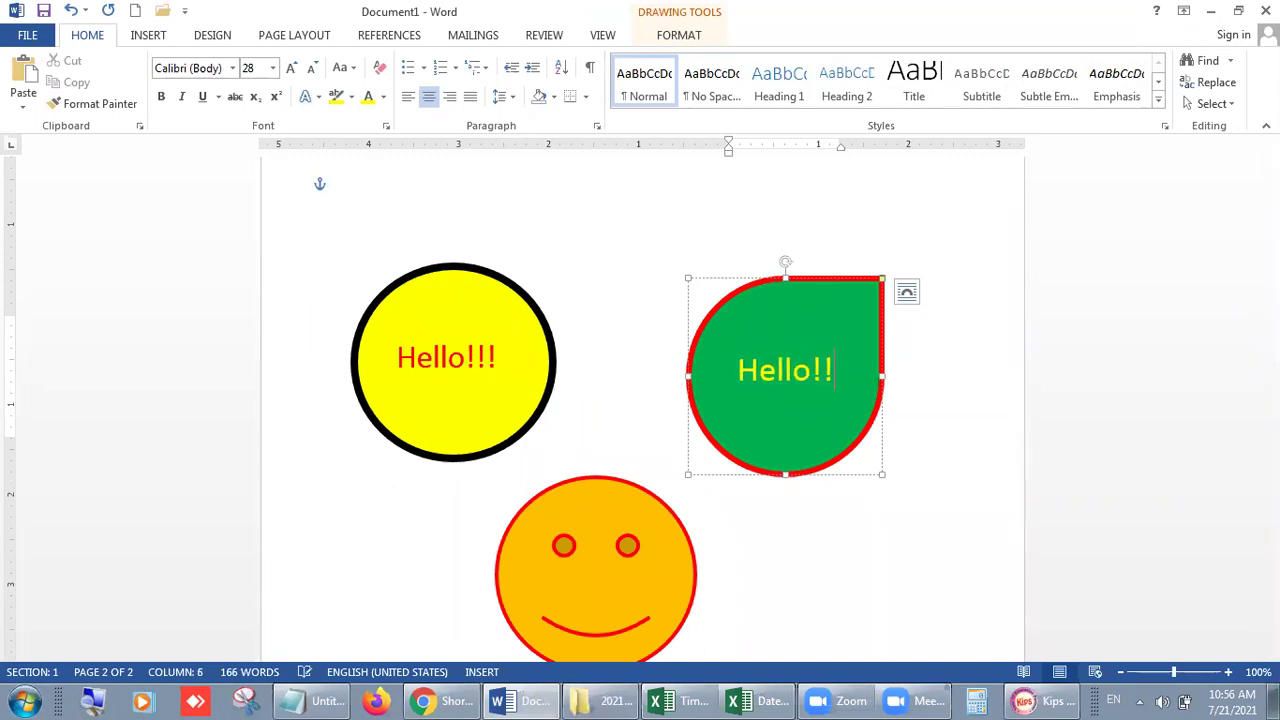
left_click(974, 316)
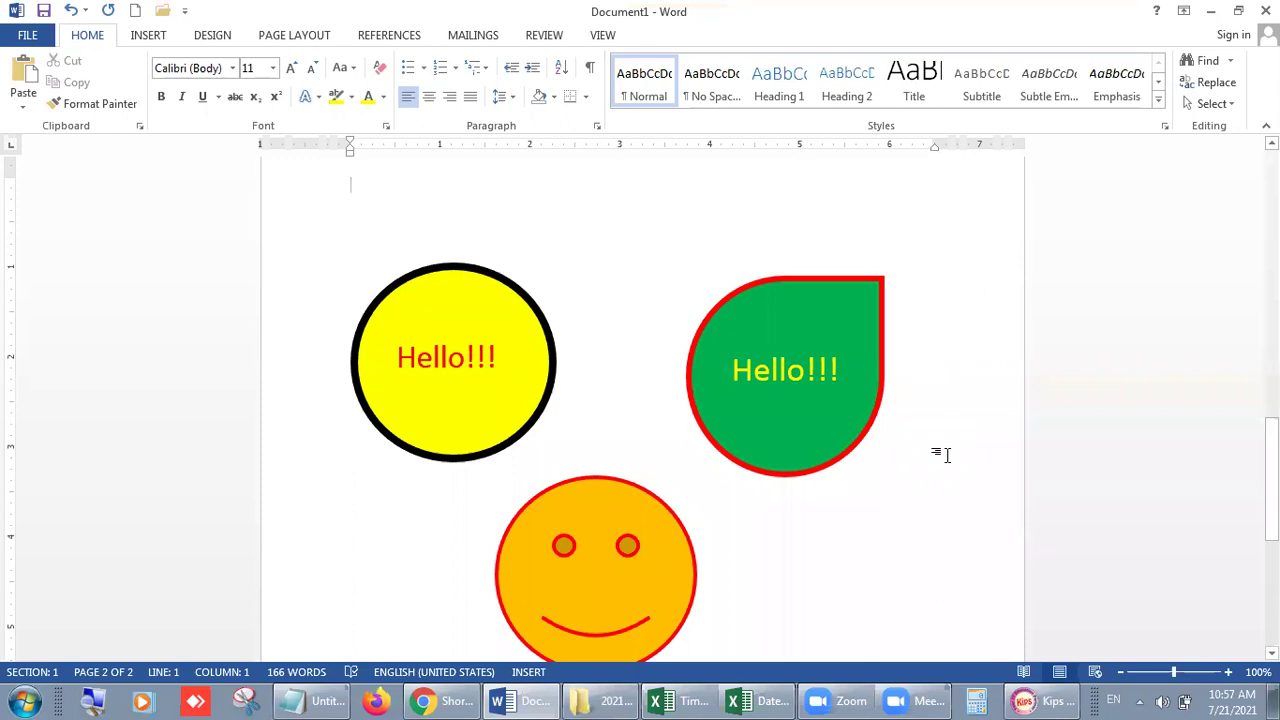
Switch to the Kips Learning textbook and read the Using Drawing Tools activity about drawing a hut on page 49
left_click(1045, 700)
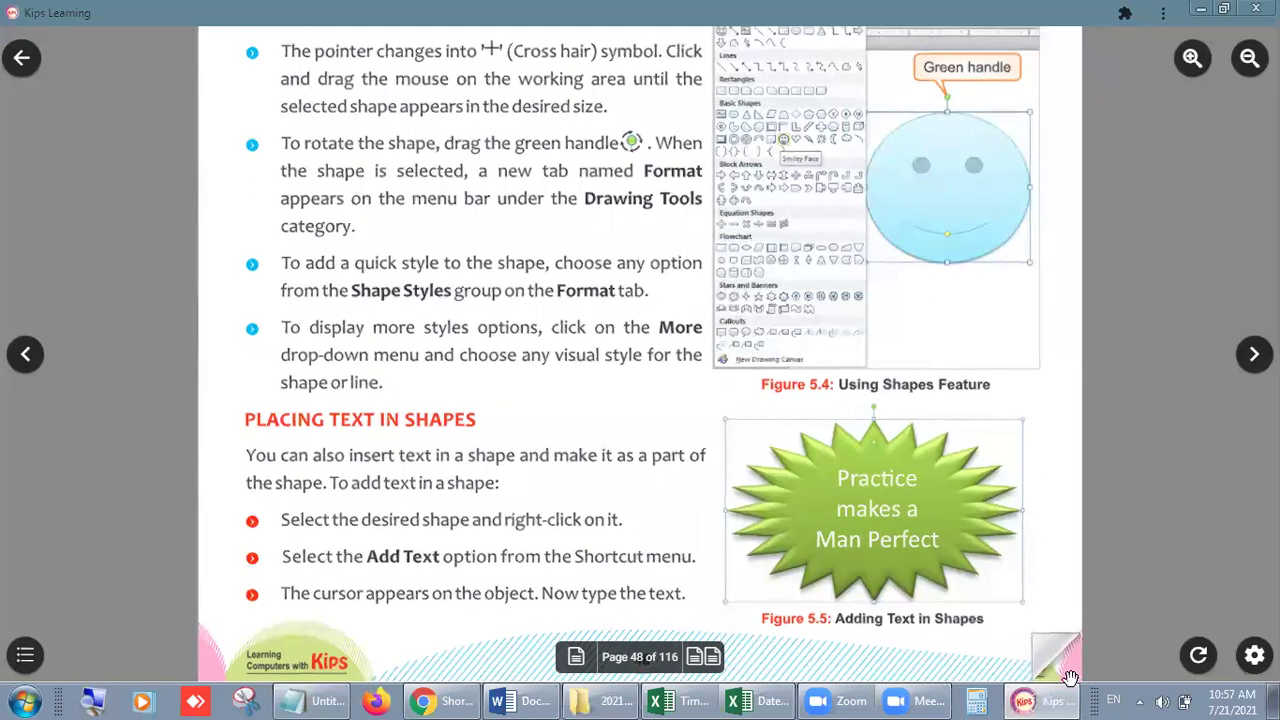
left_click(1049, 657)
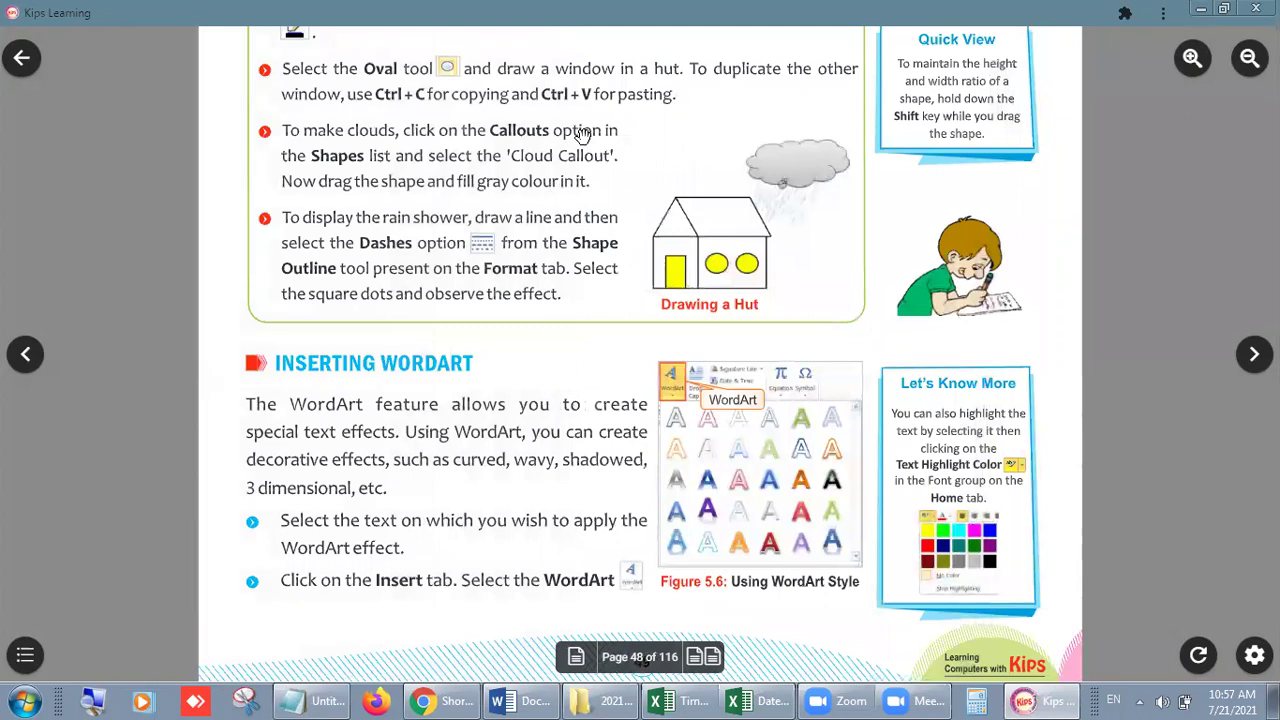
scroll(582, 438, "up", 5)
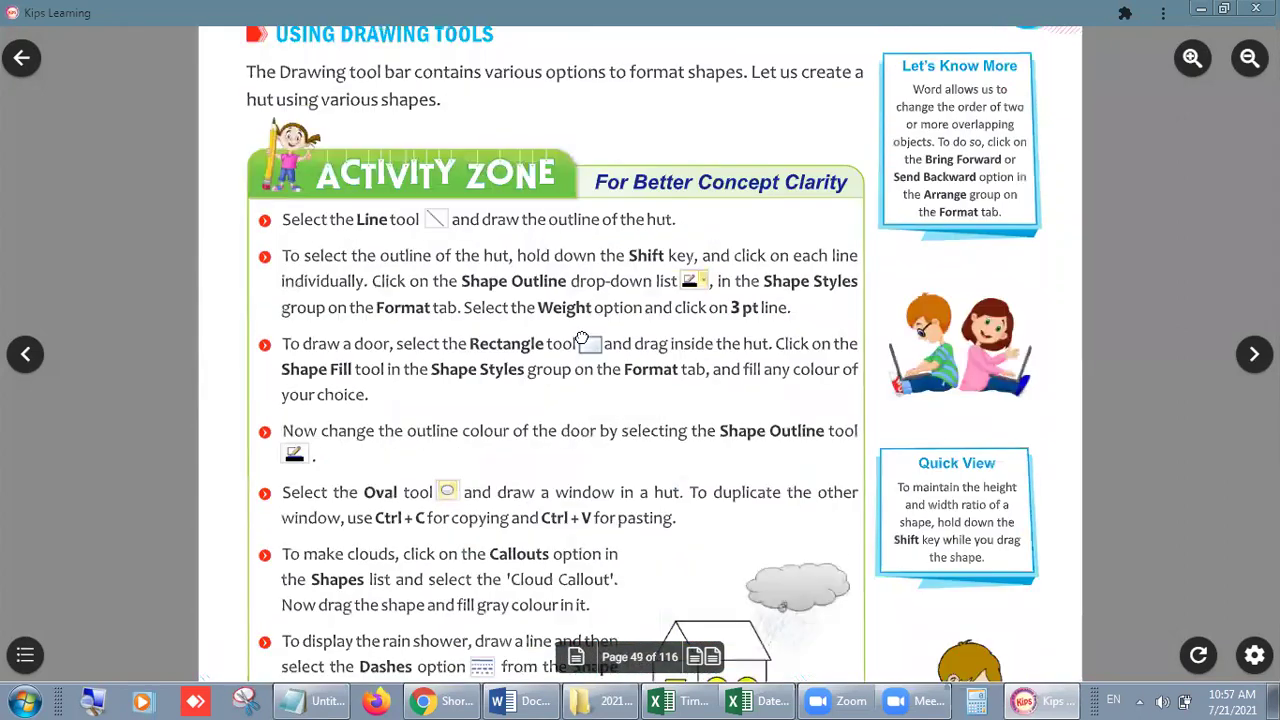
scroll(582, 438, "down", 2)
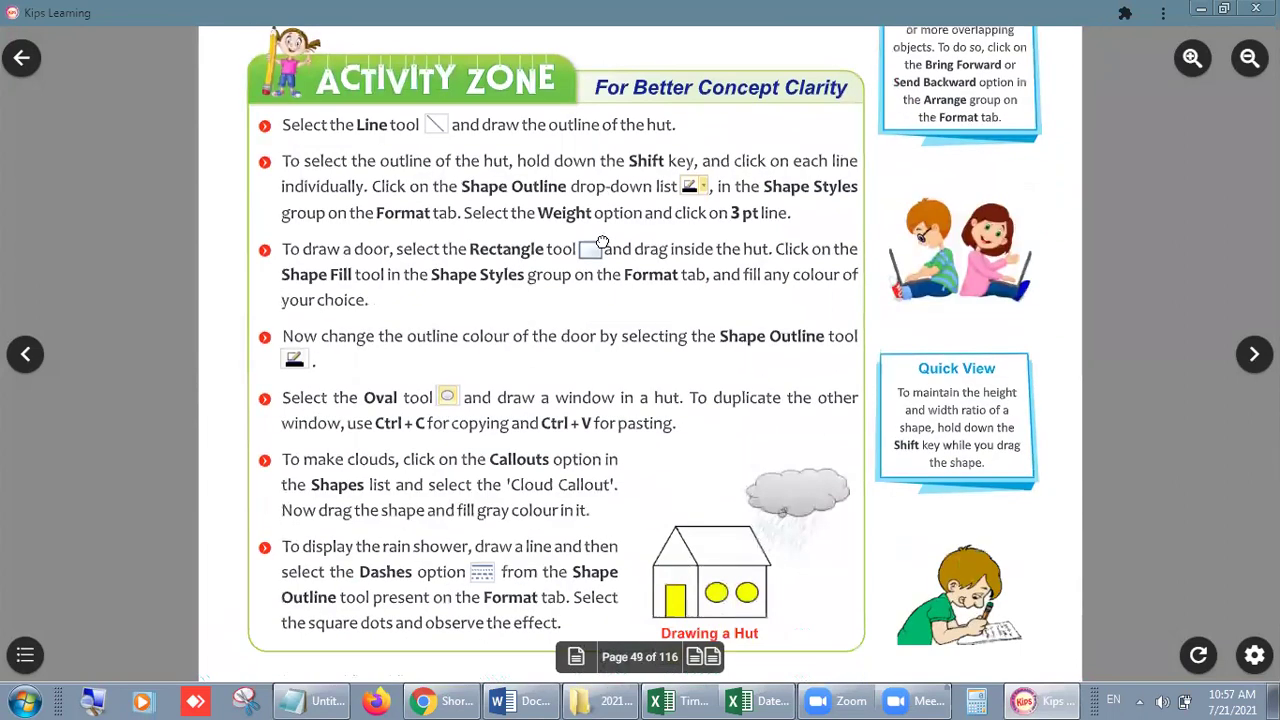
scroll(594, 297, "up", 1)
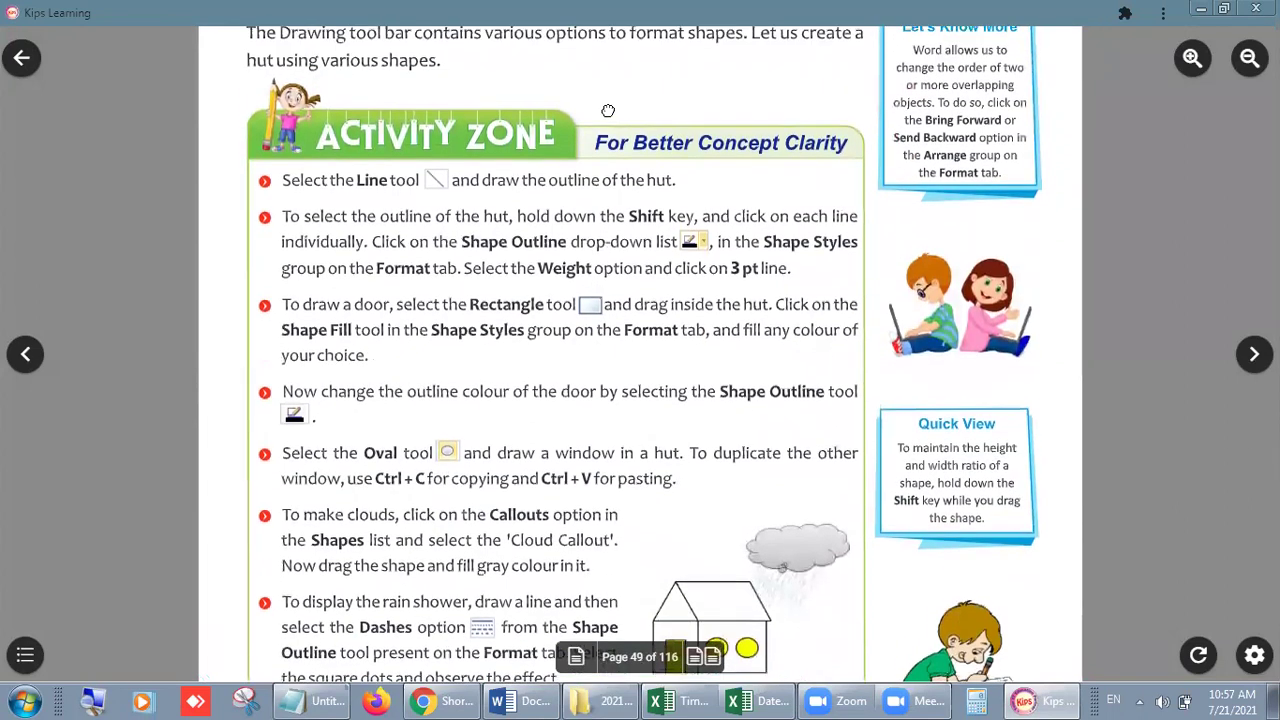
scroll(606, 108, "down", 2)
scroll(640, 290, "down", 2)
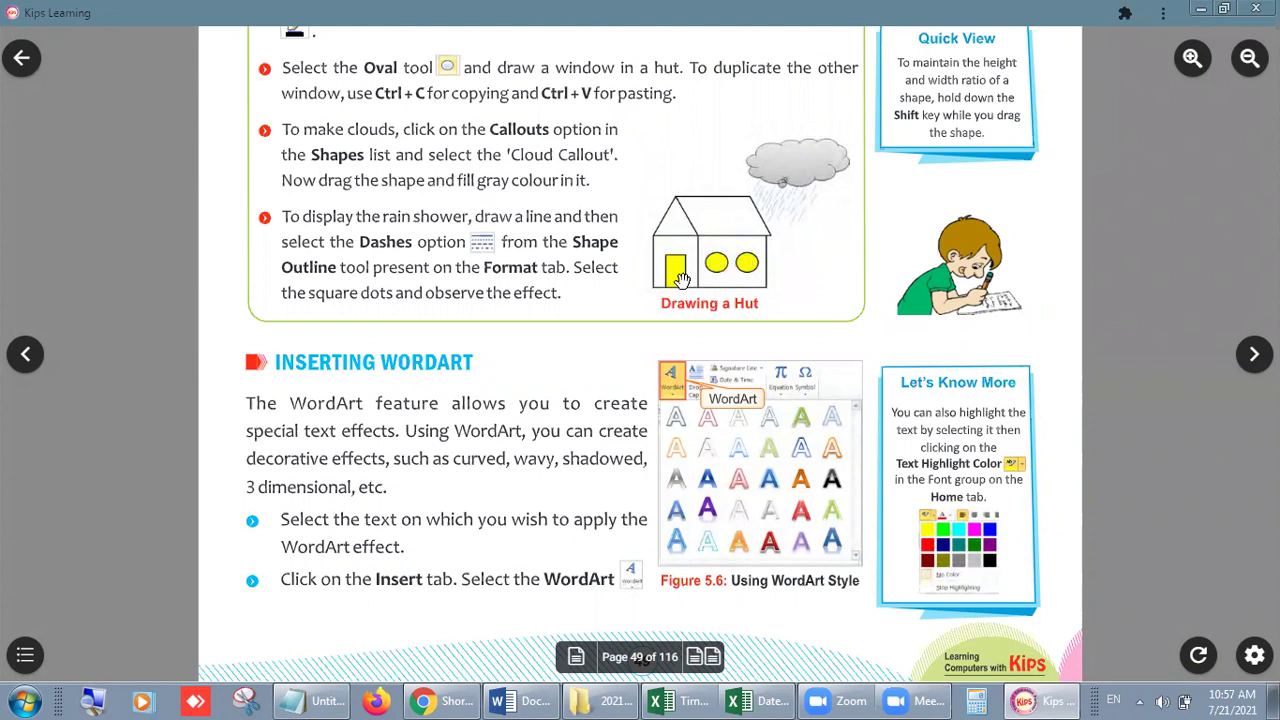
Return to the Word document and add a new blank page after the page with the shapes
left_click(535, 698)
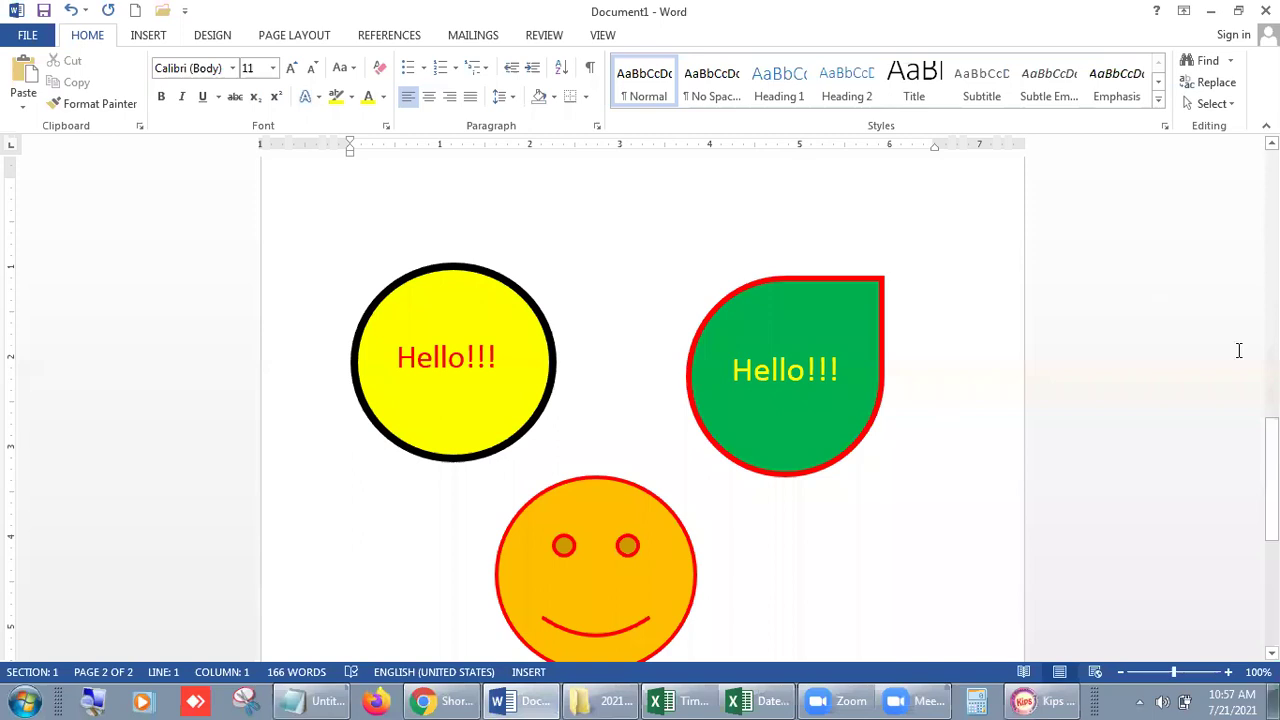
left_click_drag(1271, 470, 943, 518)
scroll(943, 517, "down", 8)
key("ctrl+Return")
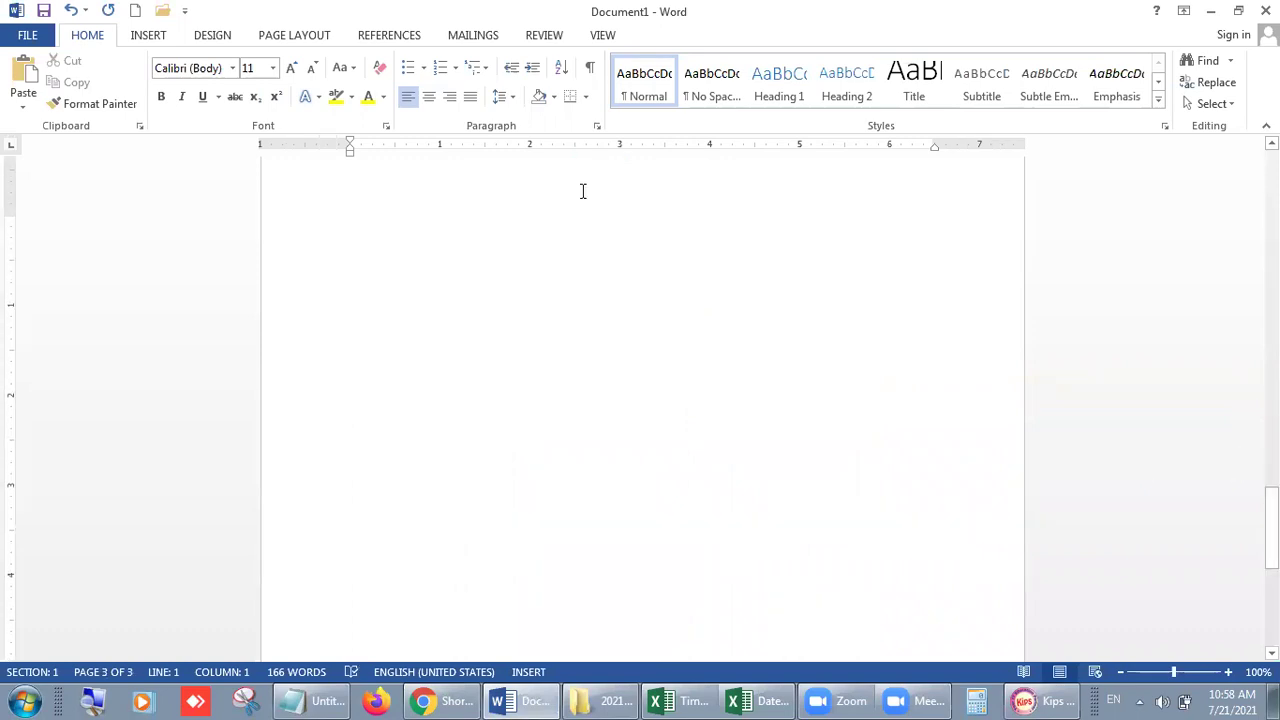
Draw an isosceles triangle about 0.99 inches wide and 1.17 inches high near the top of the new page, and remove its fill
left_click(150, 36)
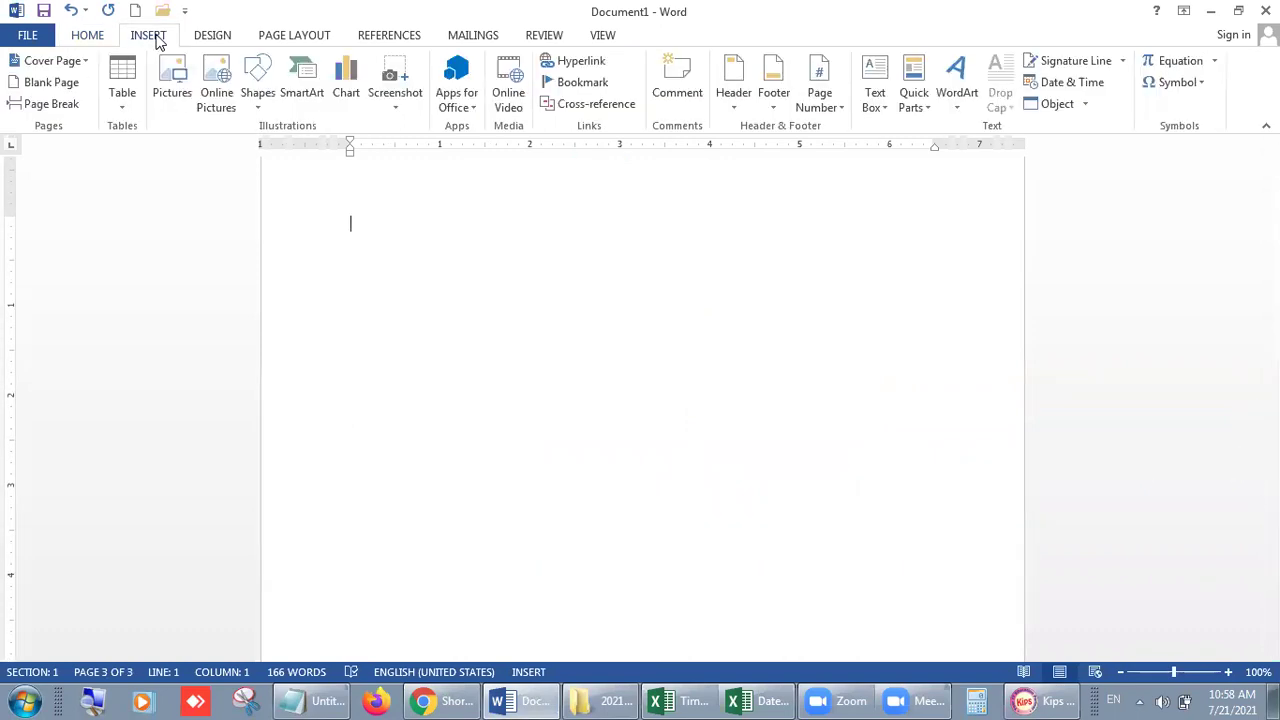
left_click(262, 110)
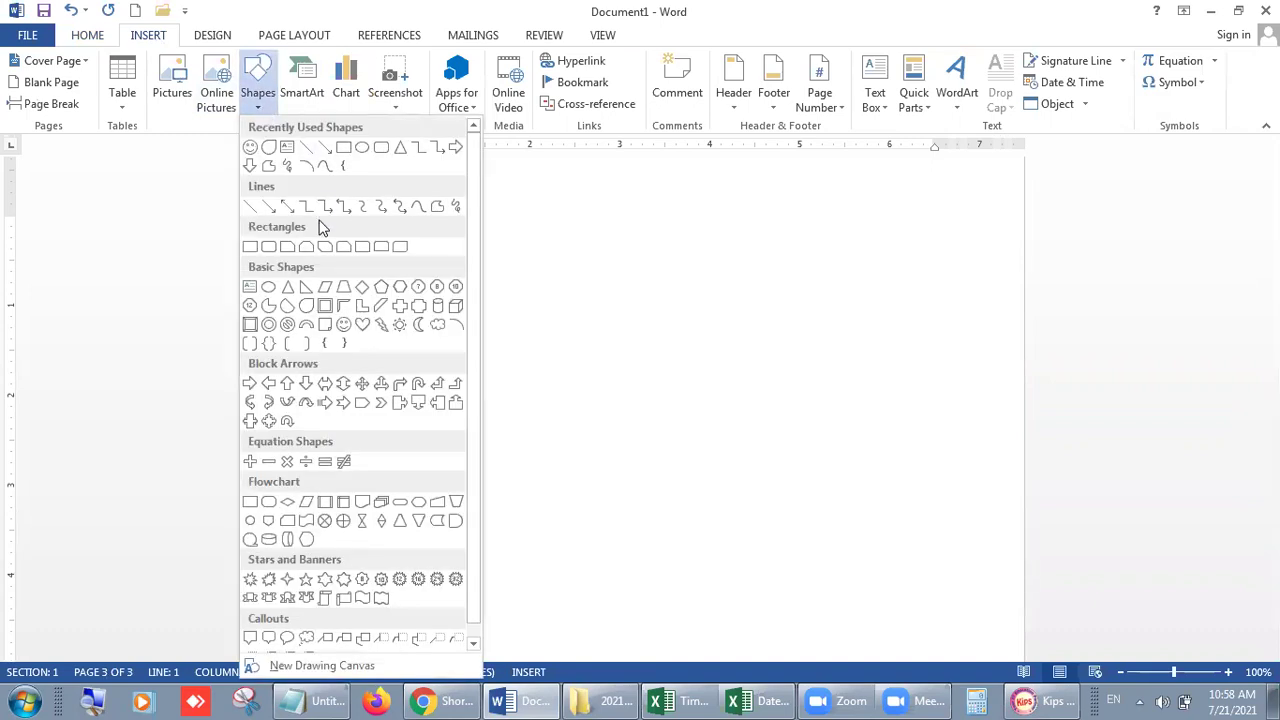
left_click(288, 288)
mouse_move(429, 251)
left_mouse_down()
mouse_move(357, 354)
mouse_move(339, 358)
left_mouse_up()
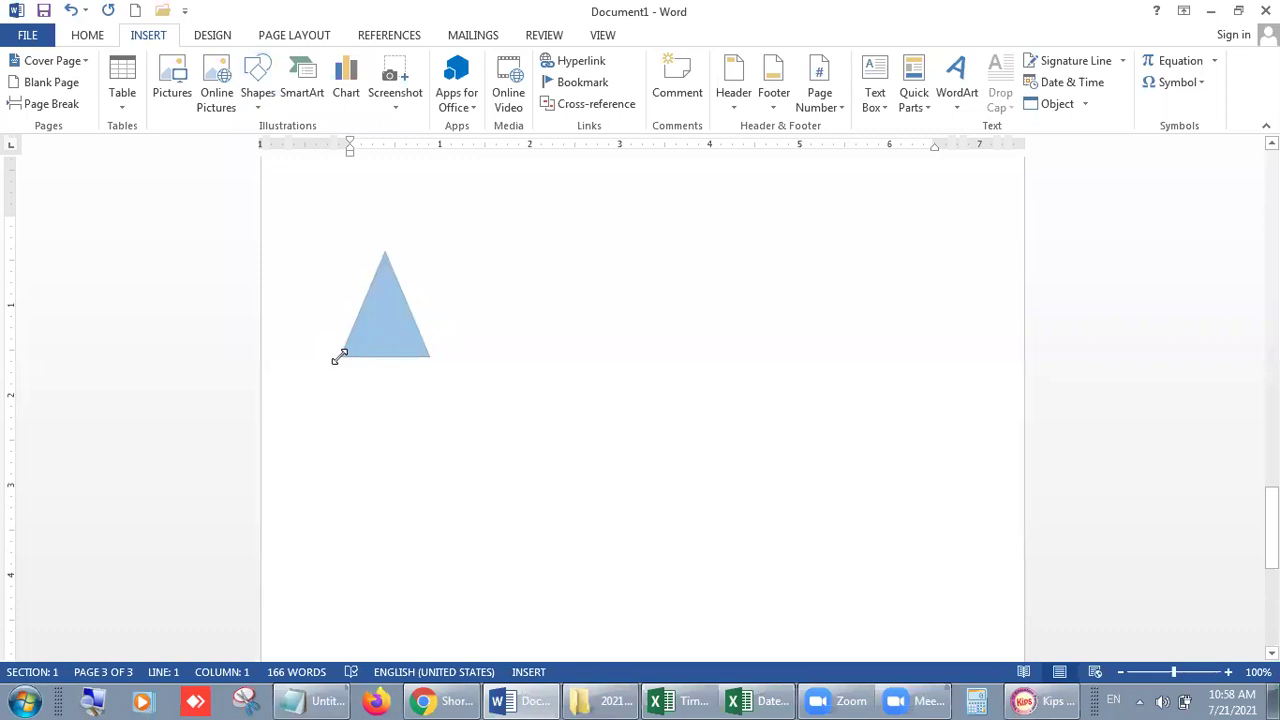
left_click(1068, 700)
left_click(1030, 700)
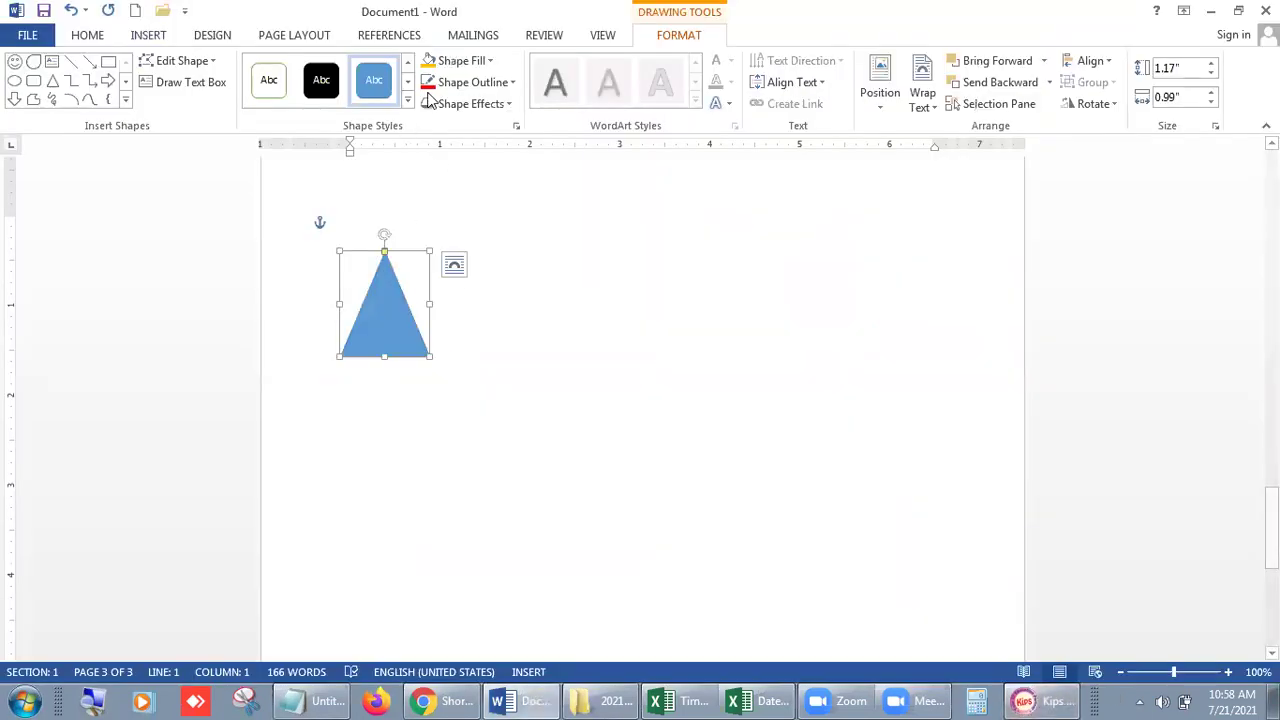
left_click(486, 61)
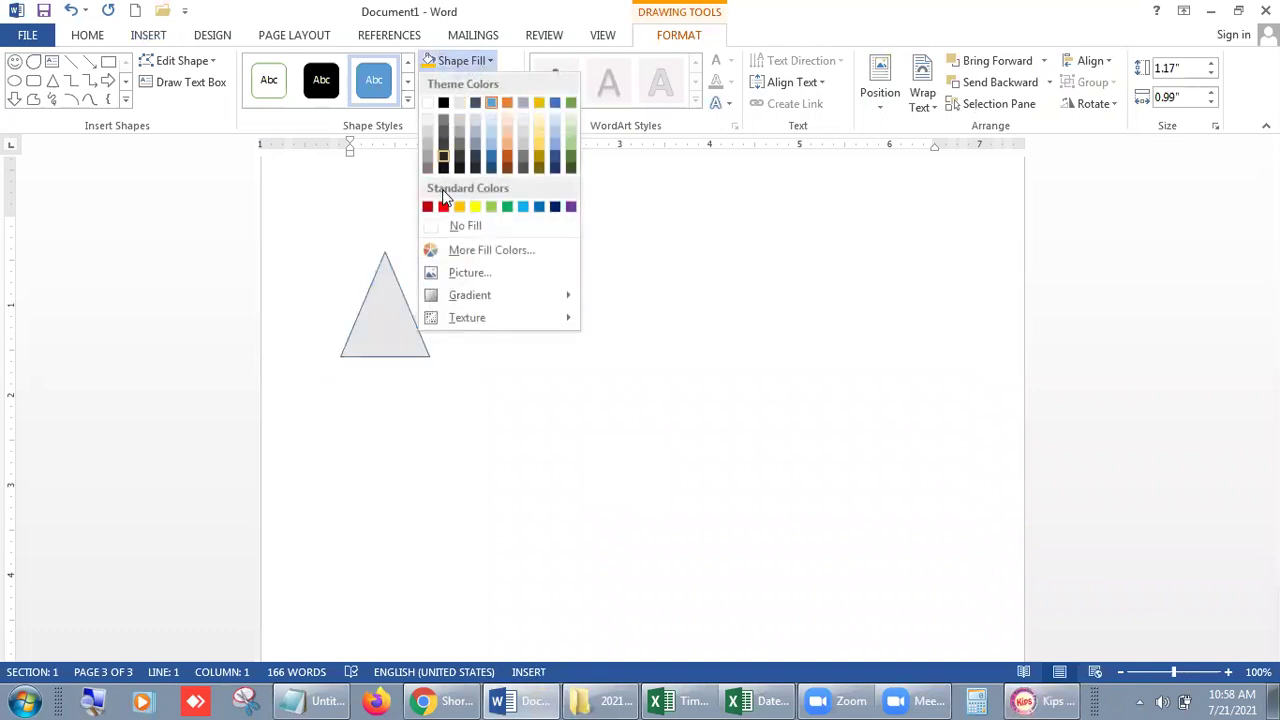
left_click(441, 230)
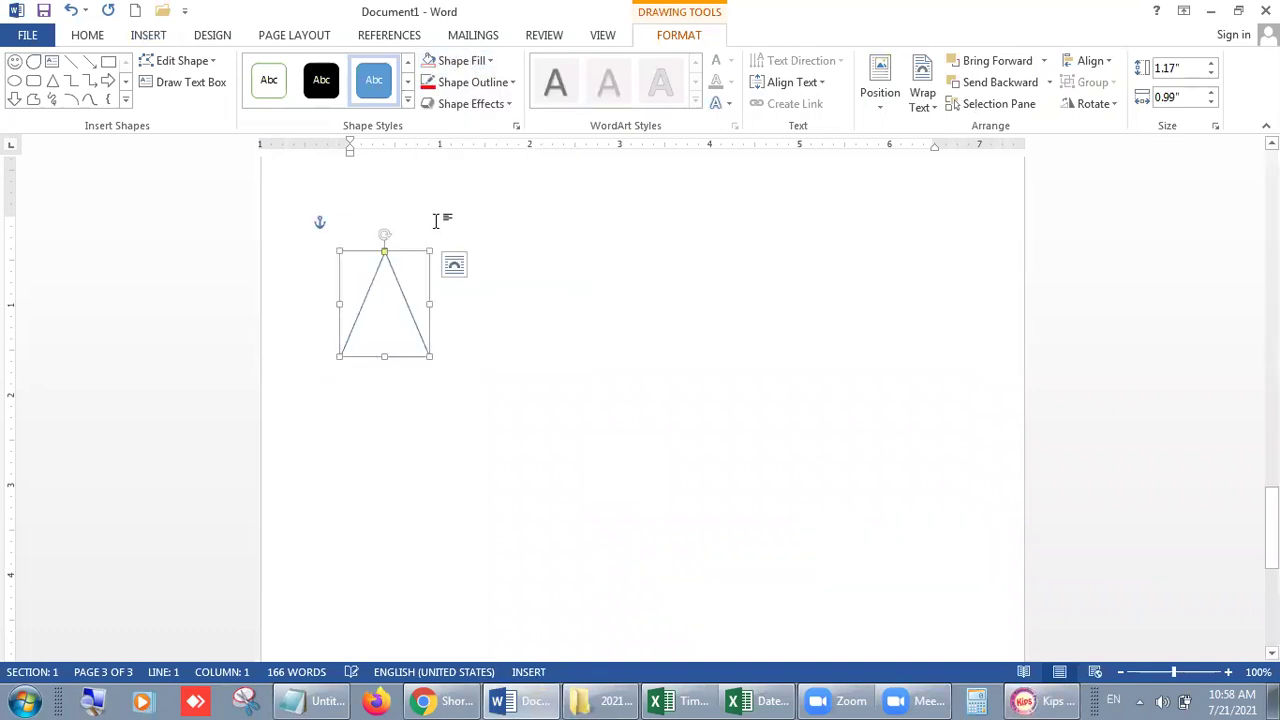
Try a black fill on the triangle and return it to No Fill
left_click(458, 63)
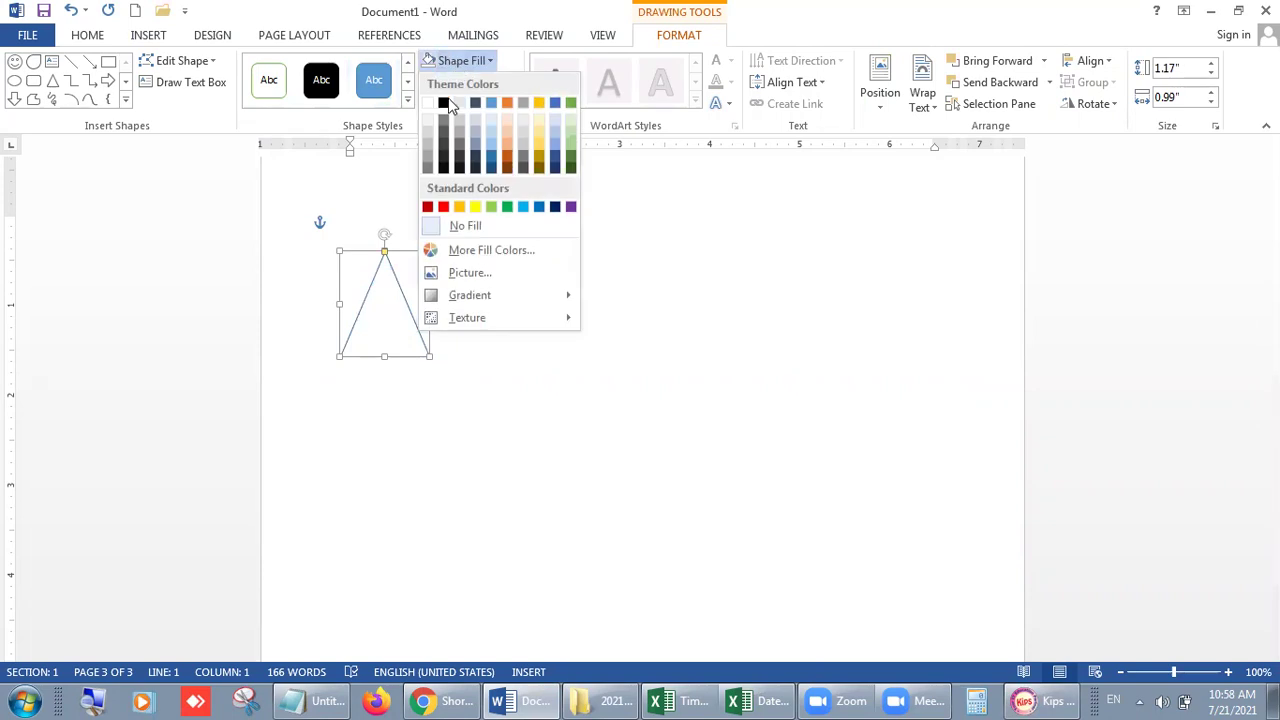
left_click(445, 104)
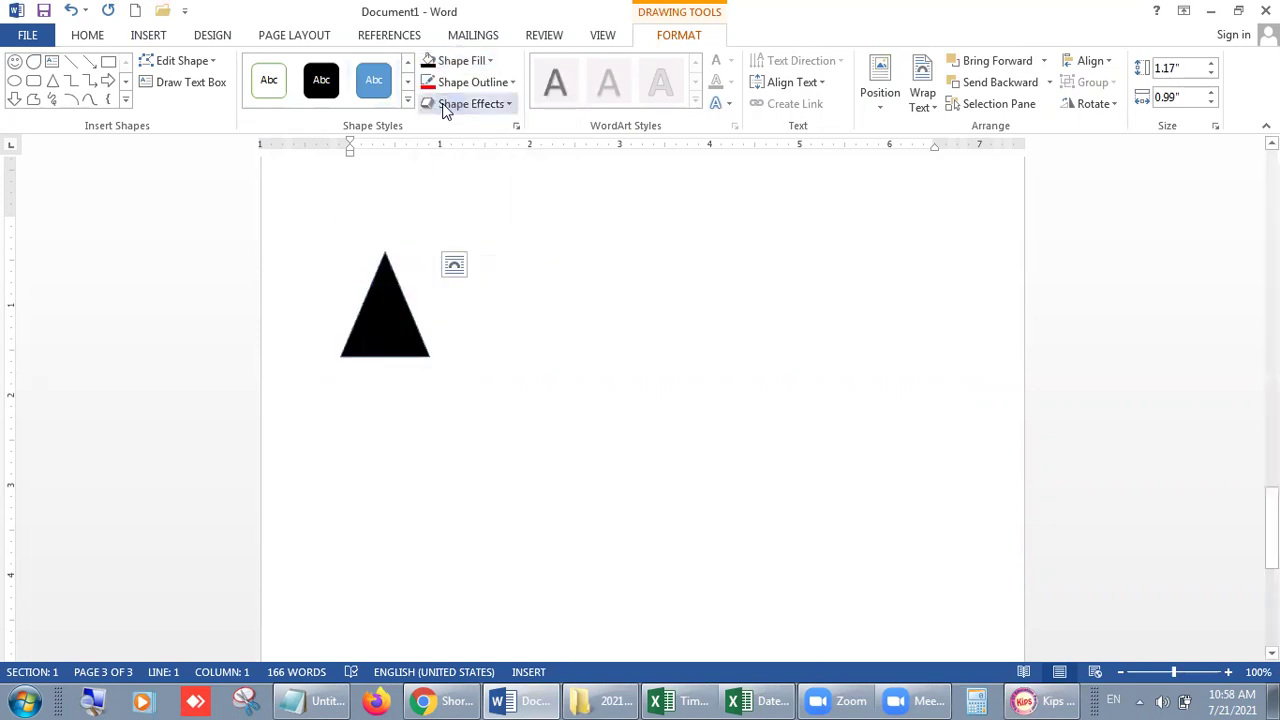
left_click(476, 60)
left_click(463, 228)
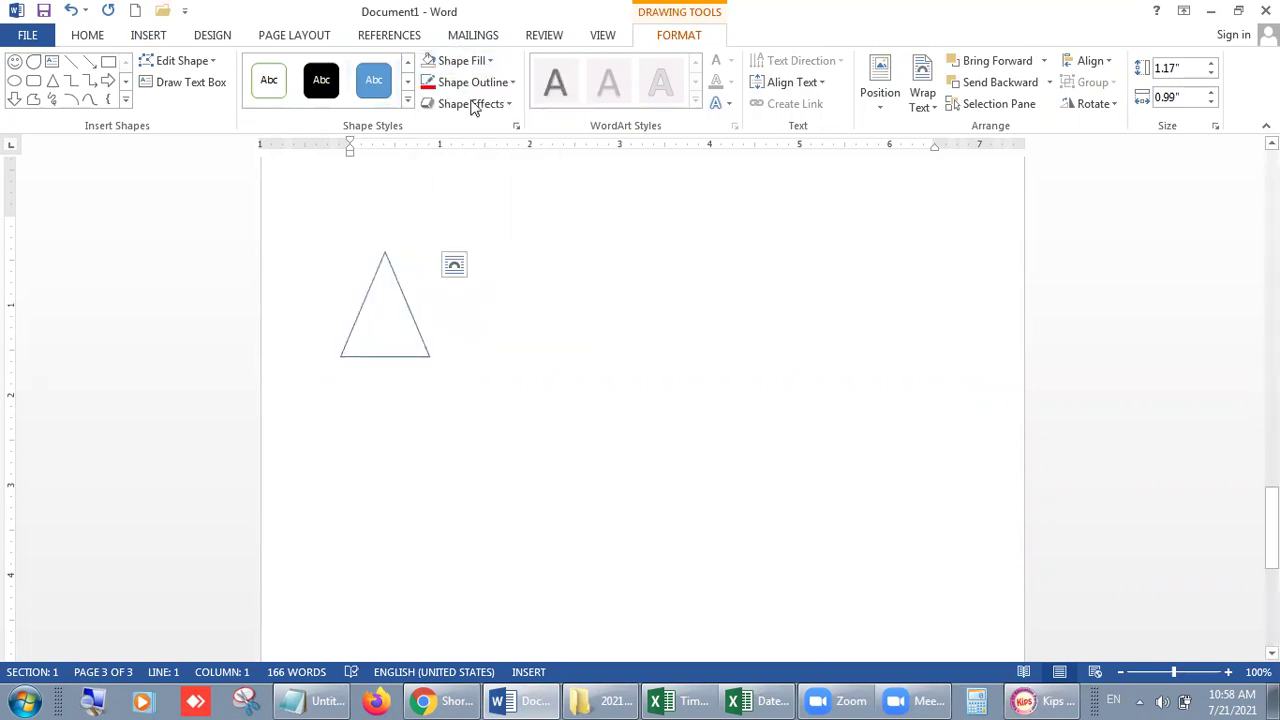
Set the triangle's outline to black with a thicker line weight, and deselect the shape
left_click(476, 81)
left_click(444, 125)
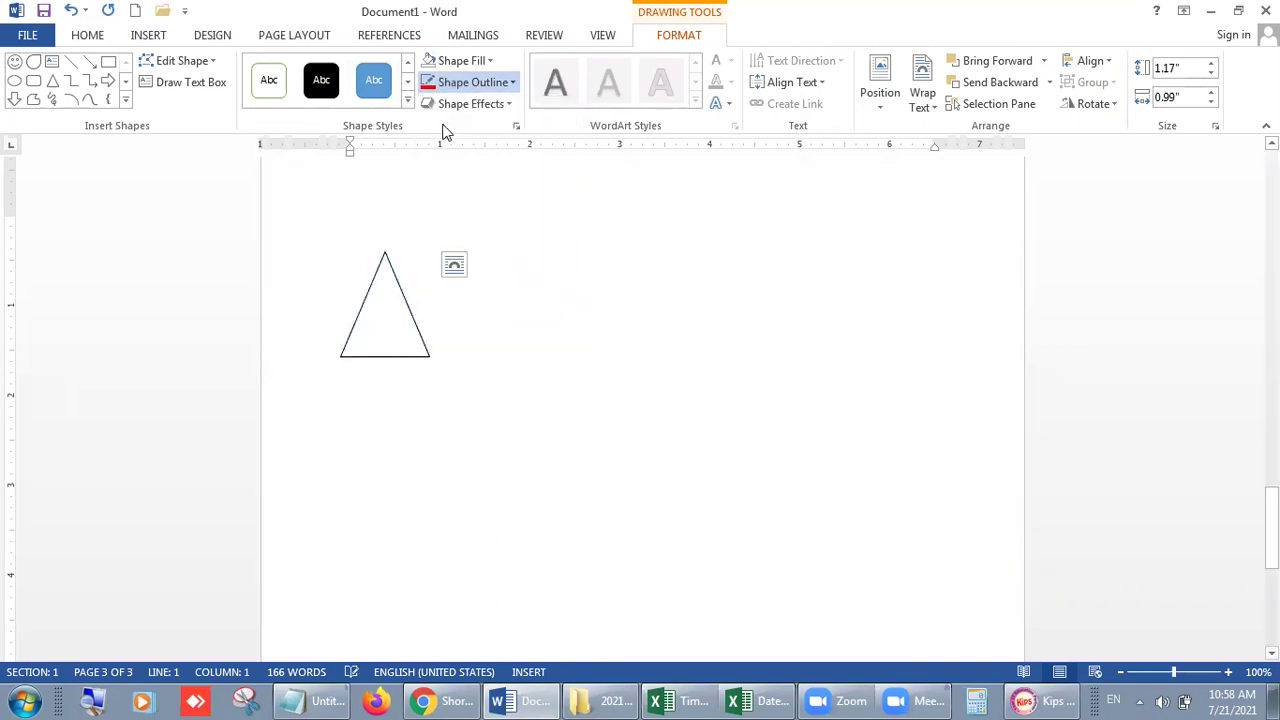
left_click(478, 82)
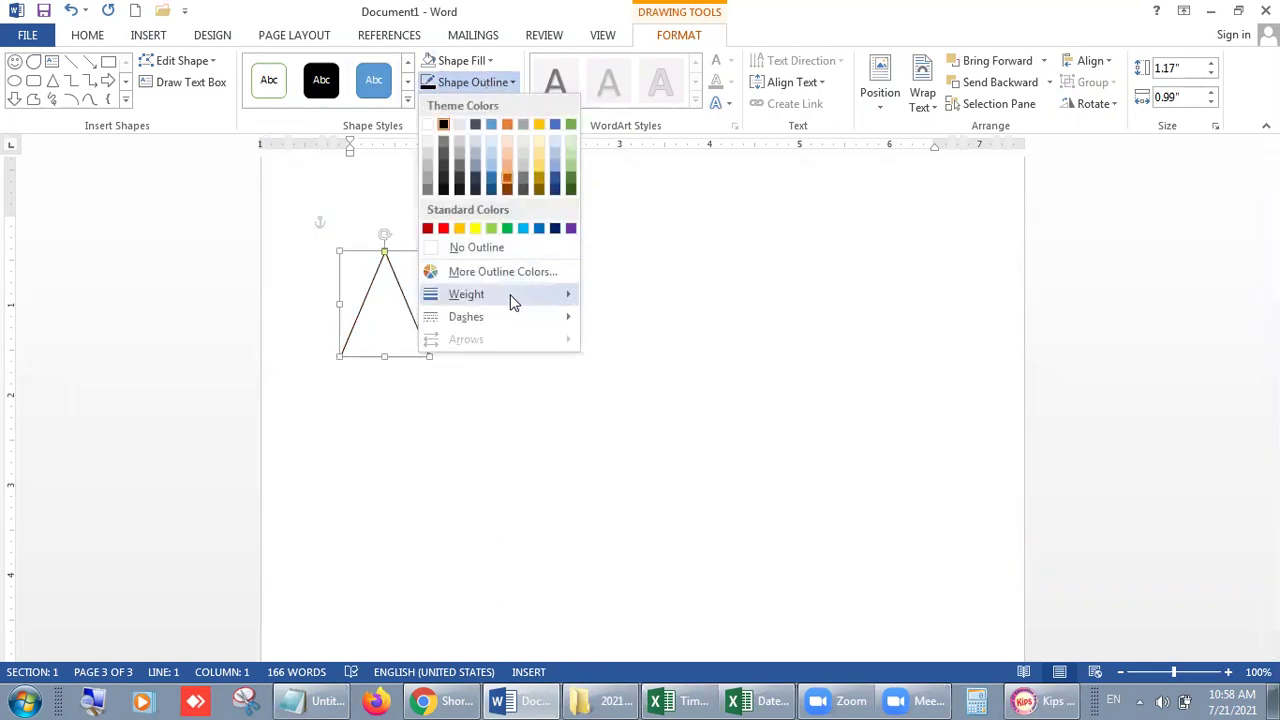
mouse_move(510, 296)
left_click(645, 406)
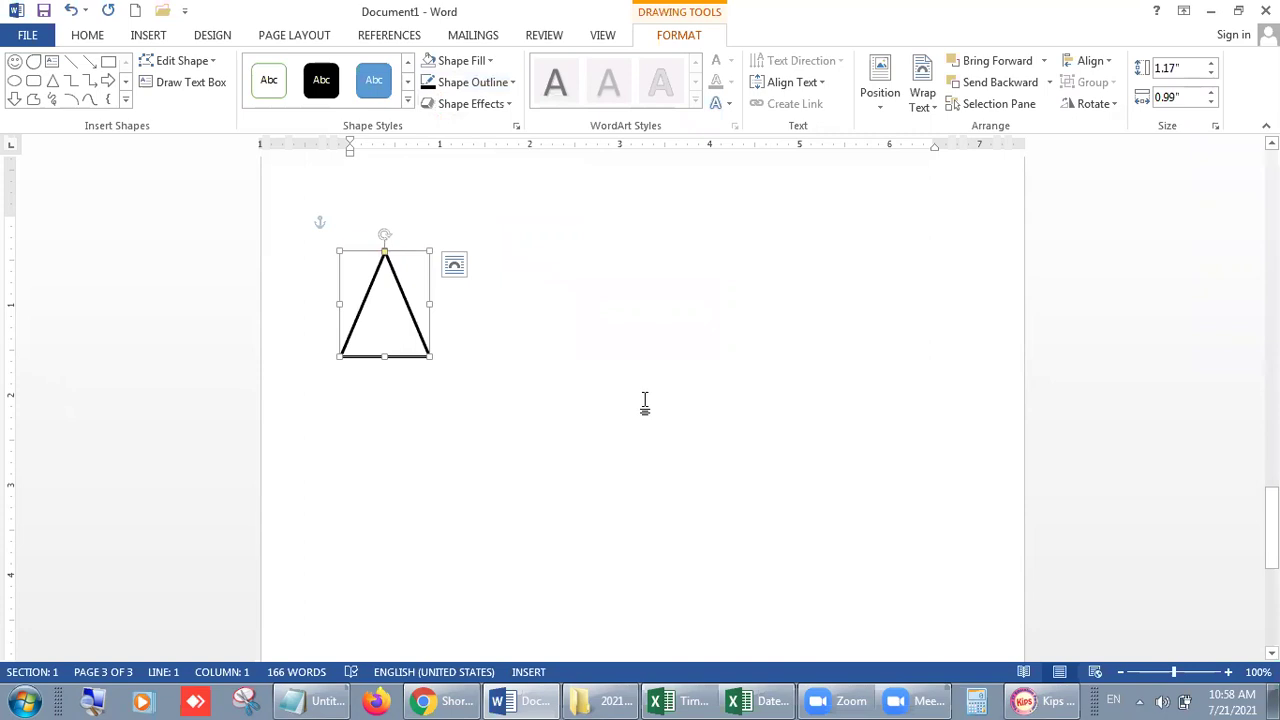
left_click(724, 354)
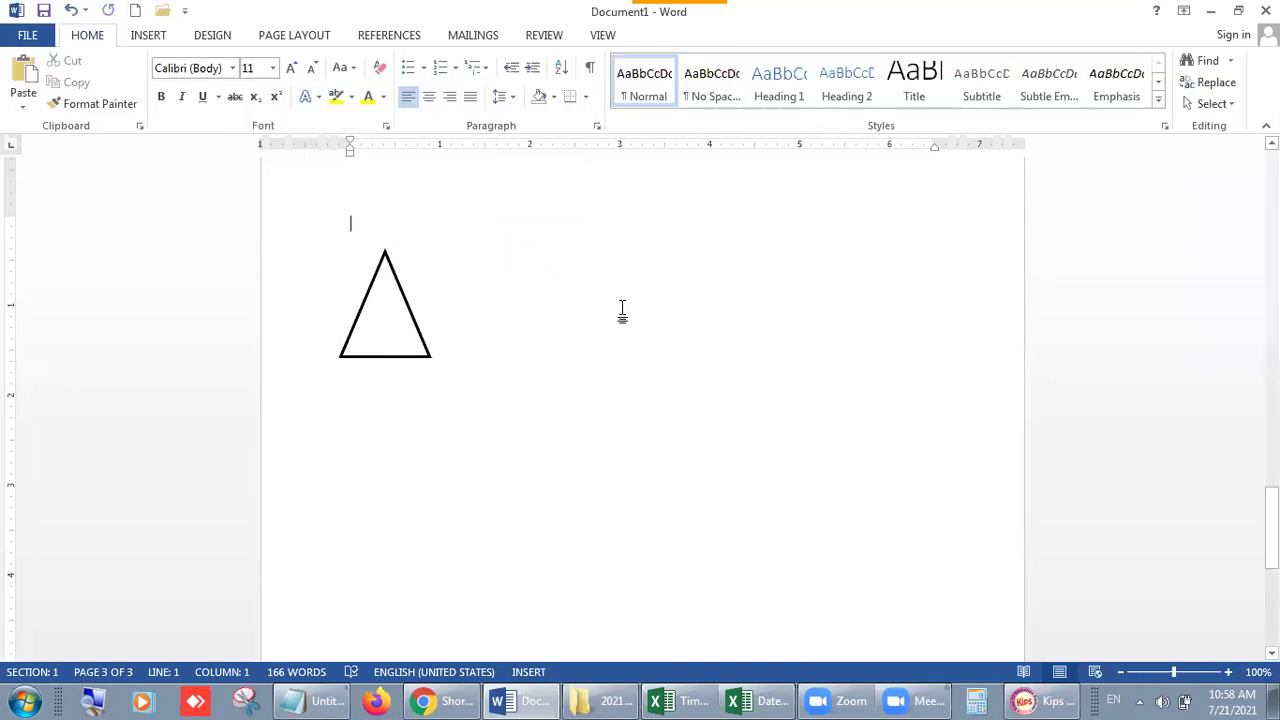
Draw a rectangle about 1.02 inches wide and 1.59 inches high directly beneath the triangle as the hut's front wall
left_click(146, 35)
left_click(257, 100)
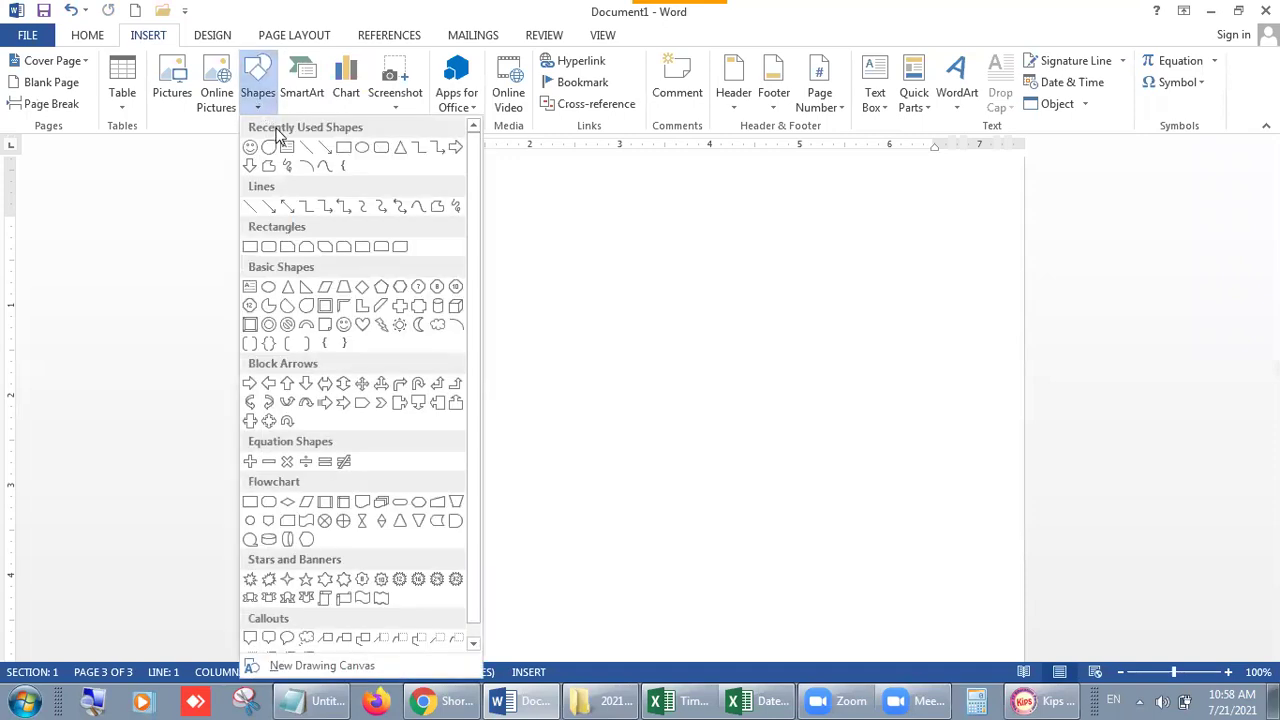
left_click(340, 146)
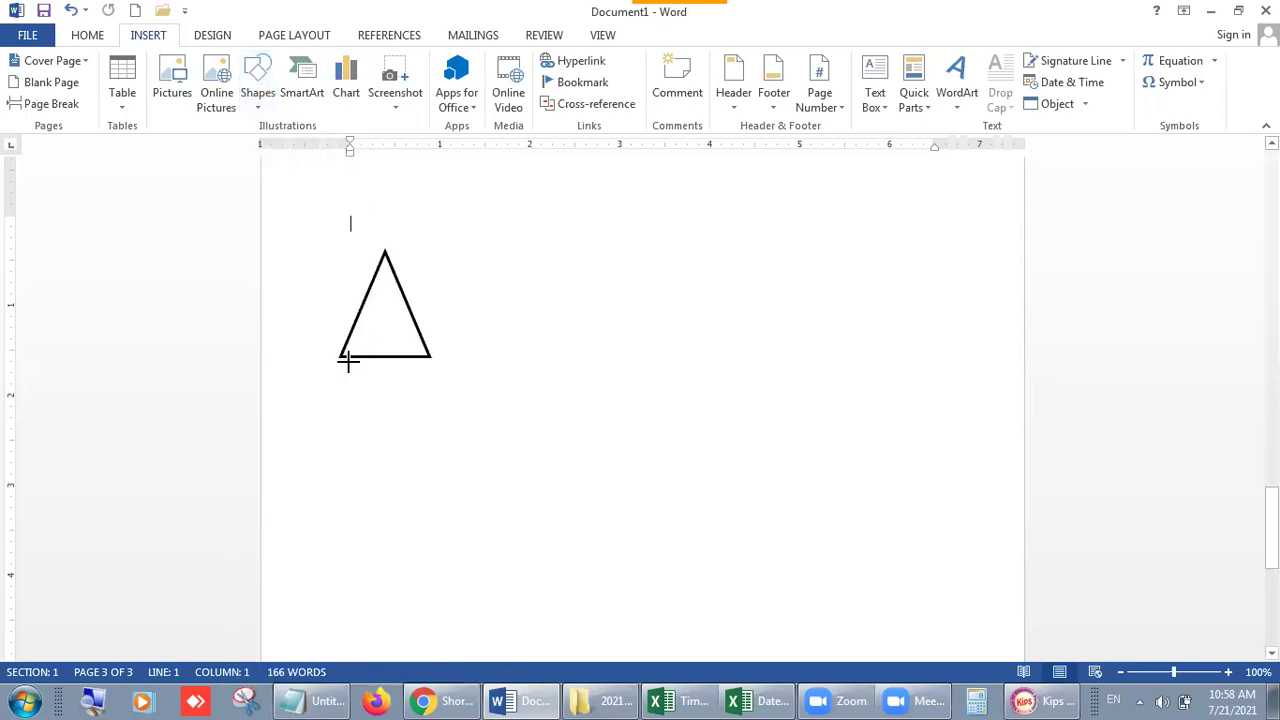
mouse_move(341, 356)
left_mouse_down()
mouse_move(426, 409)
mouse_move(431, 499)
left_mouse_up()
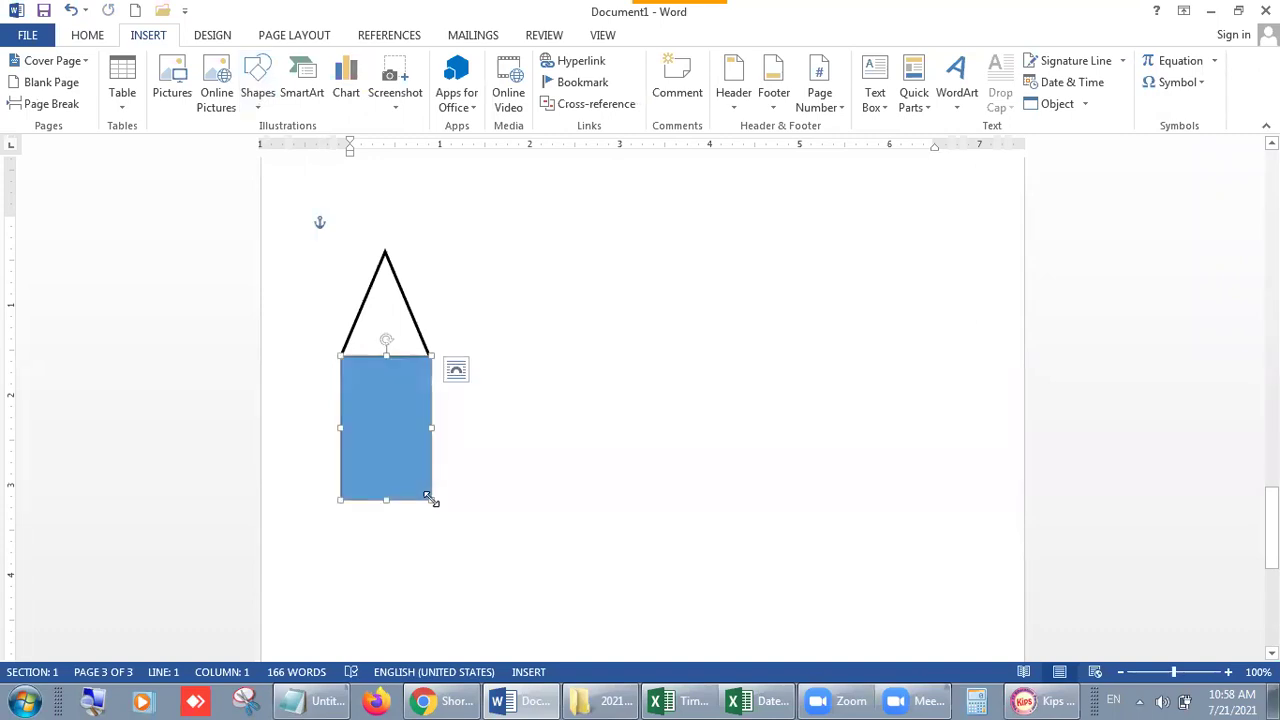
left_click_drag(338, 427, 338, 428)
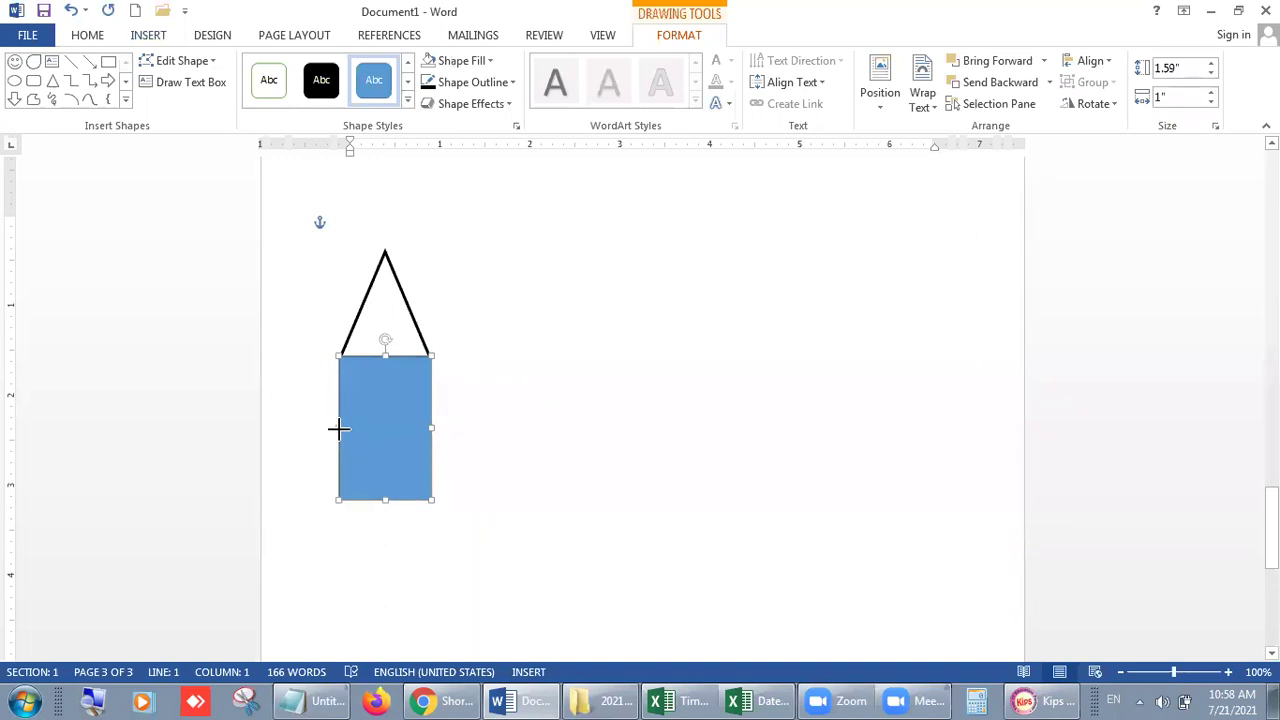
left_click(478, 443)
Remove the rectangle's fill, give it a black 2¼ pt outline, and line its side up with the triangle's base
left_click(400, 413)
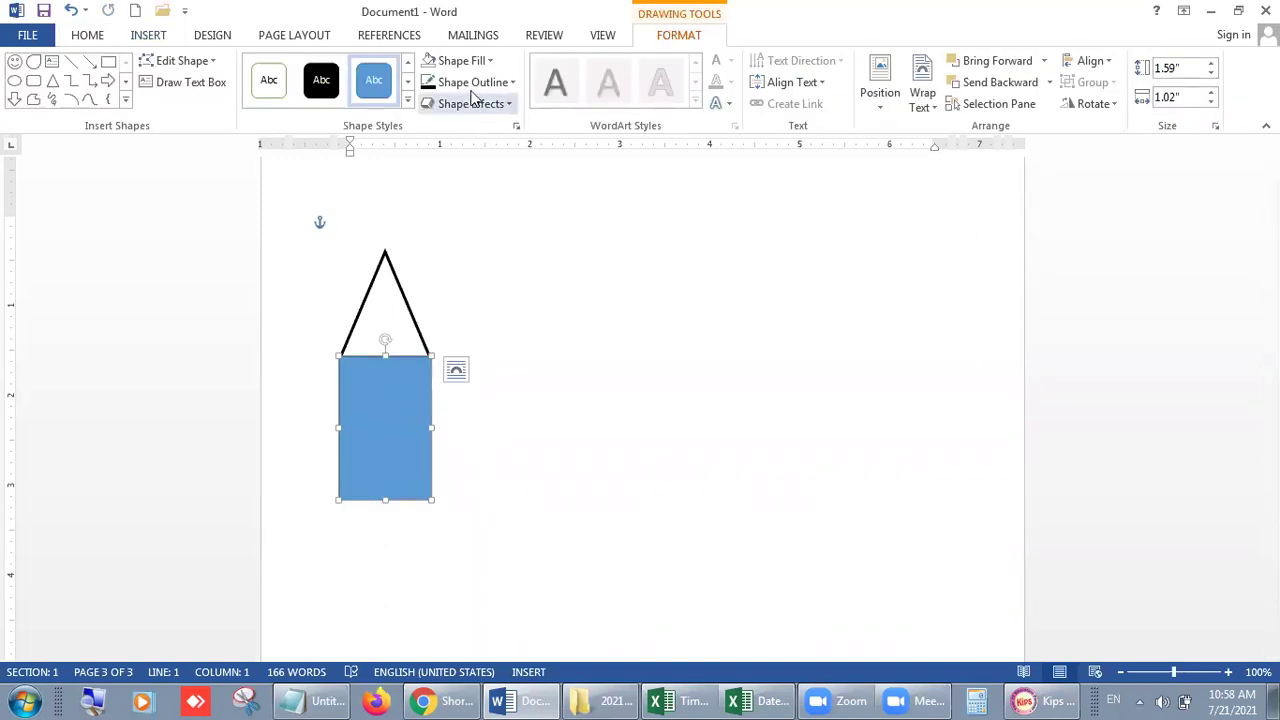
left_click(432, 62)
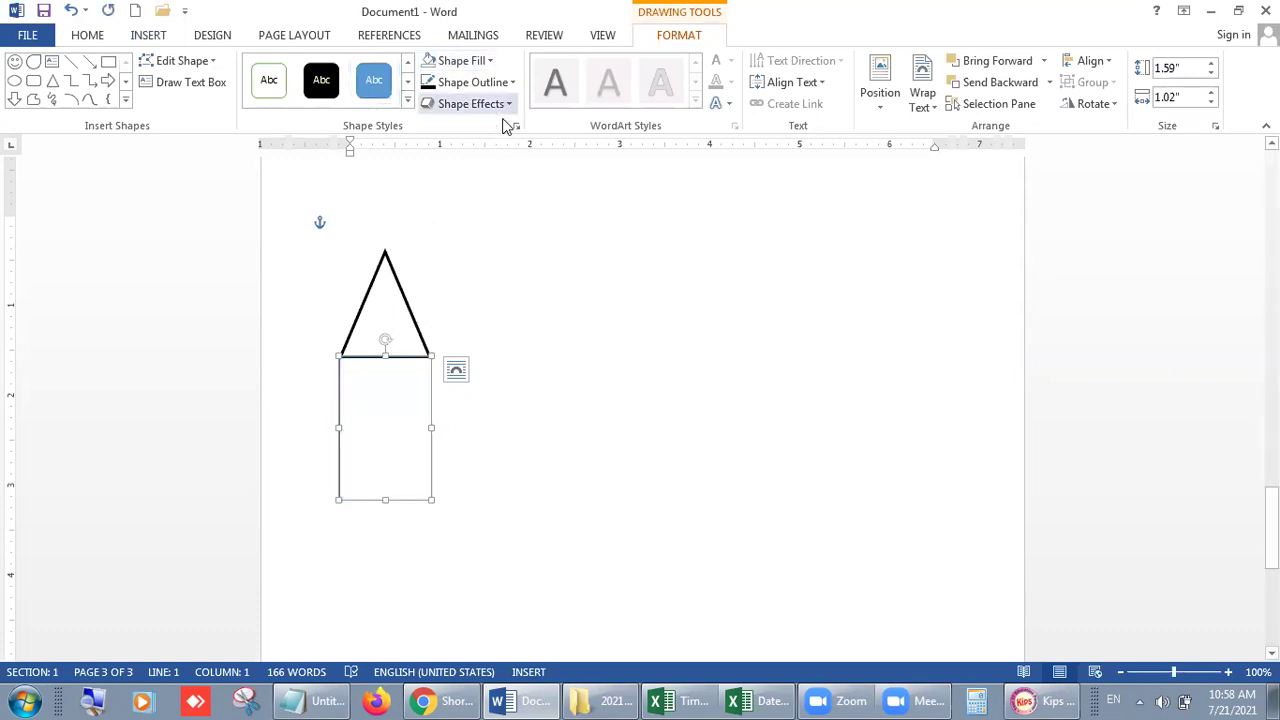
left_click(489, 84)
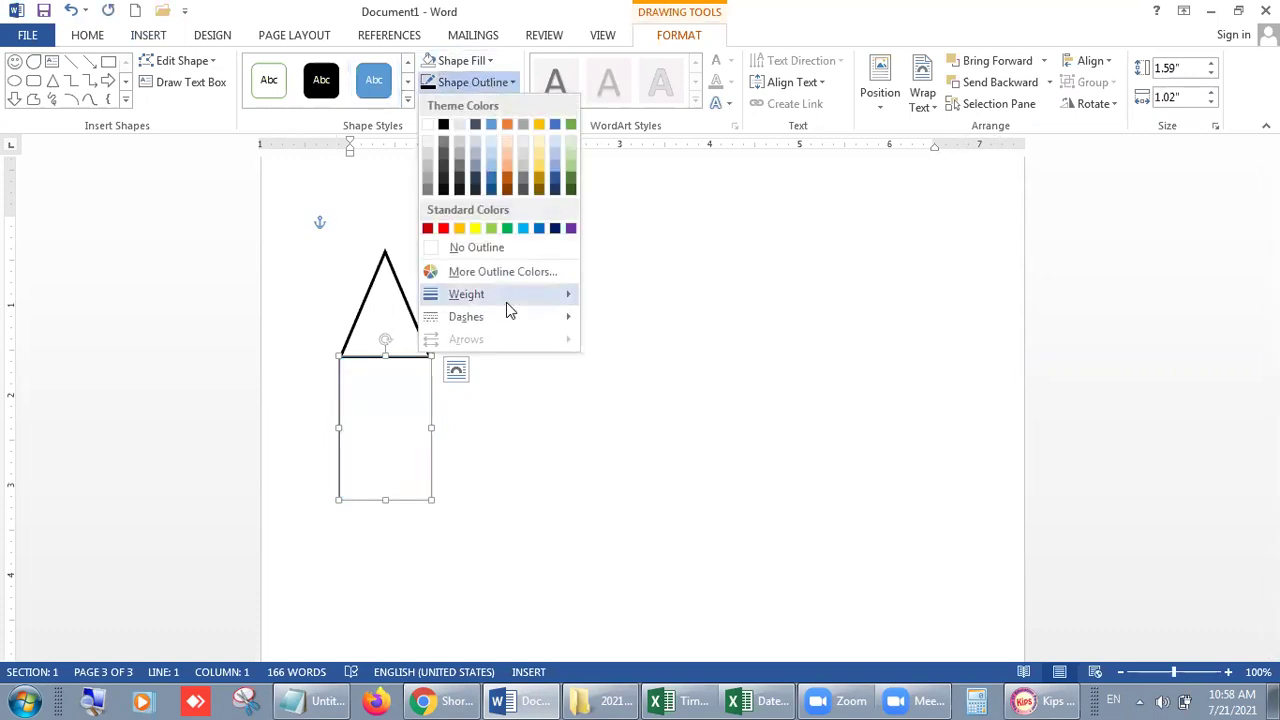
mouse_move(506, 298)
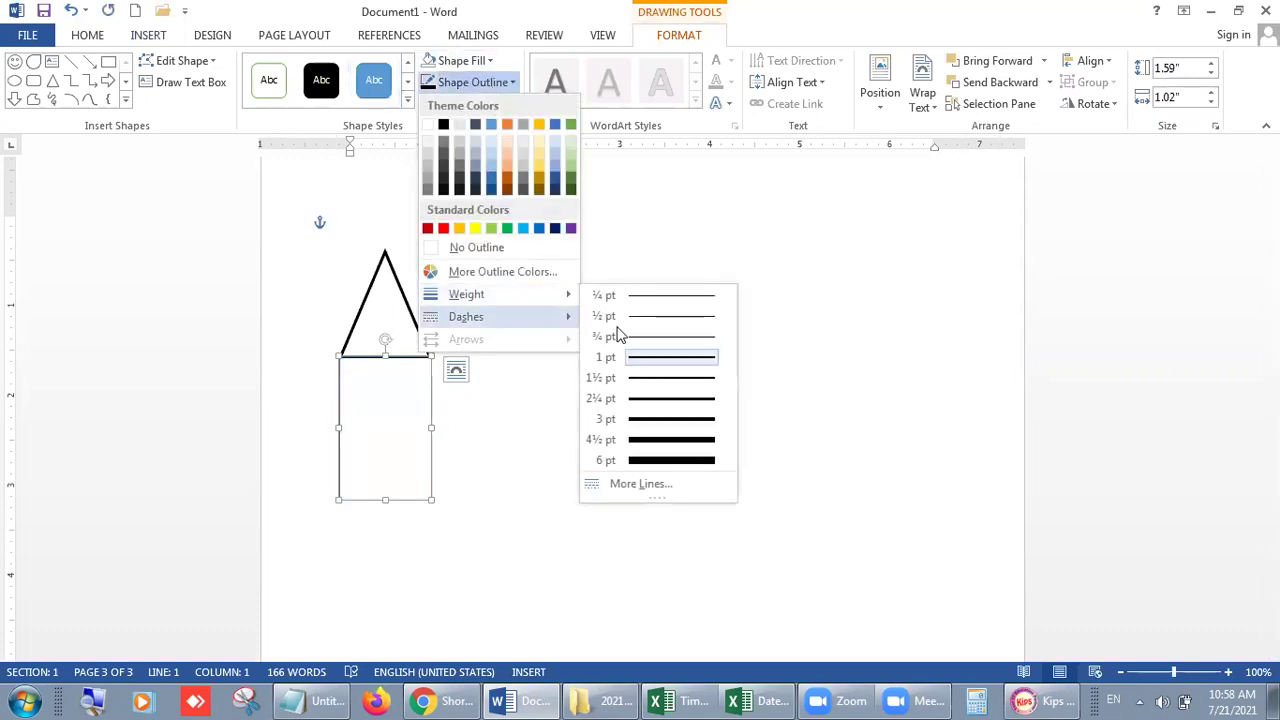
left_click(652, 399)
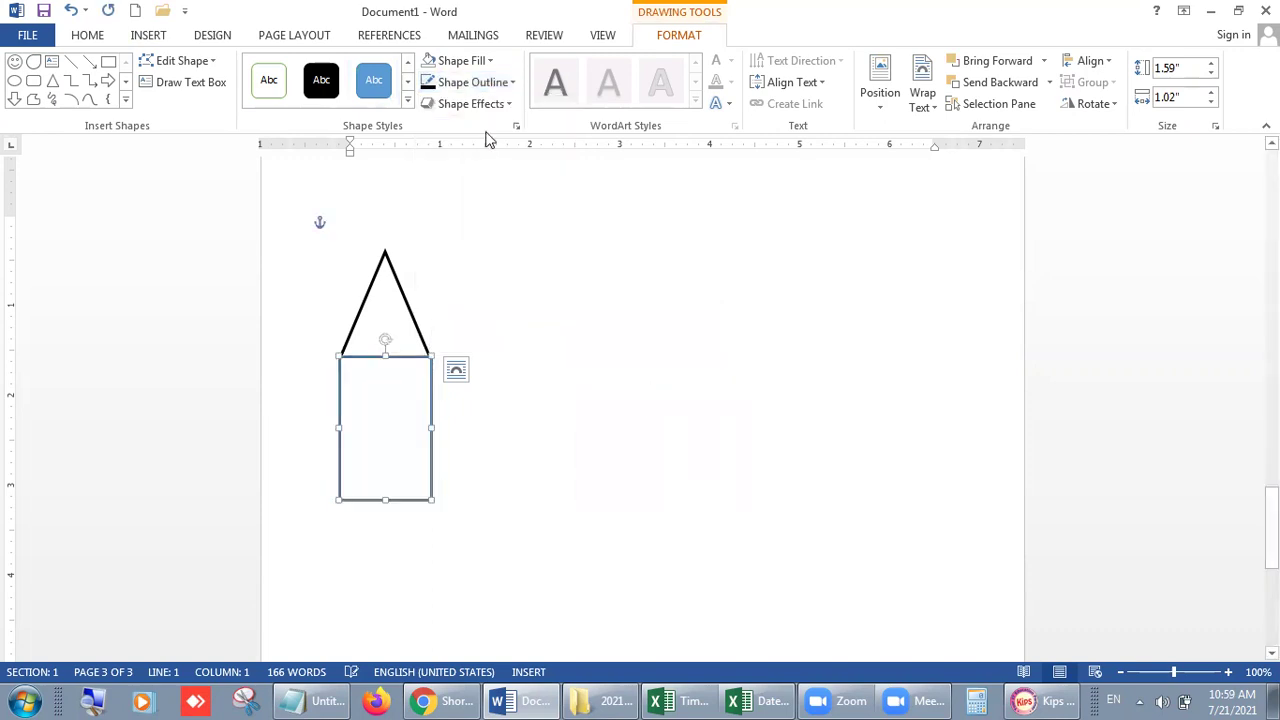
left_click(490, 88)
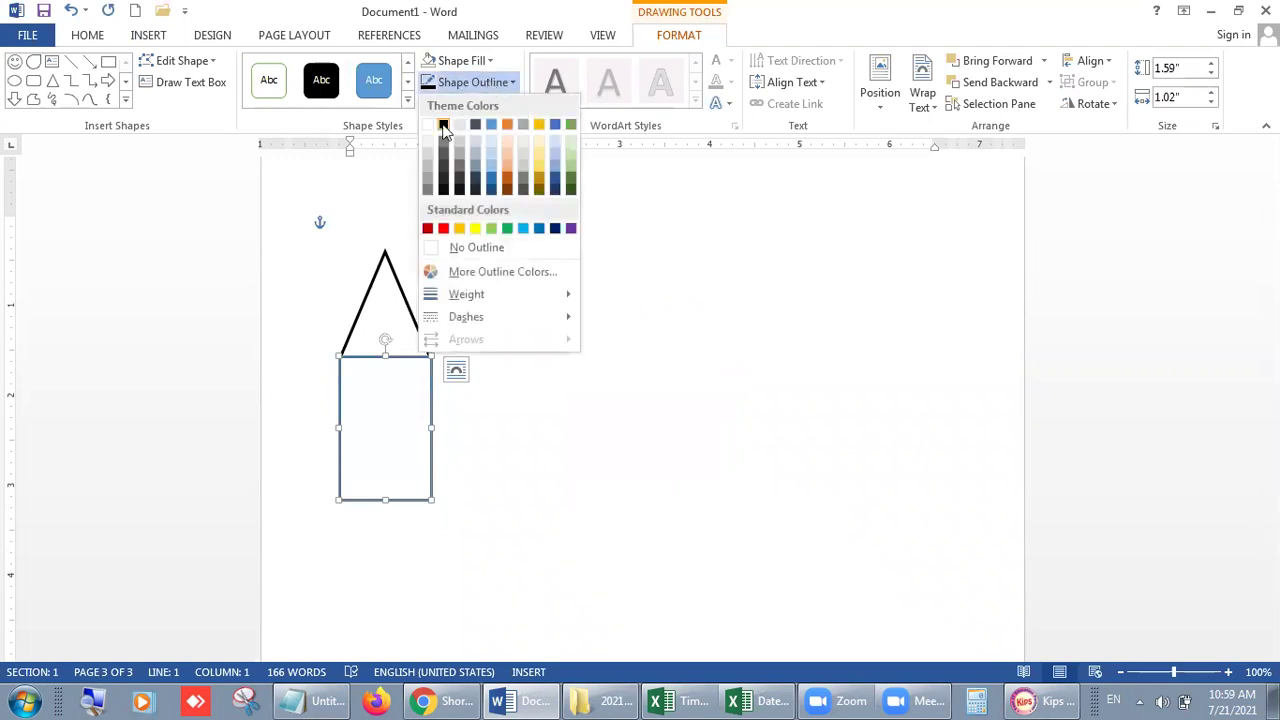
left_click(441, 125)
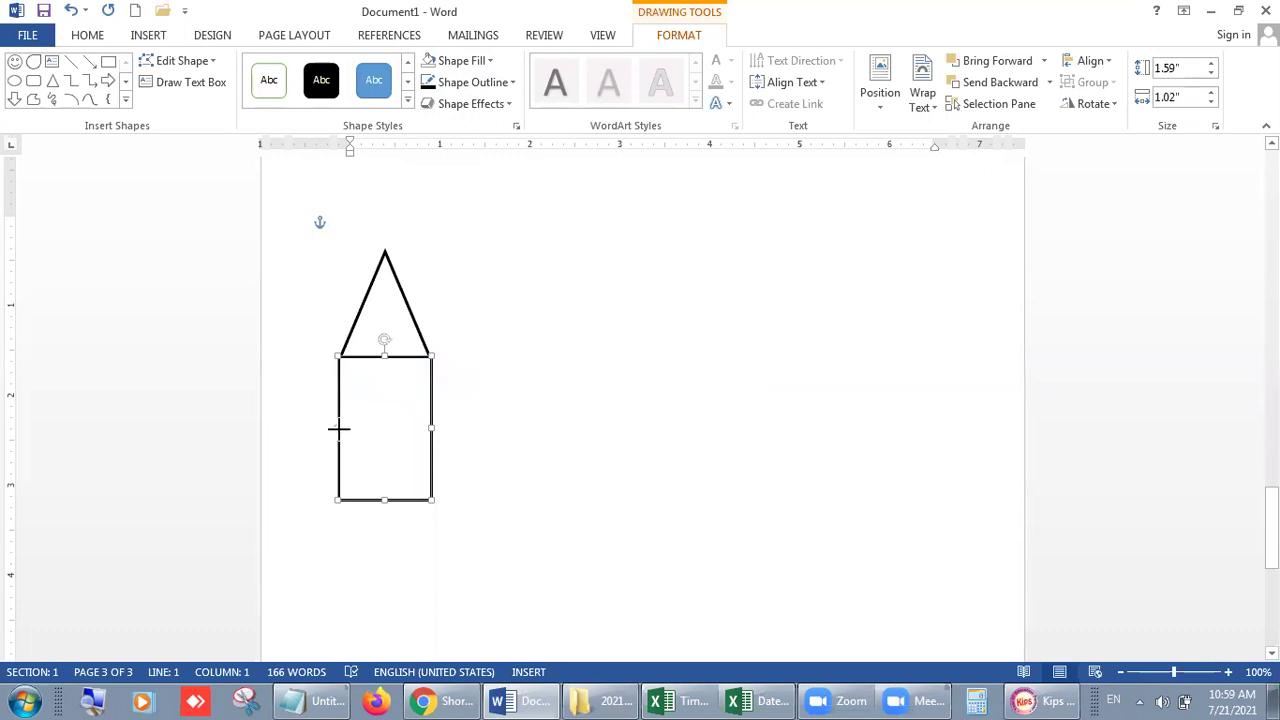
left_click_drag(338, 428, 343, 423)
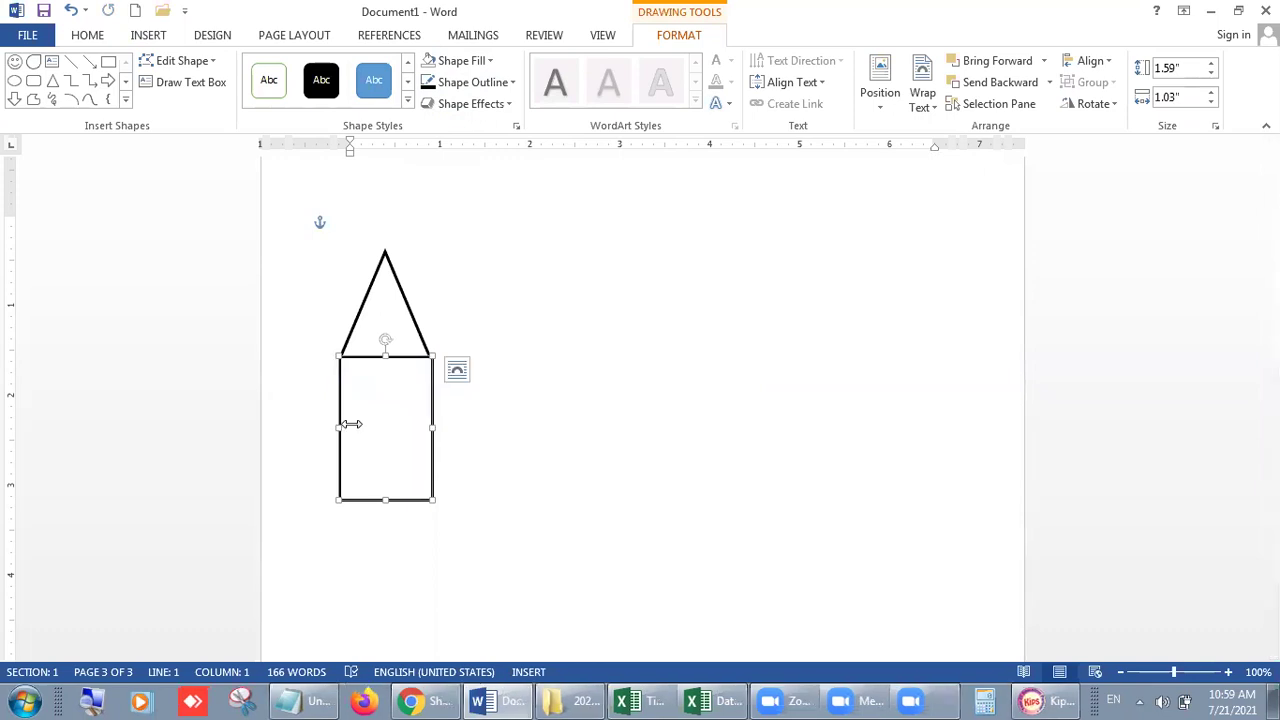
left_click(763, 451)
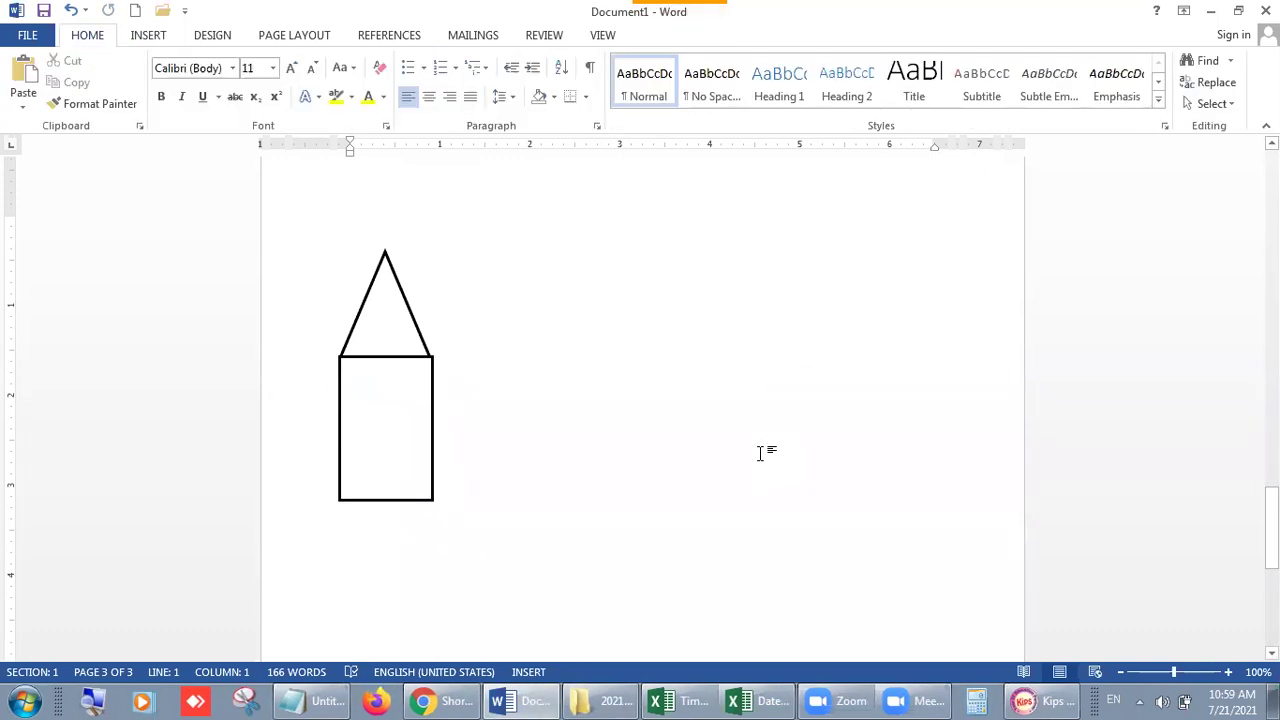
Check the hut illustration in Kips Learning, return to Word, and place a widened copy of the rectangle beside the front wall
left_click(1030, 700)
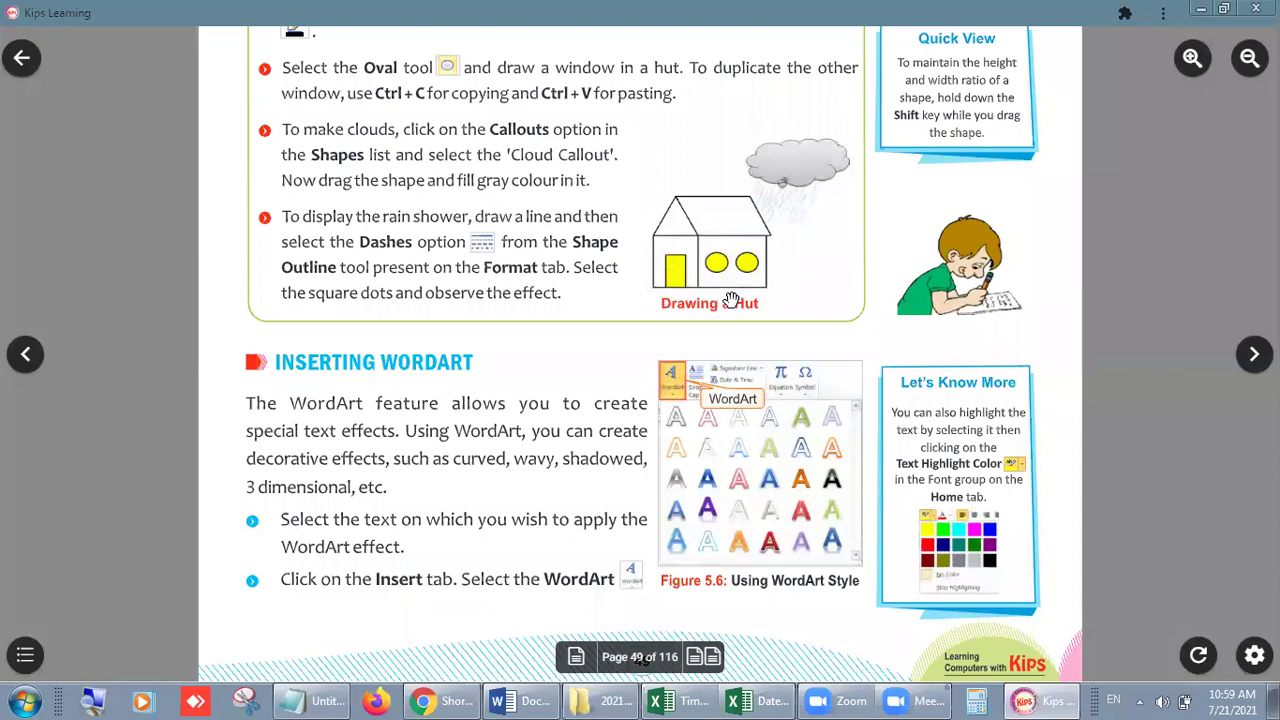
left_click(510, 700)
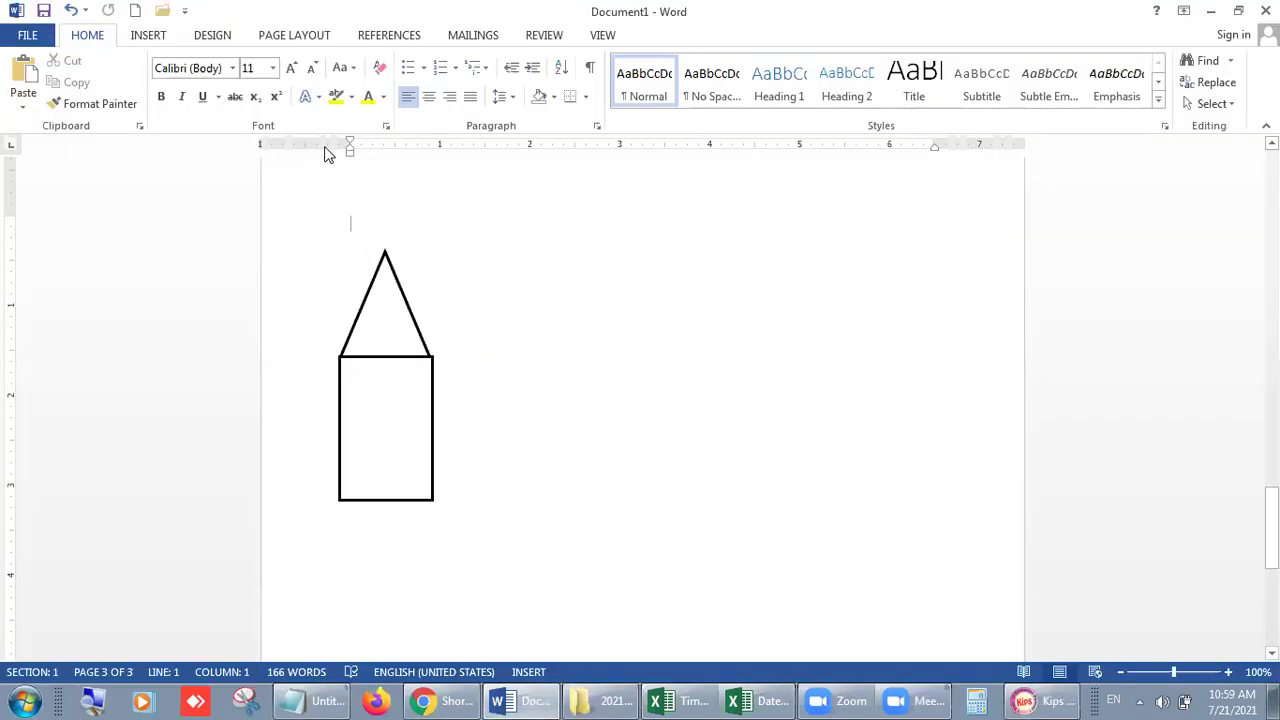
left_click(432, 405)
left_click_drag(437, 410, 683, 431, "ctrl")
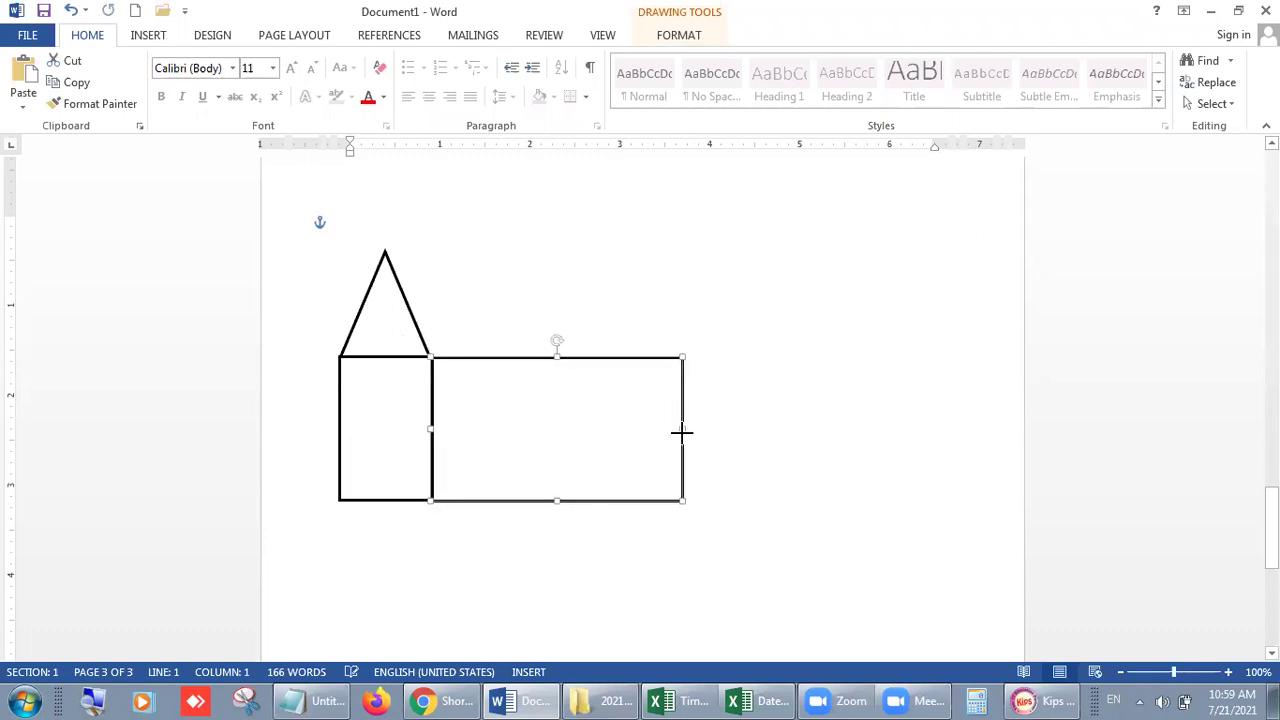
left_click(748, 437)
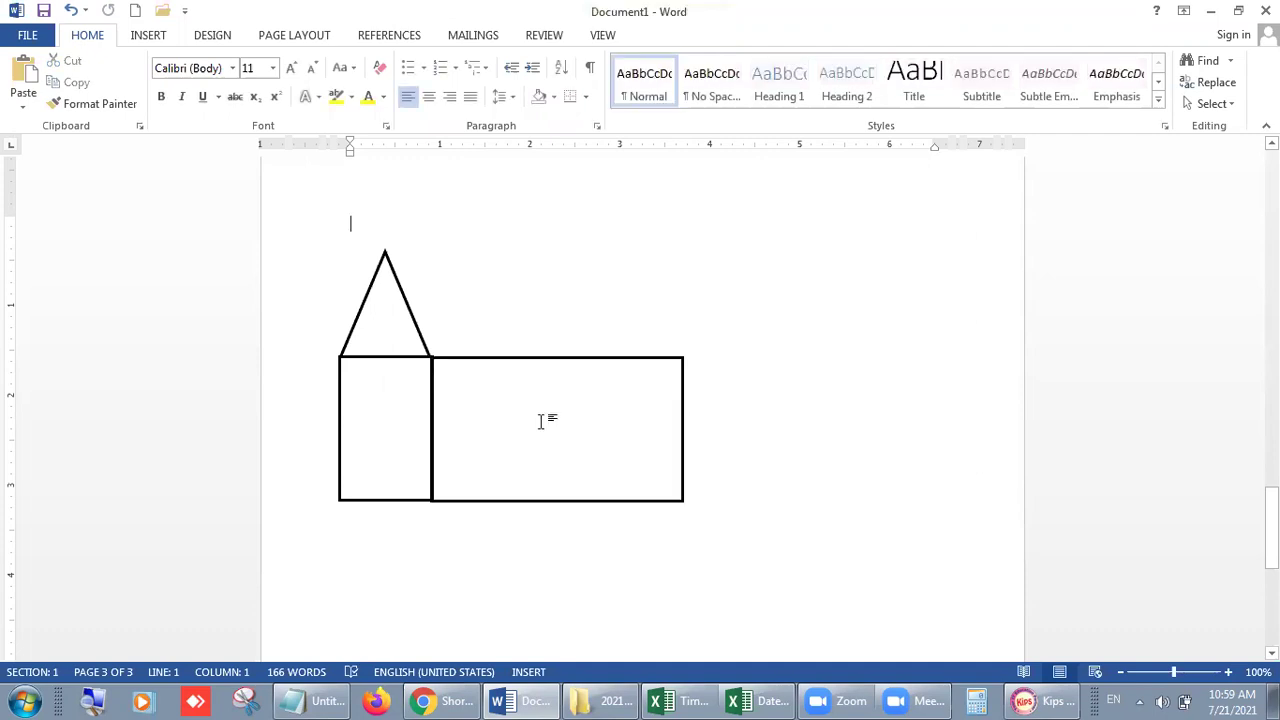
left_click(455, 363)
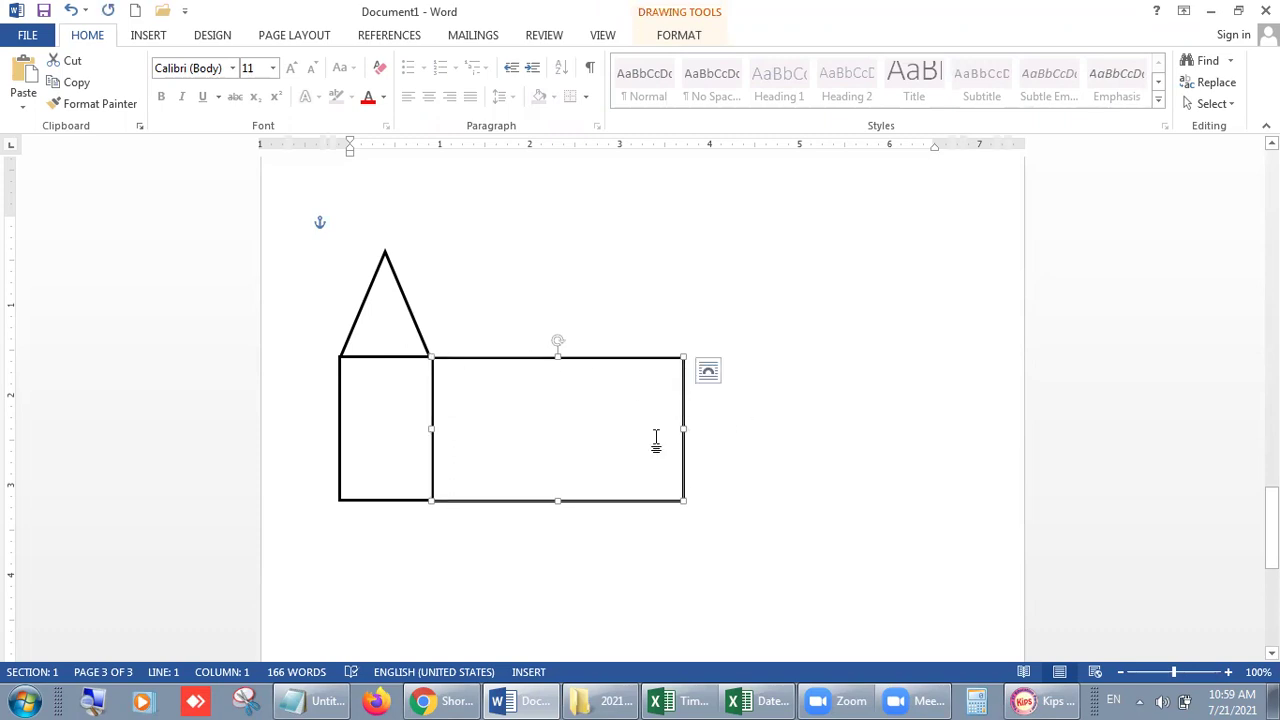
Paste a copy of the narrow rectangle, shrink it to about 0.66 by 1.22 inches as a door in the front wall, and fill it yellow
left_click(791, 459)
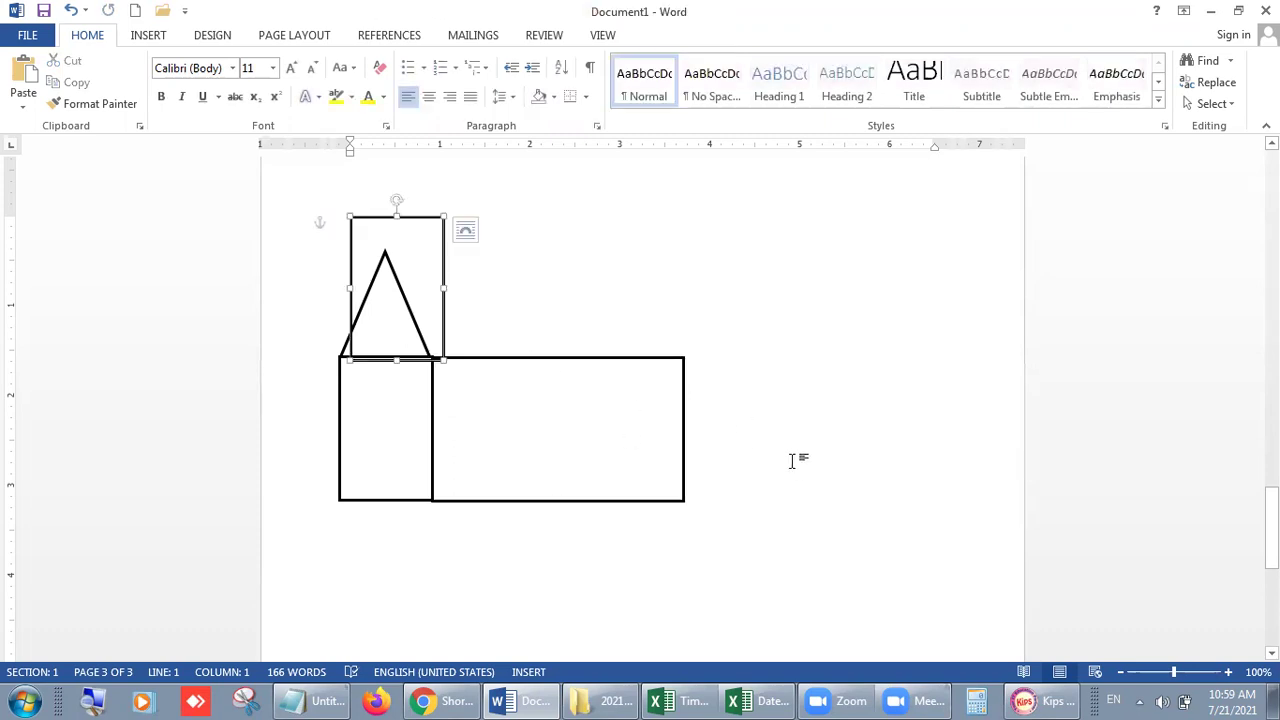
left_click_drag(443, 358, 410, 326)
left_click_drag(390, 220, 392, 386)
left_click(784, 332)
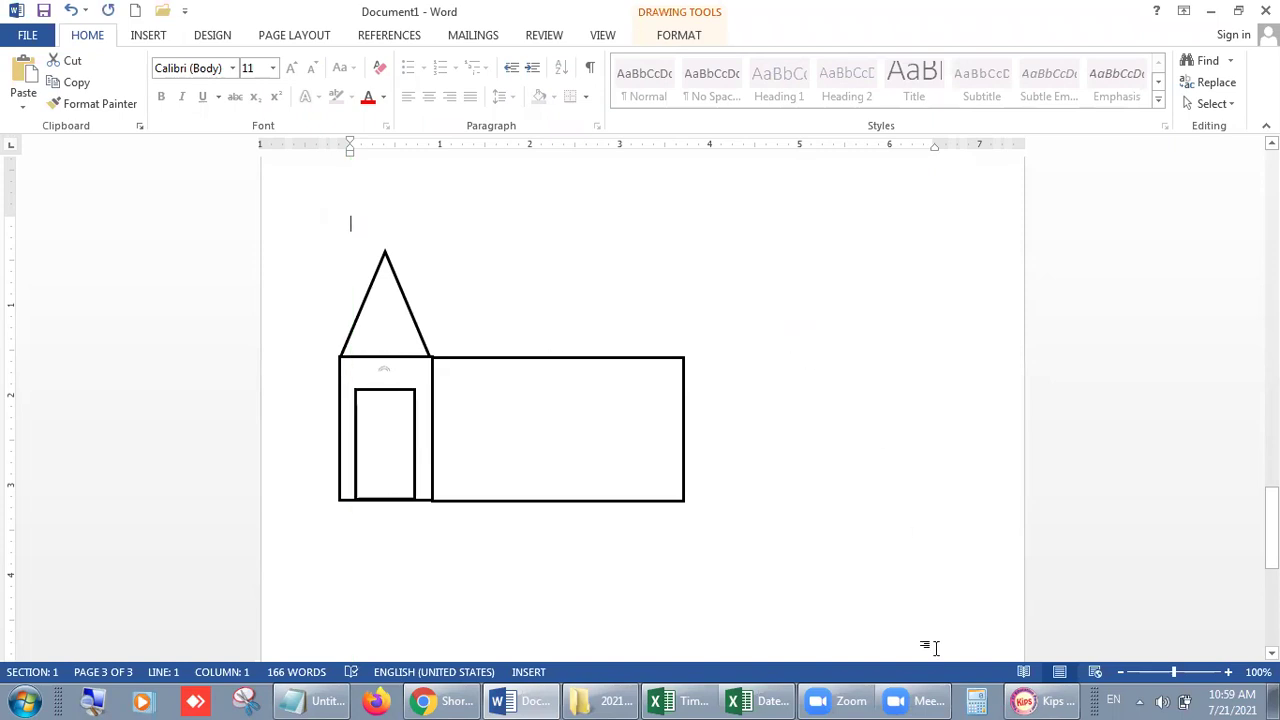
left_click(1024, 701)
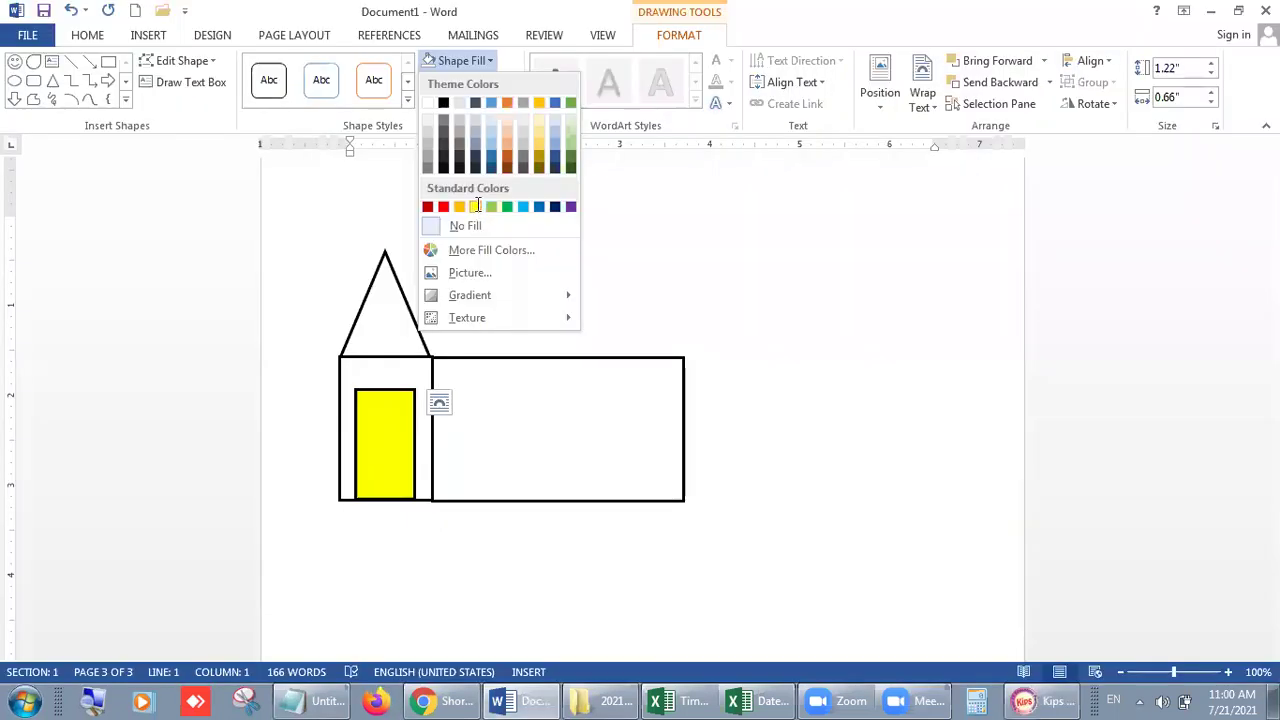
left_click(808, 408)
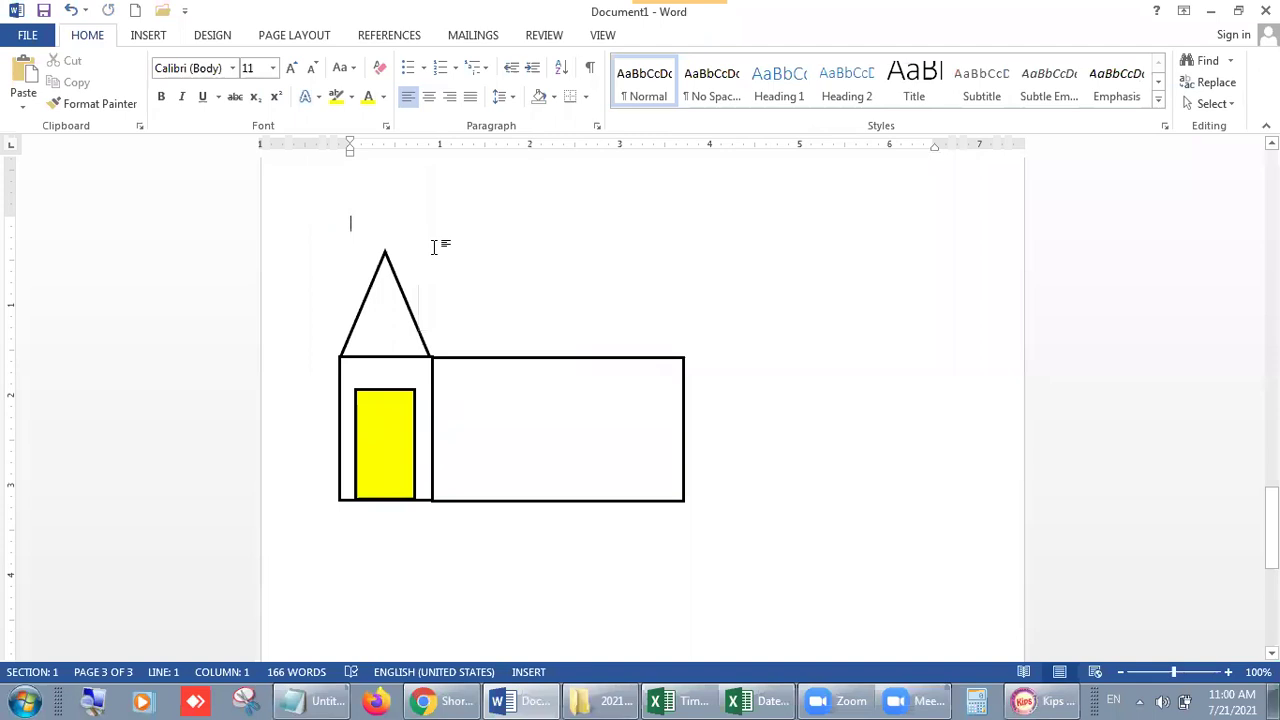
Widen the triangle slightly on both sides so its base matches the width of the front wall
left_click(400, 288)
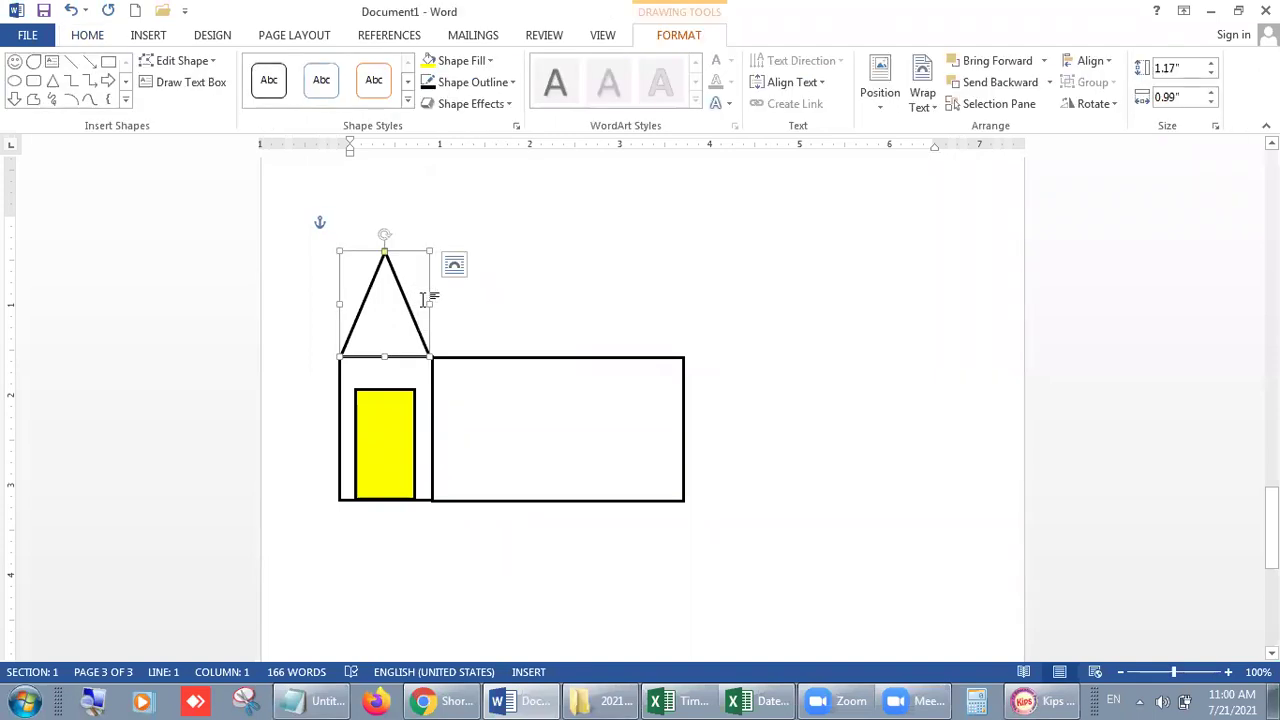
left_click_drag(430, 303, 433, 303)
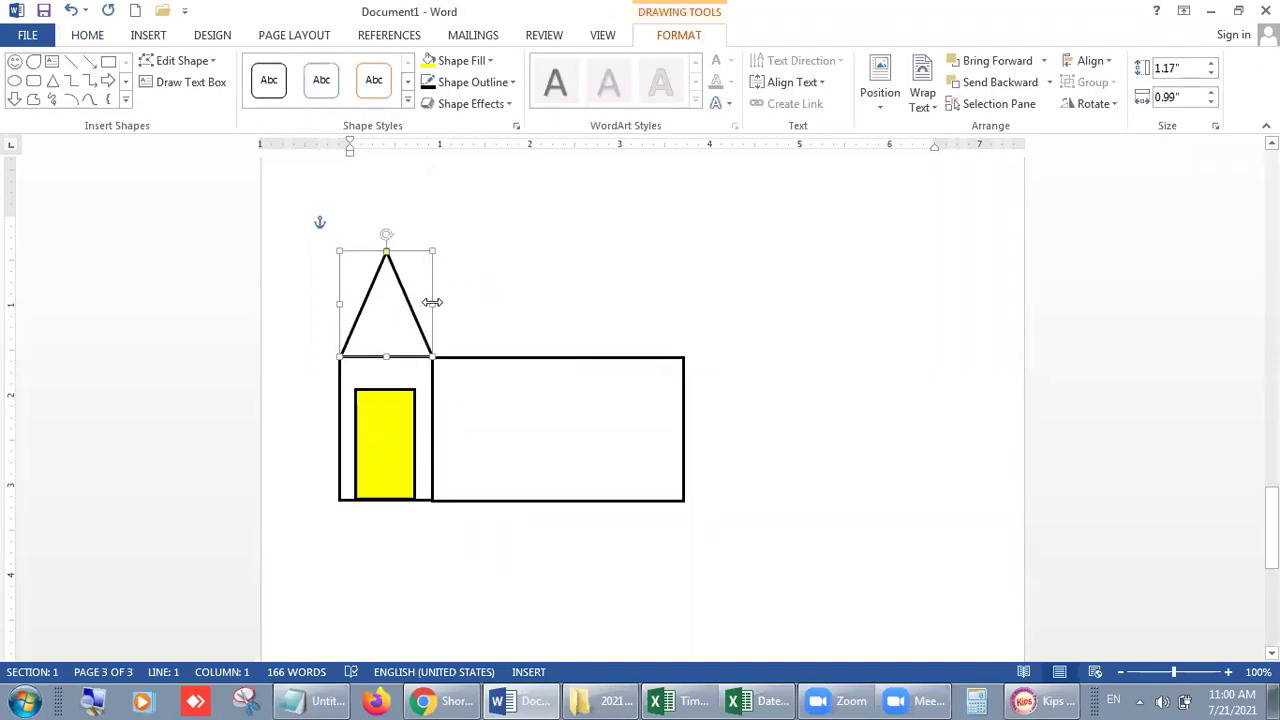
left_click(503, 328)
left_click(408, 307)
left_click_drag(338, 303, 338, 303)
left_click(497, 288)
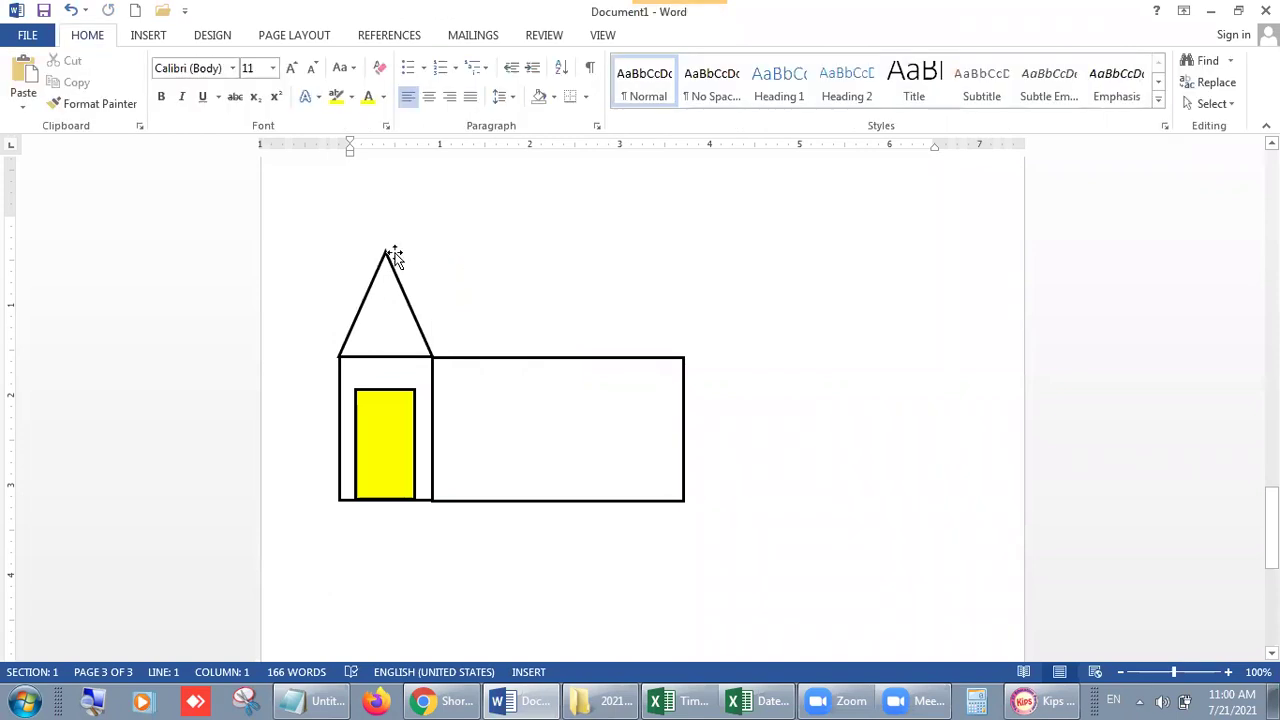
Draw a horizontal line about 2.84 inches long from the triangle's apex above the wide rectangle as the roof ridge
left_click(148, 35)
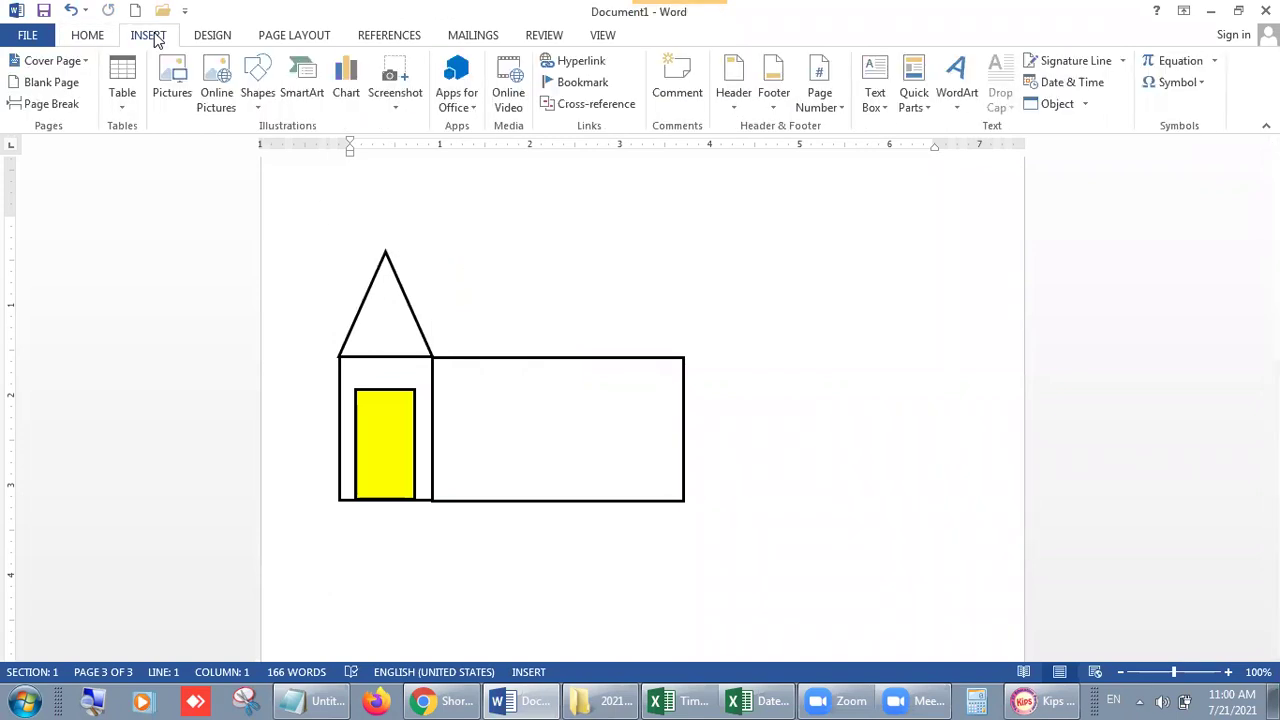
left_click(258, 92)
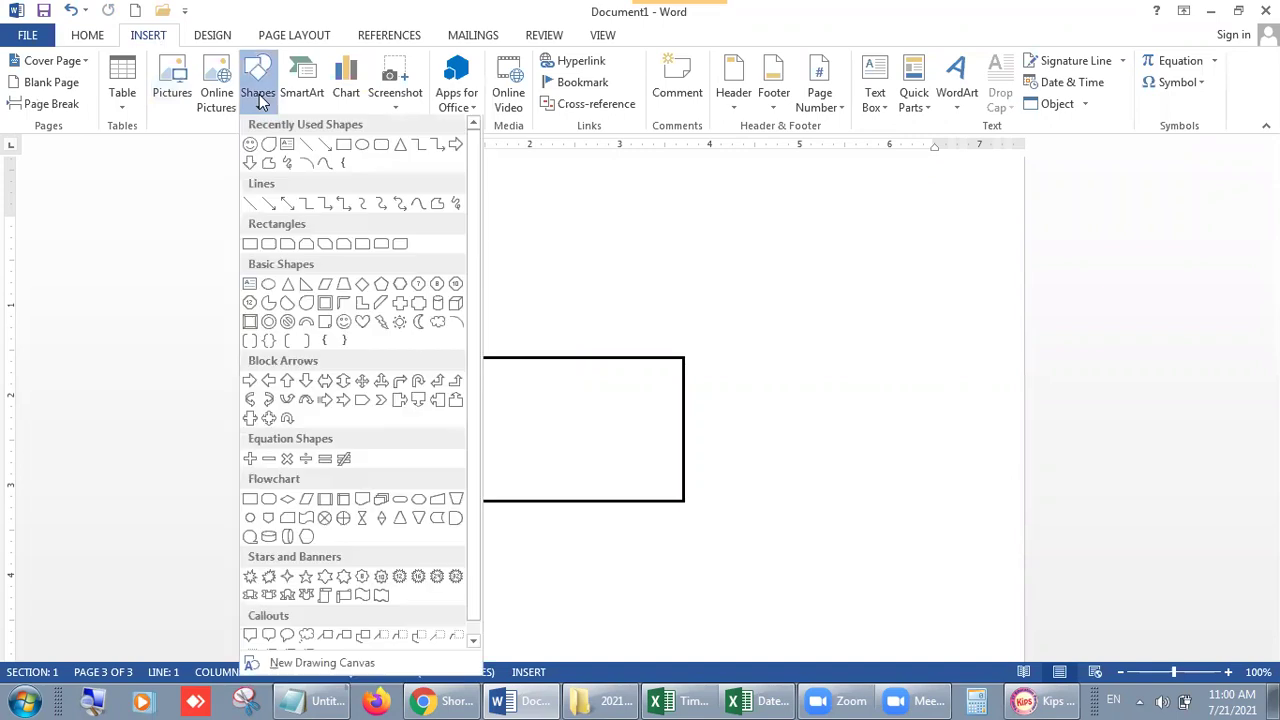
left_click(307, 148)
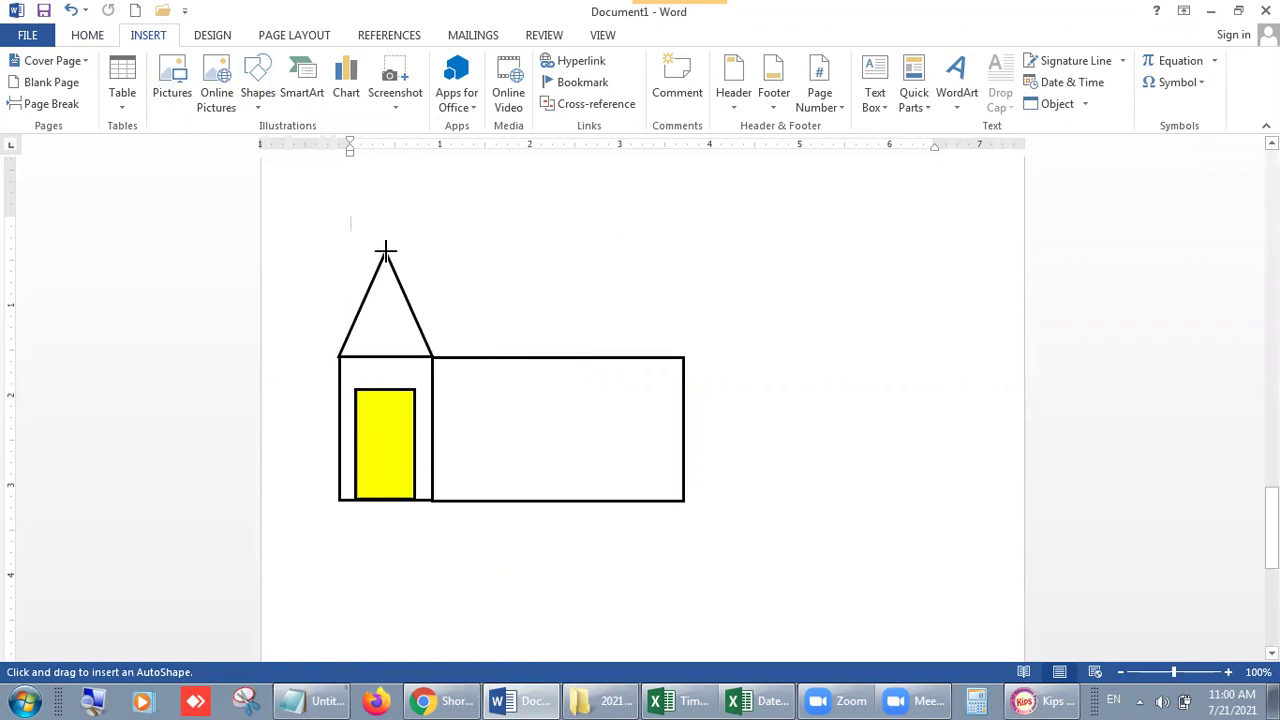
mouse_move(388, 251)
left_mouse_down()
mouse_move(664, 251)
mouse_move(642, 253)
left_mouse_up()
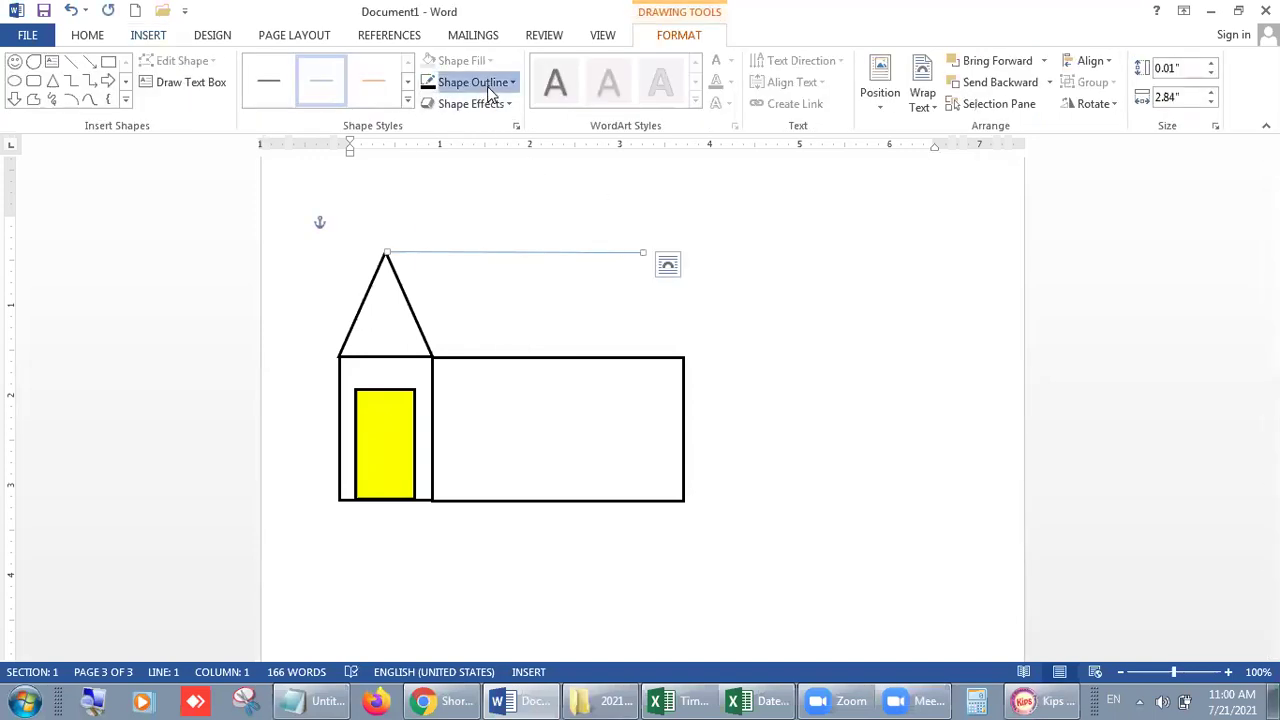
Set the roof ridge line's outline to black with a 2¼ pt weight, and deselect it
left_click(487, 84)
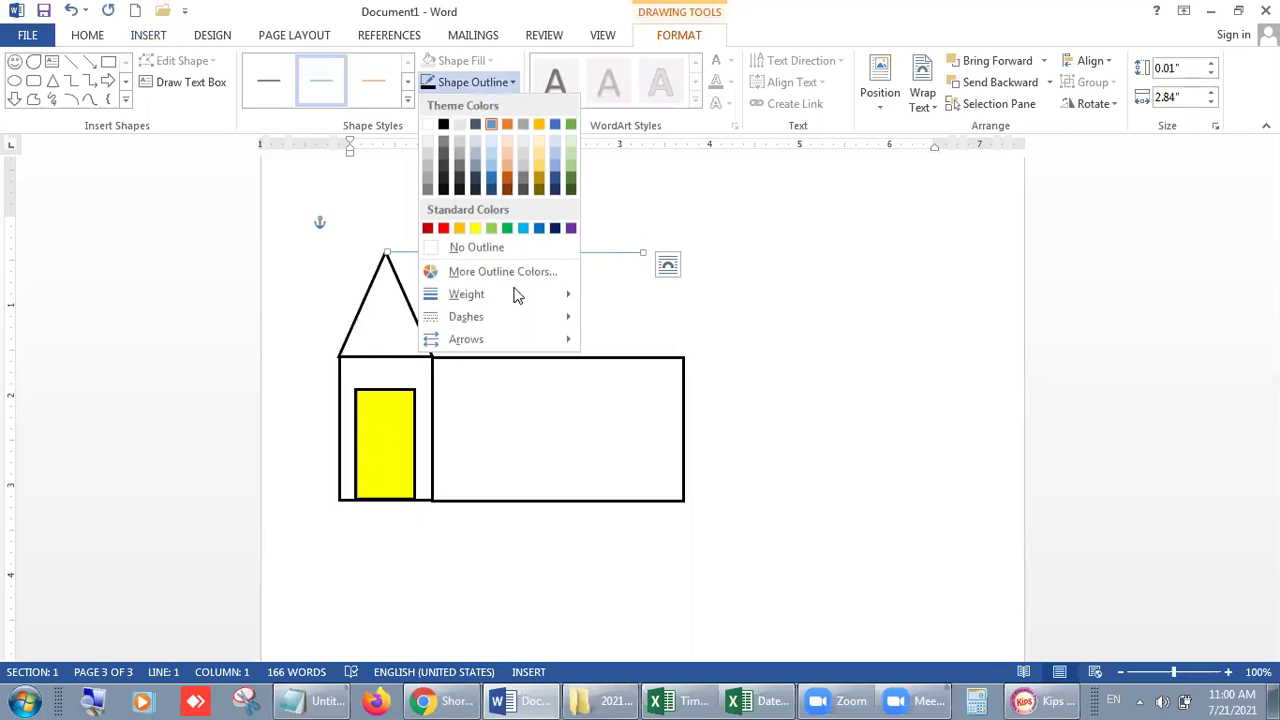
mouse_move(466, 294)
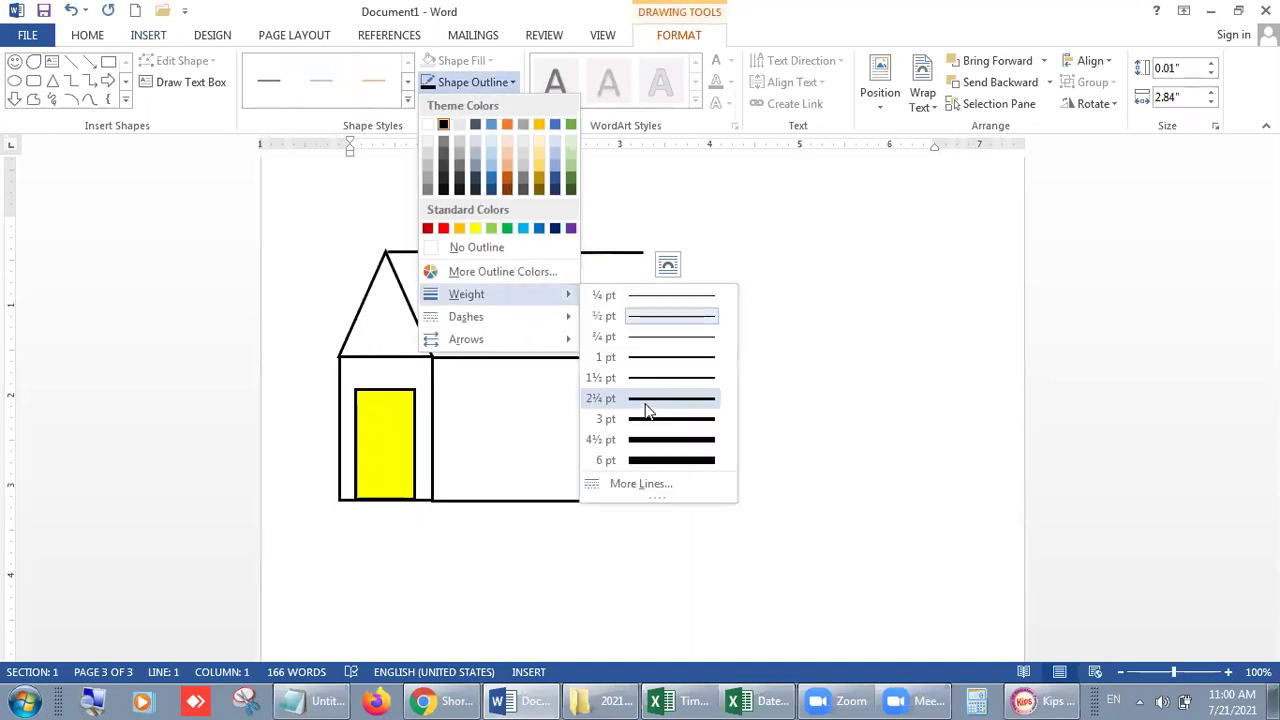
left_click(645, 408)
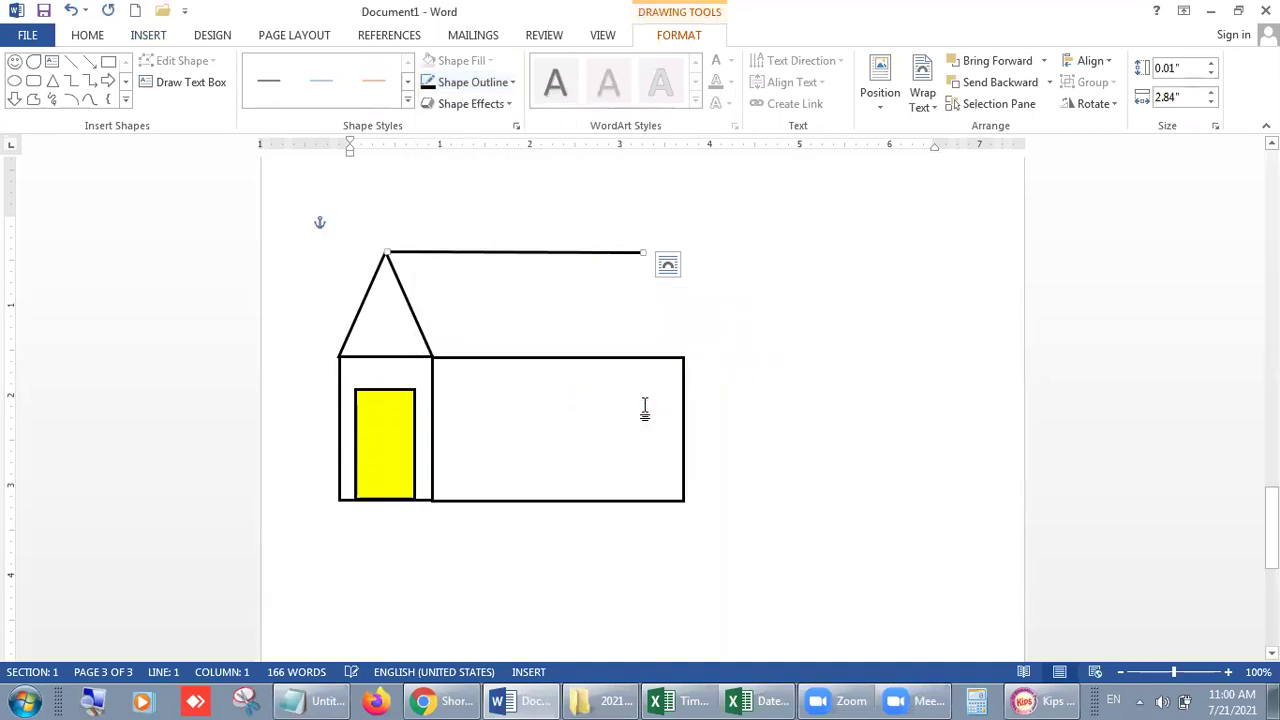
left_click(805, 338)
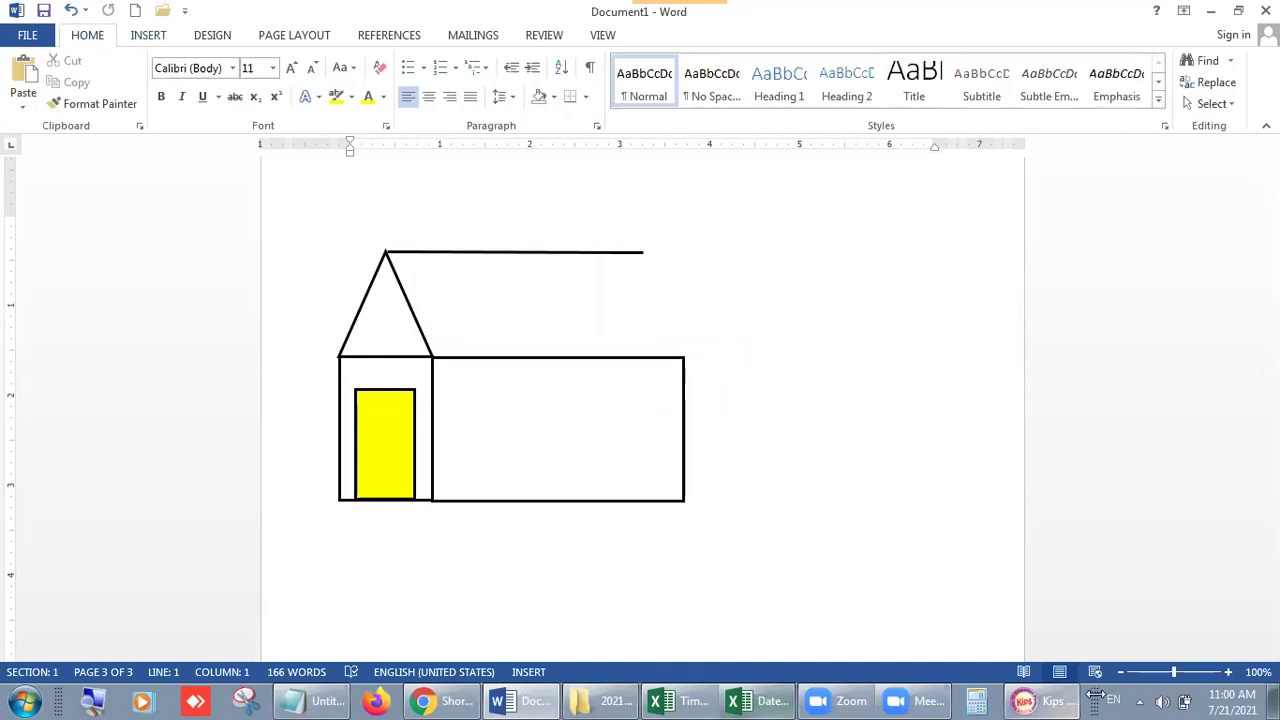
Check the roof in the textbook's hut illustration in Kips Learning and return to the Word document
left_click(1045, 700)
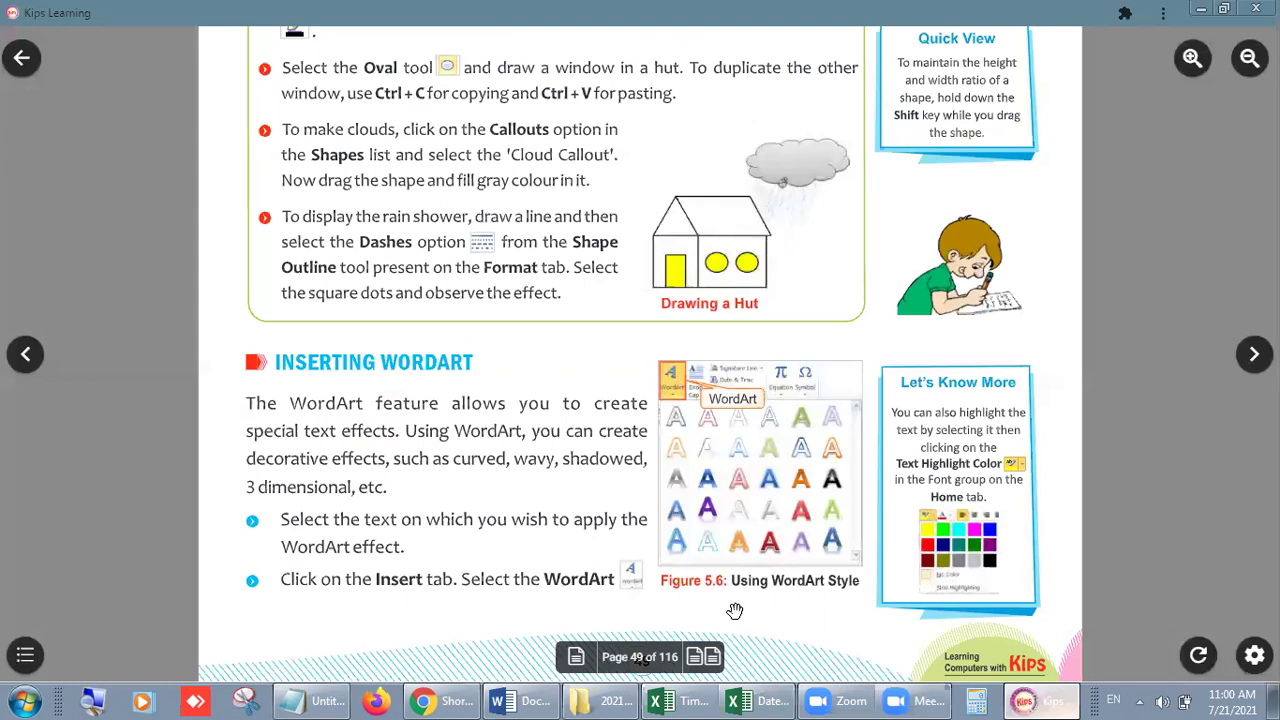
left_click(522, 698)
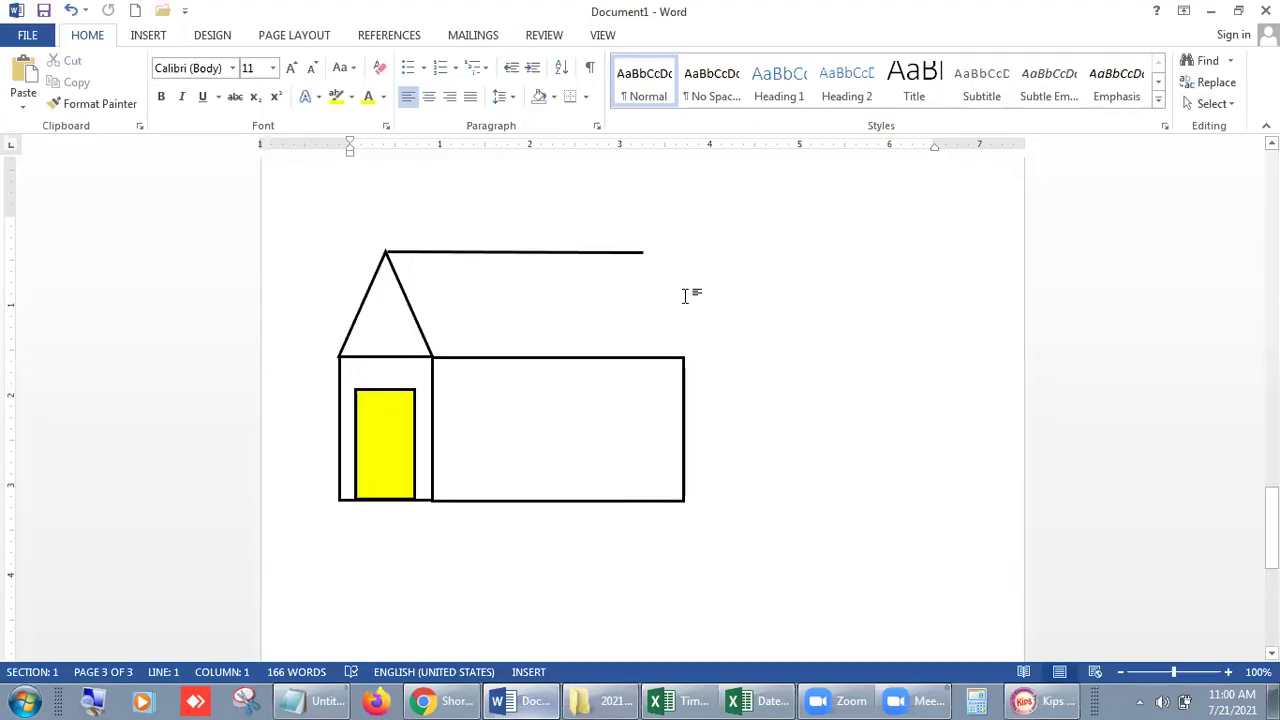
Draw a slanted line about 1.16 inches high and 0.71 inches wide from the ridge's free end down past the wide rectangle's upper corner
left_click(1040, 698)
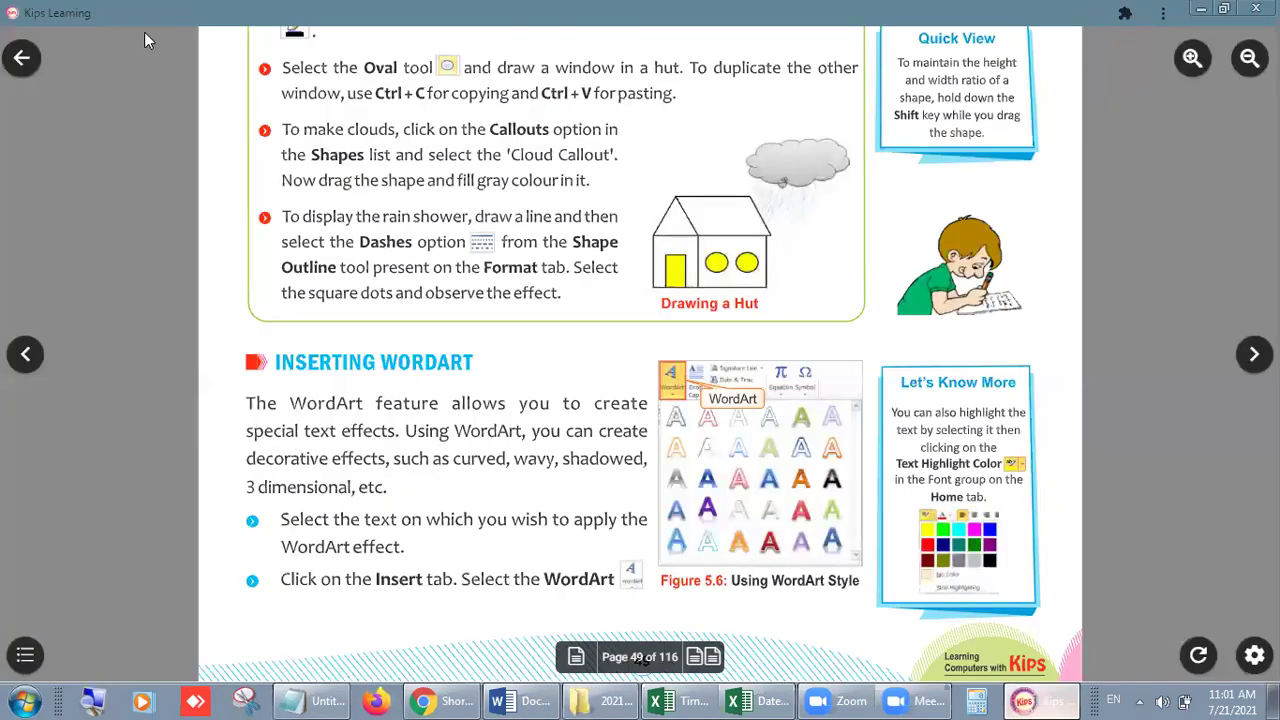
key("alt+Tab")
left_click(257, 108)
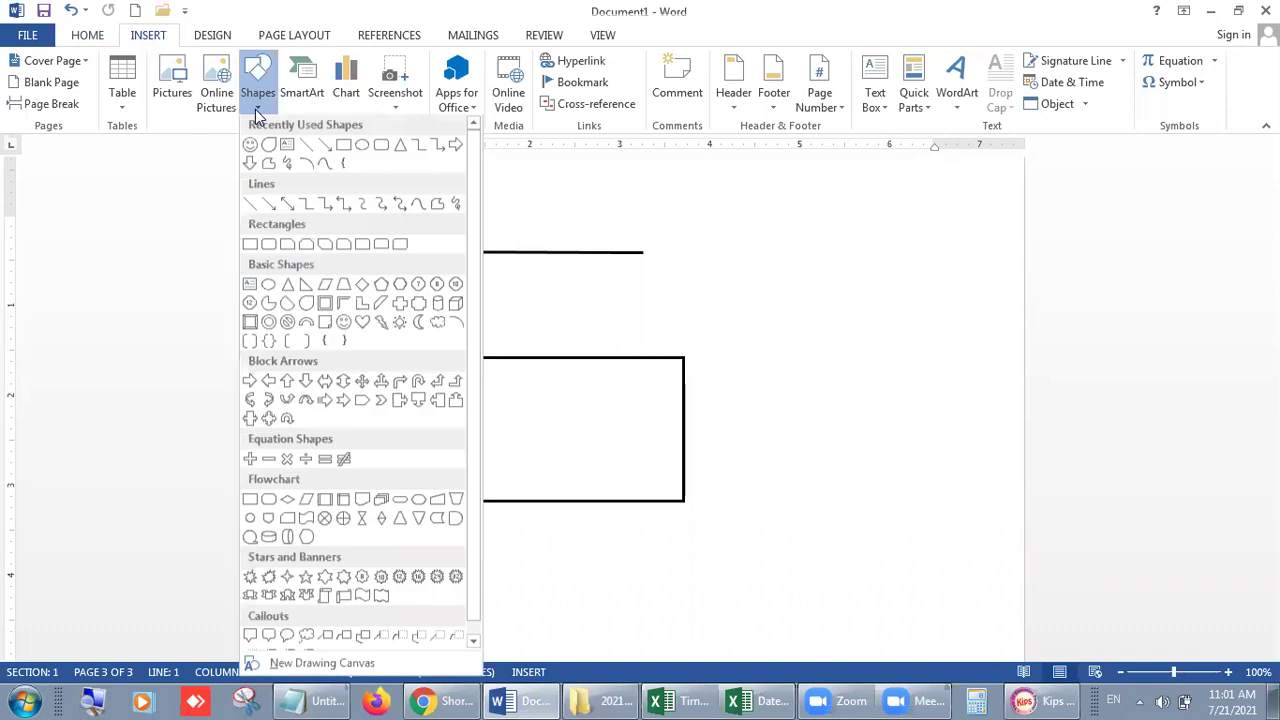
left_click(305, 146)
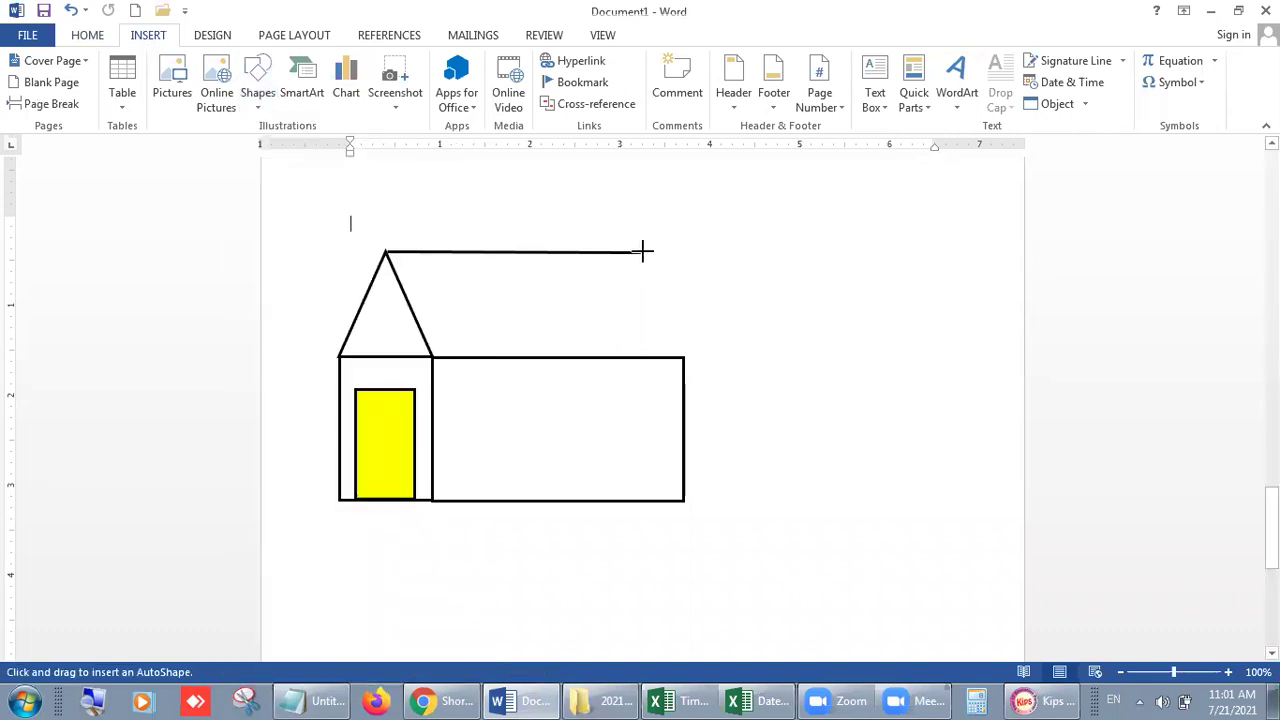
left_click_drag(641, 252, 706, 362)
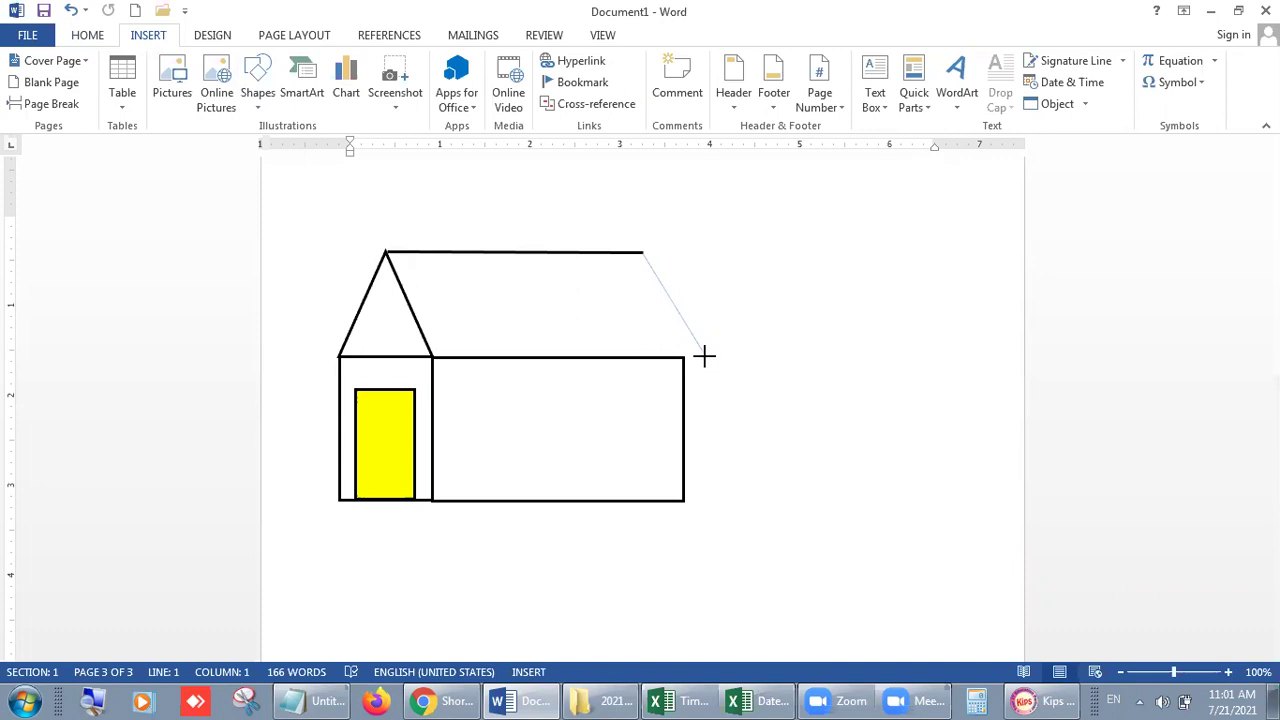
left_click_drag(706, 355, 706, 356)
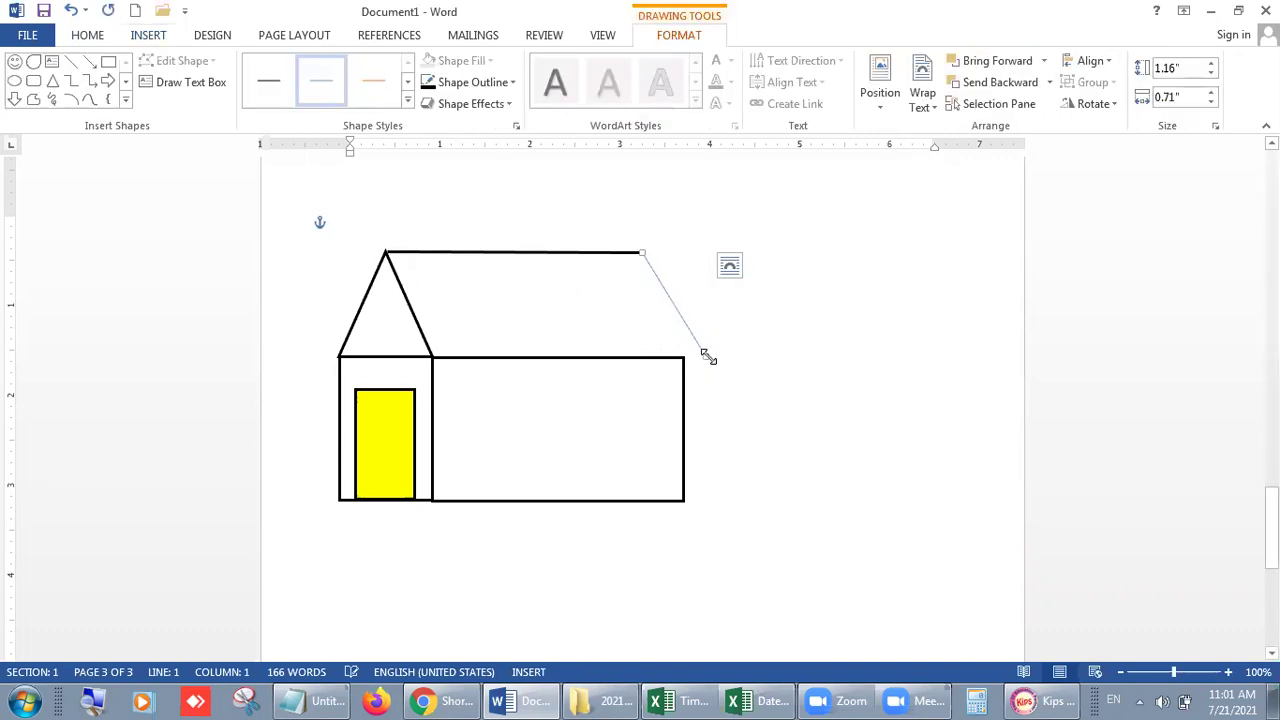
Set the slanted roof line's outline to black with a 2¼ pt weight, and deselect it
left_click(1030, 700)
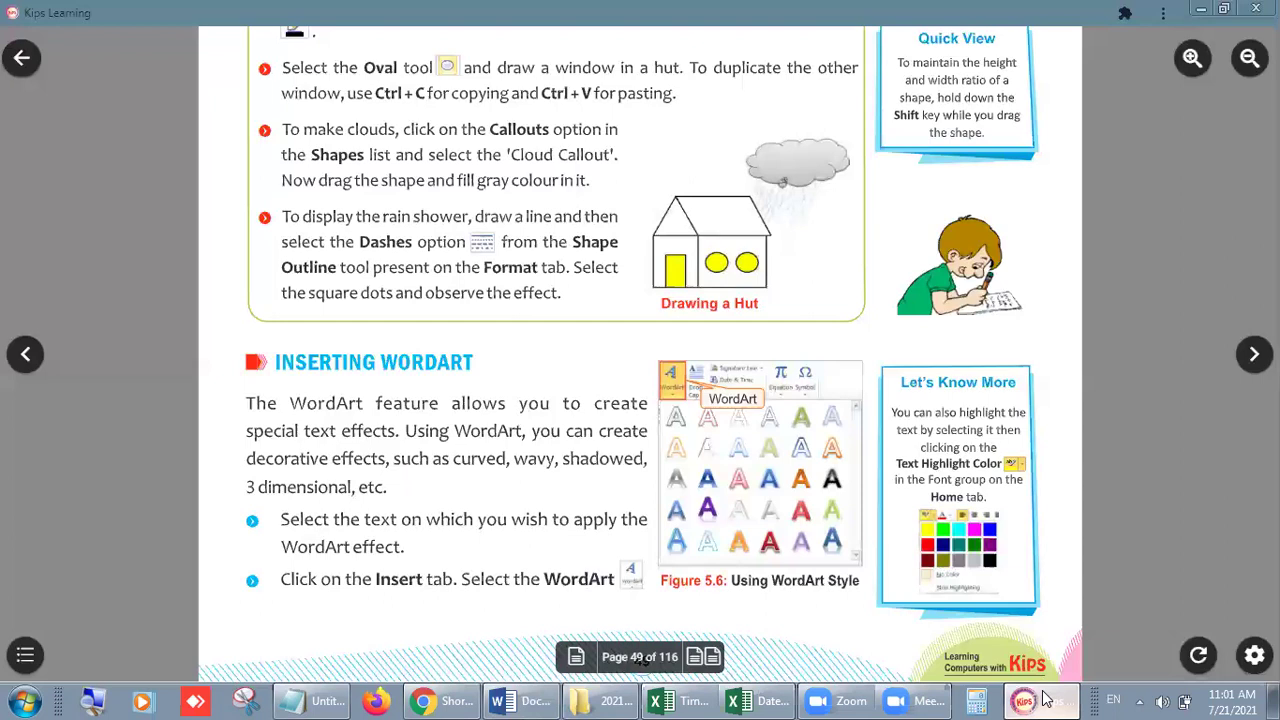
left_click(1040, 700)
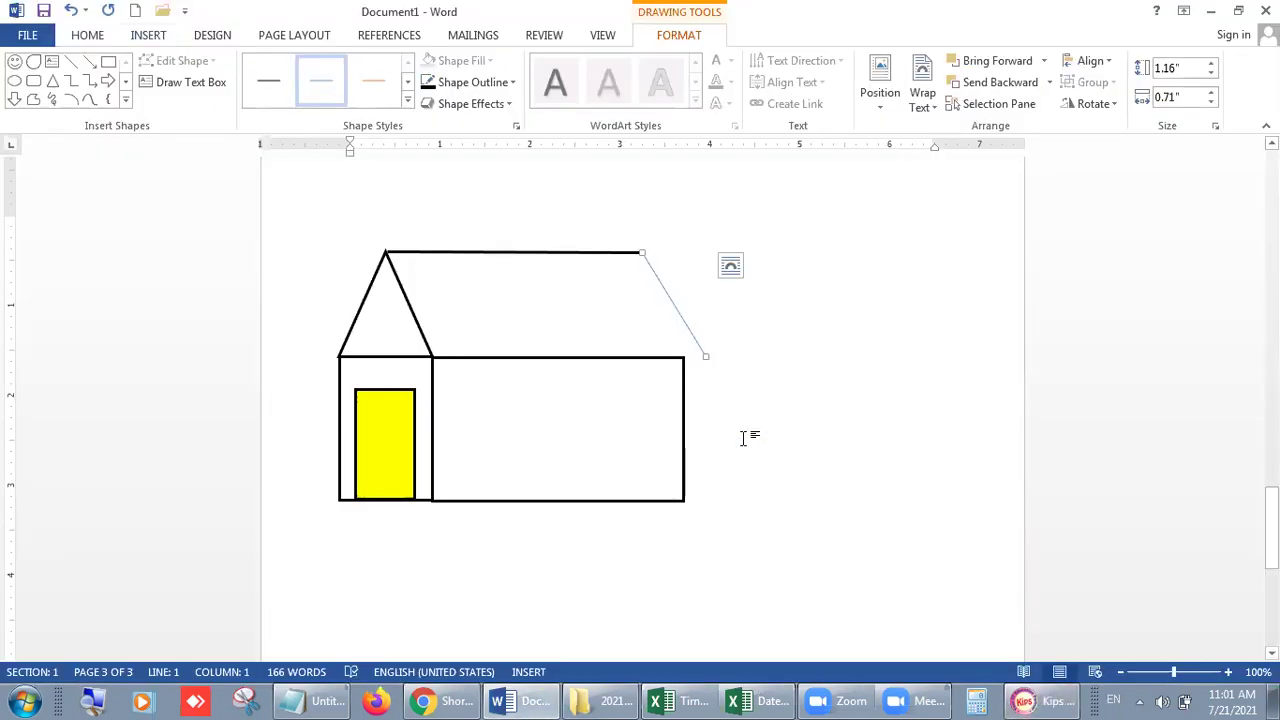
left_click(474, 82)
left_click(444, 128)
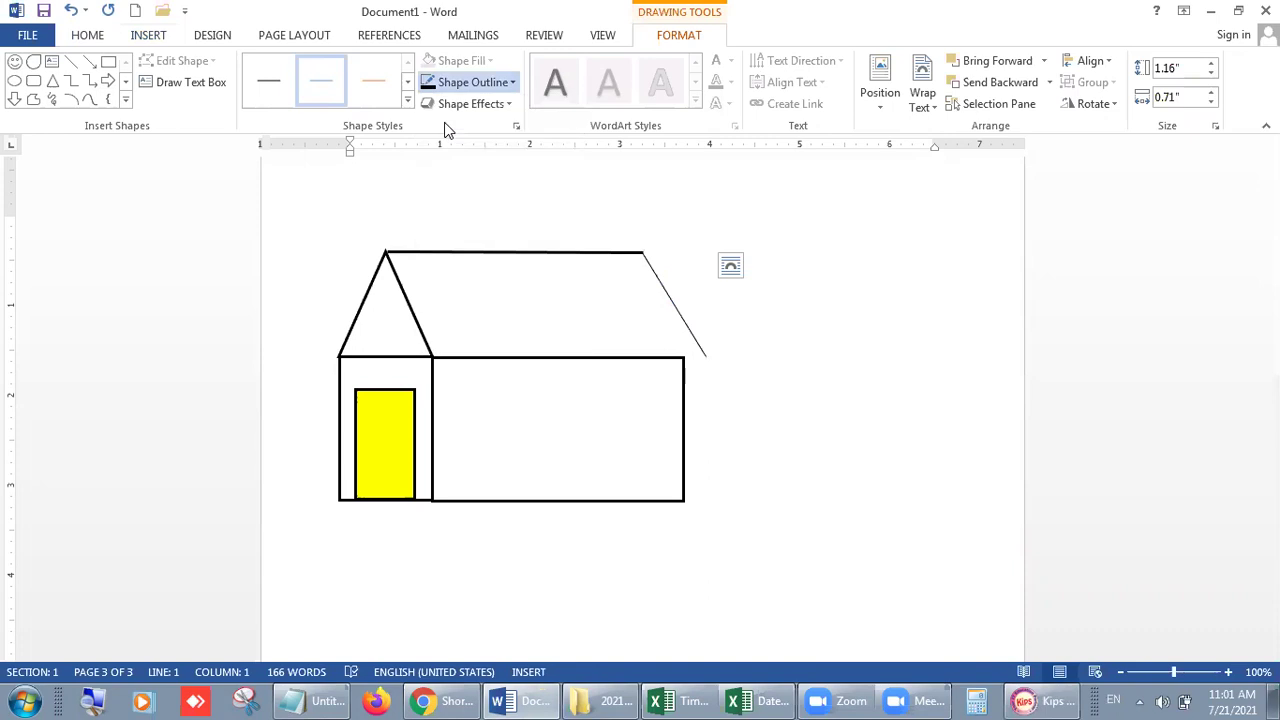
left_click(485, 86)
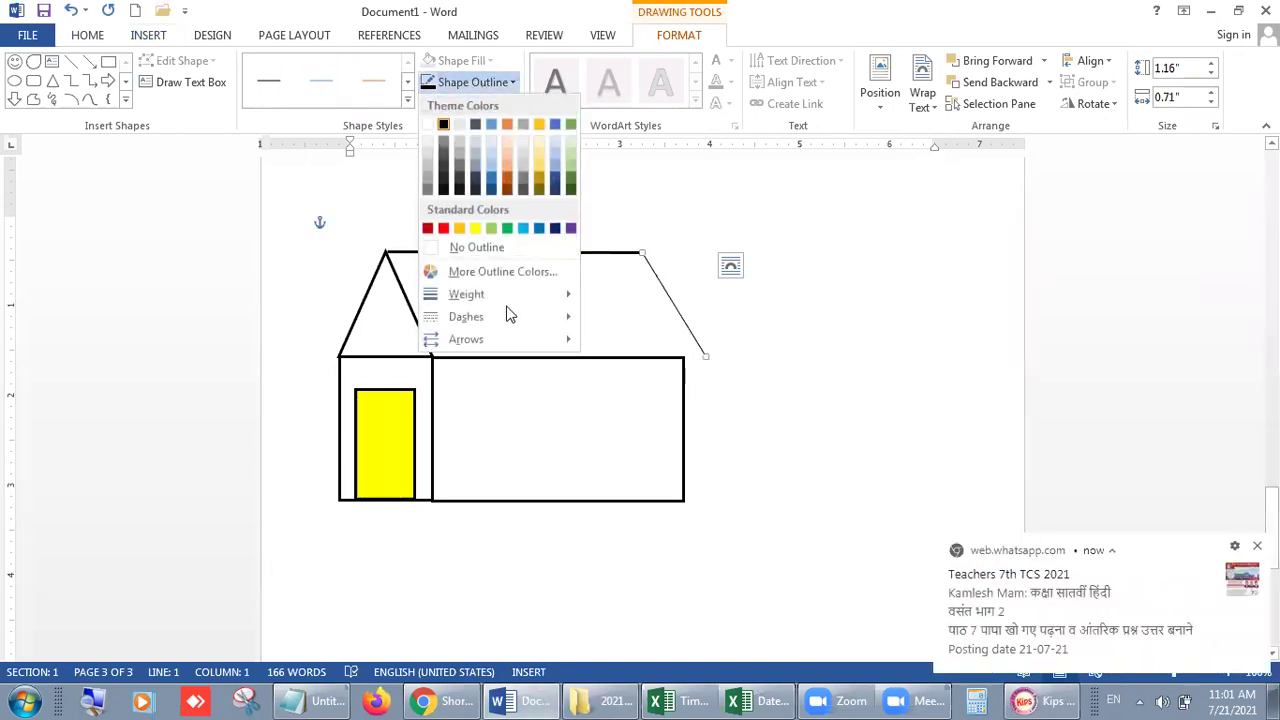
mouse_move(511, 296)
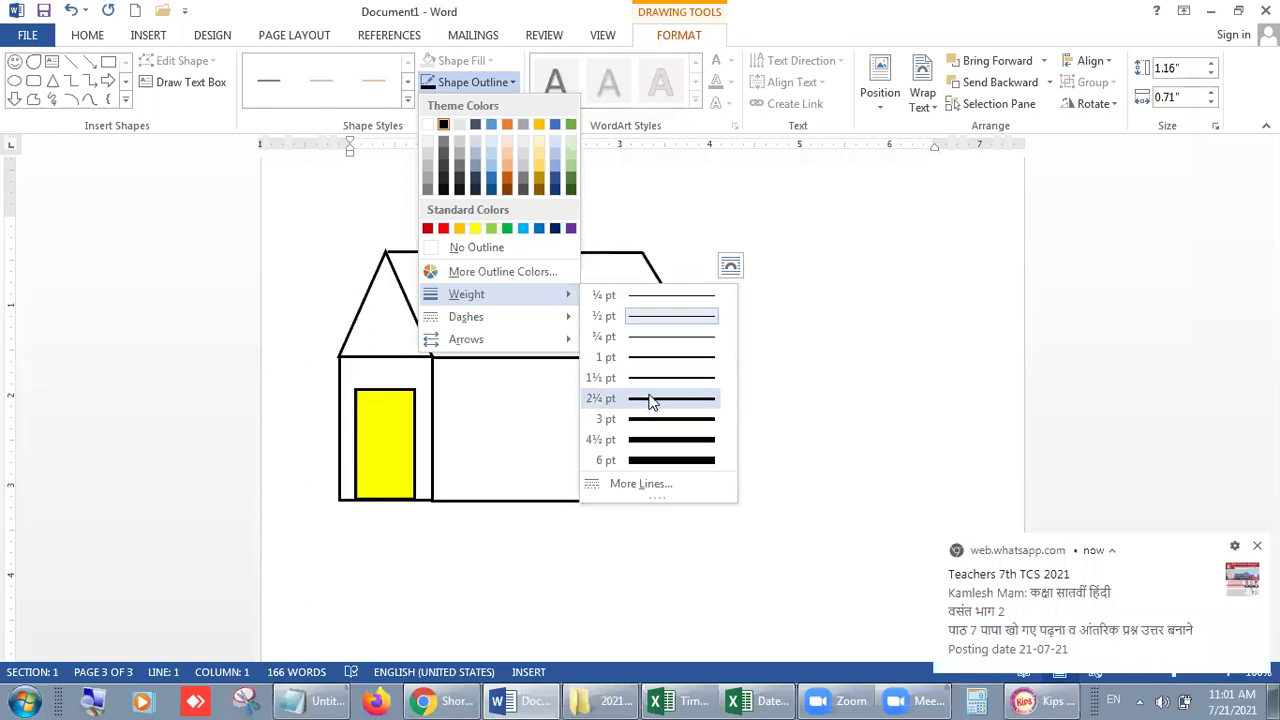
left_click(651, 401)
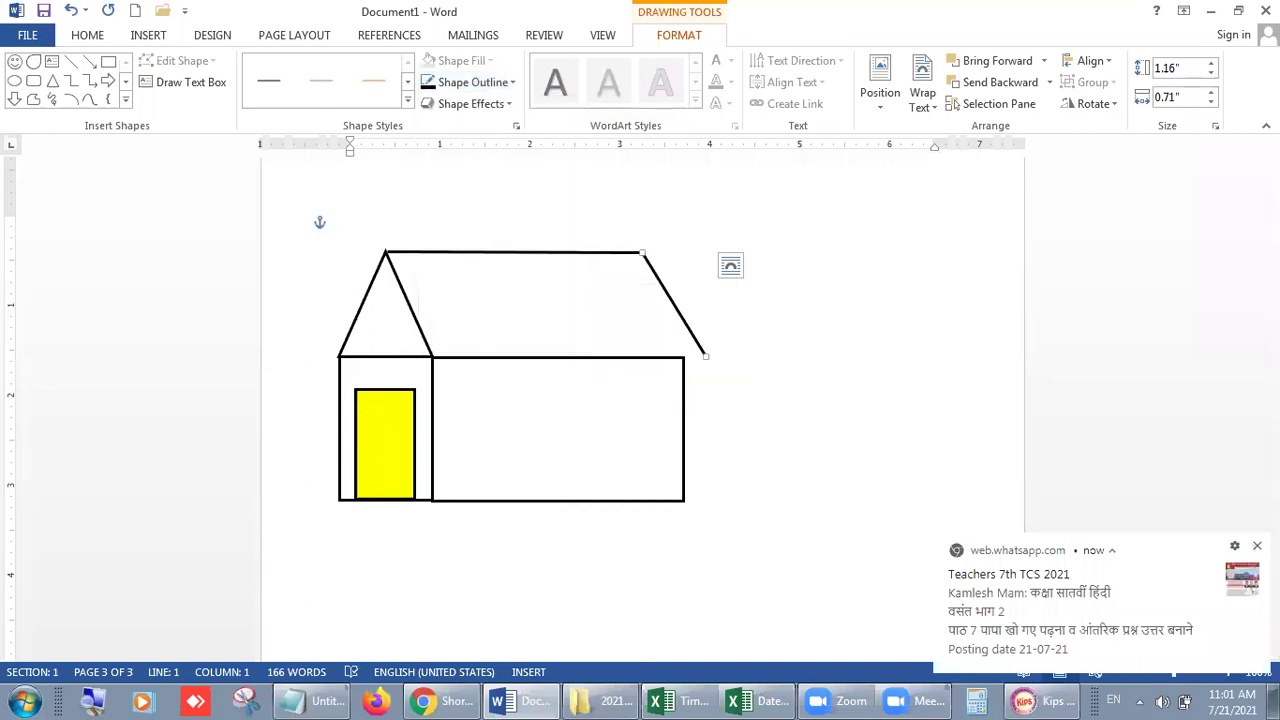
left_click(862, 344)
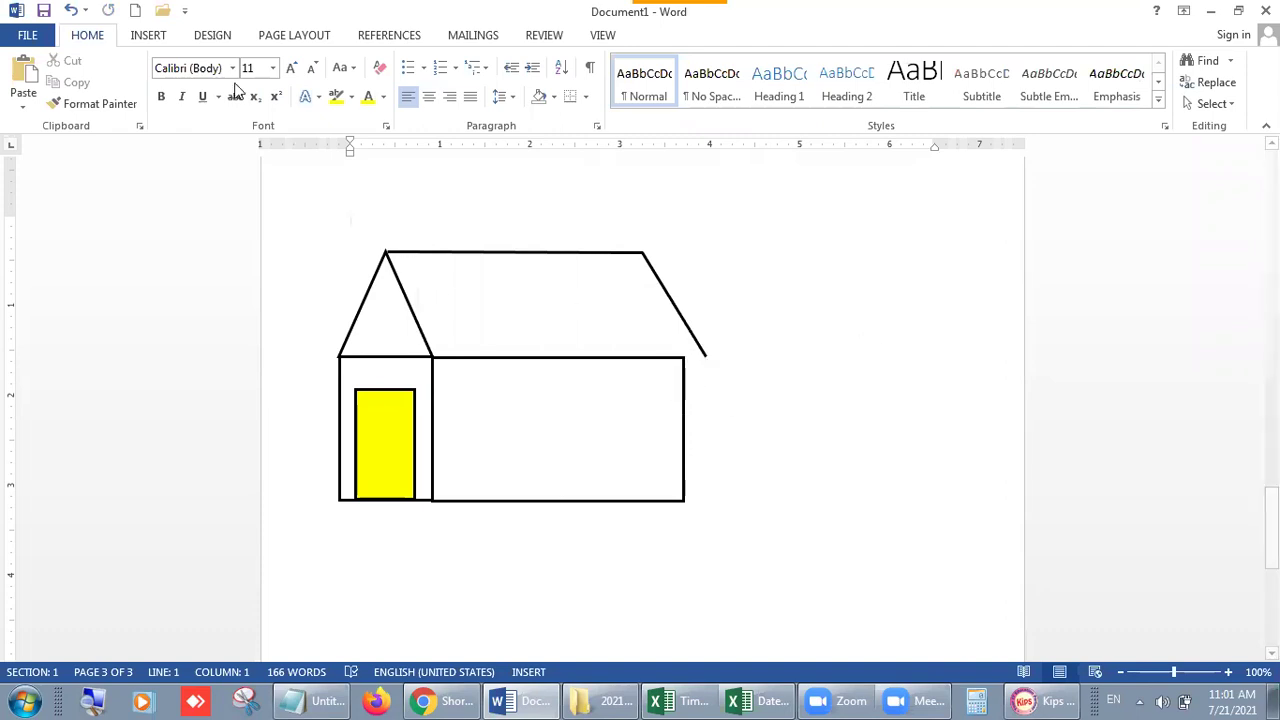
Draw a horizontal line about 0.28 inches long joining the slanted roof line's lower end to the wide rectangle's upper corner
left_click(150, 38)
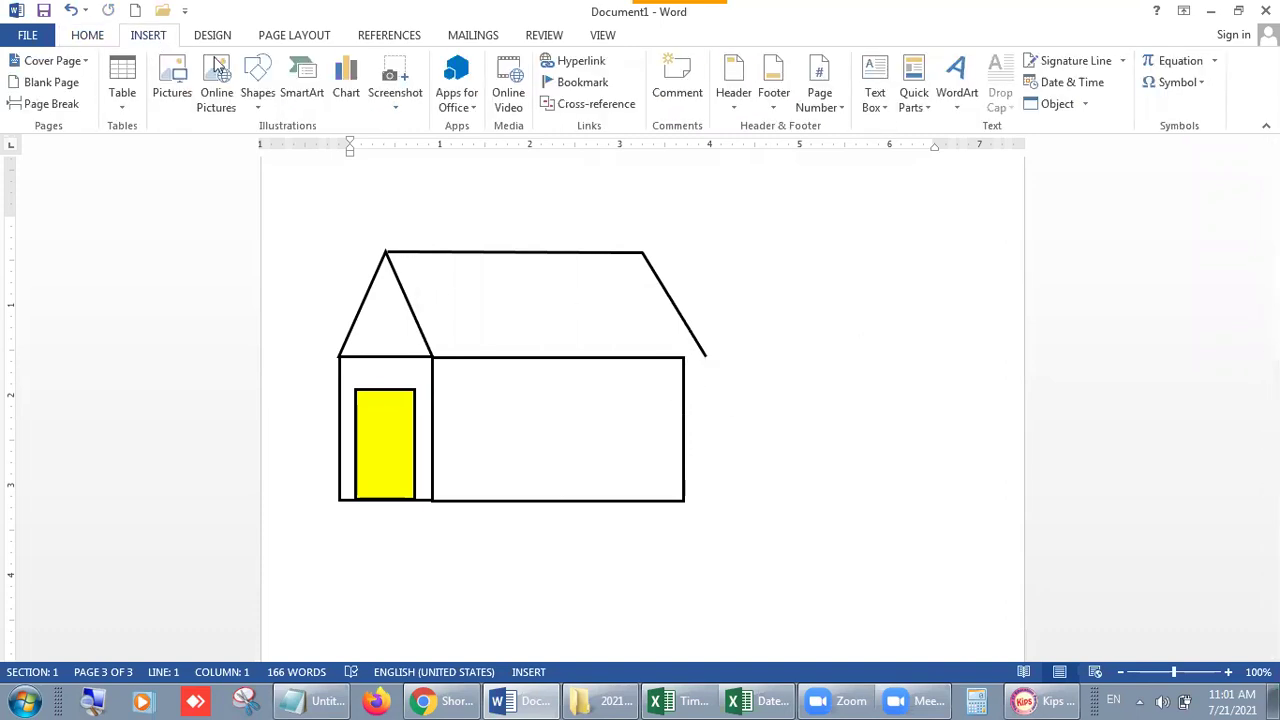
left_click(257, 92)
left_click(252, 166)
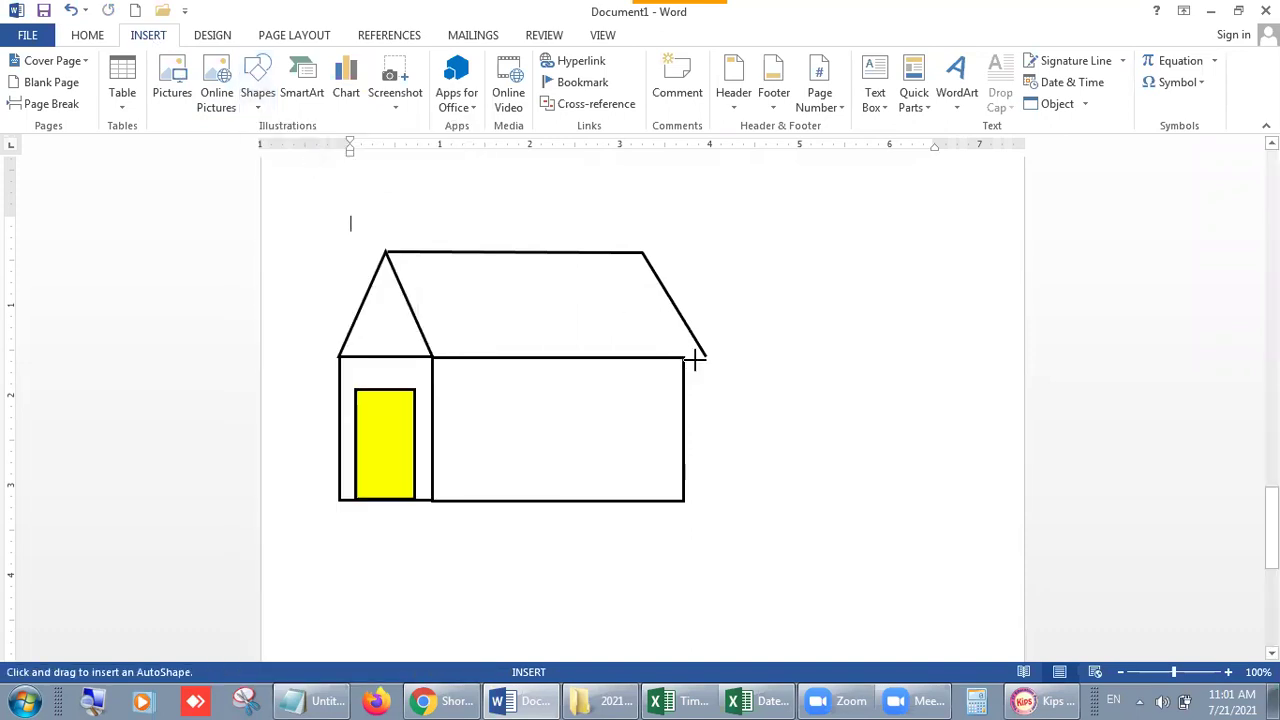
left_click_drag(707, 356, 707, 357)
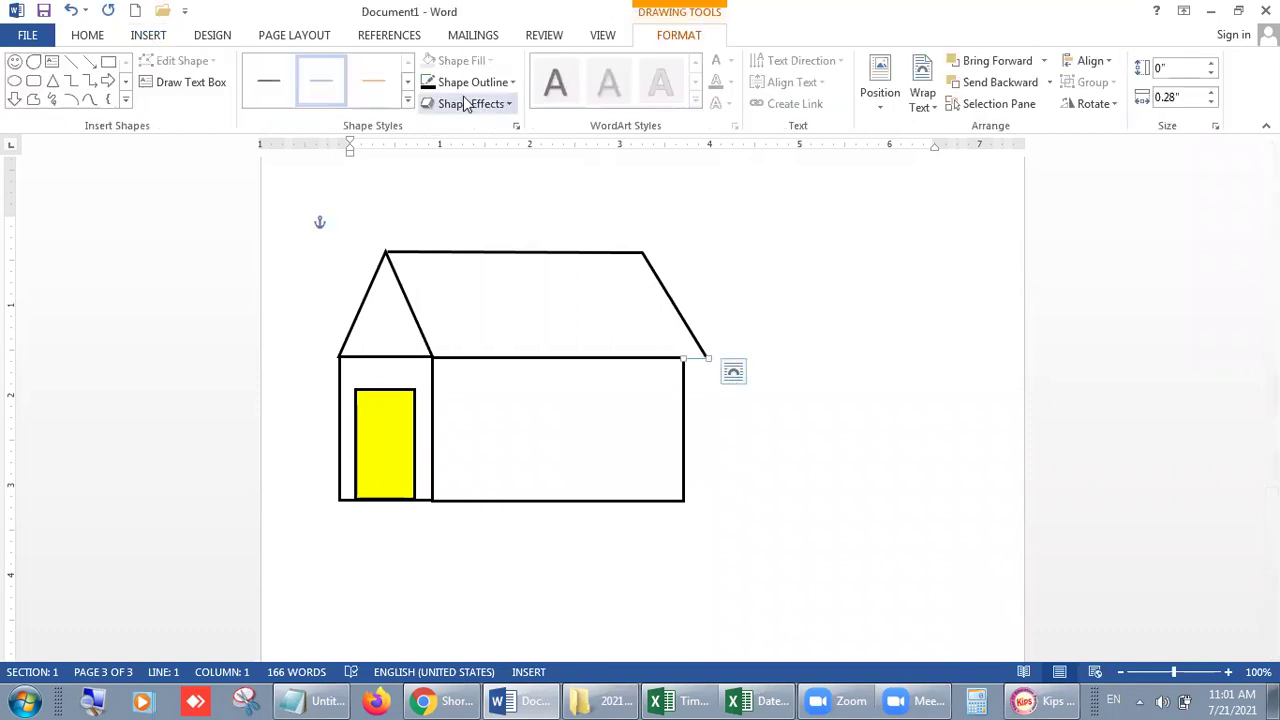
Set the short eave line's outline to black with a 2¼ pt weight, and deselect it
left_click(470, 82)
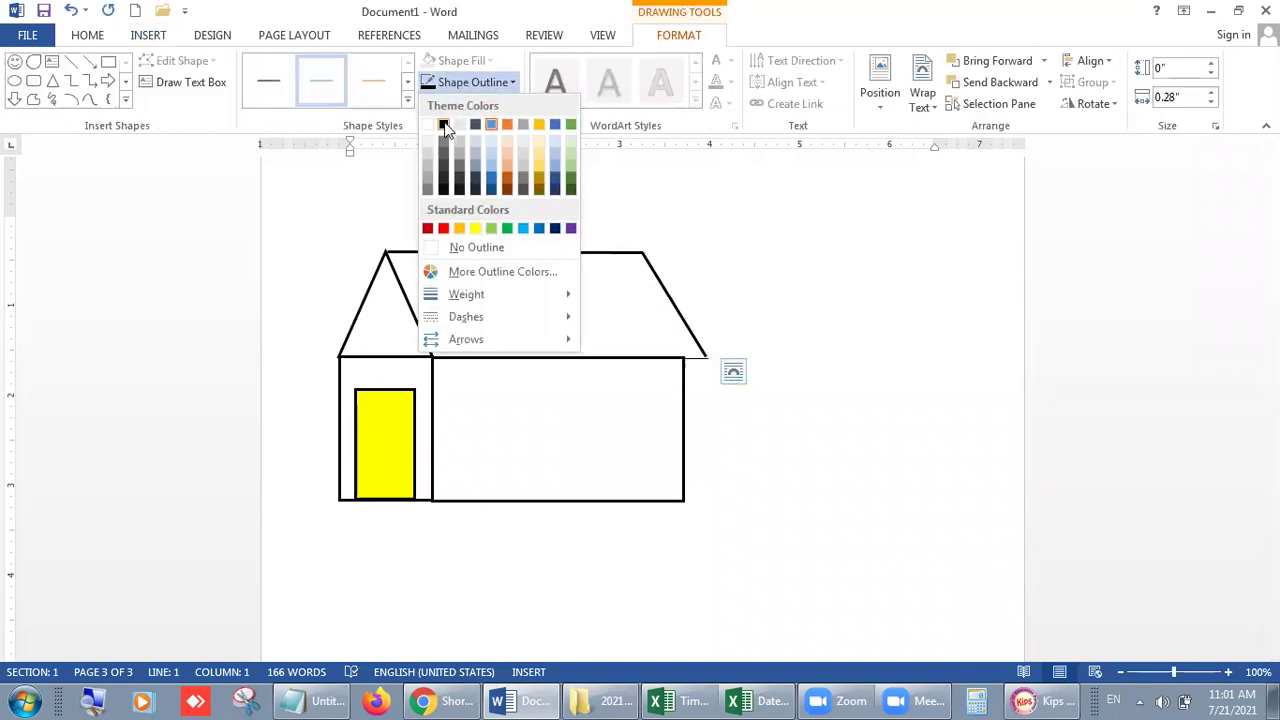
left_click(446, 128)
left_click(476, 84)
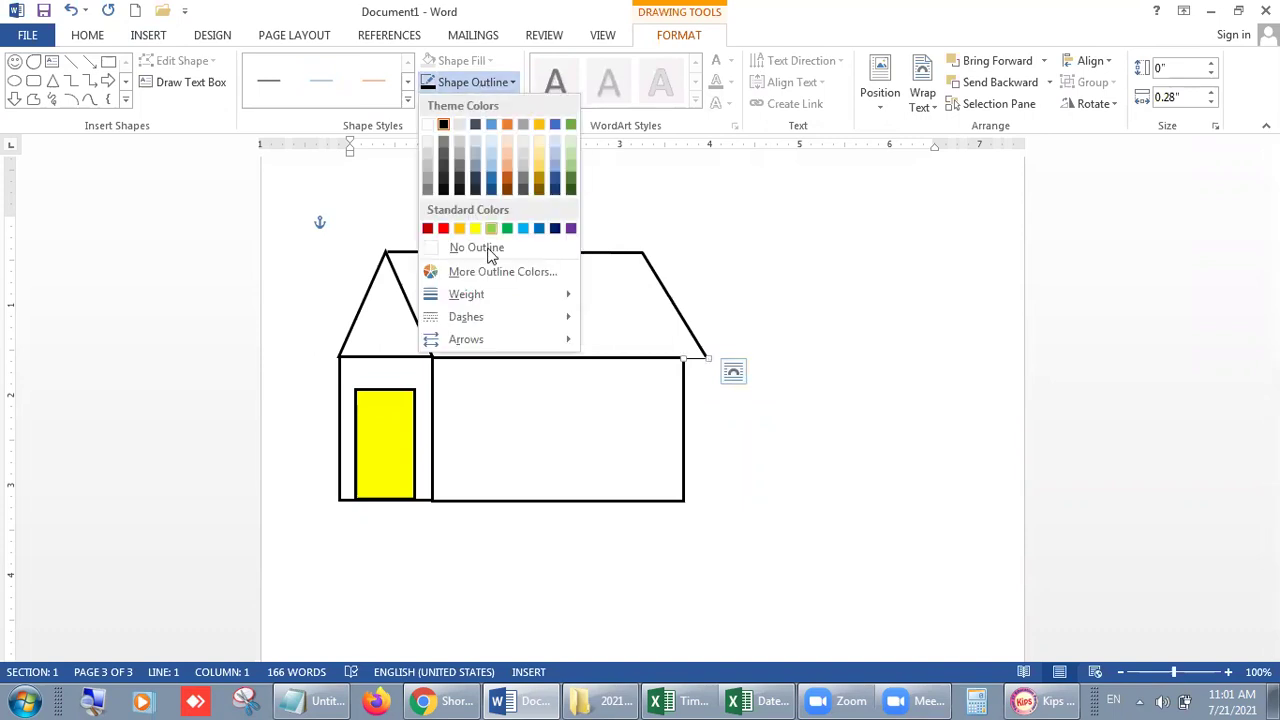
mouse_move(486, 294)
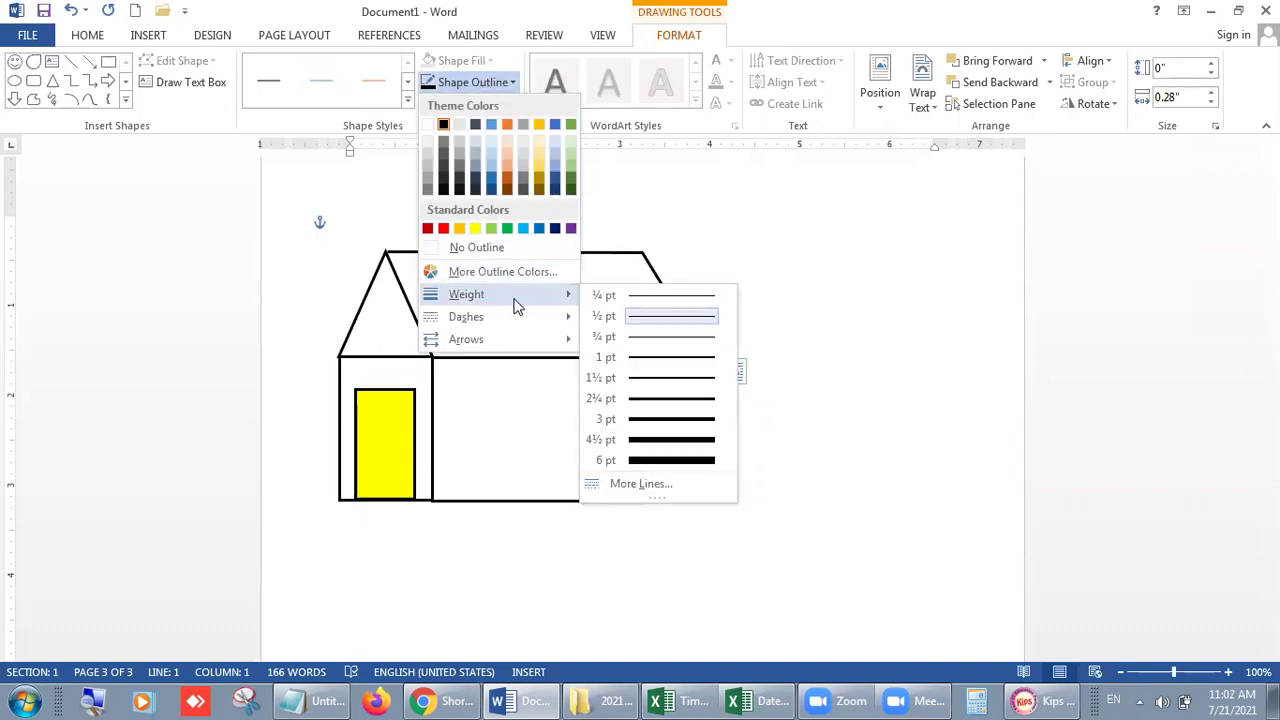
left_click(630, 400)
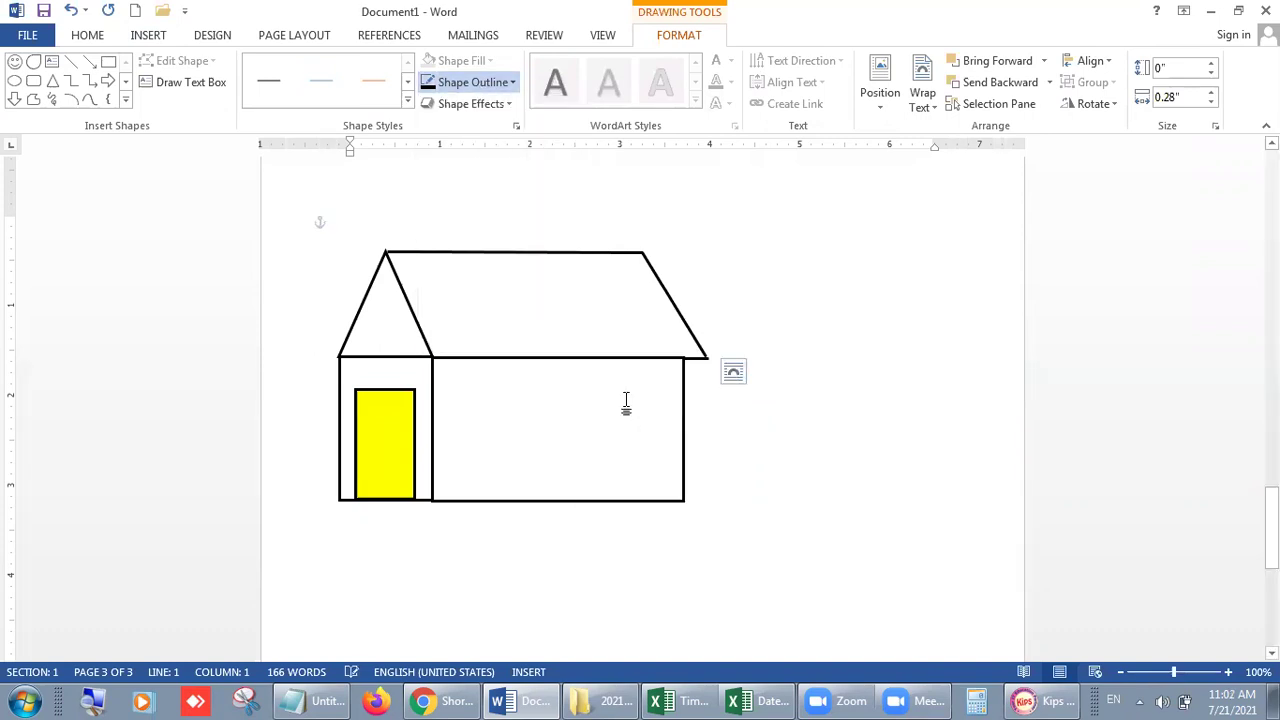
left_click(831, 307)
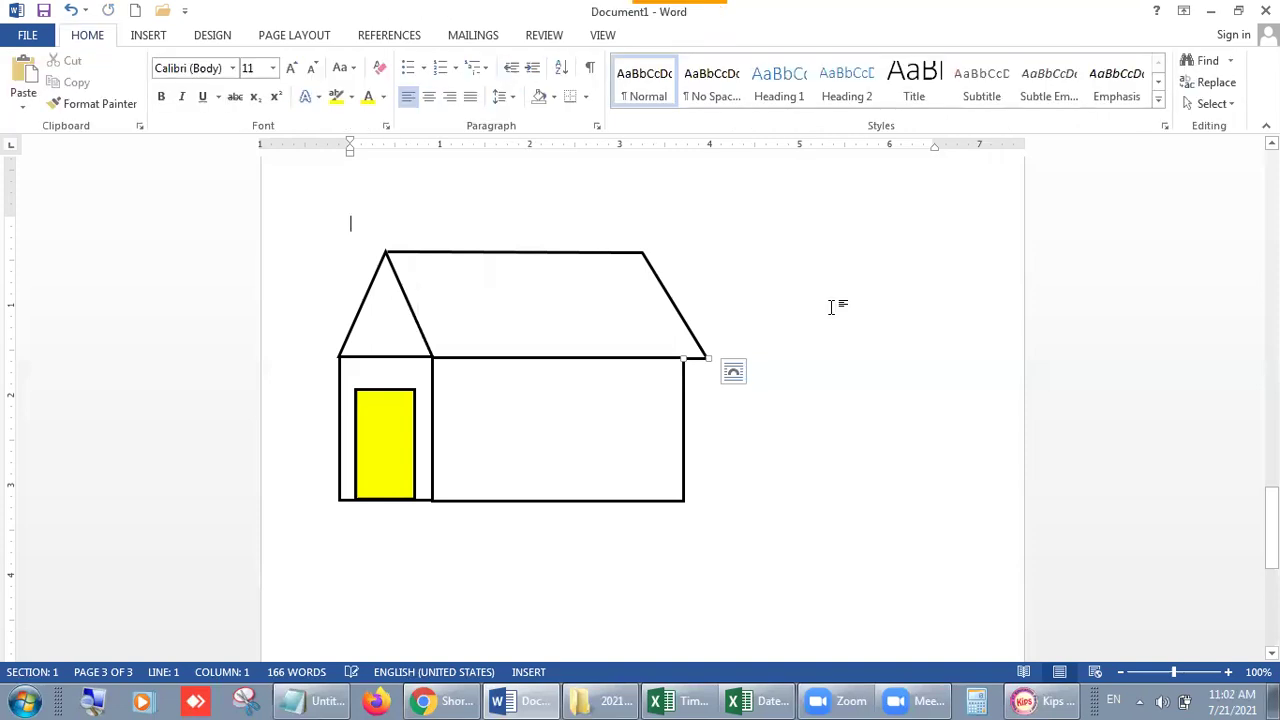
Nudge the short eave line up level with the wall's upper edge and move the roof ridge line slightly up onto the triangle's apex
left_click(698, 357)
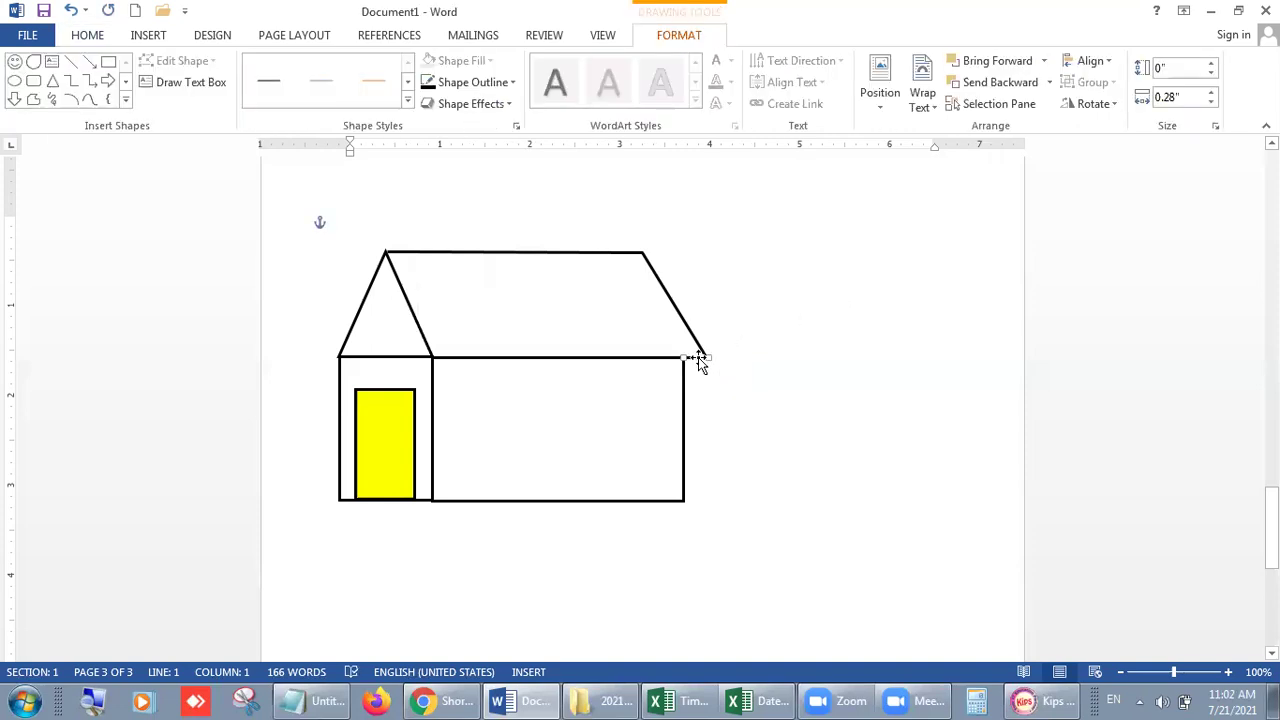
left_click(866, 340)
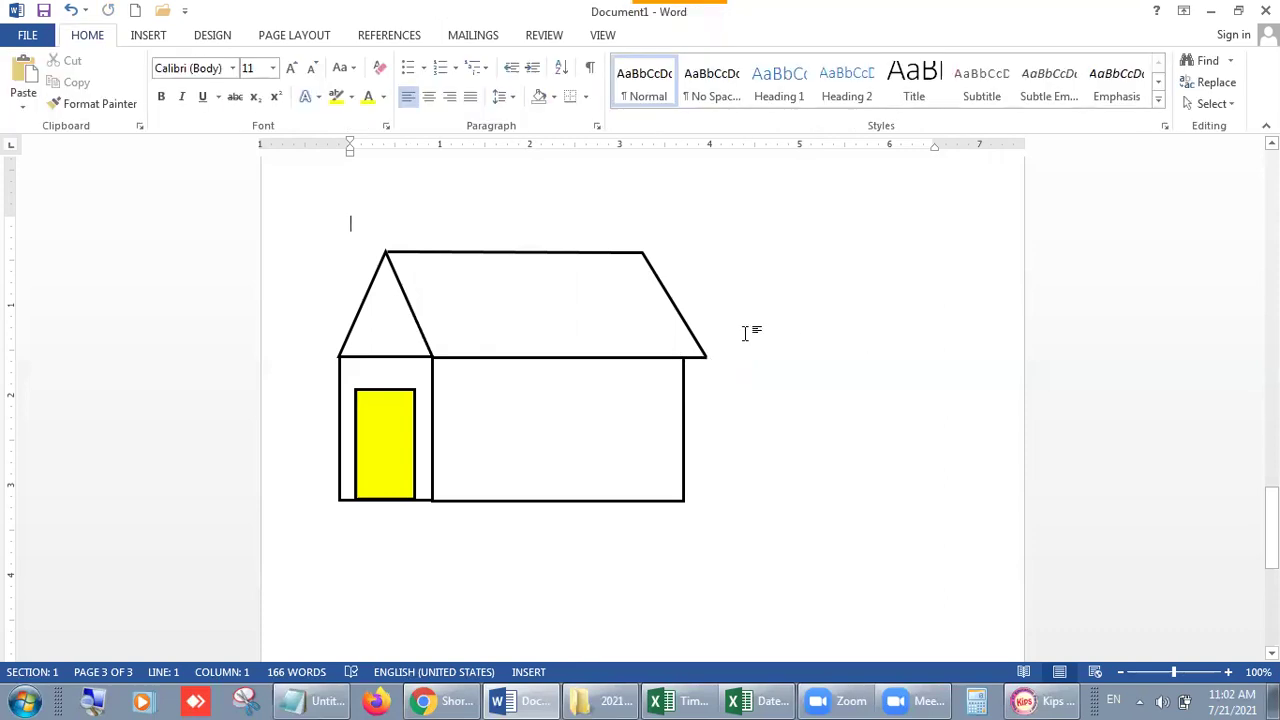
left_click(440, 253)
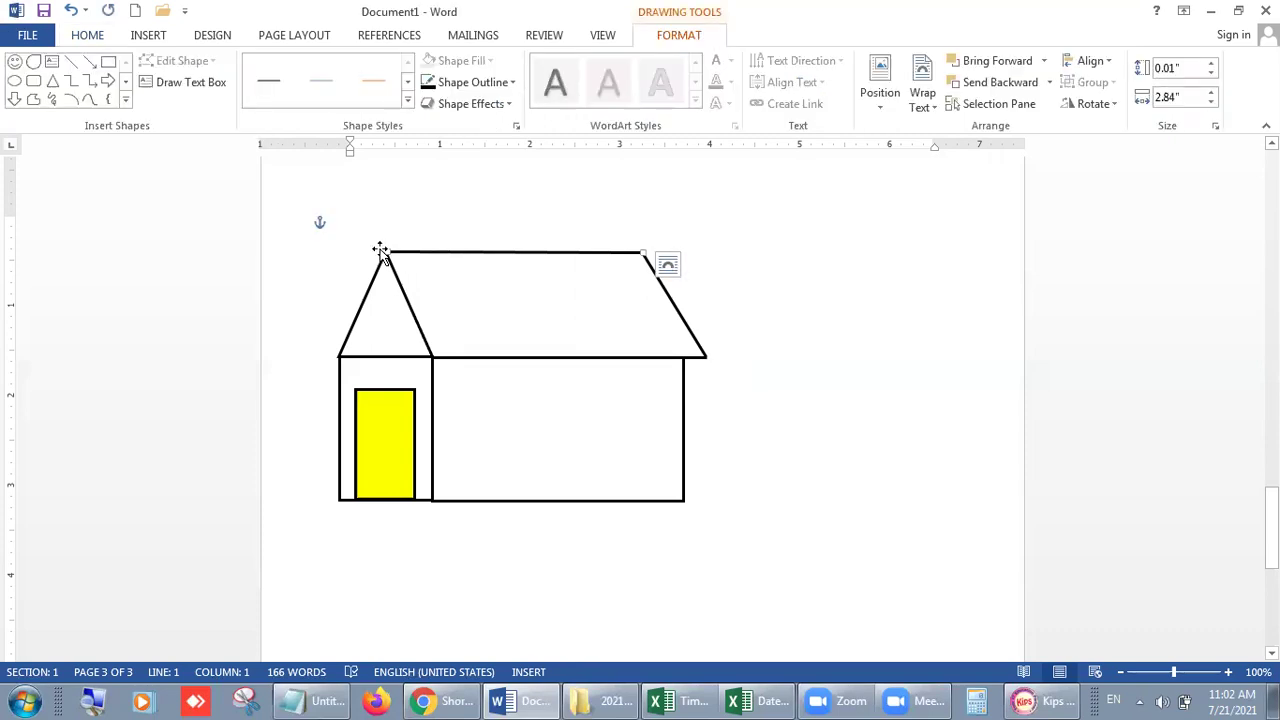
left_click_drag(389, 251, 387, 251)
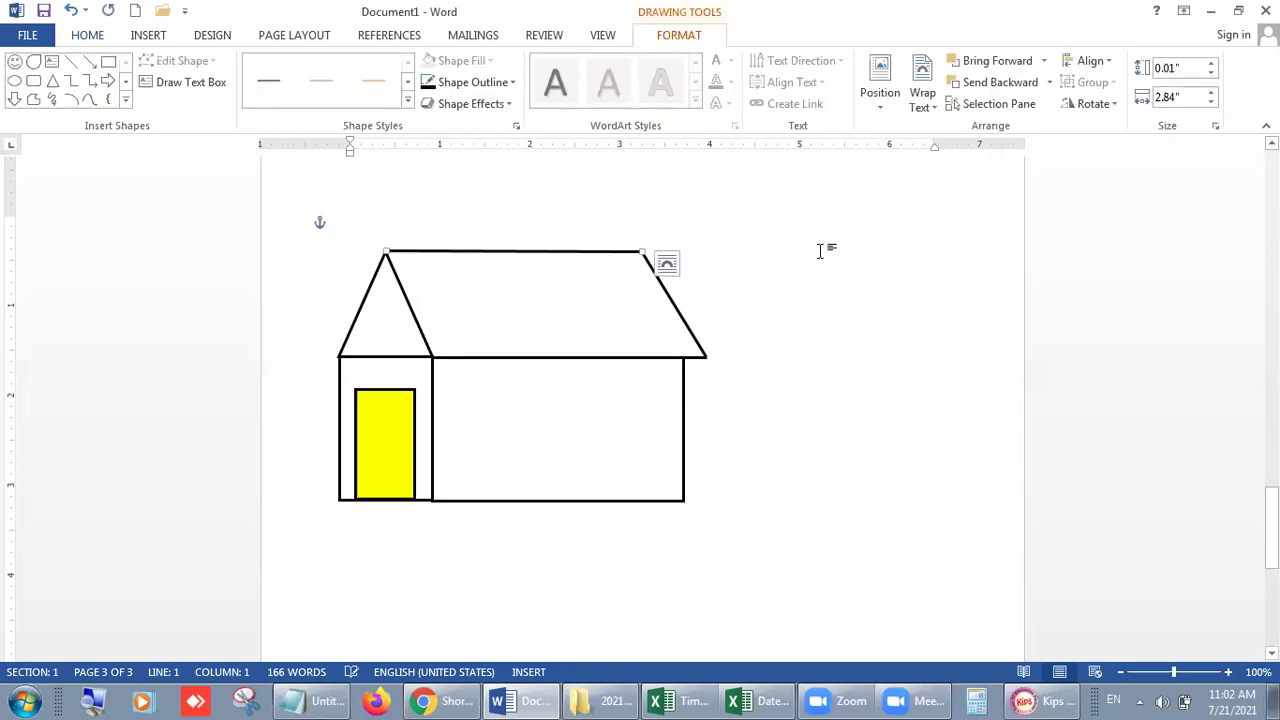
left_click(882, 281)
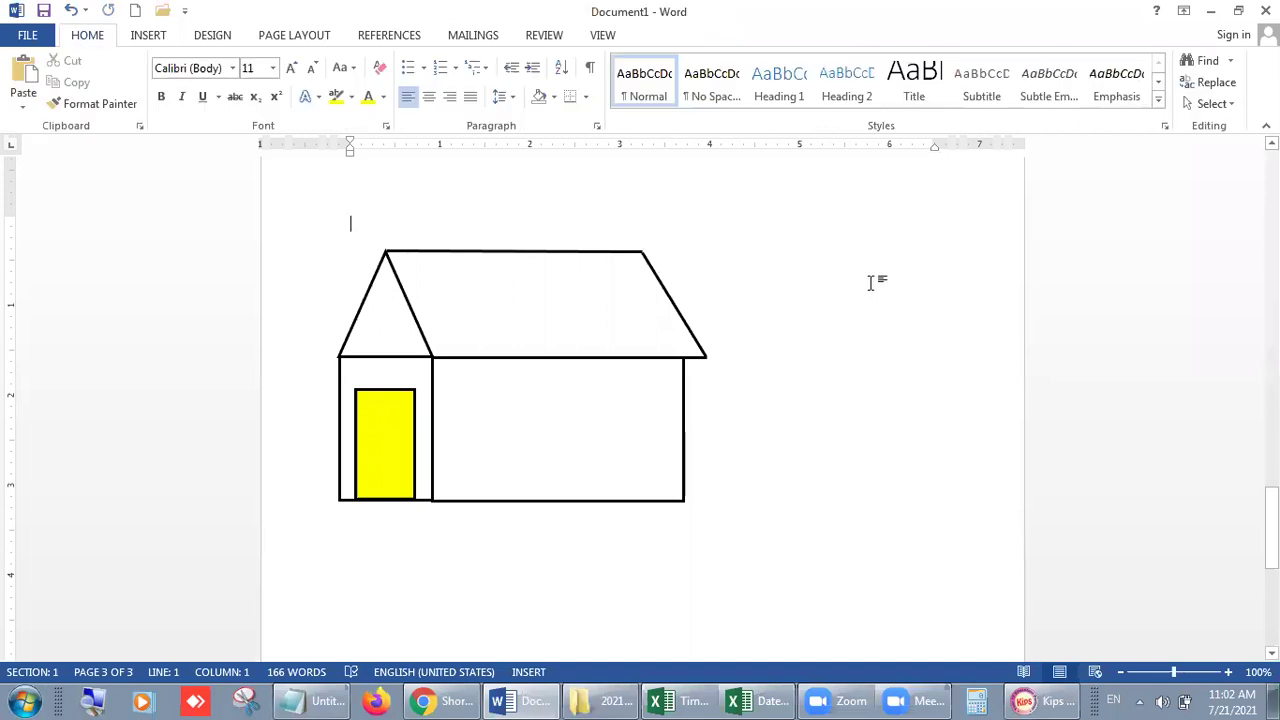
Check the textbook's hut illustration, then draw an oval window about 0.85 by 0.65 inches inside the wide wall and fill it yellow
left_click(1040, 700)
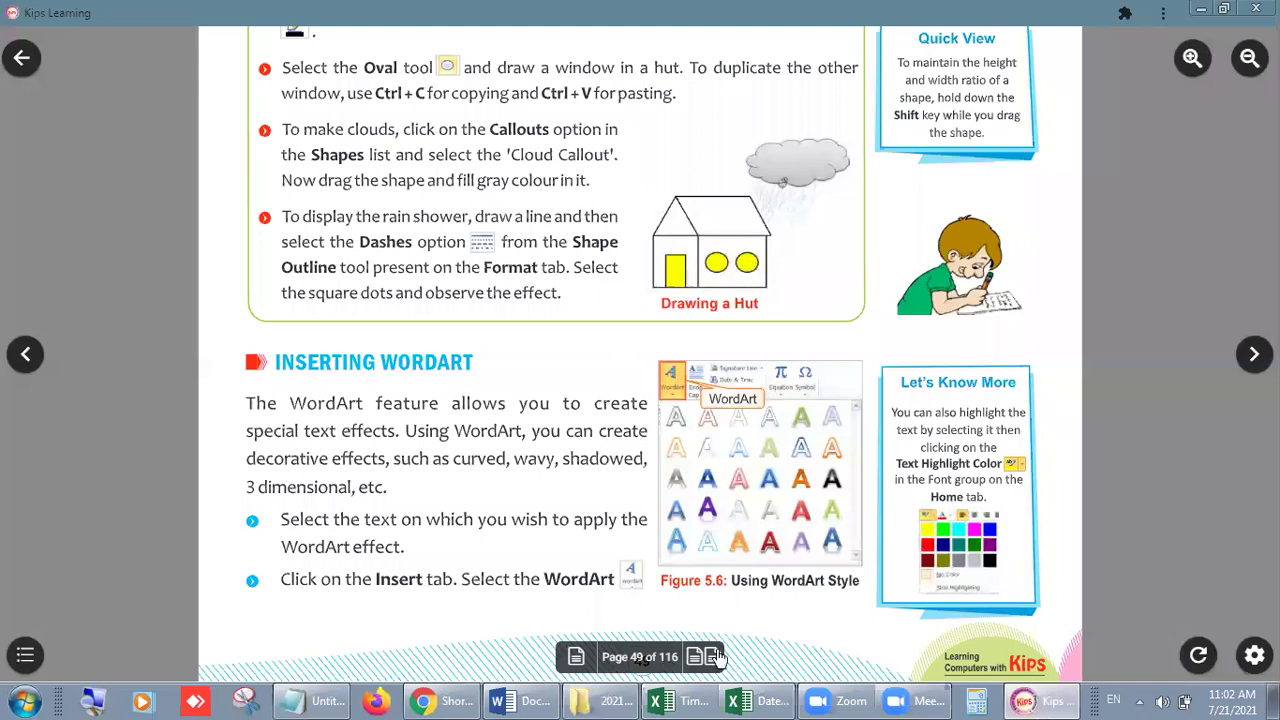
left_click(520, 700)
left_click(155, 40)
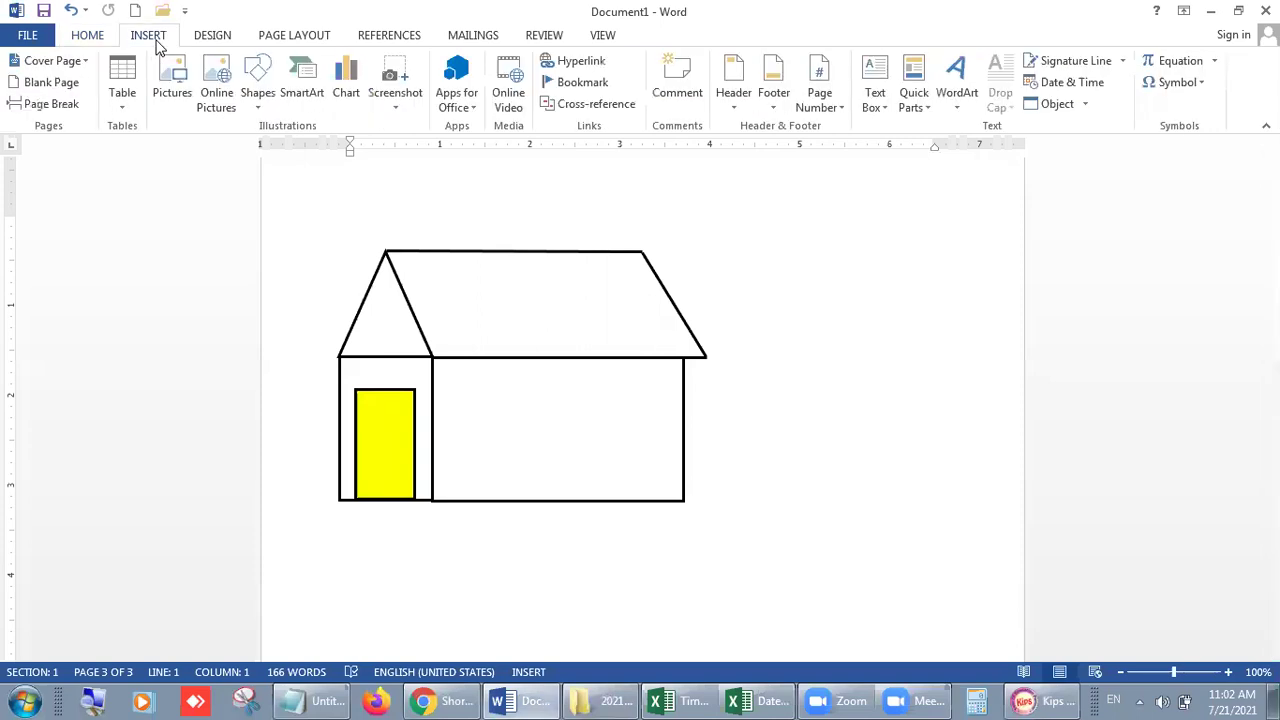
left_click(265, 110)
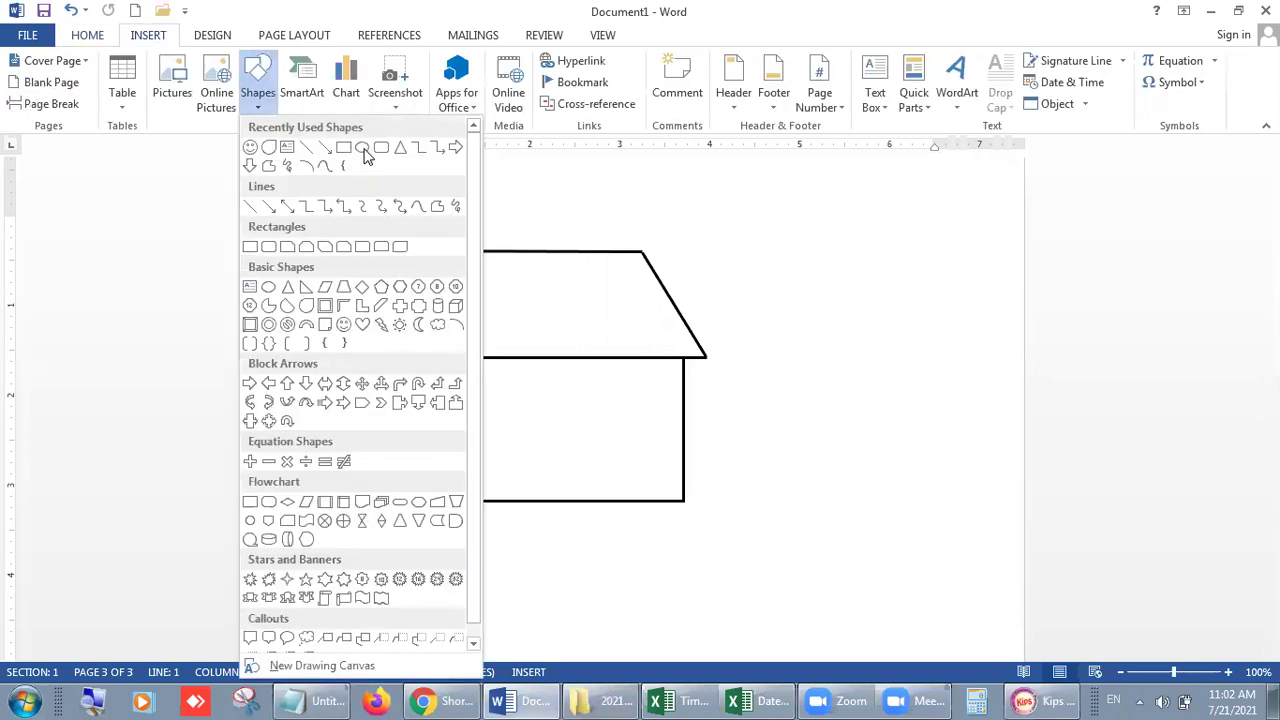
left_click(362, 147)
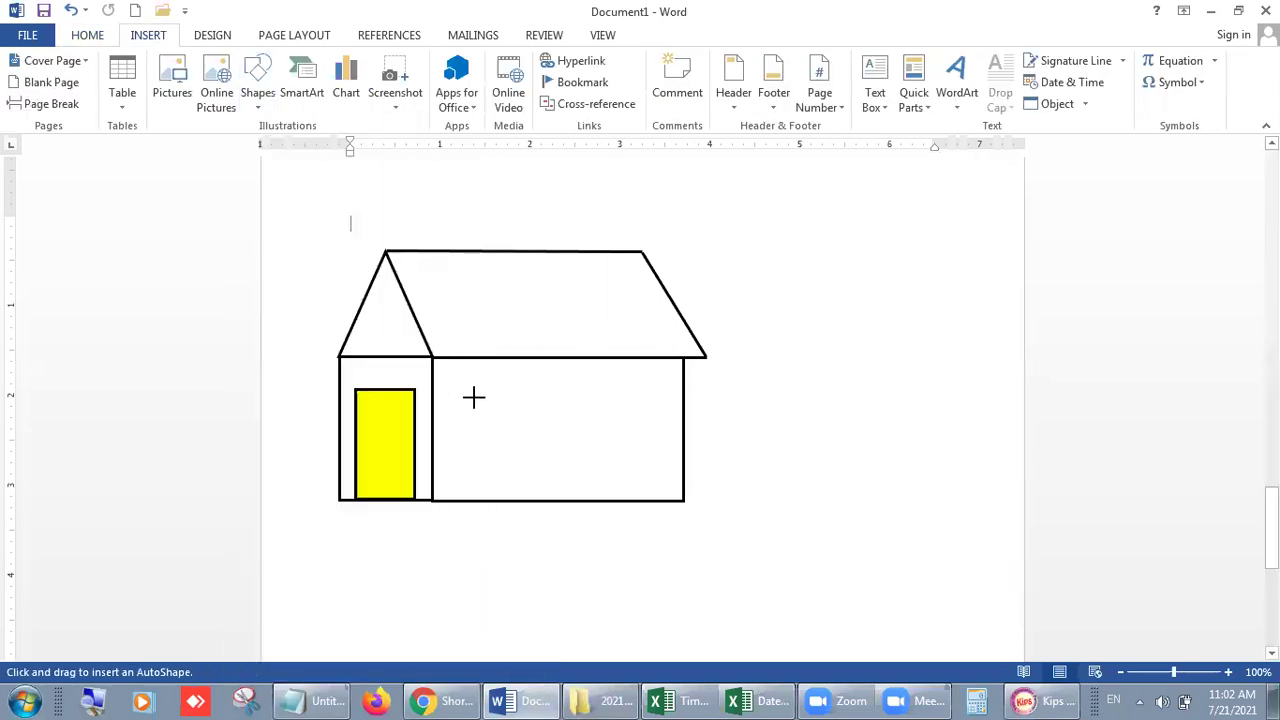
mouse_move(474, 398)
left_mouse_down()
mouse_move(560, 451)
mouse_move(545, 456)
left_mouse_up()
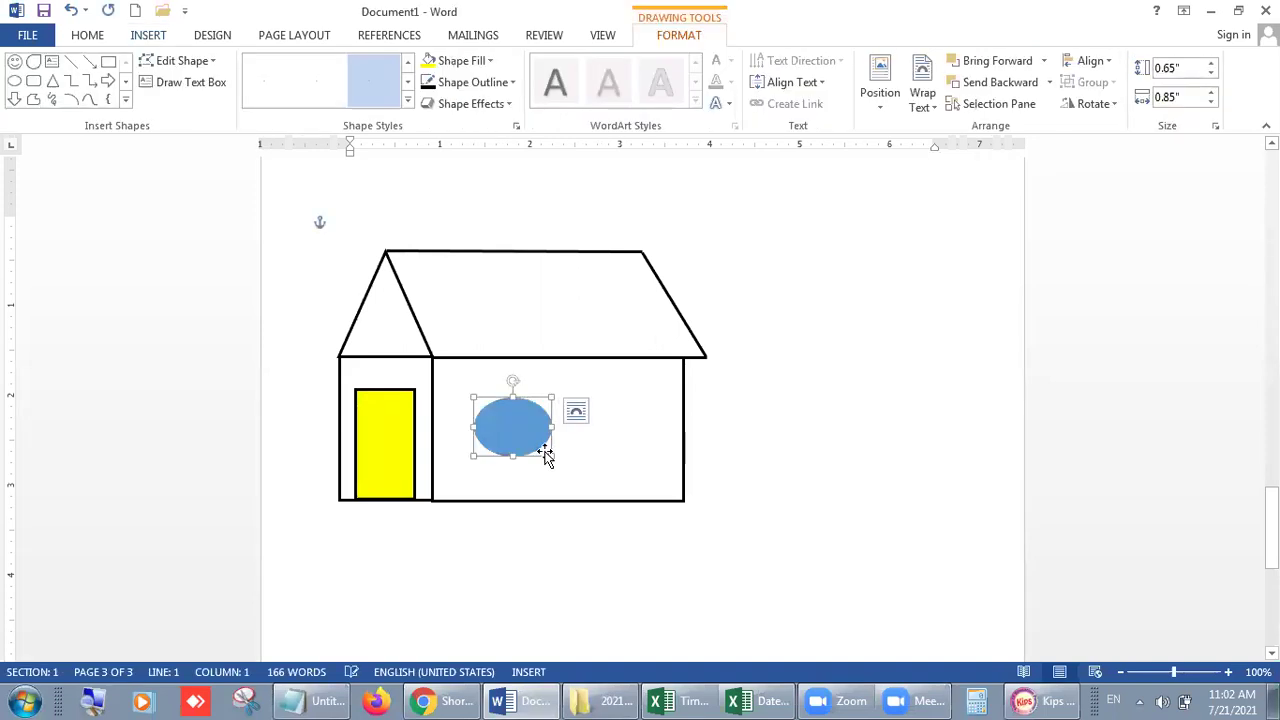
left_click(449, 62)
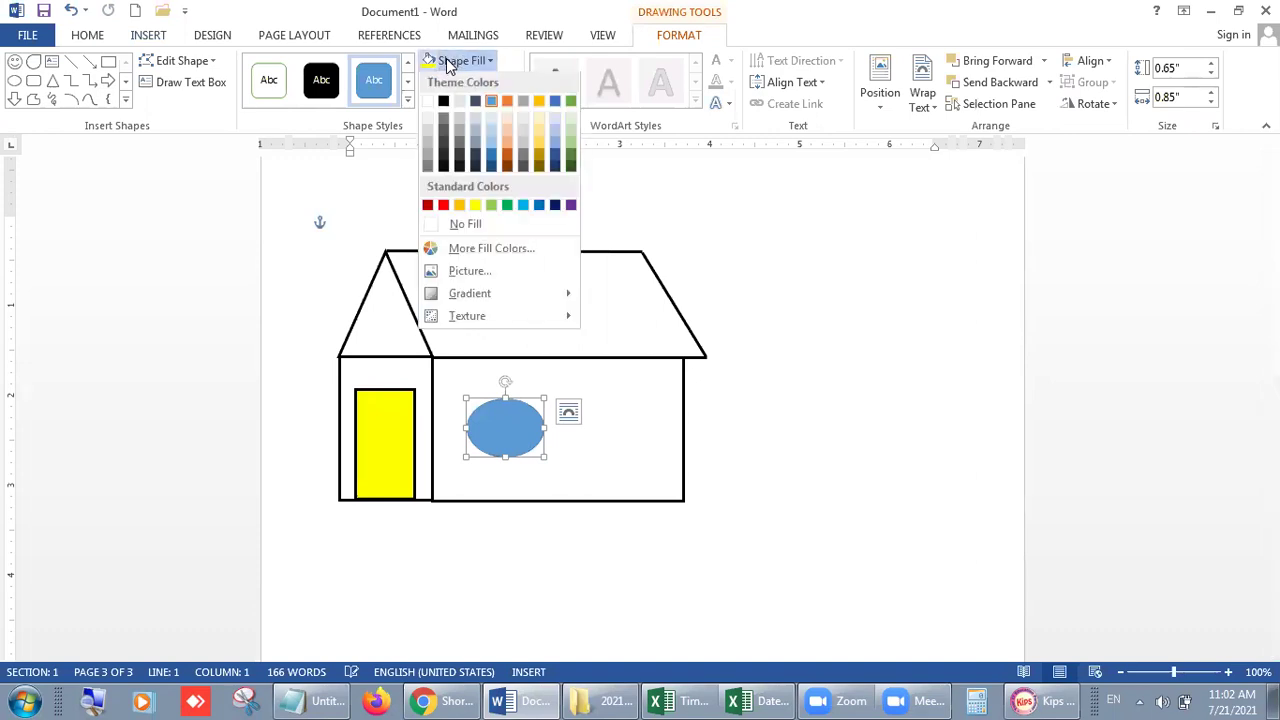
left_click(476, 206)
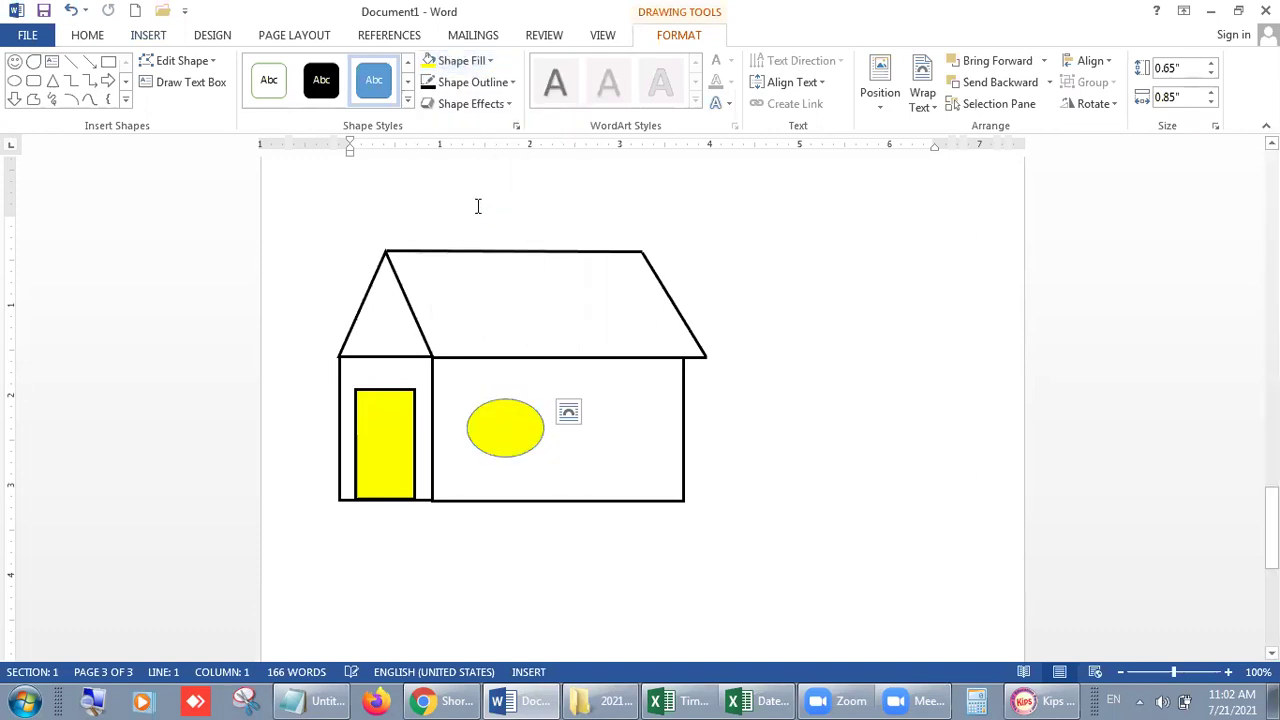
Set the oval window's outline to black with a 2¼ pt weight
left_click(473, 82)
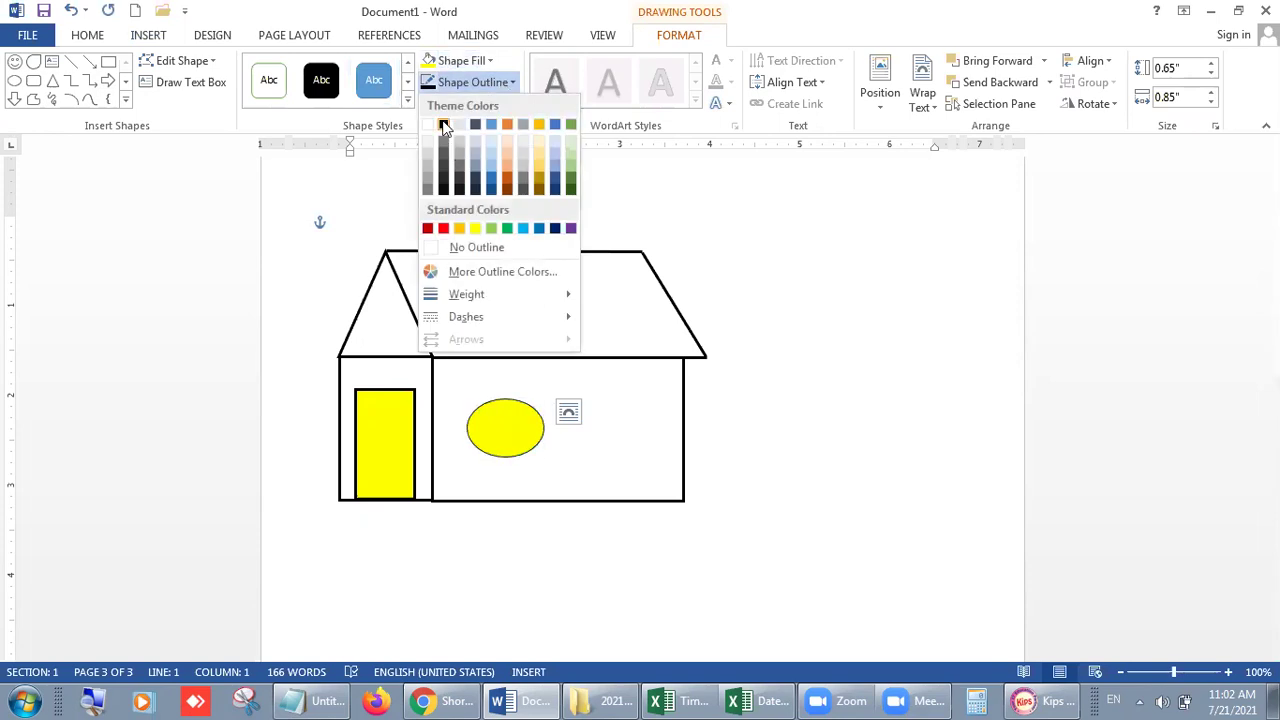
left_click(443, 124)
left_click(486, 88)
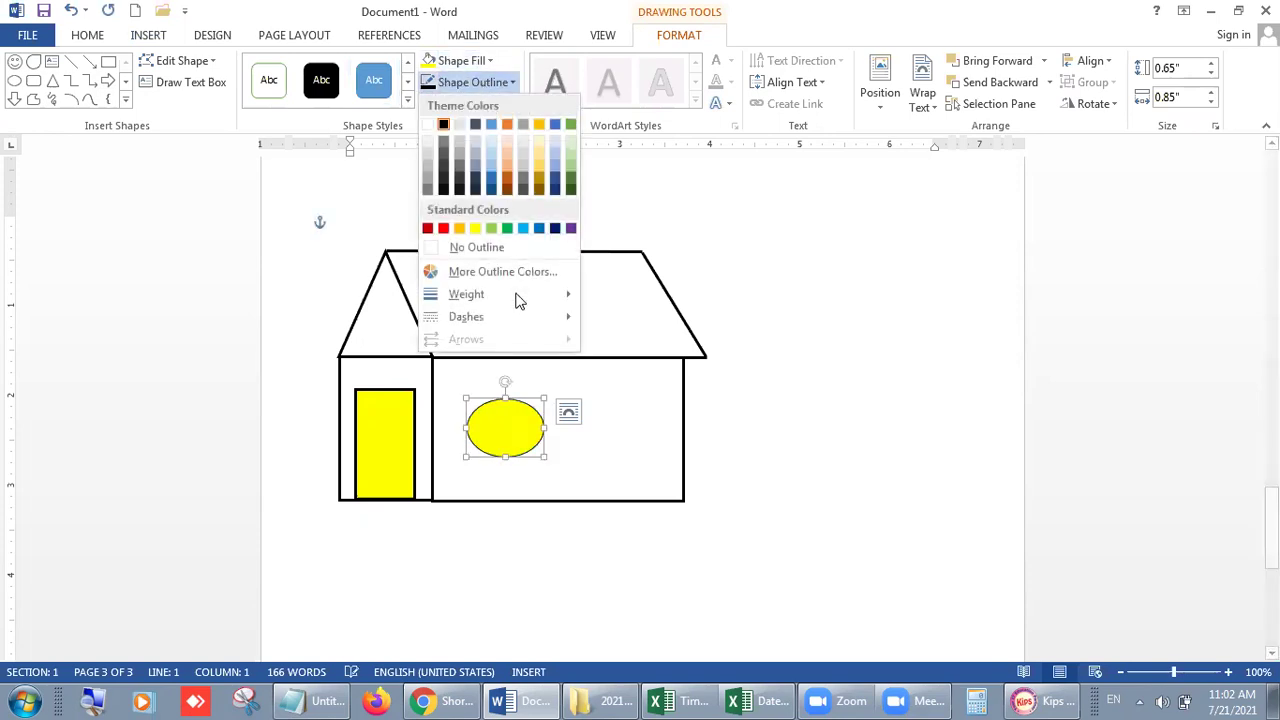
mouse_move(517, 297)
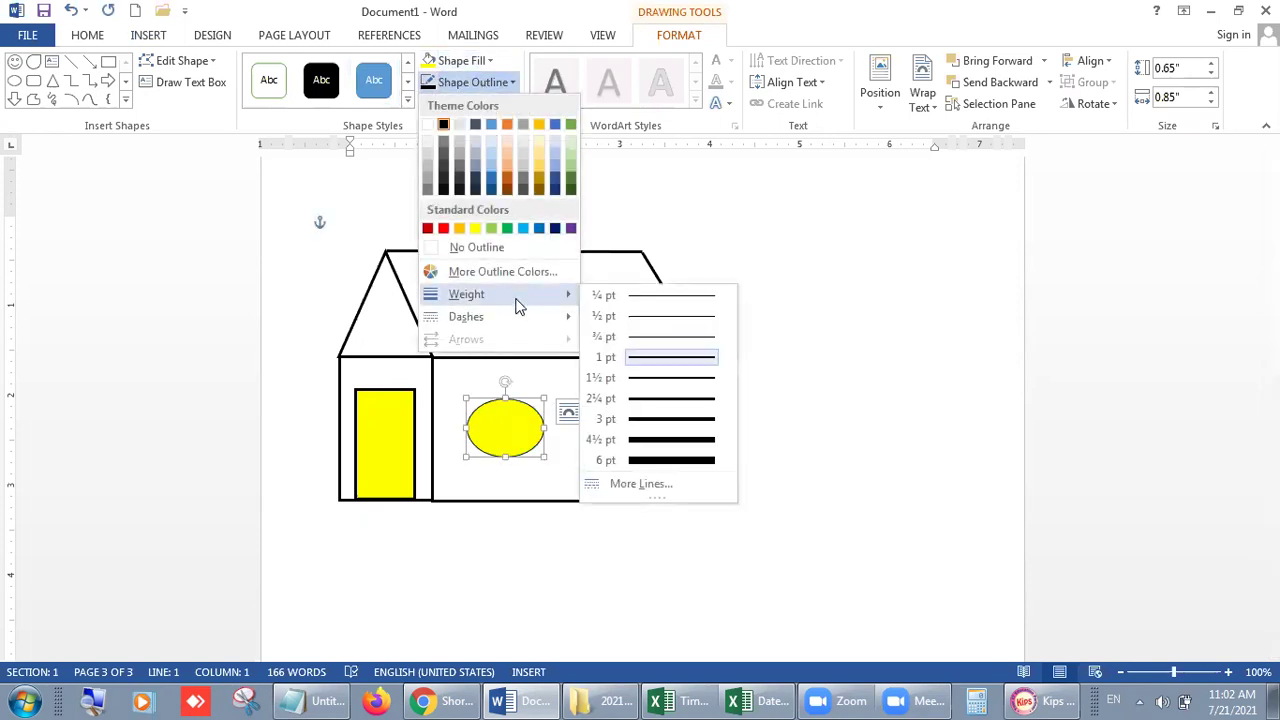
left_click(655, 408)
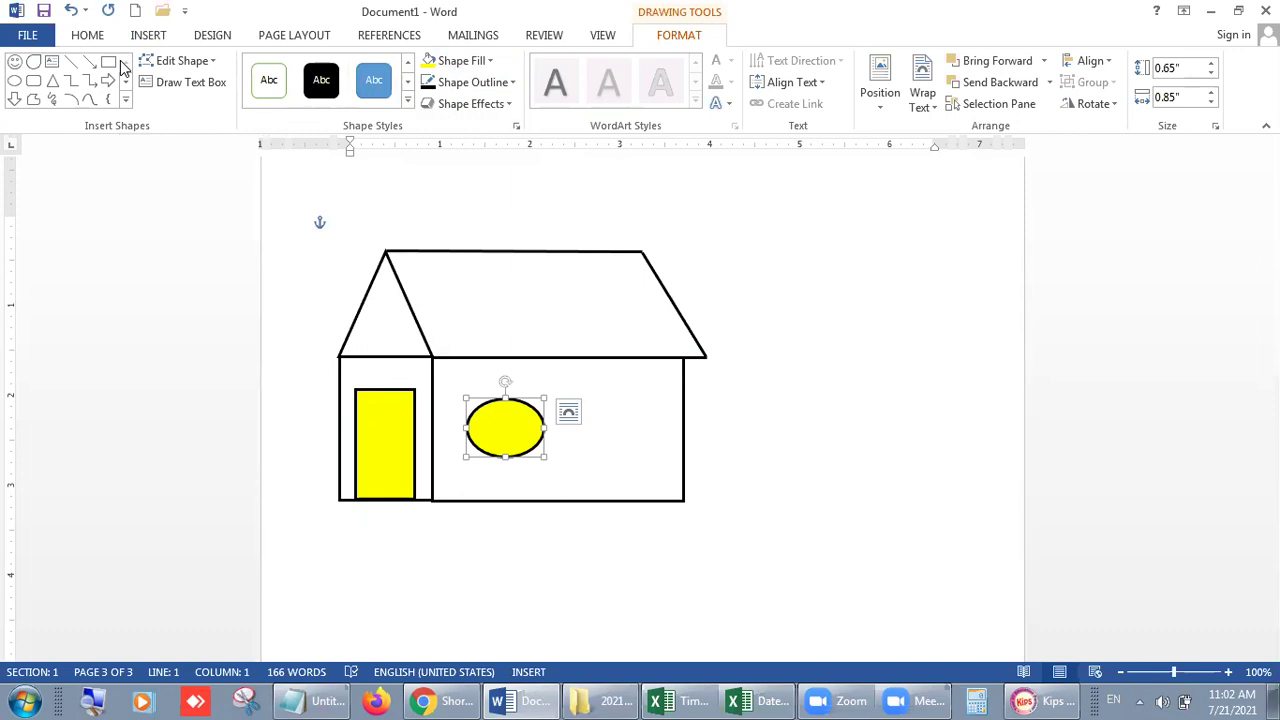
Duplicate the yellow oval window by copy and paste, place the copy beside the original on the wide wall, and deselect it
left_click(88, 36)
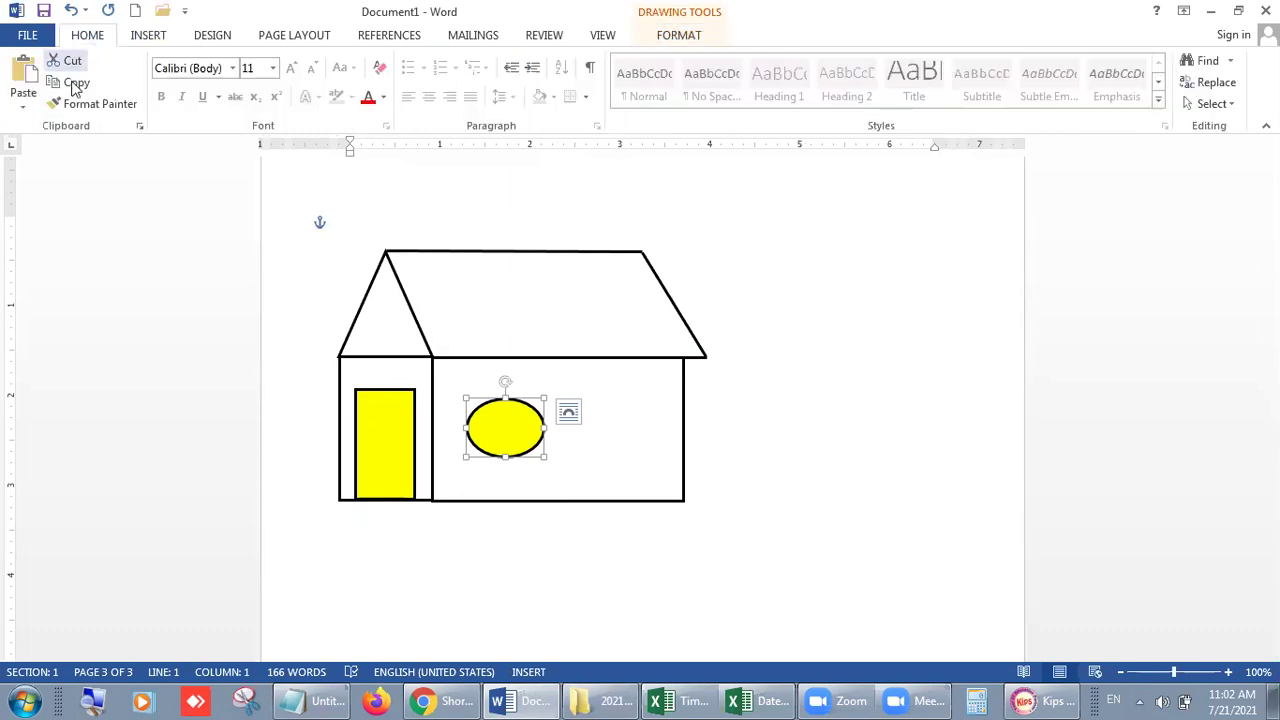
left_click(75, 86)
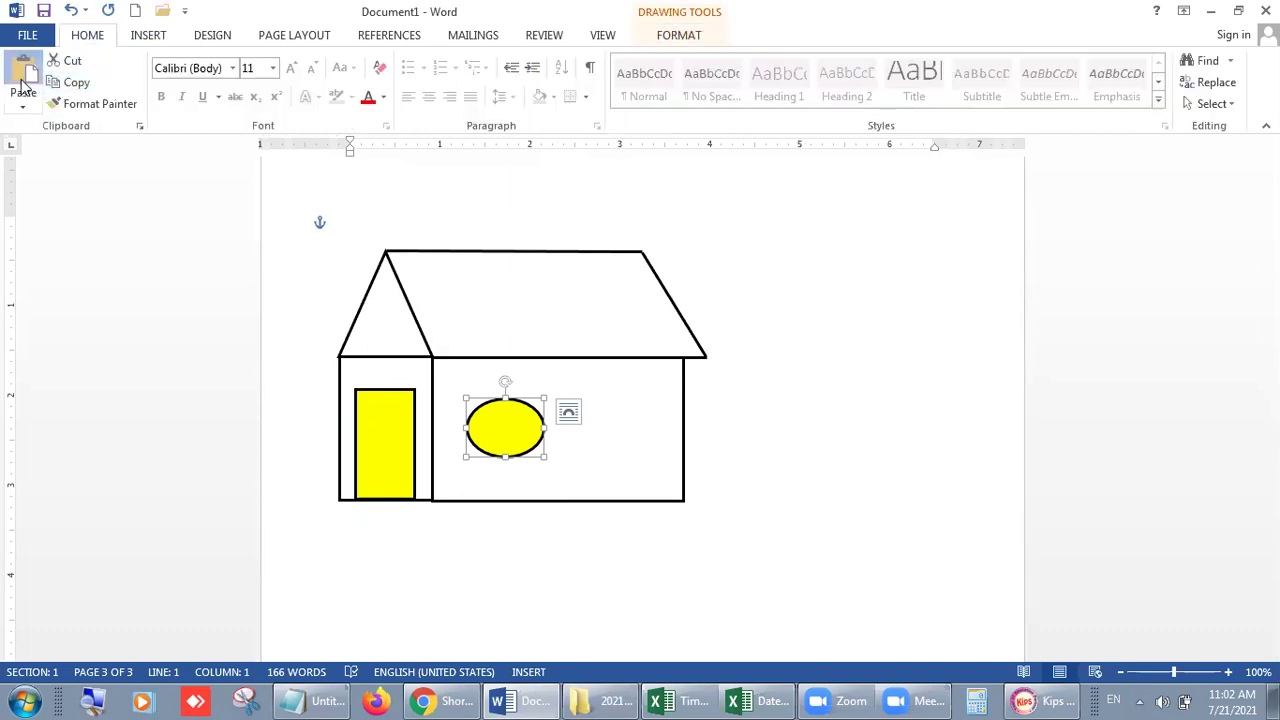
left_click(22, 70)
left_click_drag(528, 462, 611, 434)
left_click(812, 482)
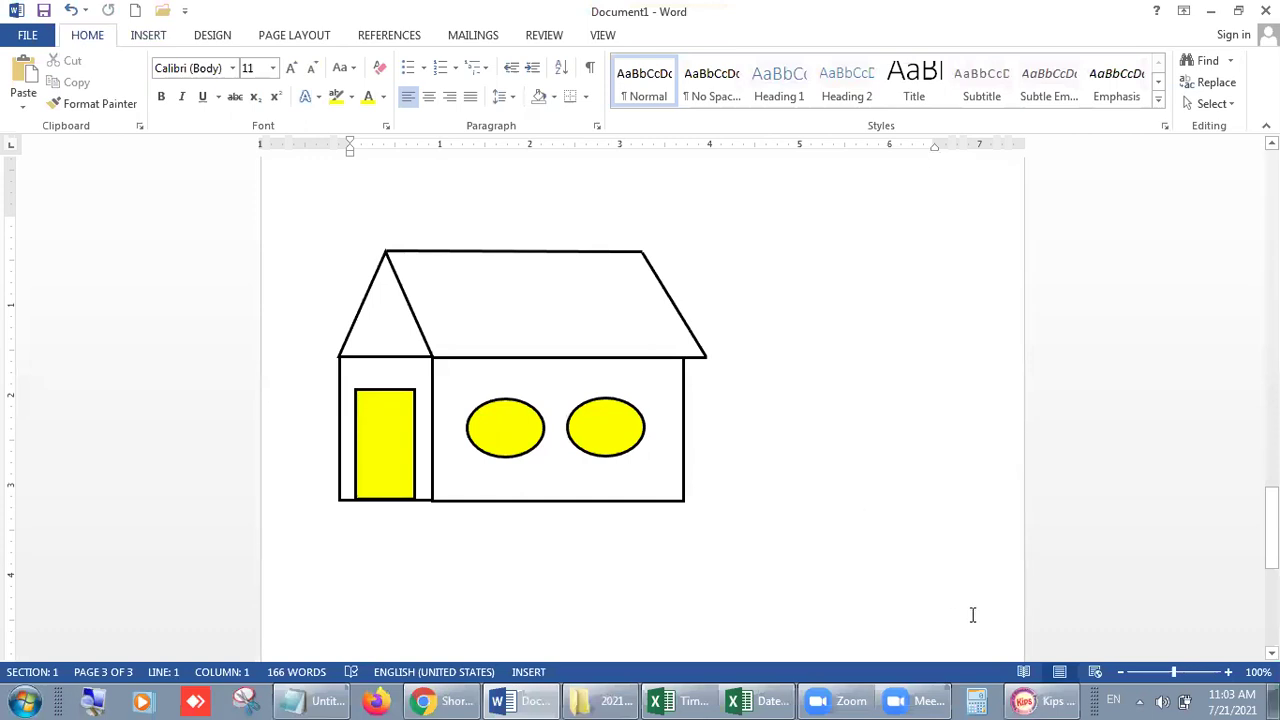
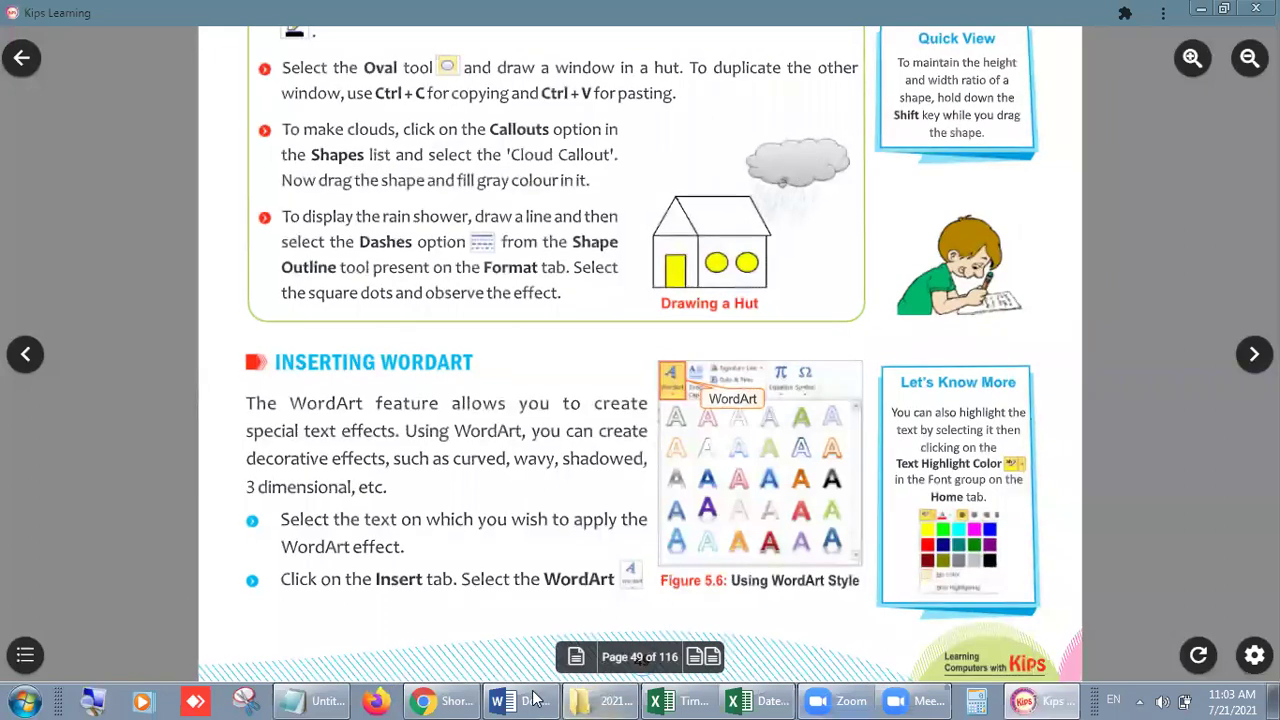
Return to the Word document and draw a Cloud Callout about 2.41 by 1.24 inches above the sloping end of the hut's roof
key("alt+Tab")
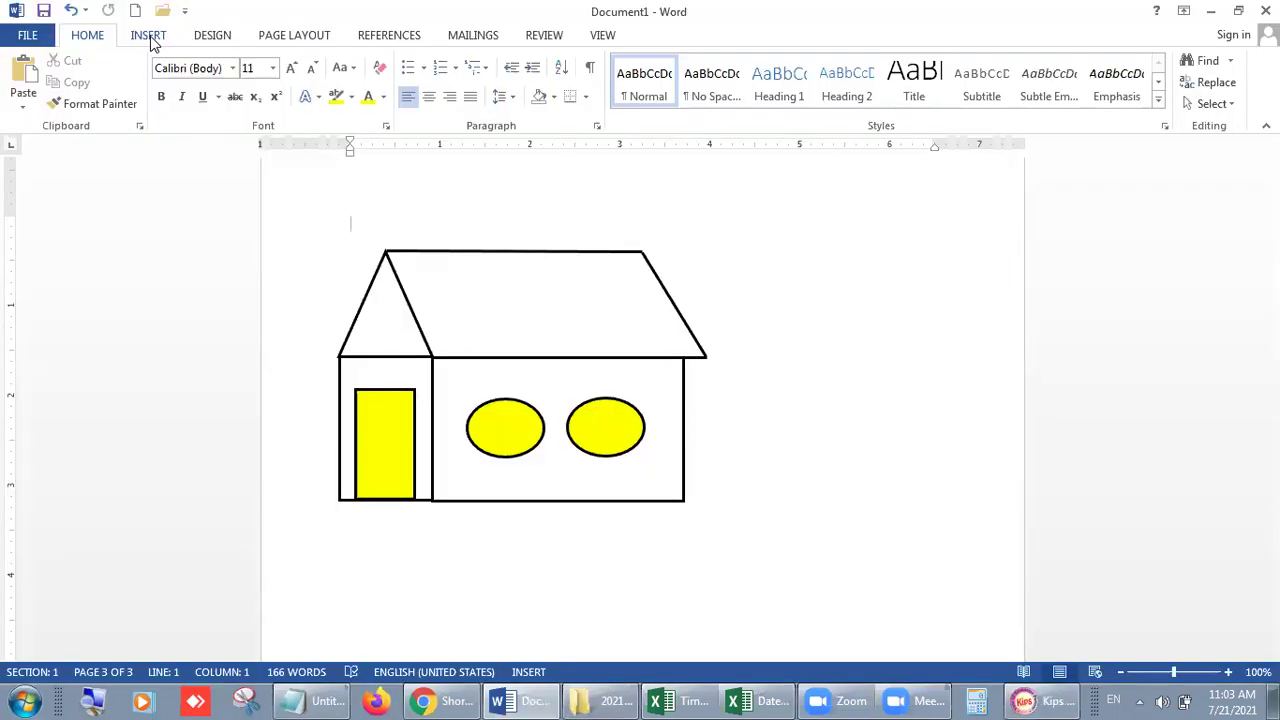
scroll(258, 100, "down", 1)
left_click(258, 95)
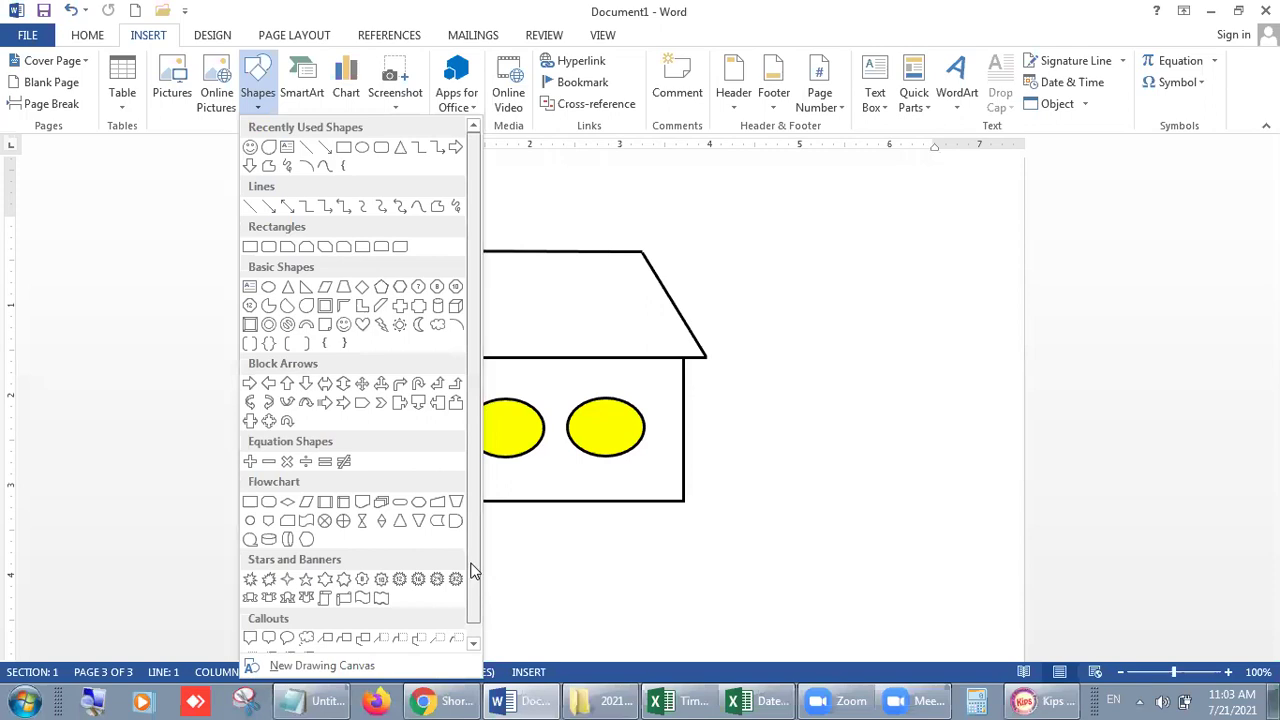
scroll(315, 630, "down", 1)
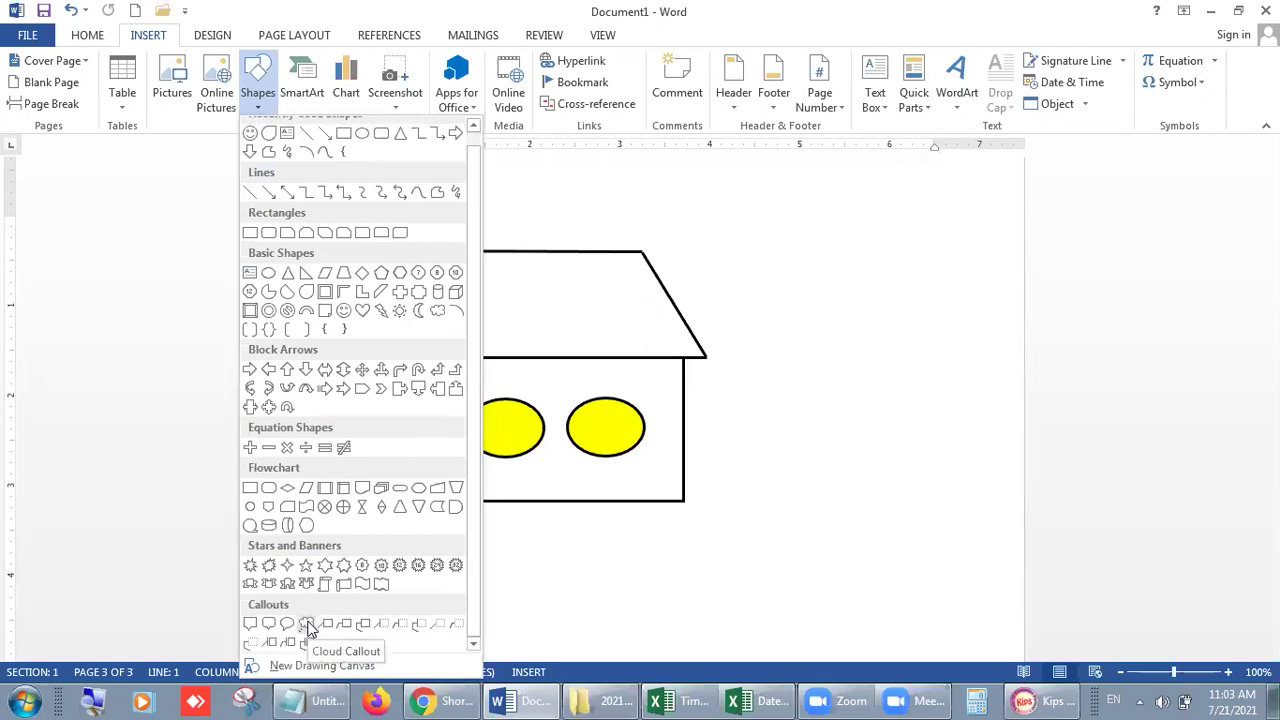
left_click(307, 625)
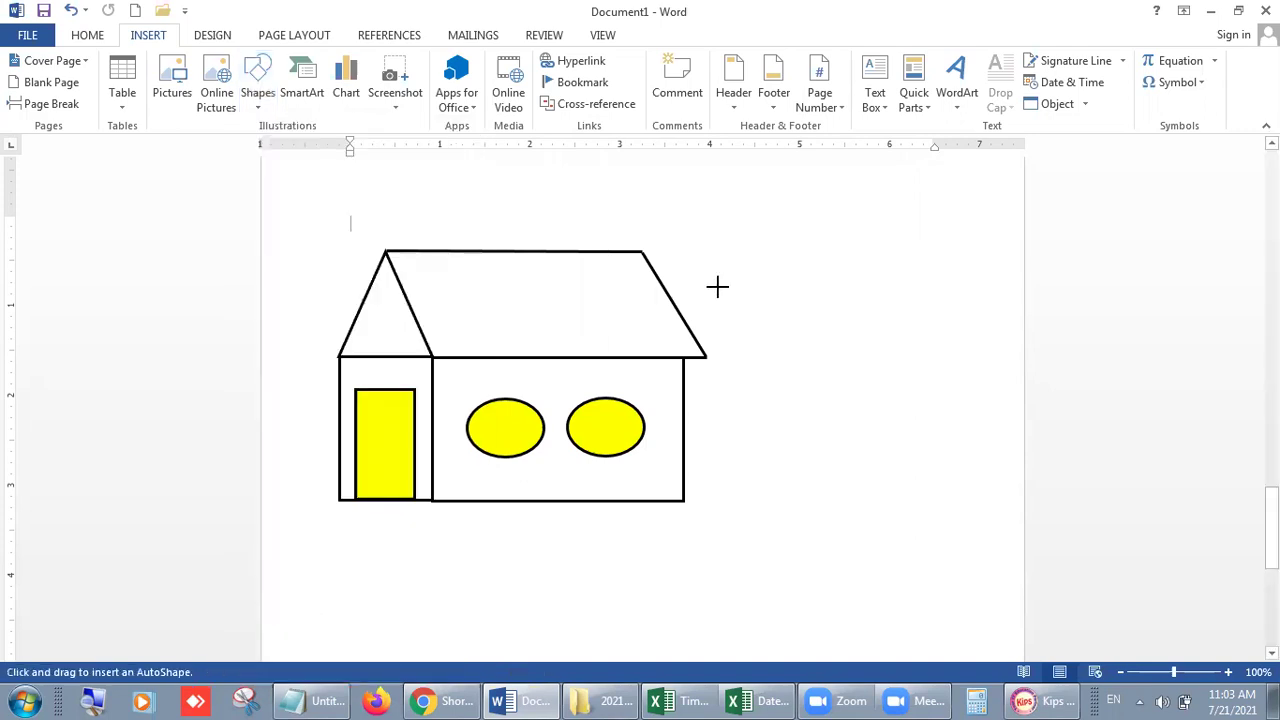
mouse_move(1271, 530)
left_mouse_down()
mouse_move(1271, 479)
mouse_move(1271, 508)
left_mouse_up()
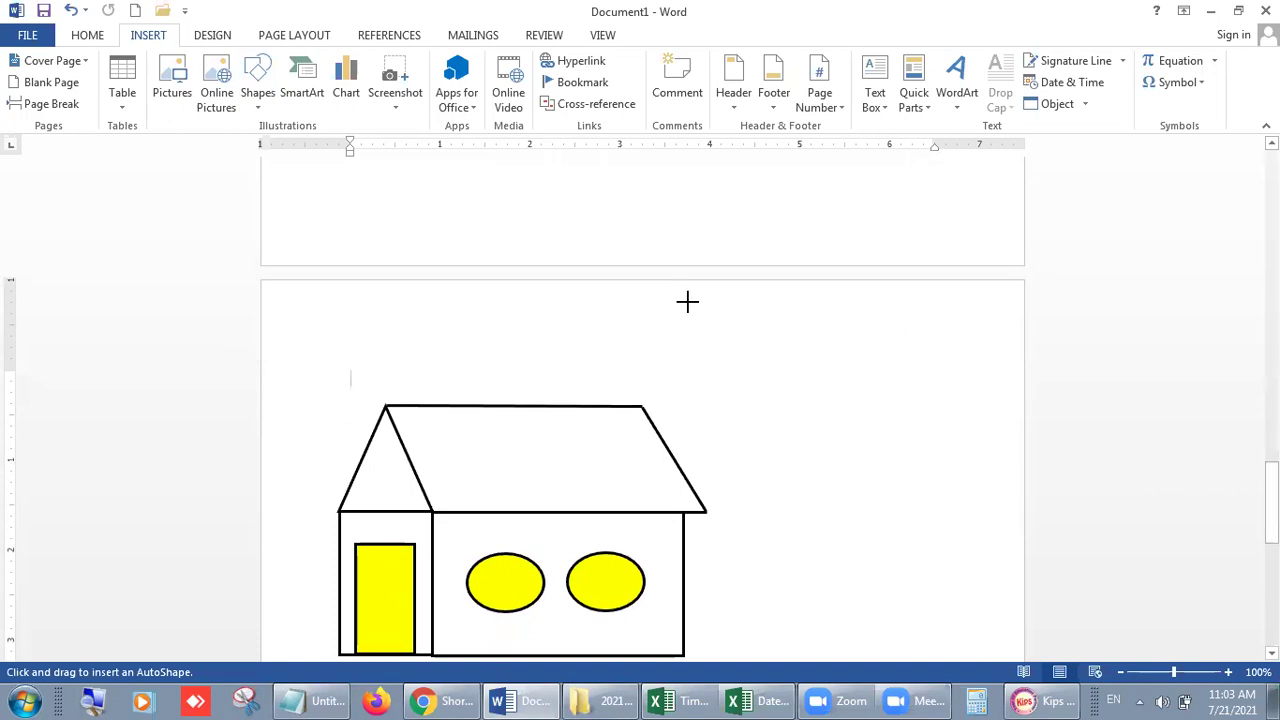
mouse_move(680, 291)
left_mouse_down()
mouse_move(827, 381)
mouse_move(898, 404)
left_mouse_up()
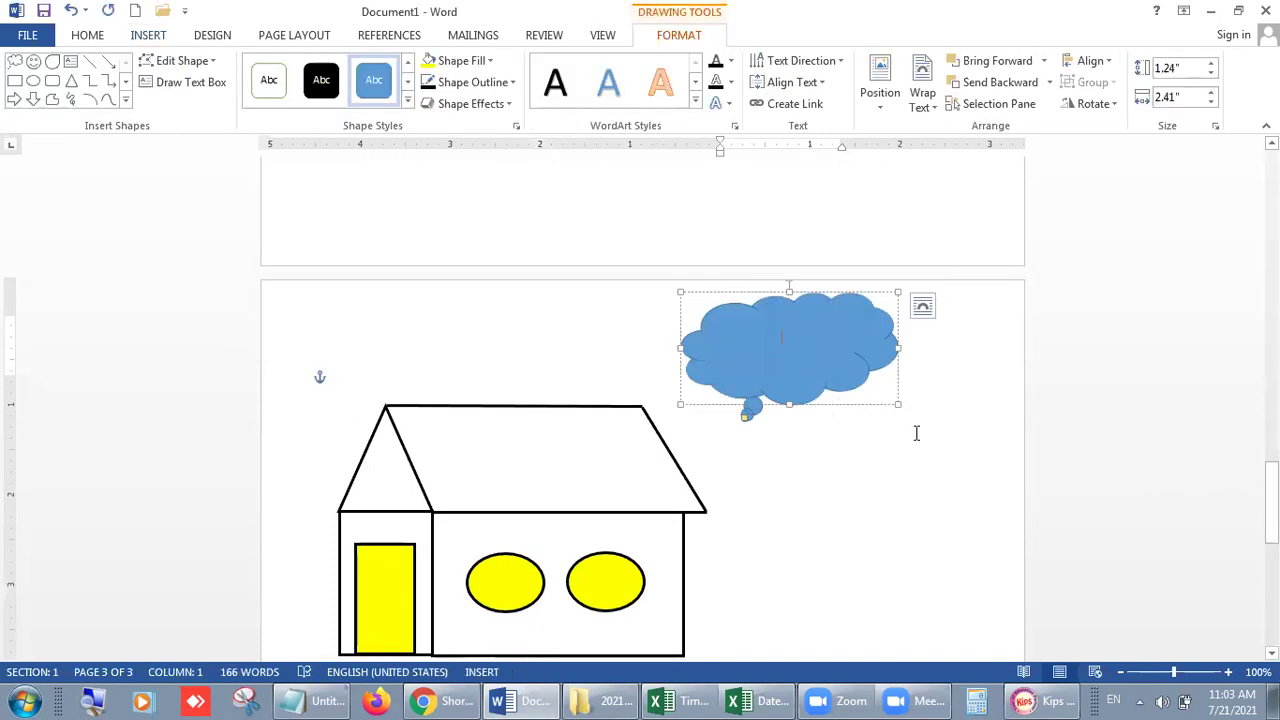
Check the textbook's cloud illustration, then fill the cloud callout with gray and deselect it
left_click(1030, 700)
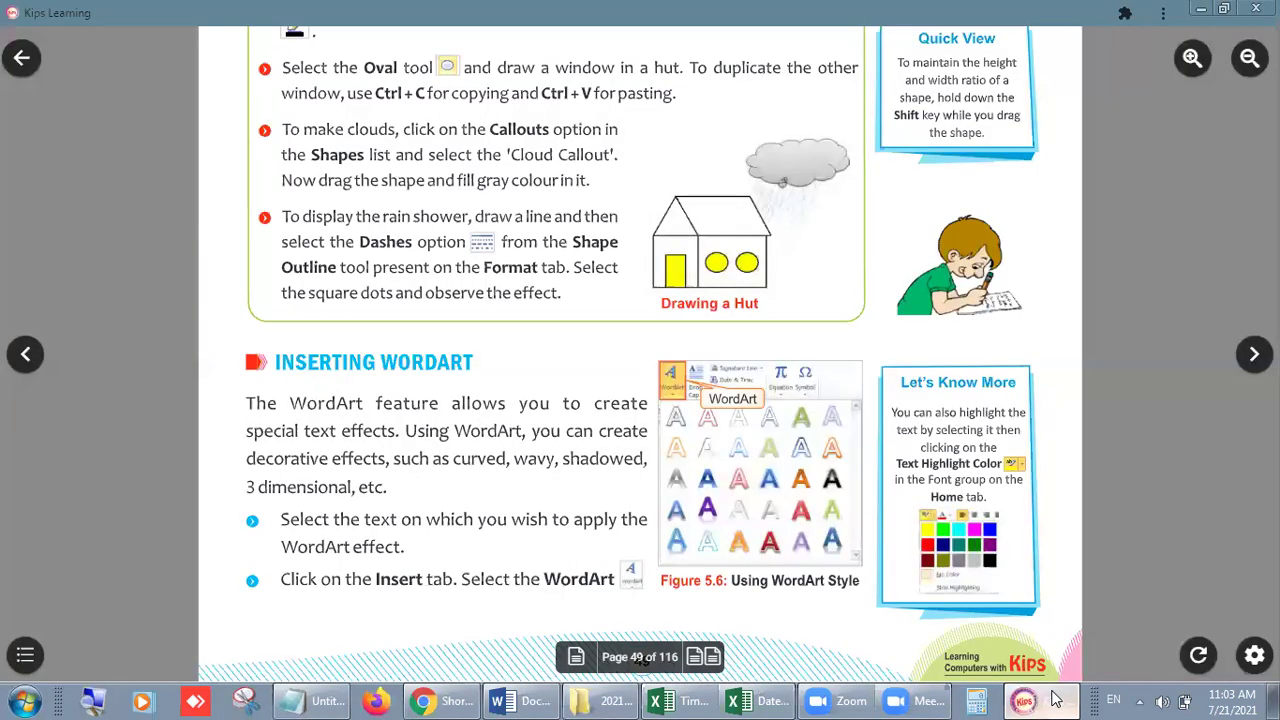
left_click(1055, 699)
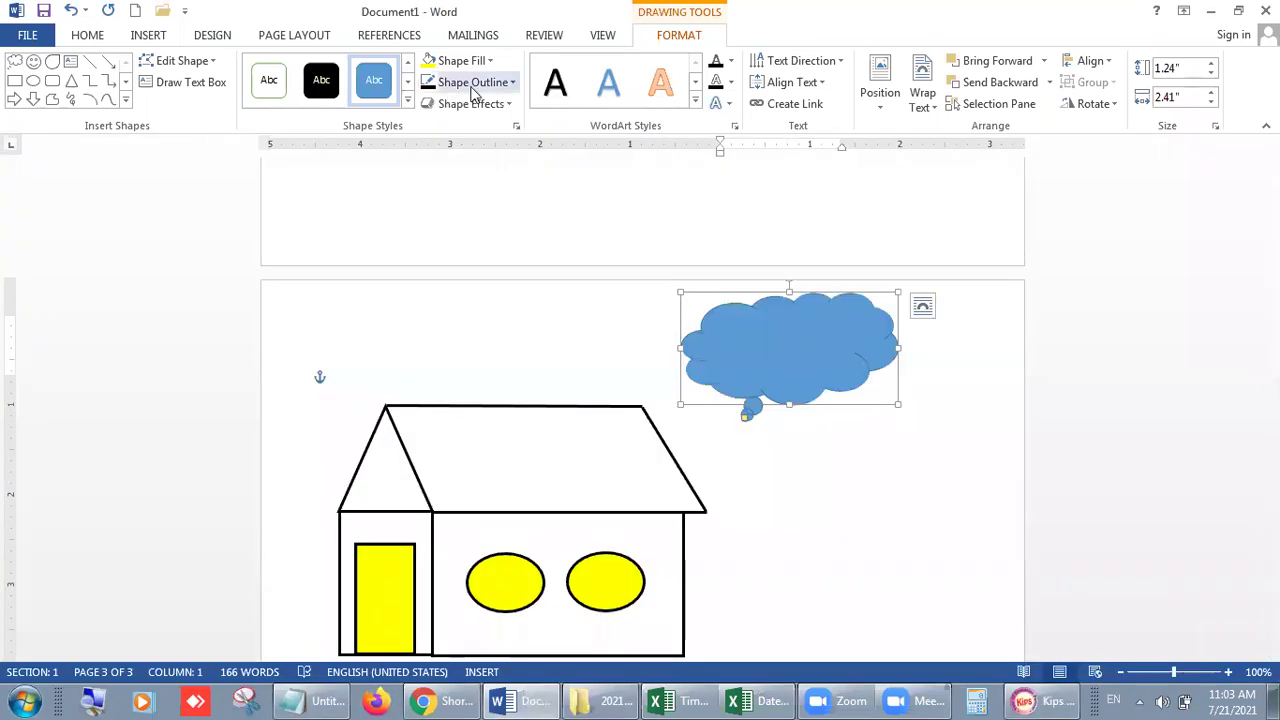
left_click(471, 84)
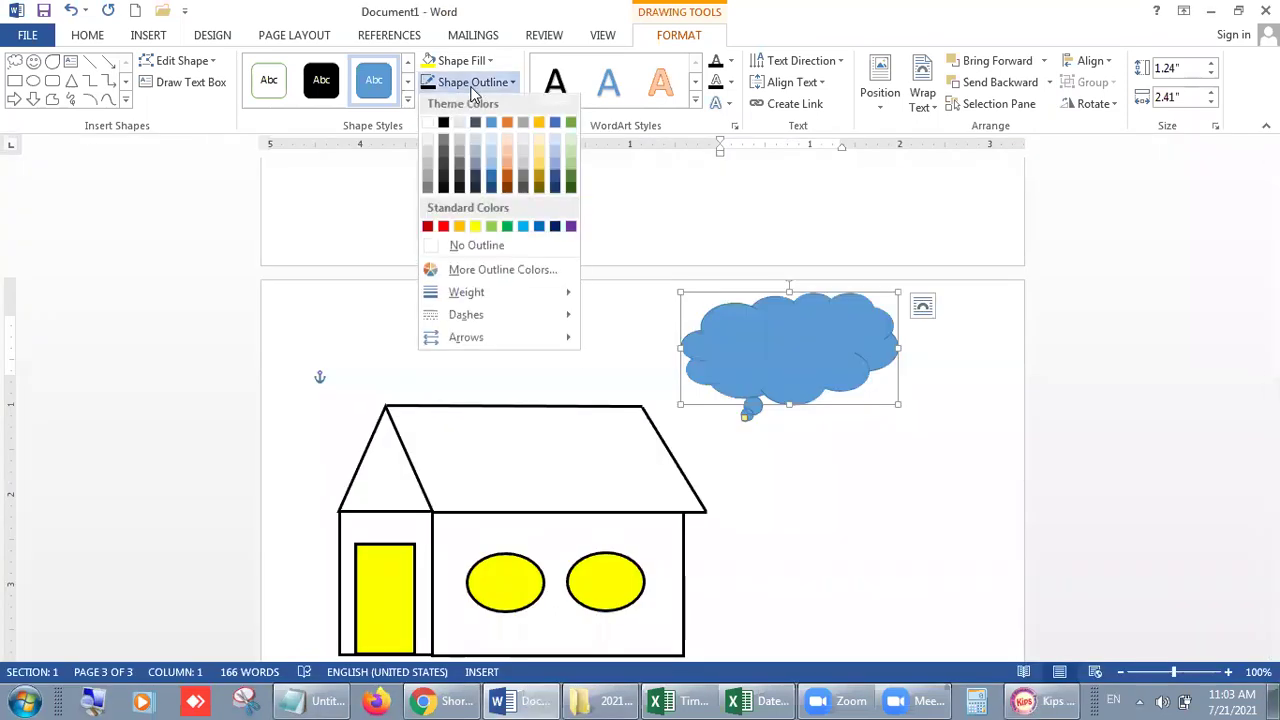
left_click(486, 82)
left_click(462, 60)
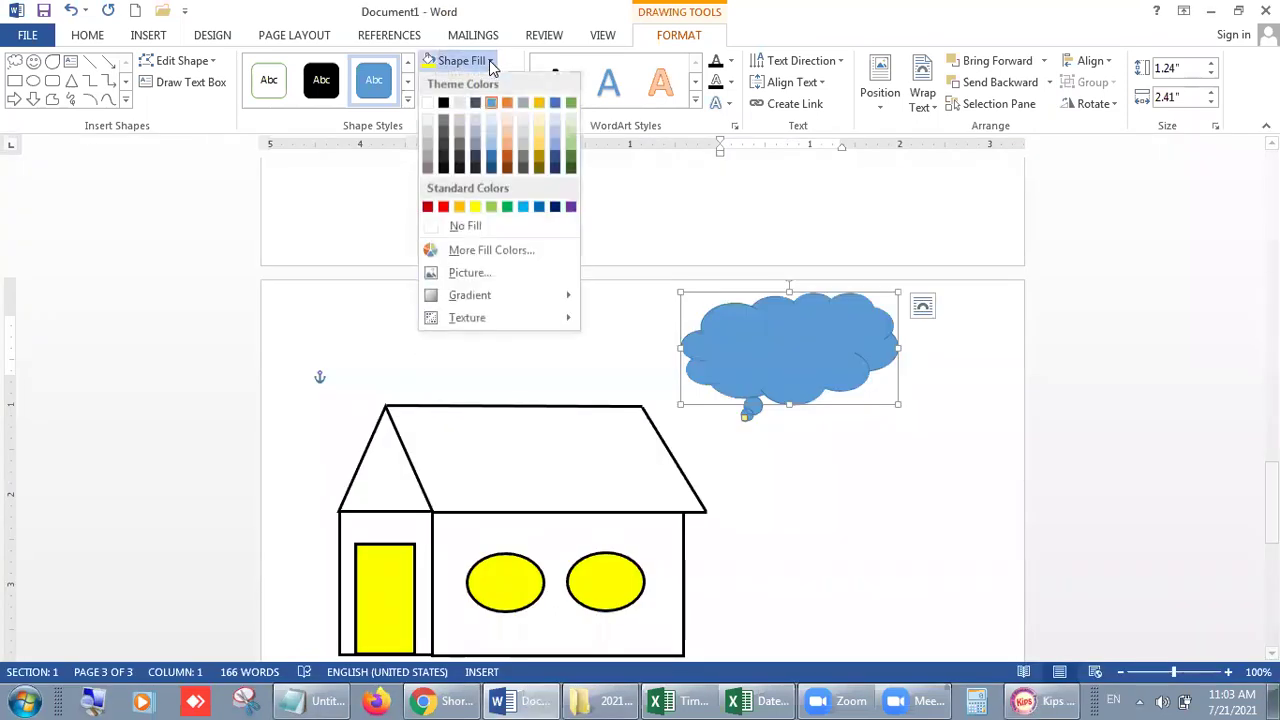
left_click(428, 160)
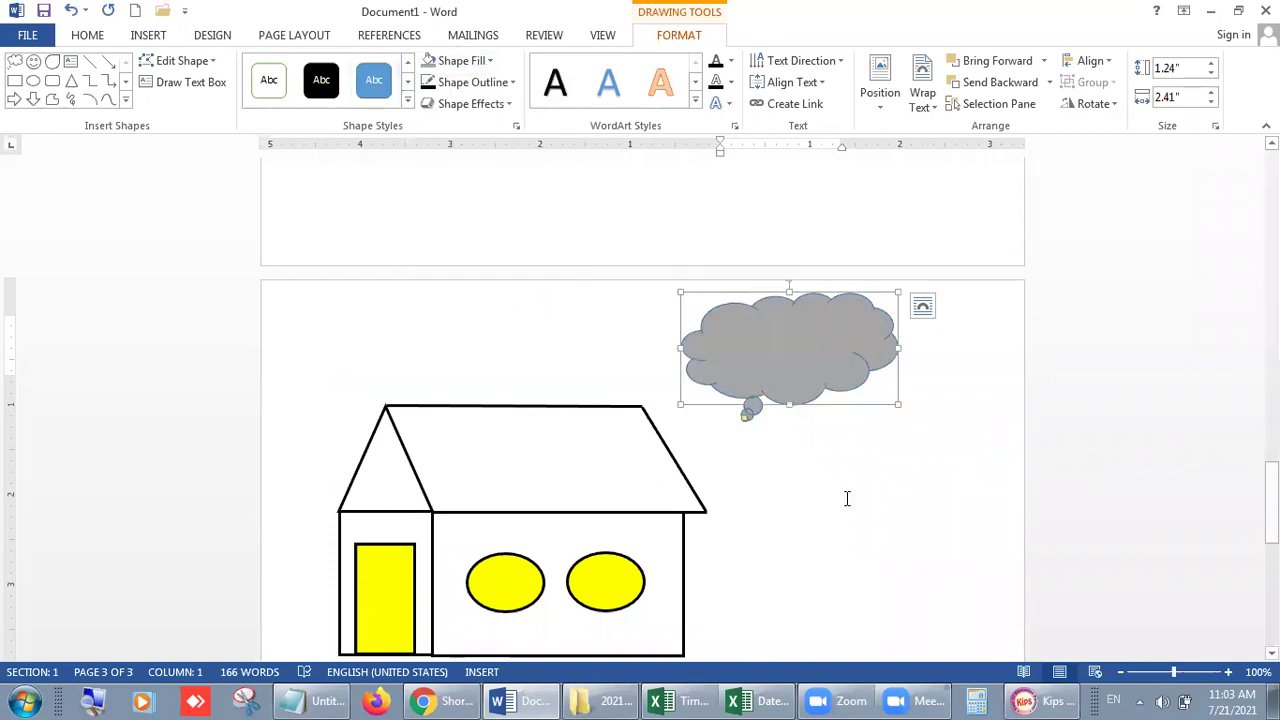
left_click(891, 494)
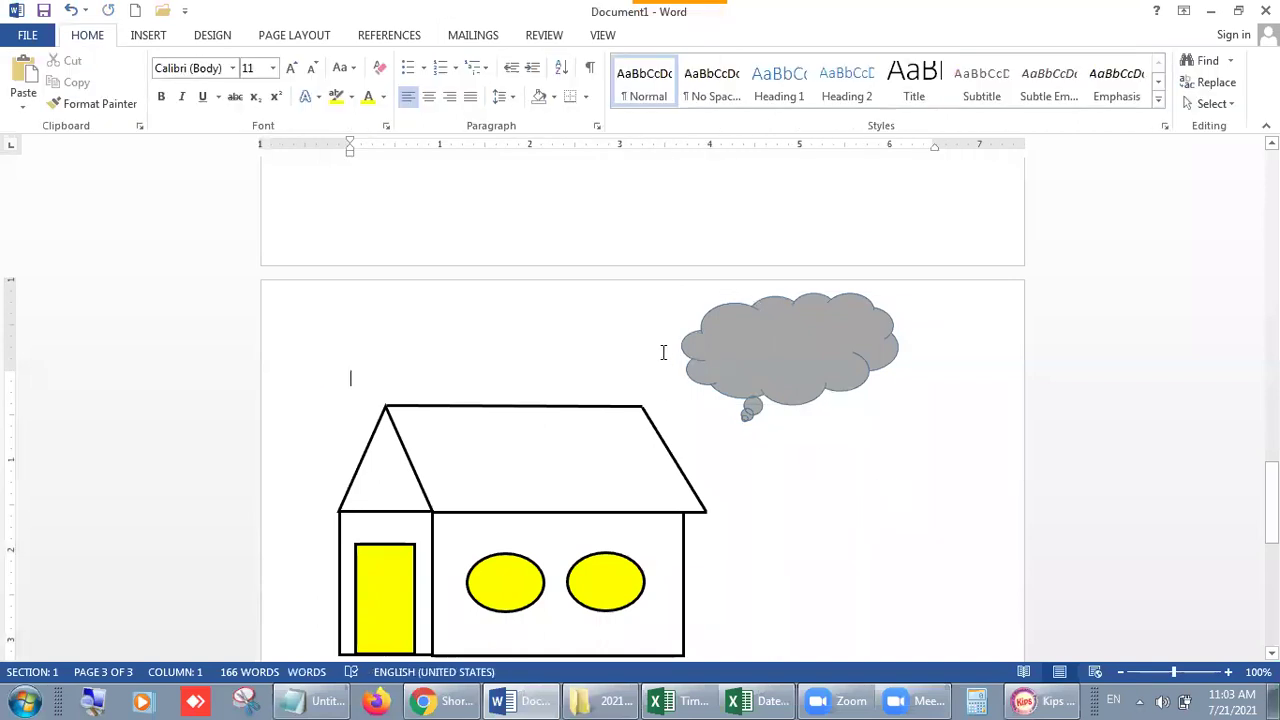
Switch to the Kips Learning textbook, examine the rain shower instruction and hut illustration enlarged, and return to the Word document
left_click(148, 35)
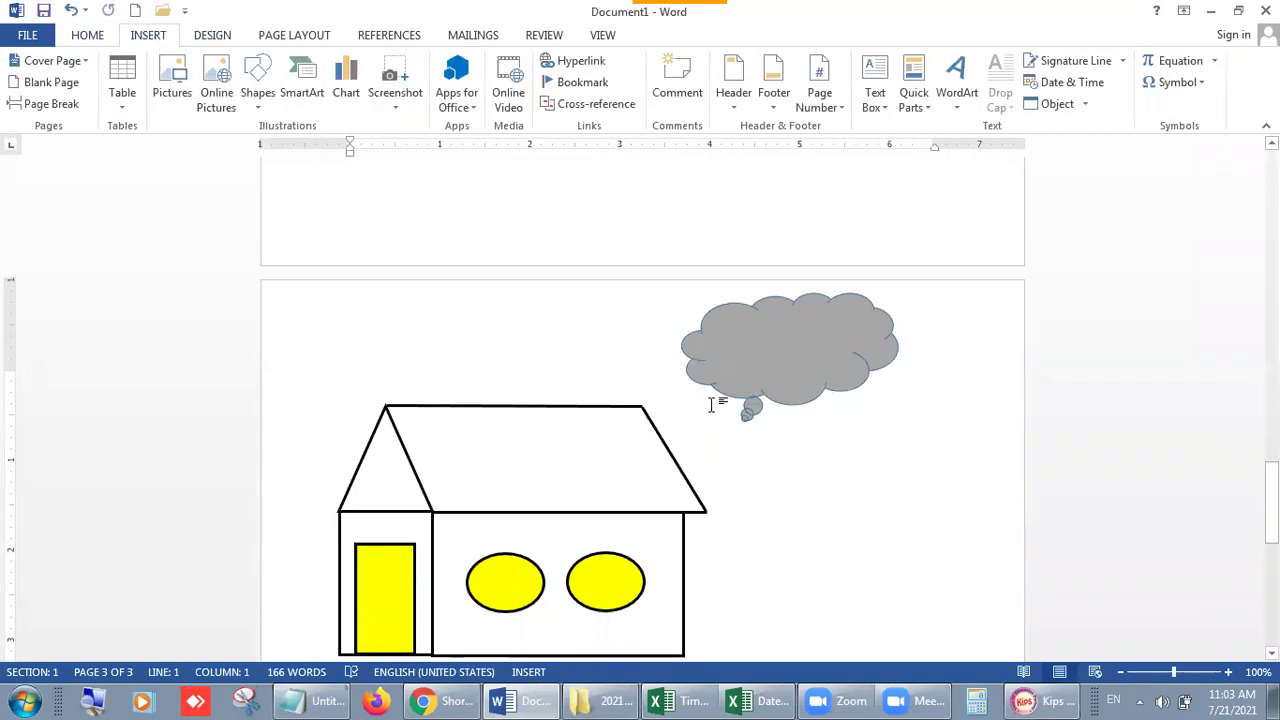
left_click(1053, 699)
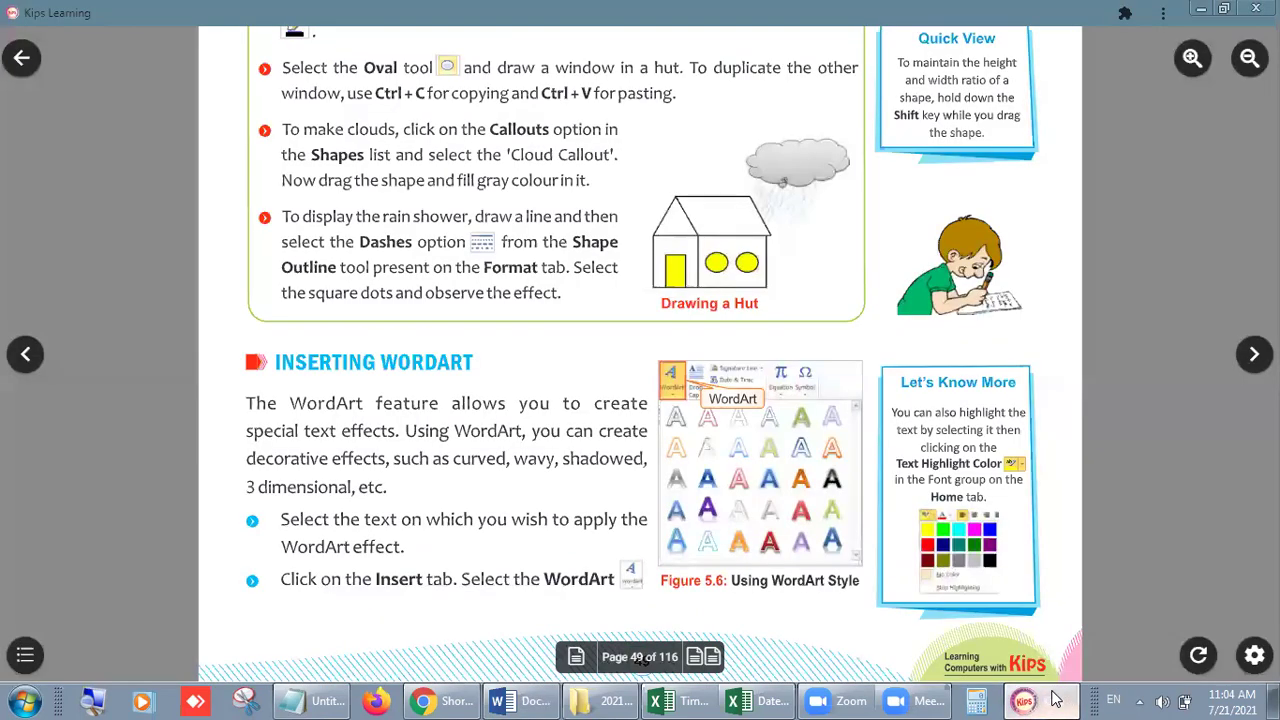
left_click(1193, 72)
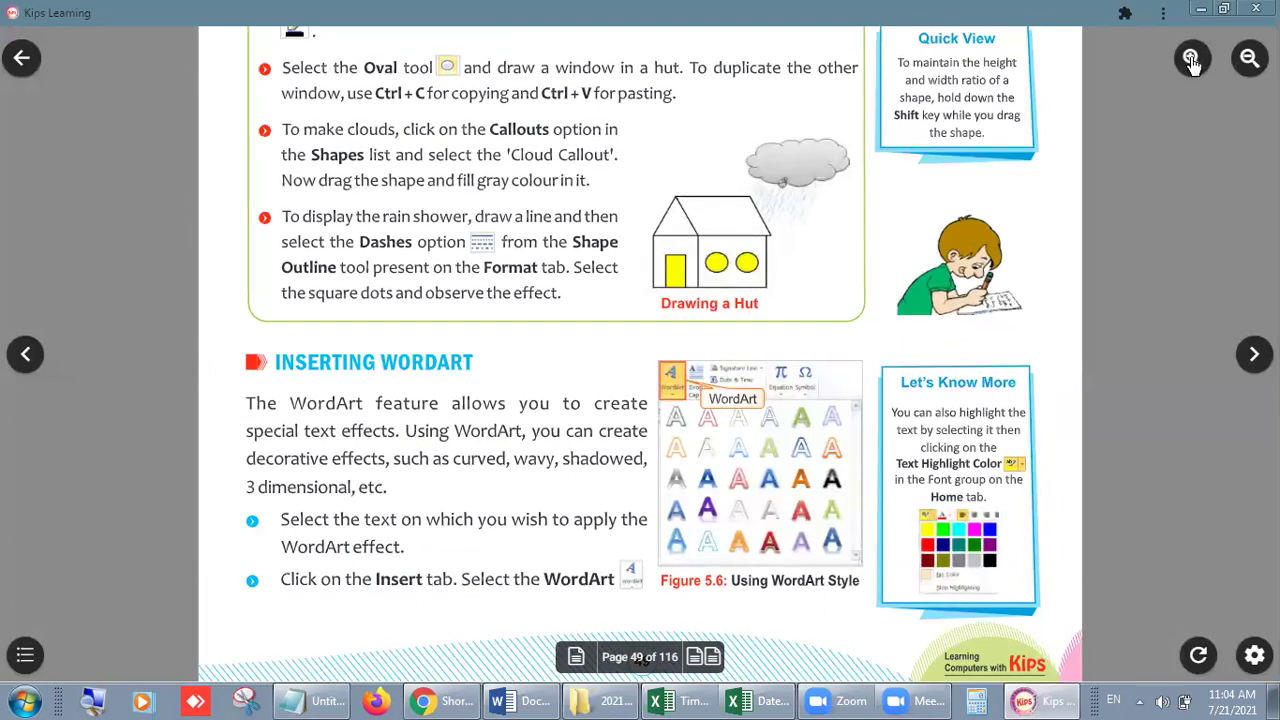
left_click(1191, 60)
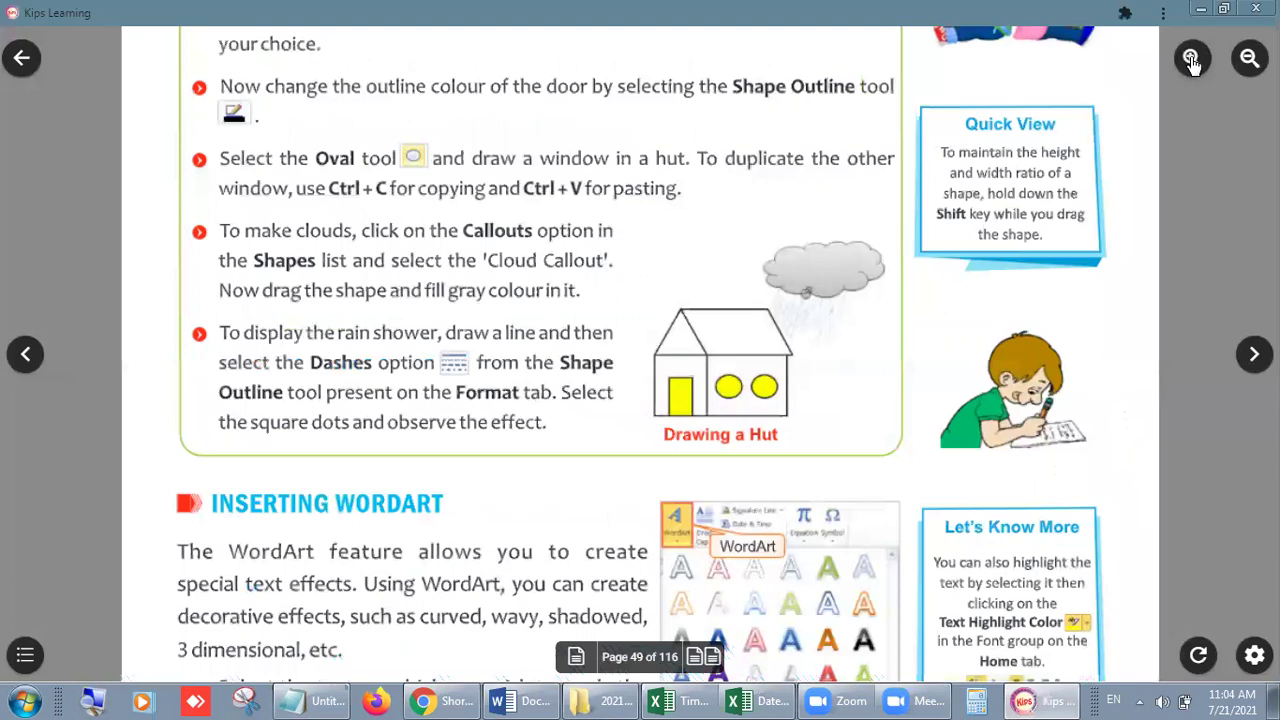
left_click(1191, 60)
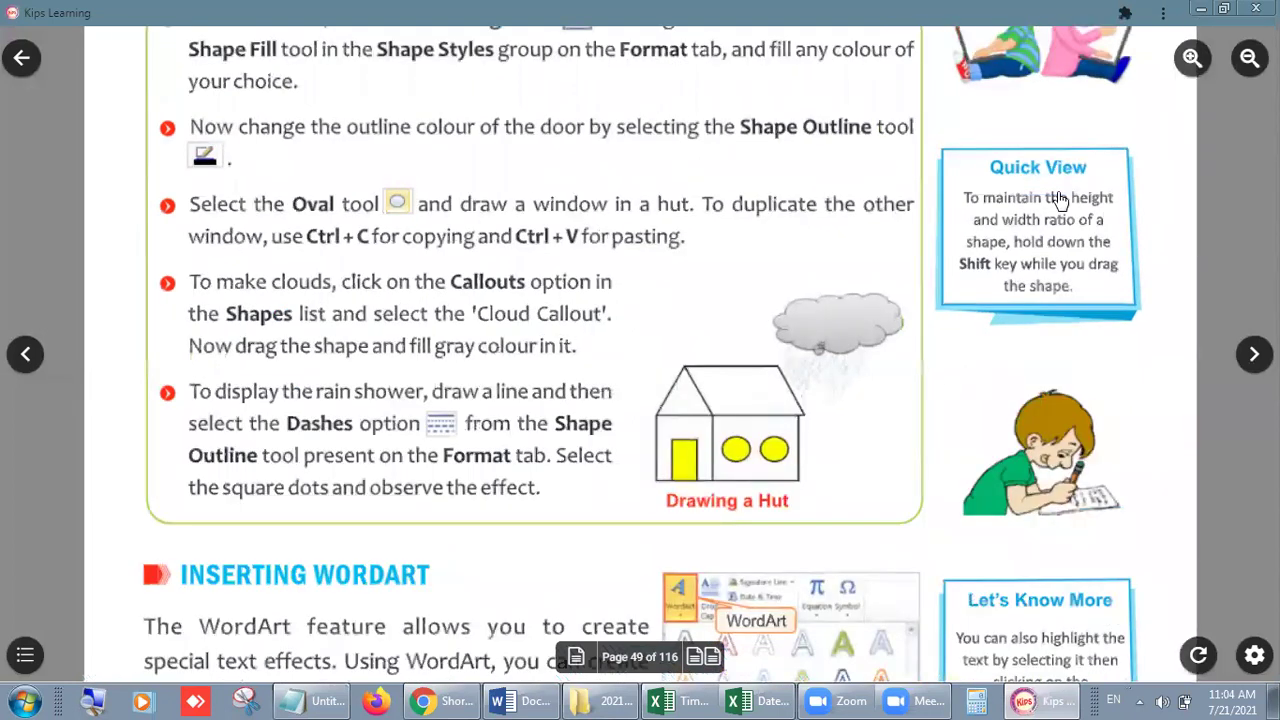
left_click(1191, 60)
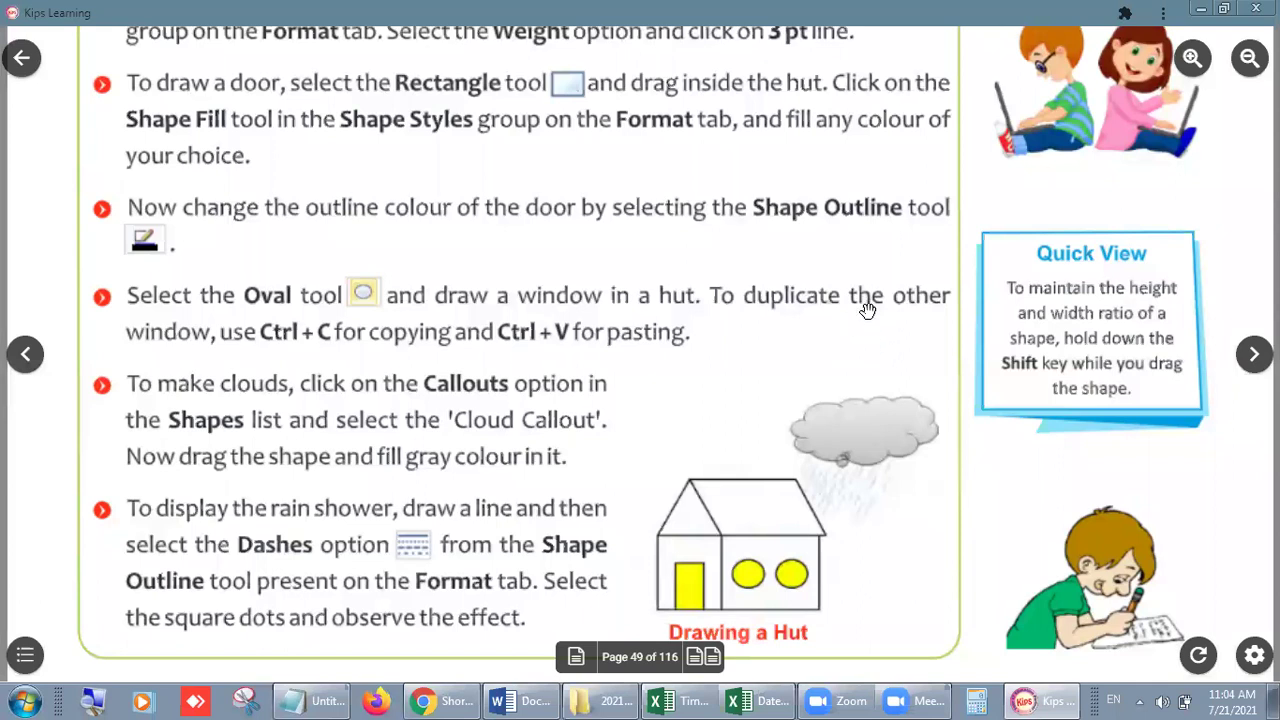
scroll(860, 370, "down", 2)
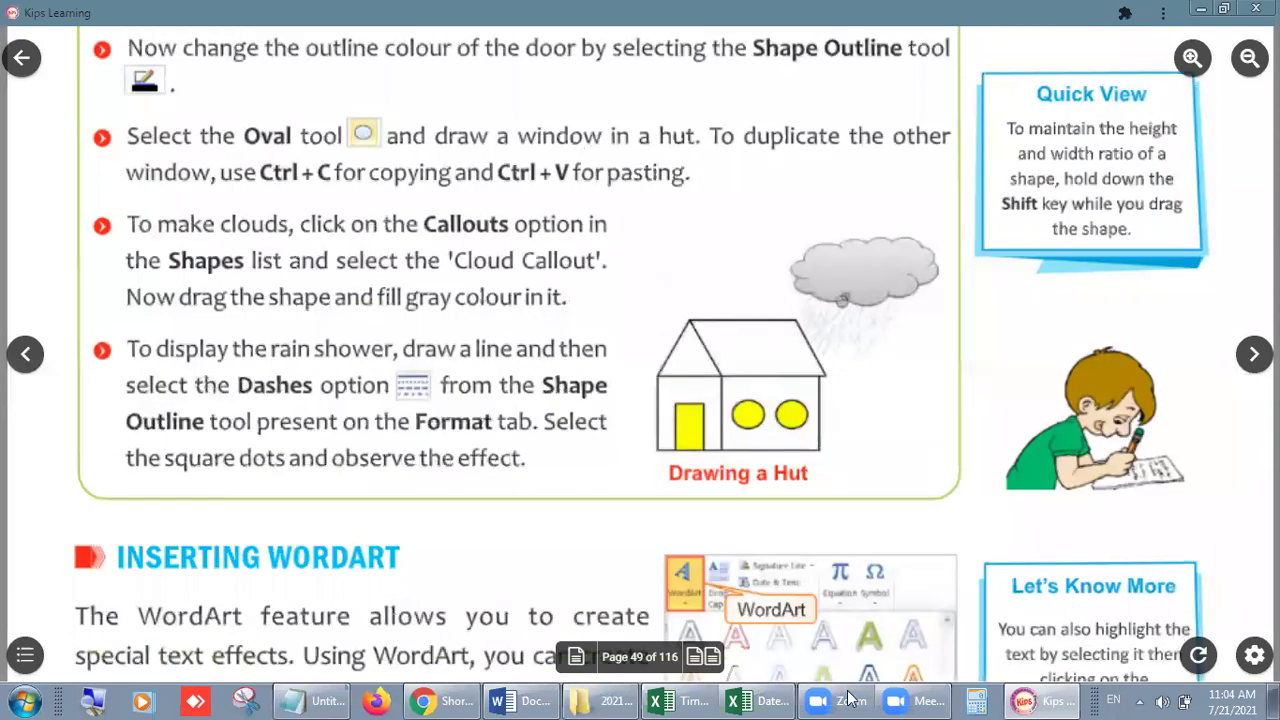
left_click(338, 700)
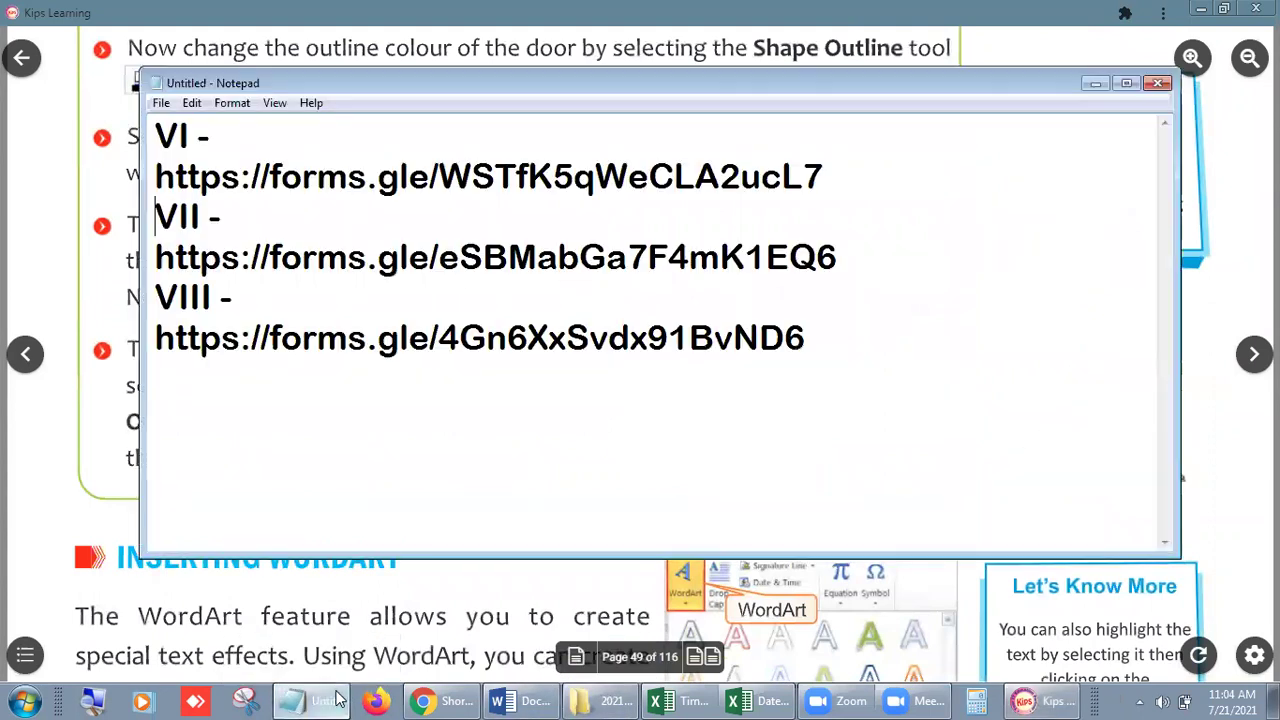
left_click(524, 700)
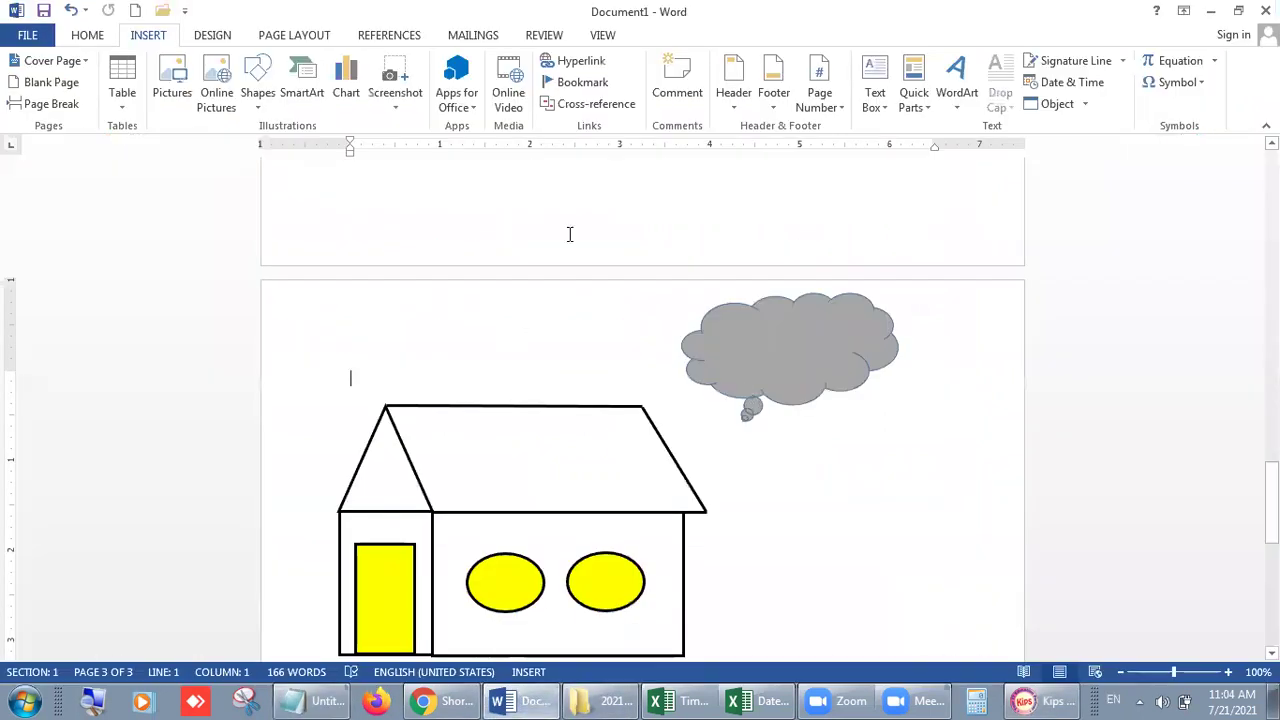
Try a lightning bolt about 0.54 by 0.56 inches below the cloud, shrink it, and delete it
left_click(260, 95)
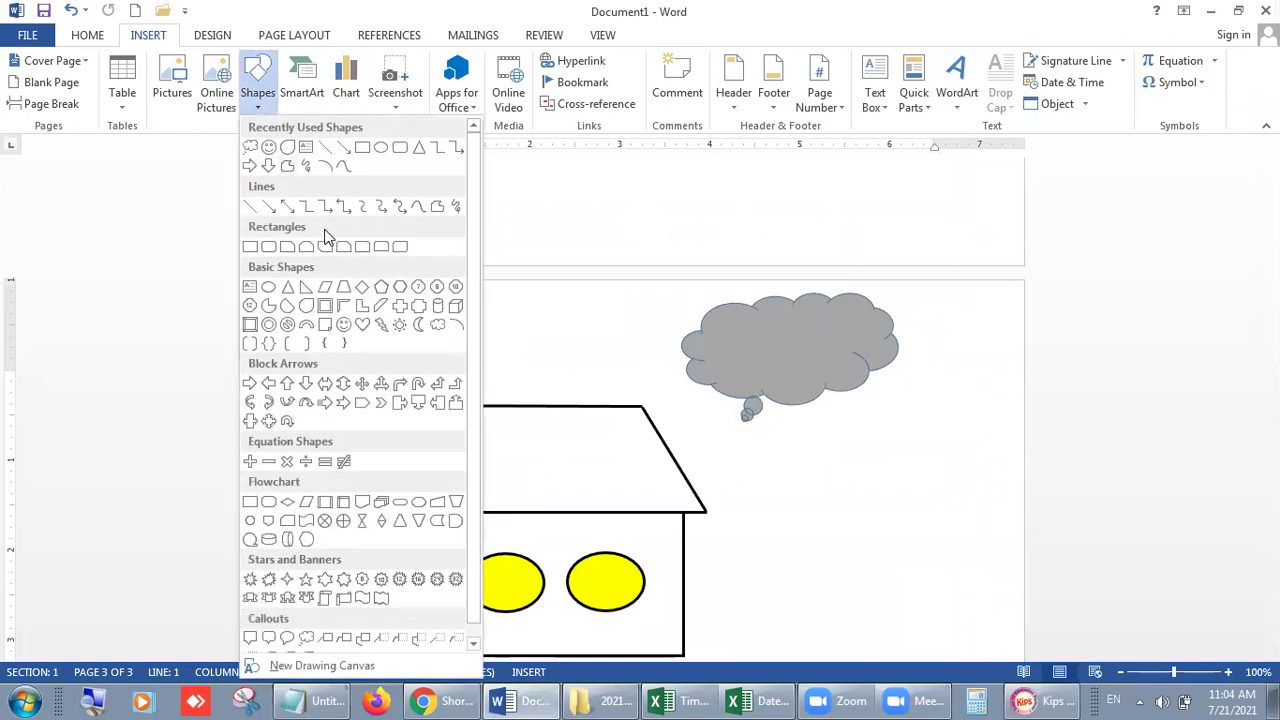
left_click(381, 325)
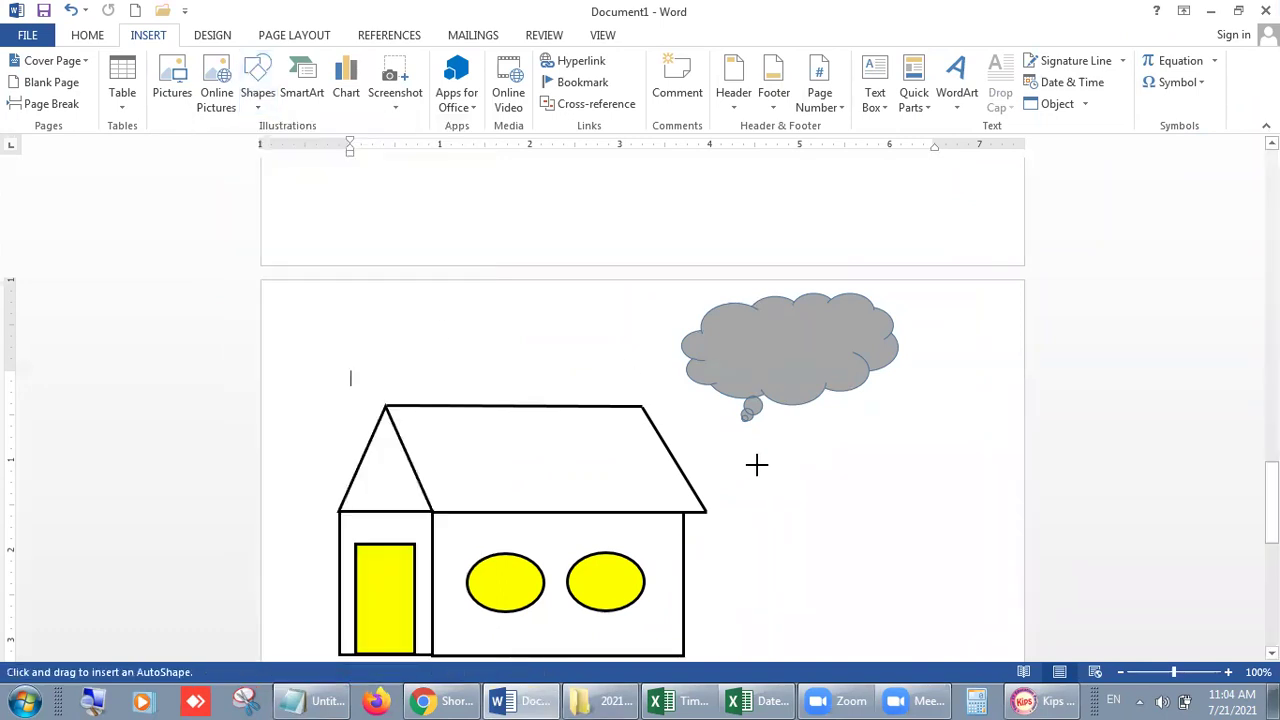
left_click_drag(895, 424, 846, 476)
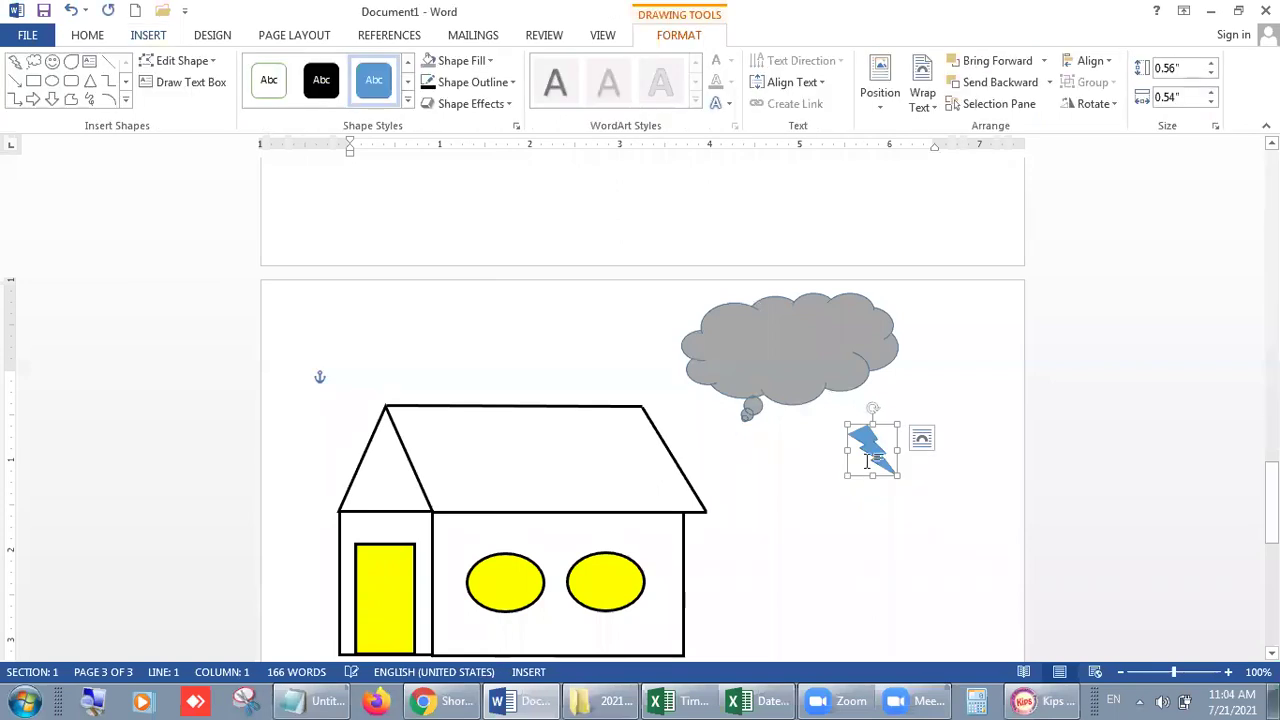
left_click_drag(897, 425, 868, 449)
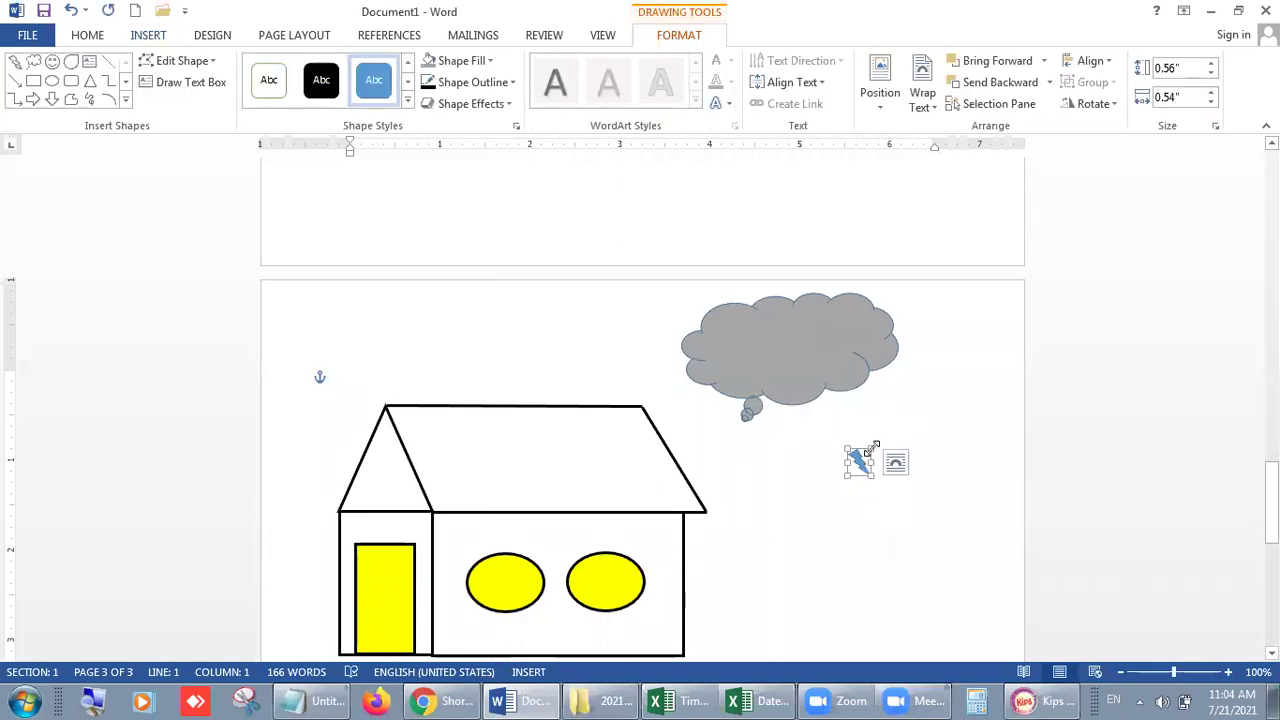
key("Delete")
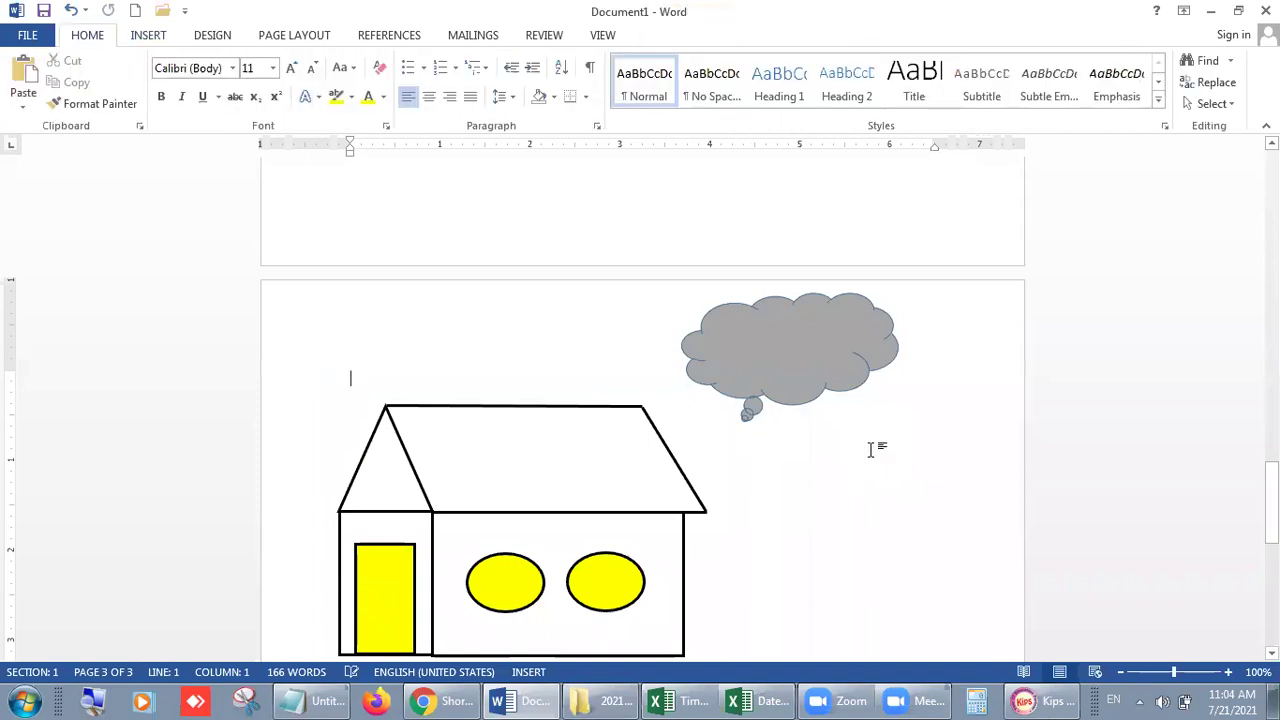
Draw a sloping straight line about 1.34 inches high and 0.93 inches wide below the cloud
left_click(148, 35)
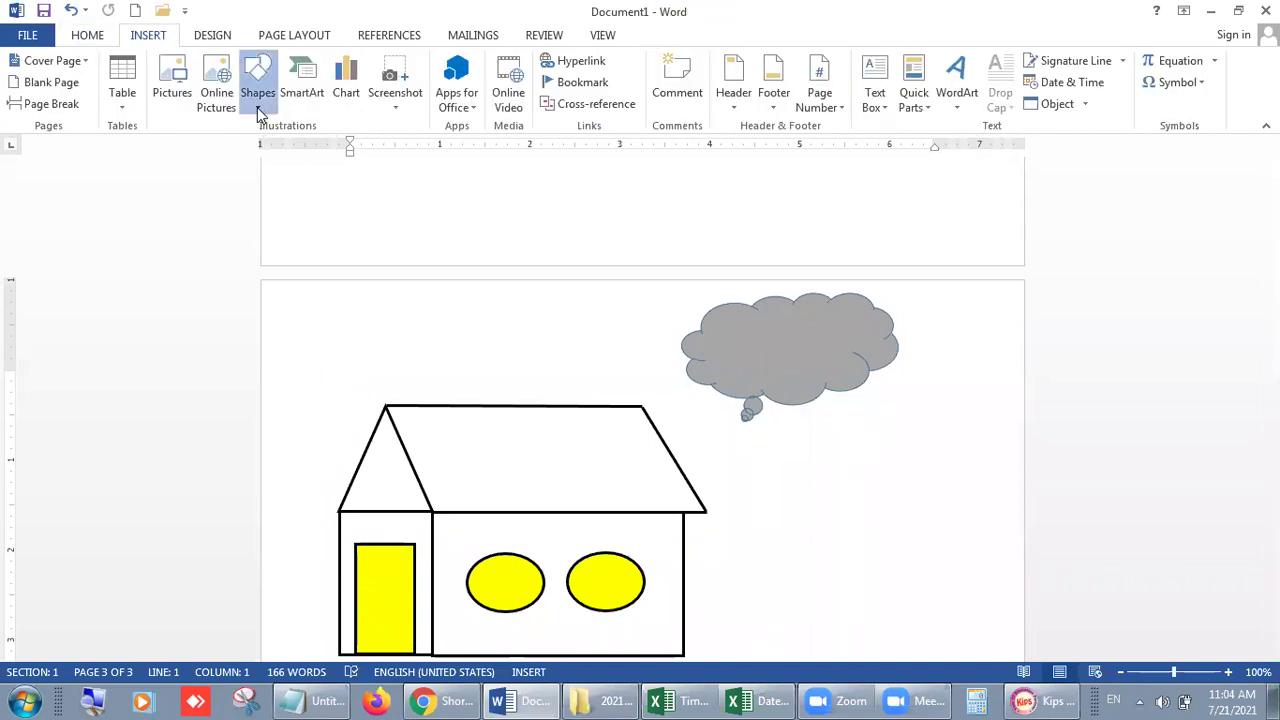
left_click(257, 80)
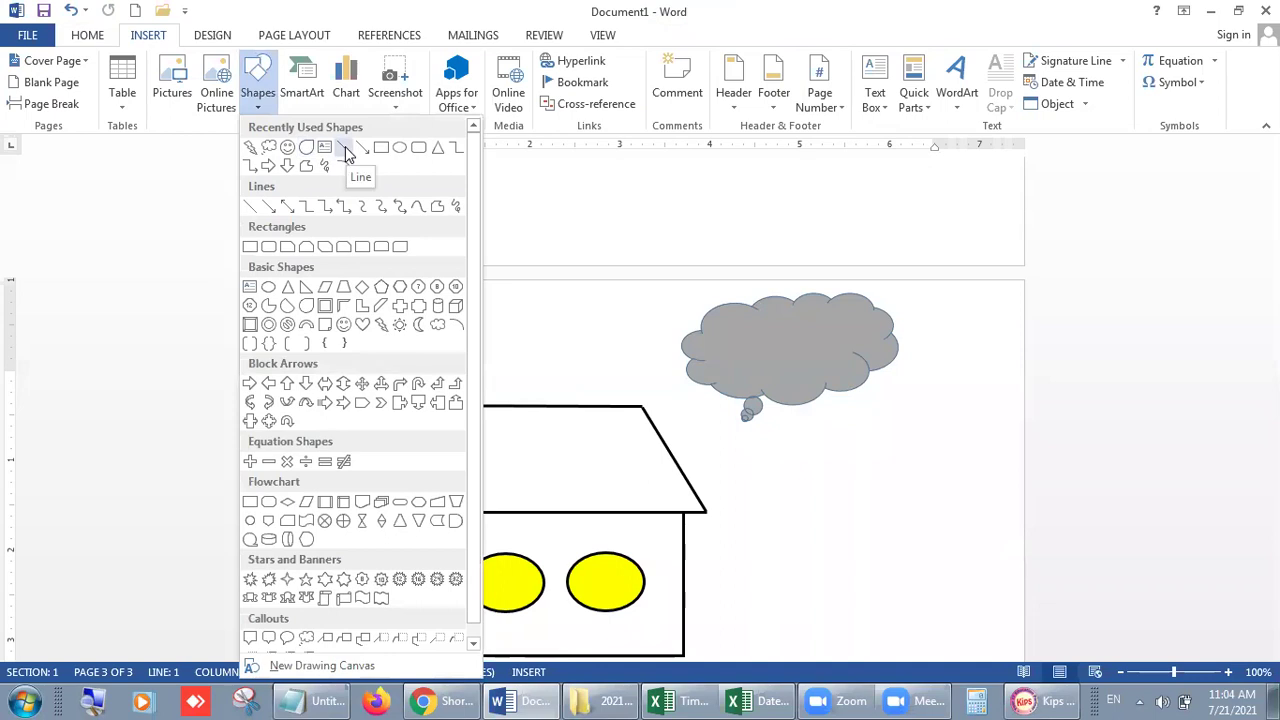
left_click(344, 149)
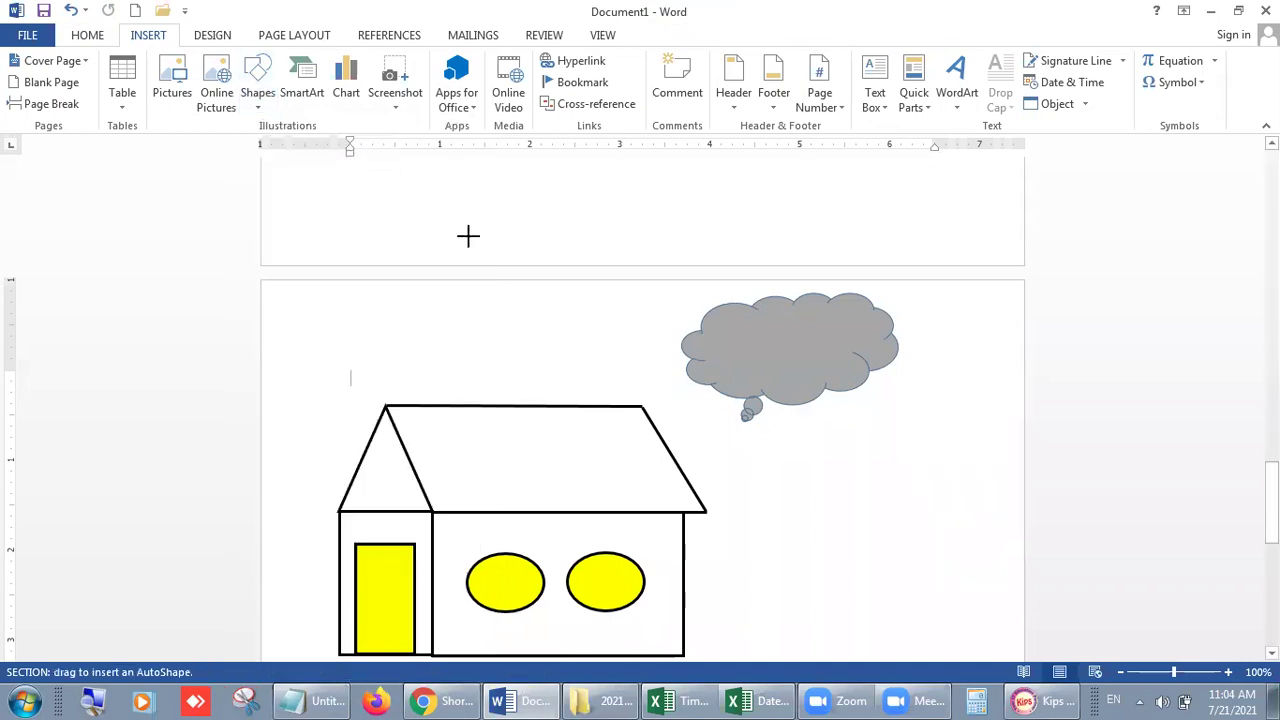
left_click_drag(865, 428, 782, 548)
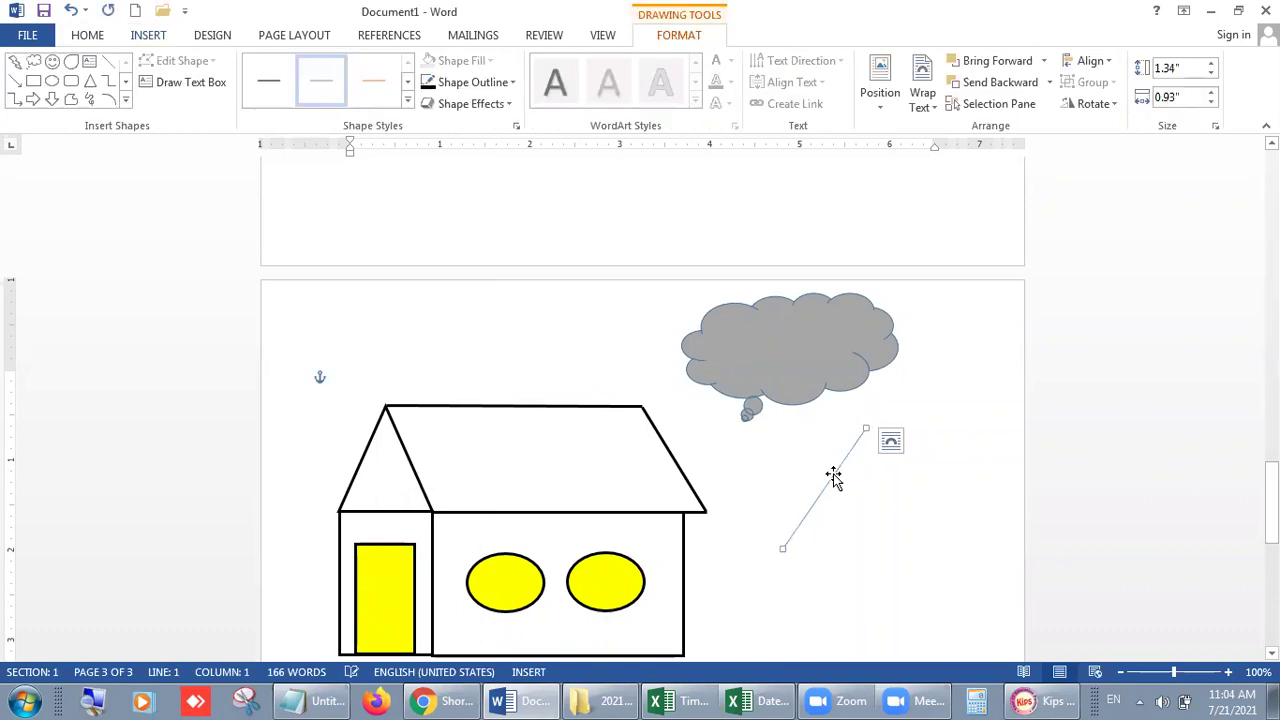
Open the sloping line's detailed format settings and examine its line, cap type and join type options
left_click(478, 82)
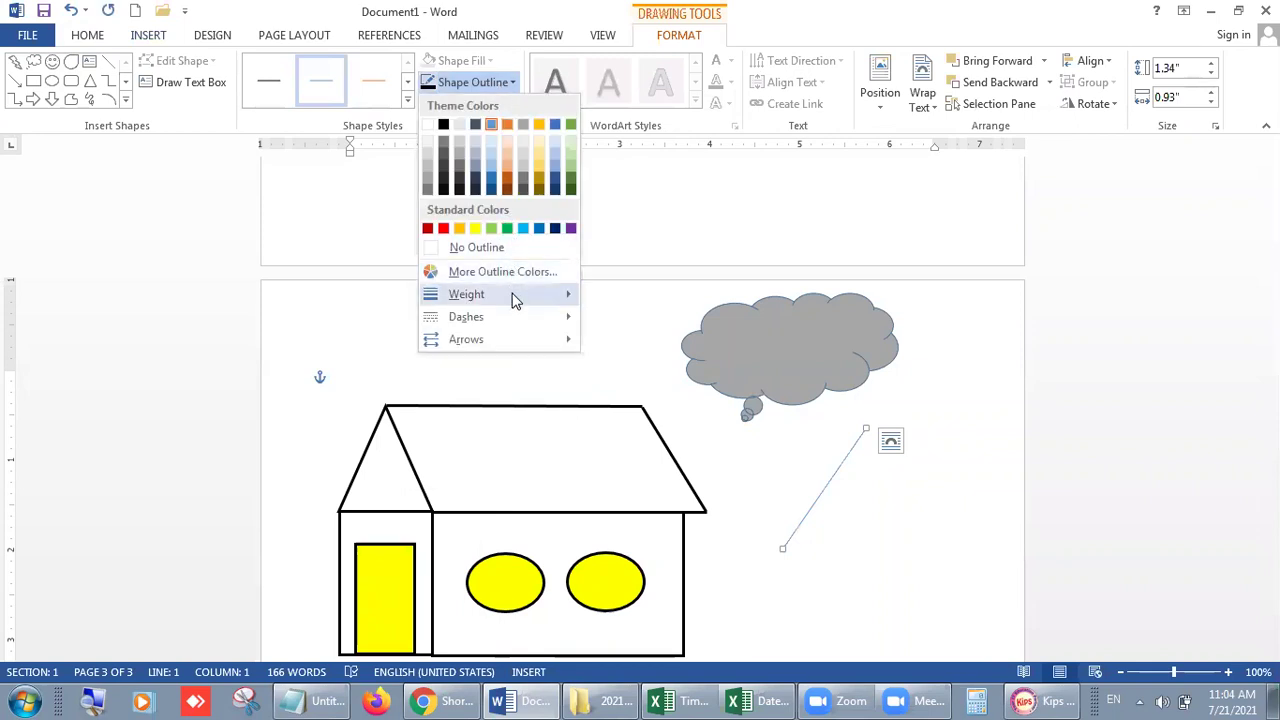
mouse_move(515, 300)
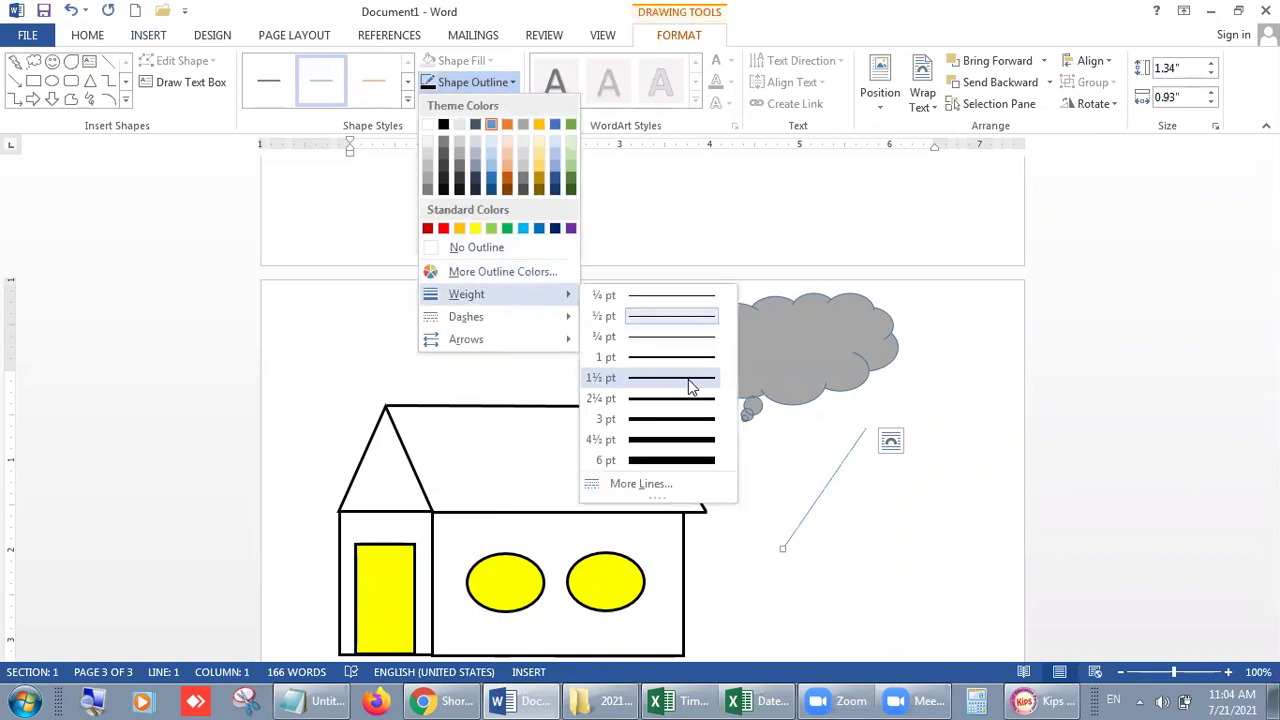
left_click(658, 484)
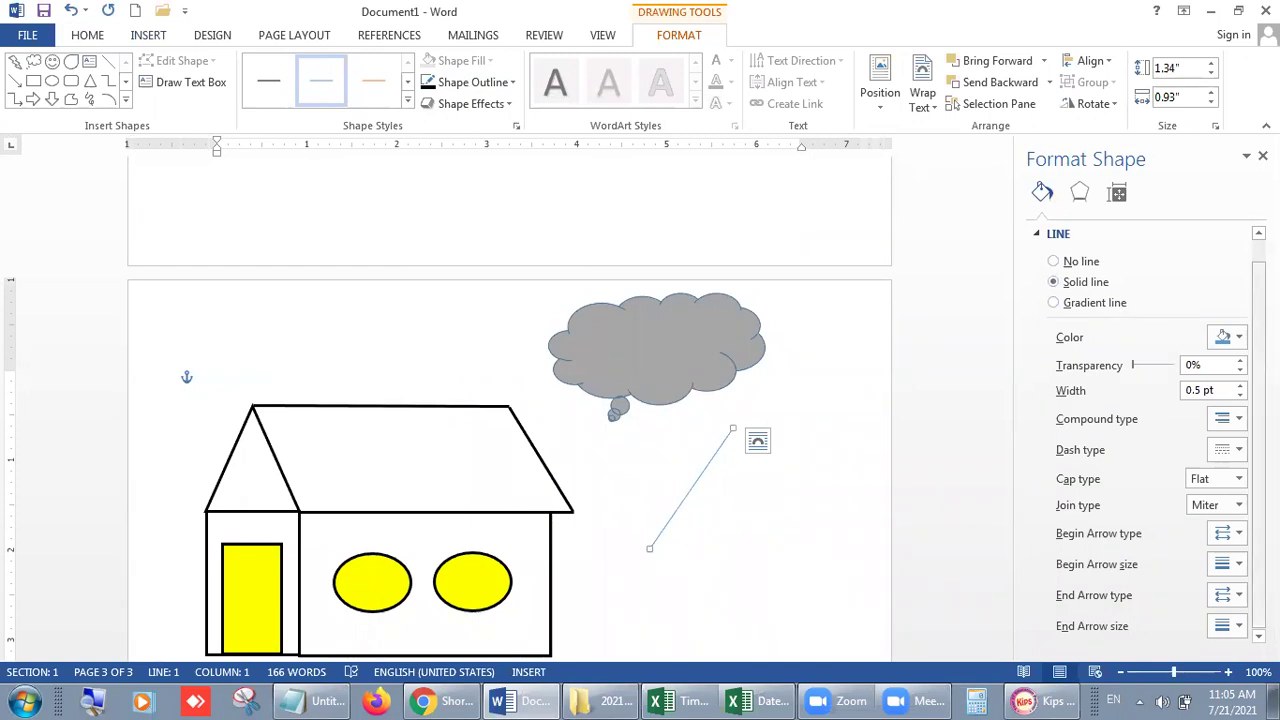
scroll(1150, 430, "up", 1)
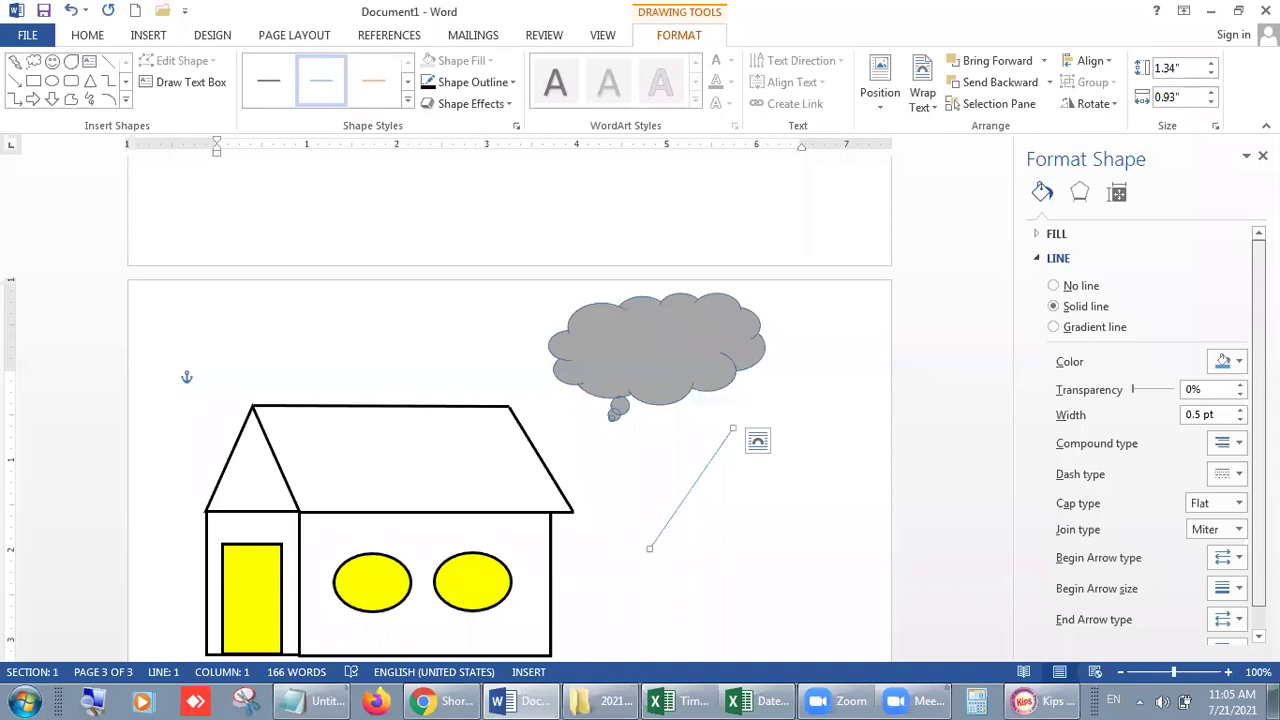
scroll(1150, 430, "down", 1)
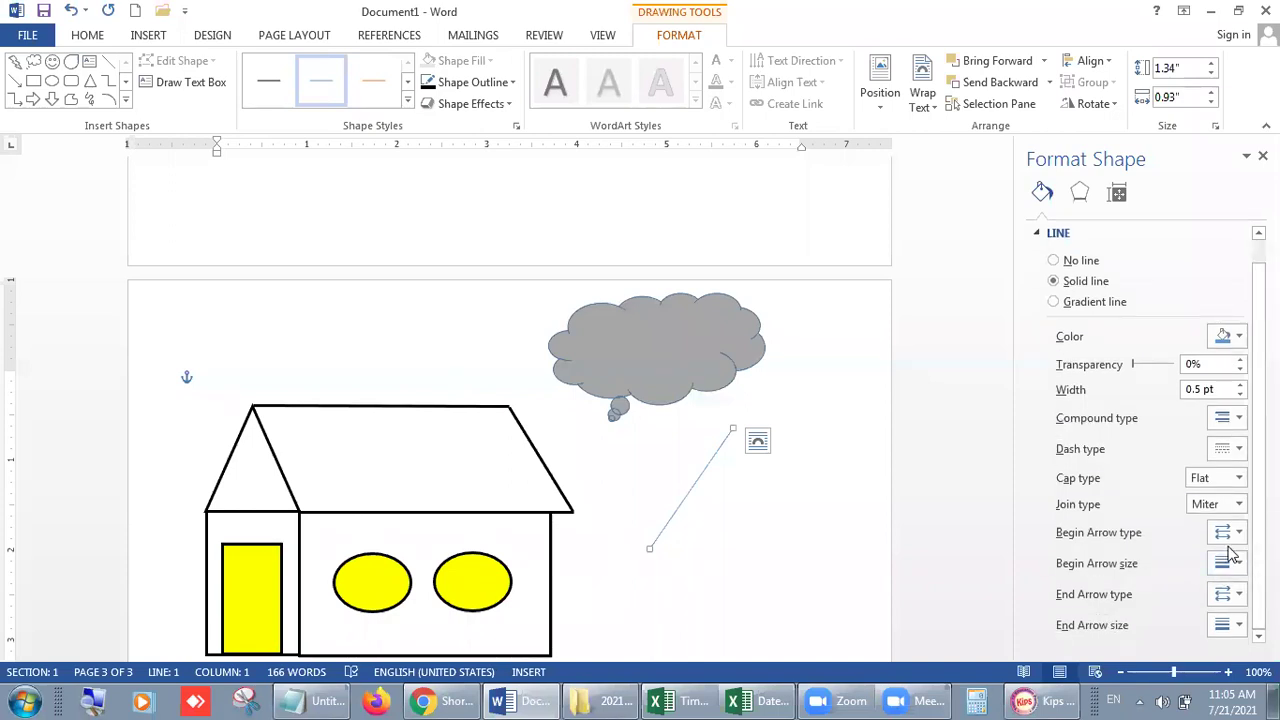
left_click(1239, 480)
left_click(1240, 484)
left_click(1240, 506)
left_click(1240, 508)
Try the gradient line and no line options on the sloping line, restore the solid line, and close its format settings
left_click(1108, 303)
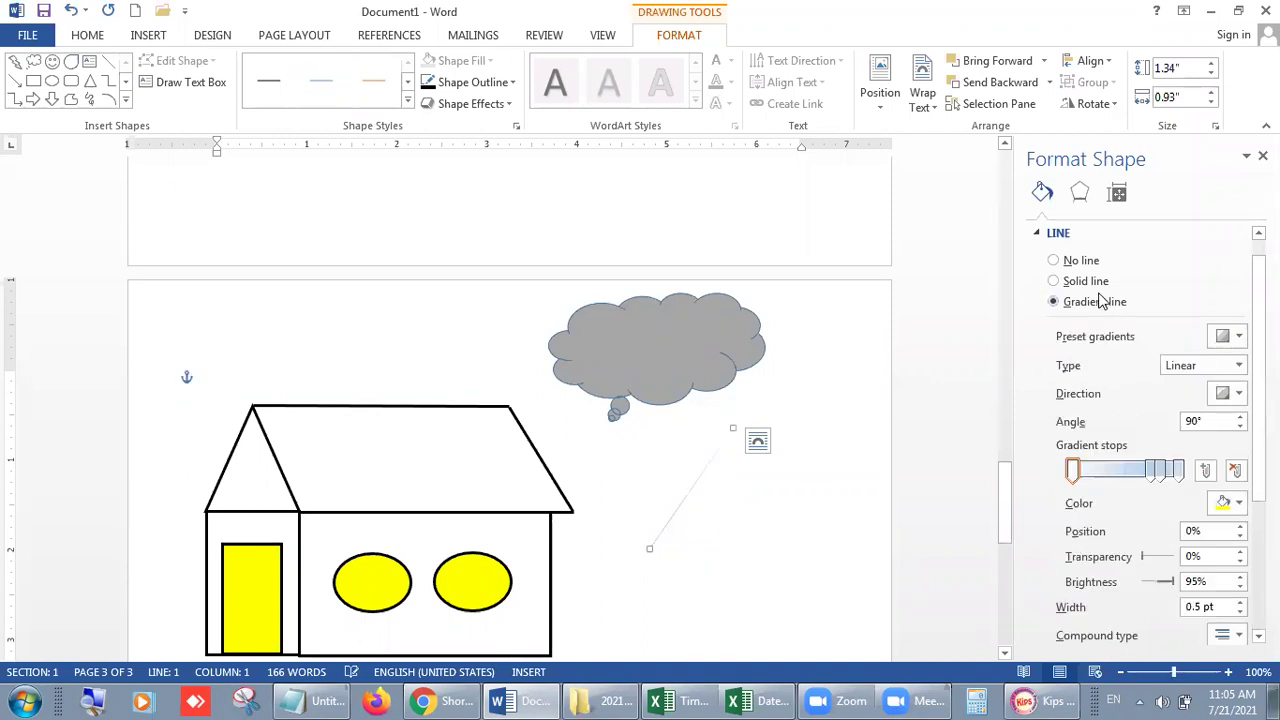
left_click(1078, 263)
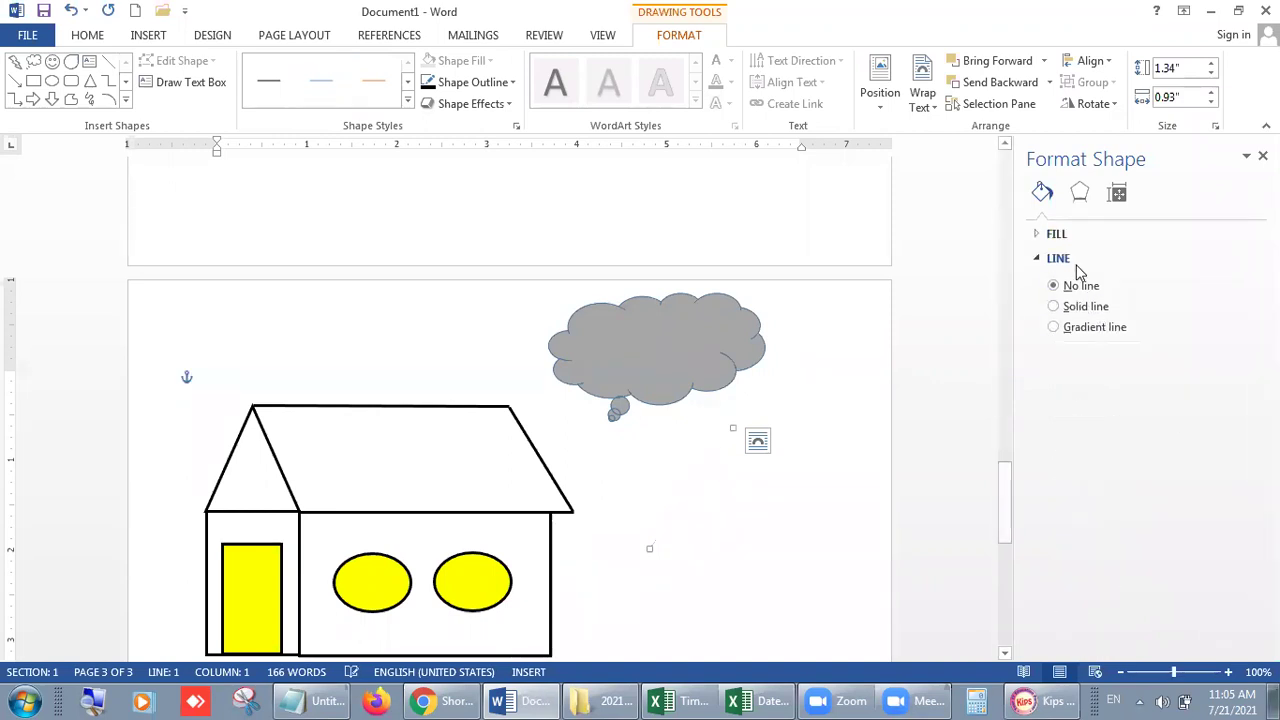
left_click(1077, 307)
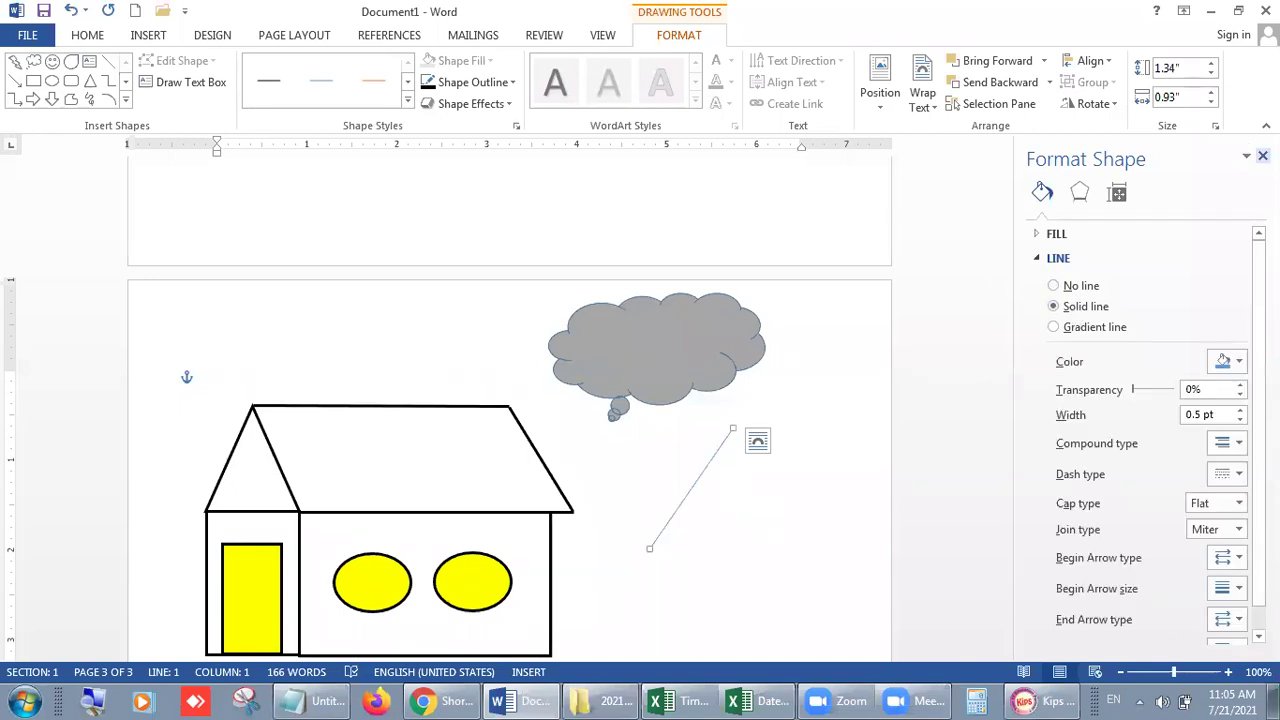
left_click(1262, 156)
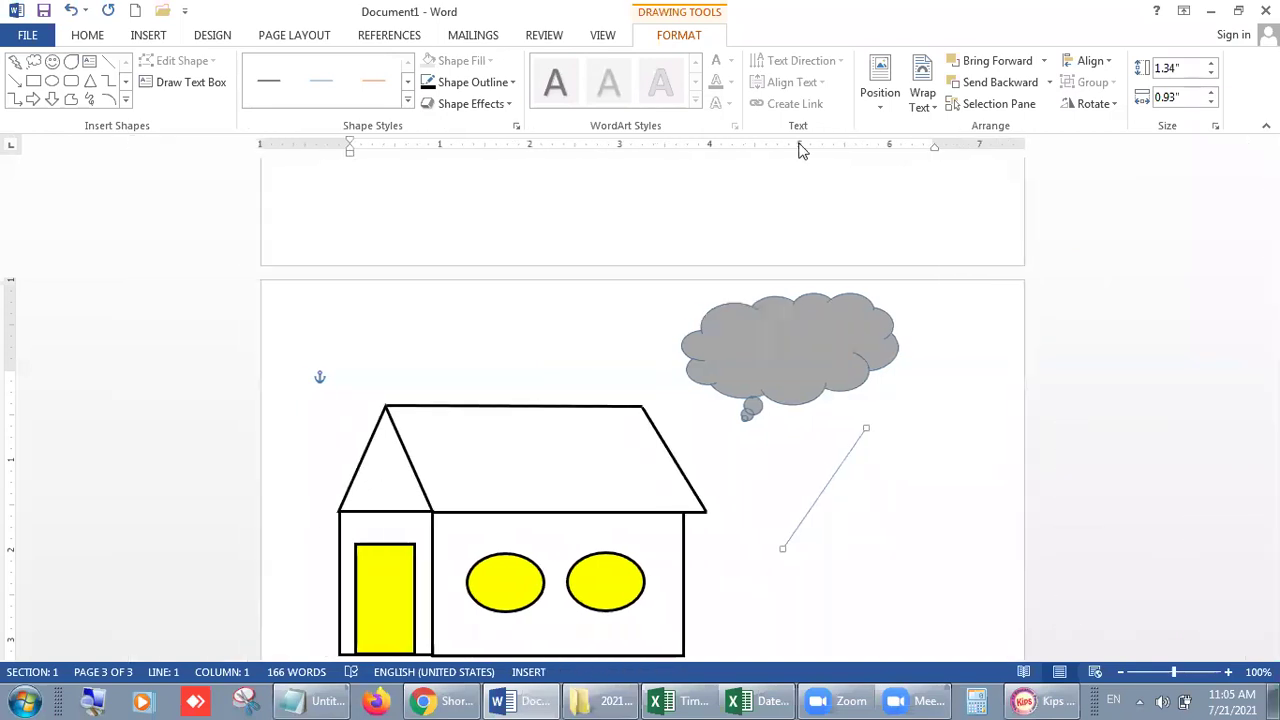
Reopen the sloping line's format settings, look through its layout, effects and compound types, and give it a short dashed pattern
left_click(517, 129)
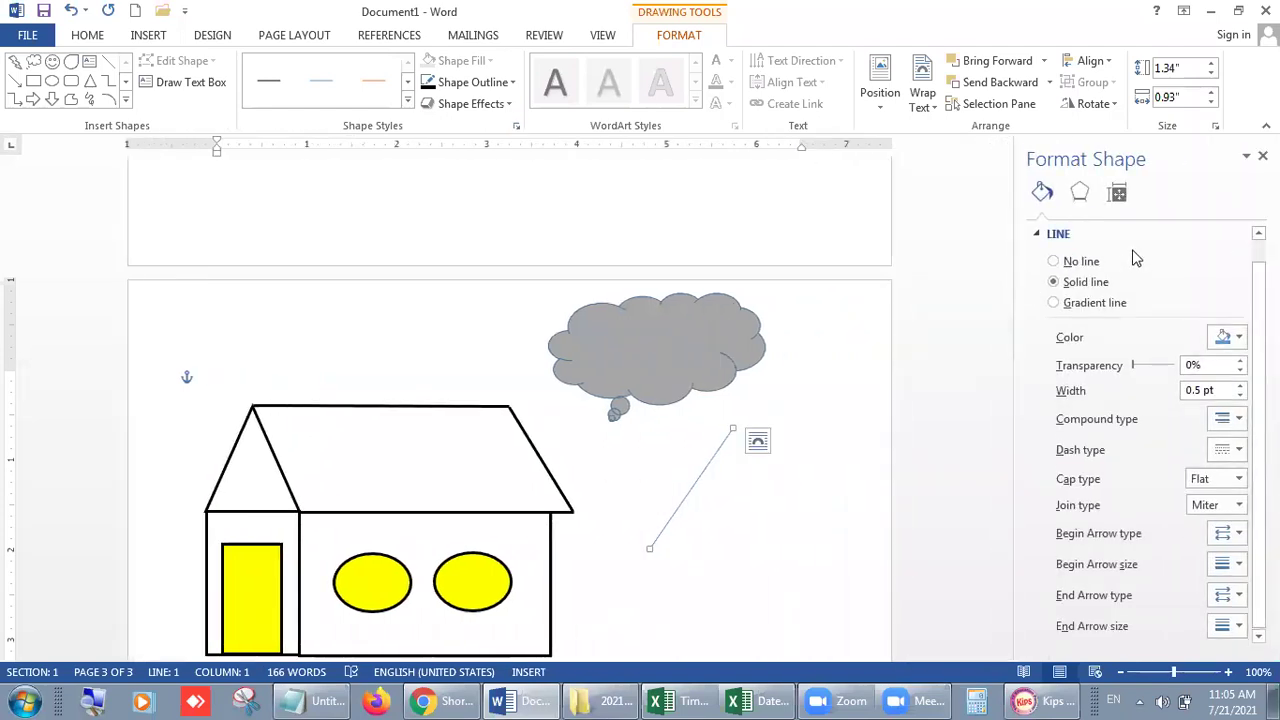
left_click(1117, 194)
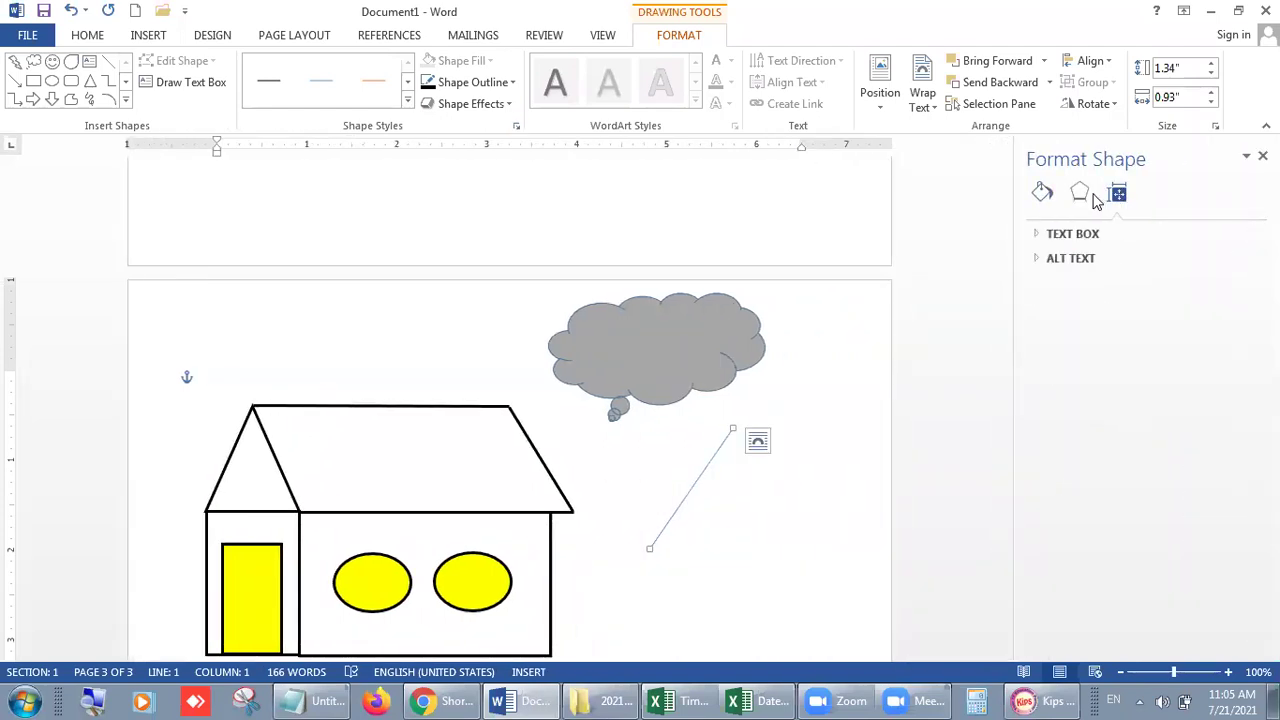
left_click(1080, 197)
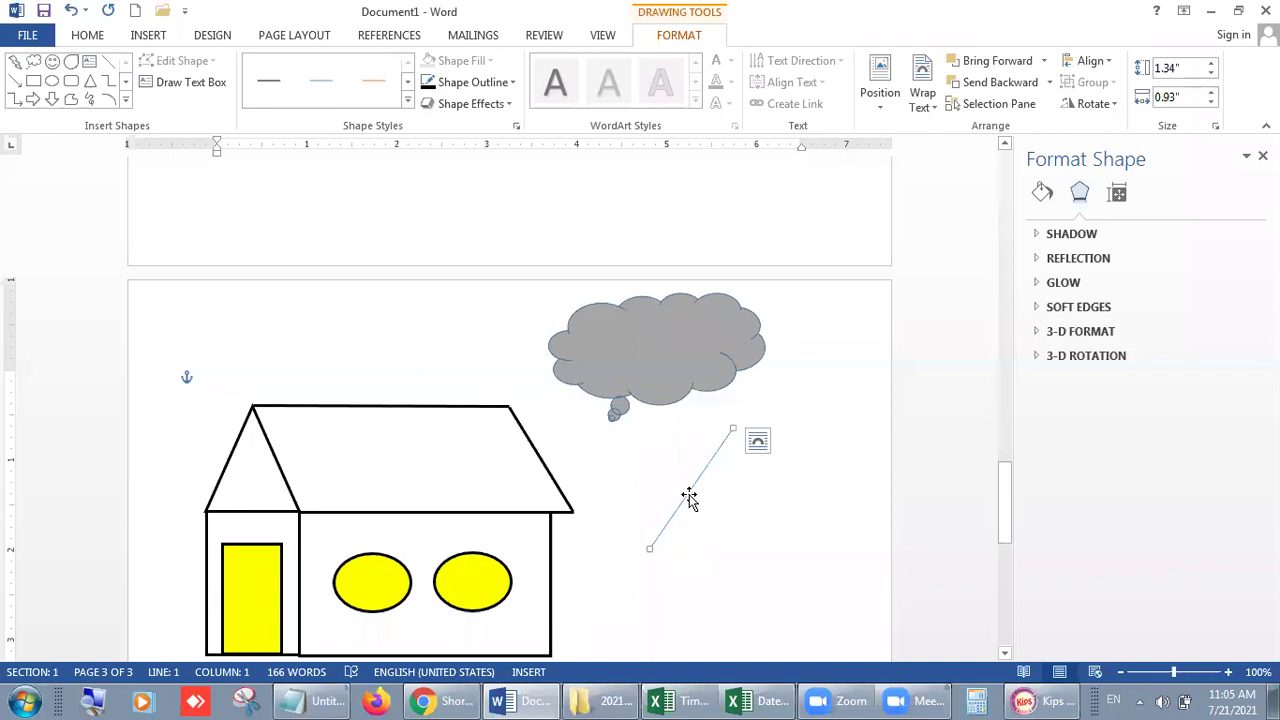
left_click(1041, 196)
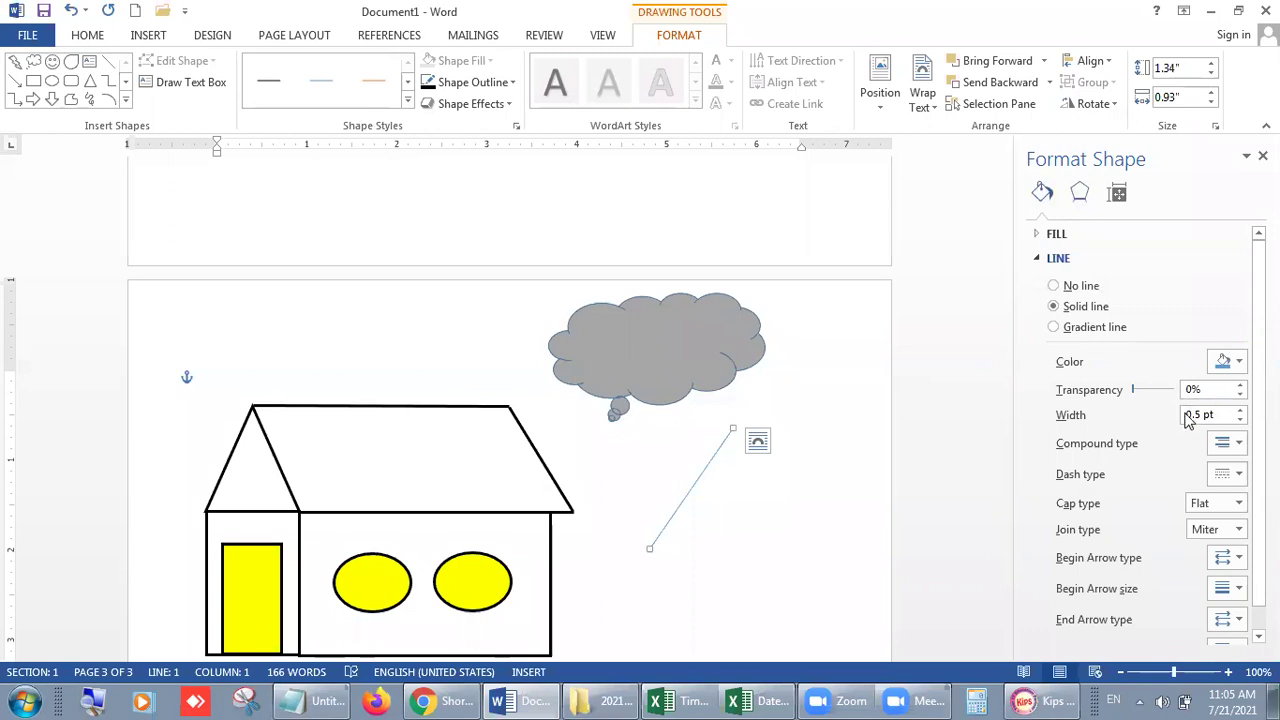
left_click(1239, 446)
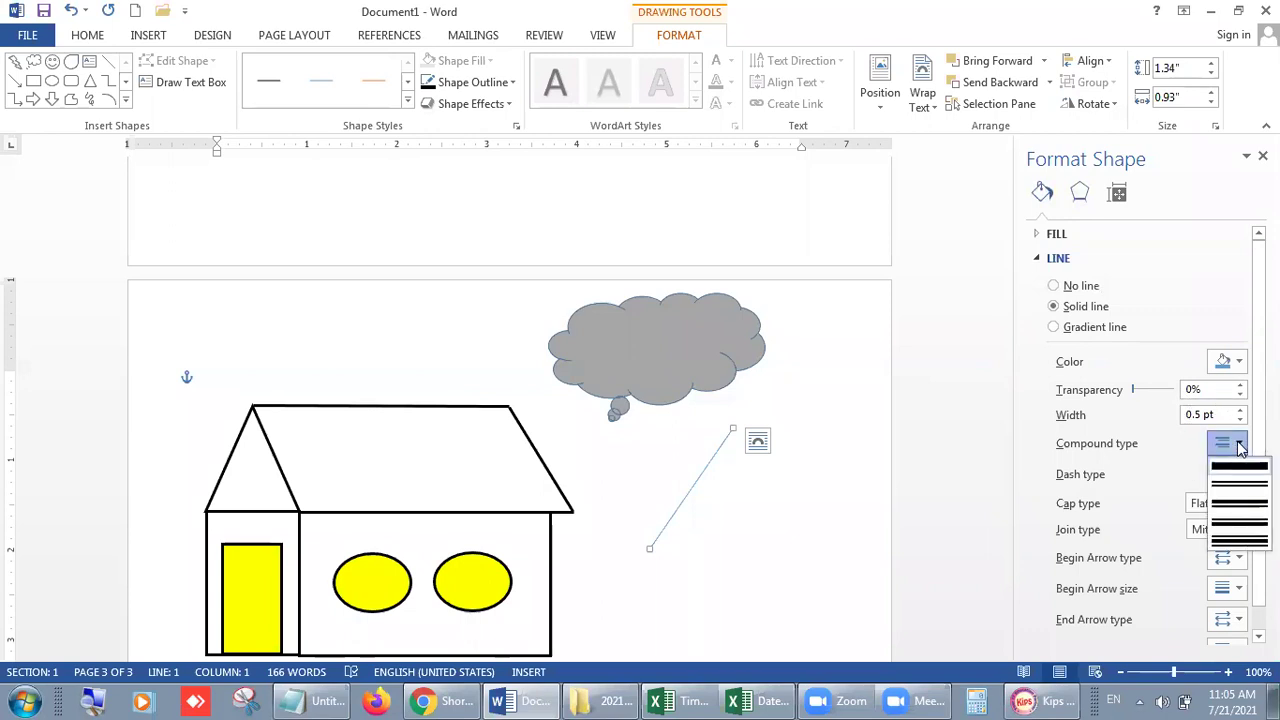
left_click(1239, 446)
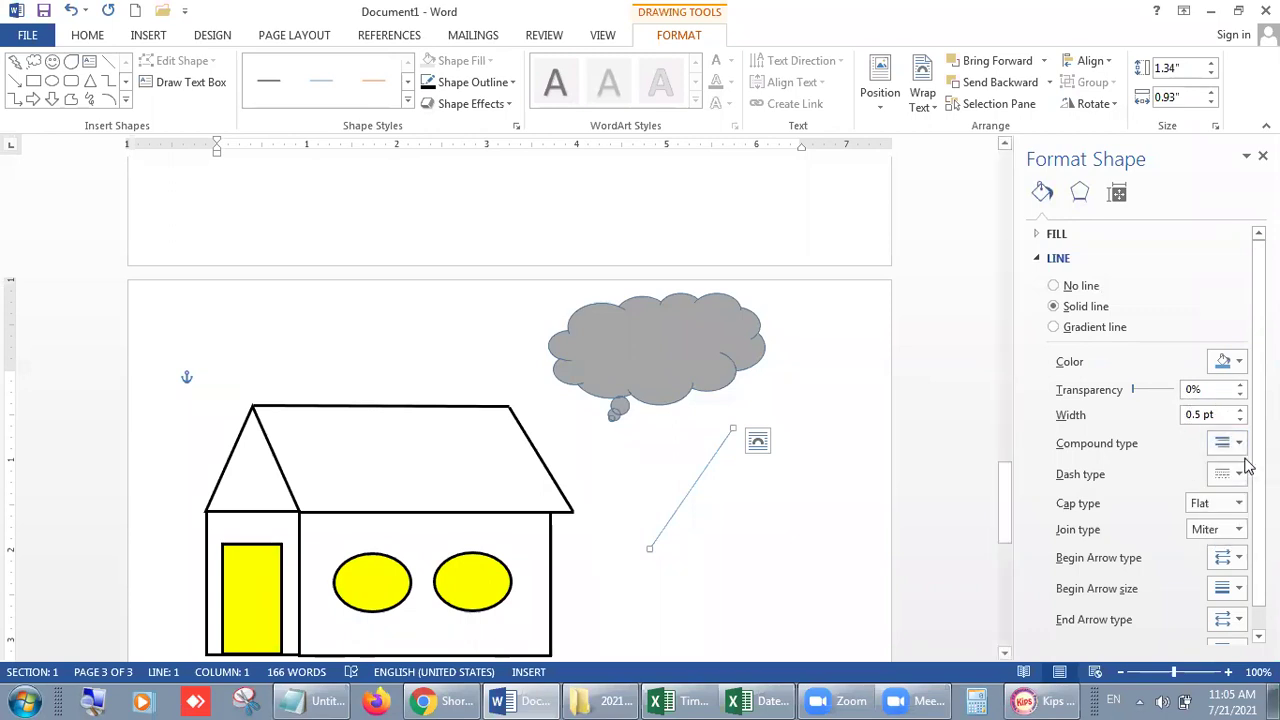
left_click(1238, 476)
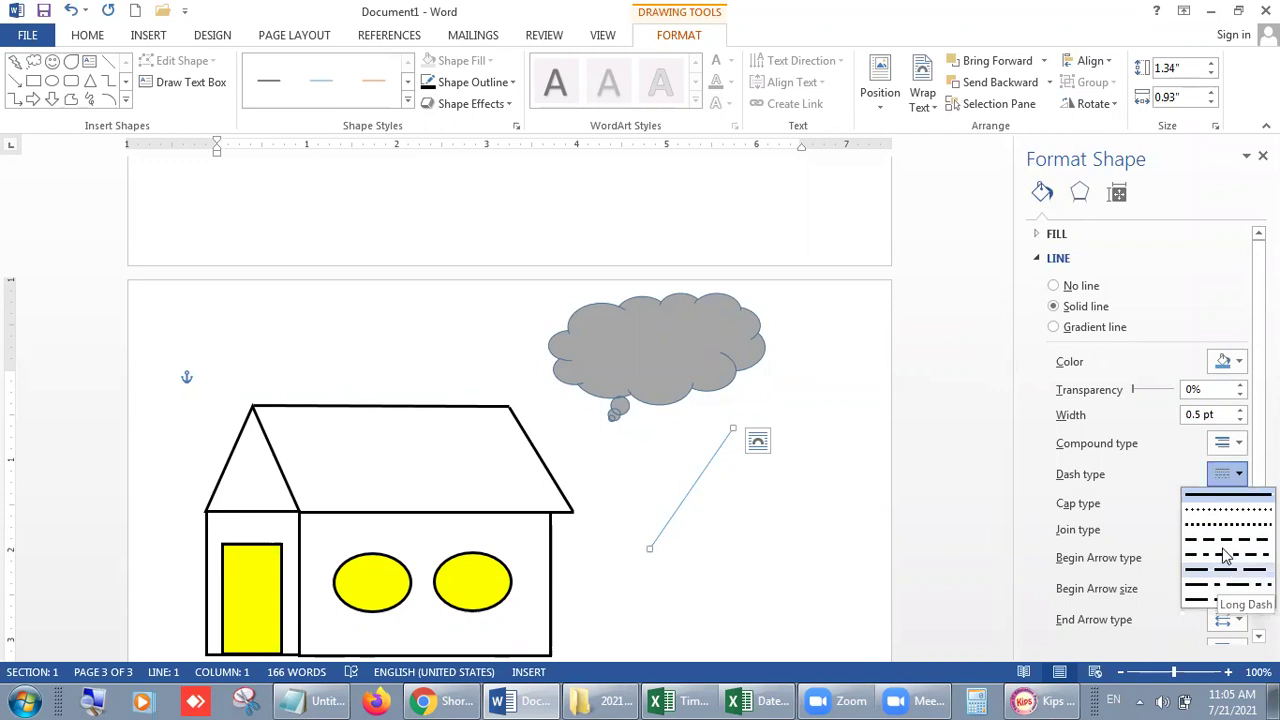
left_click(1224, 548)
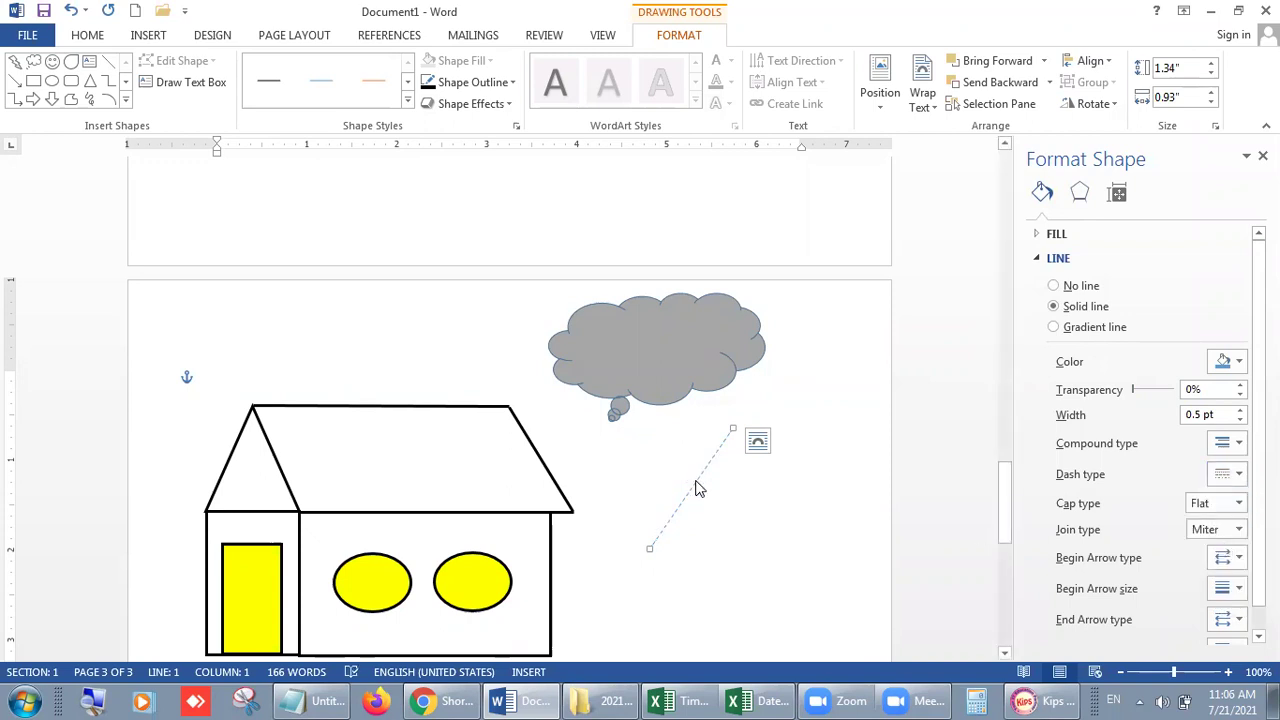
Duplicate the dashed line four times to make rain streaks, and close the format settings
key("ctrl+d")
key("ctrl+d")
key("ctrl+d")
key("ctrl+d")
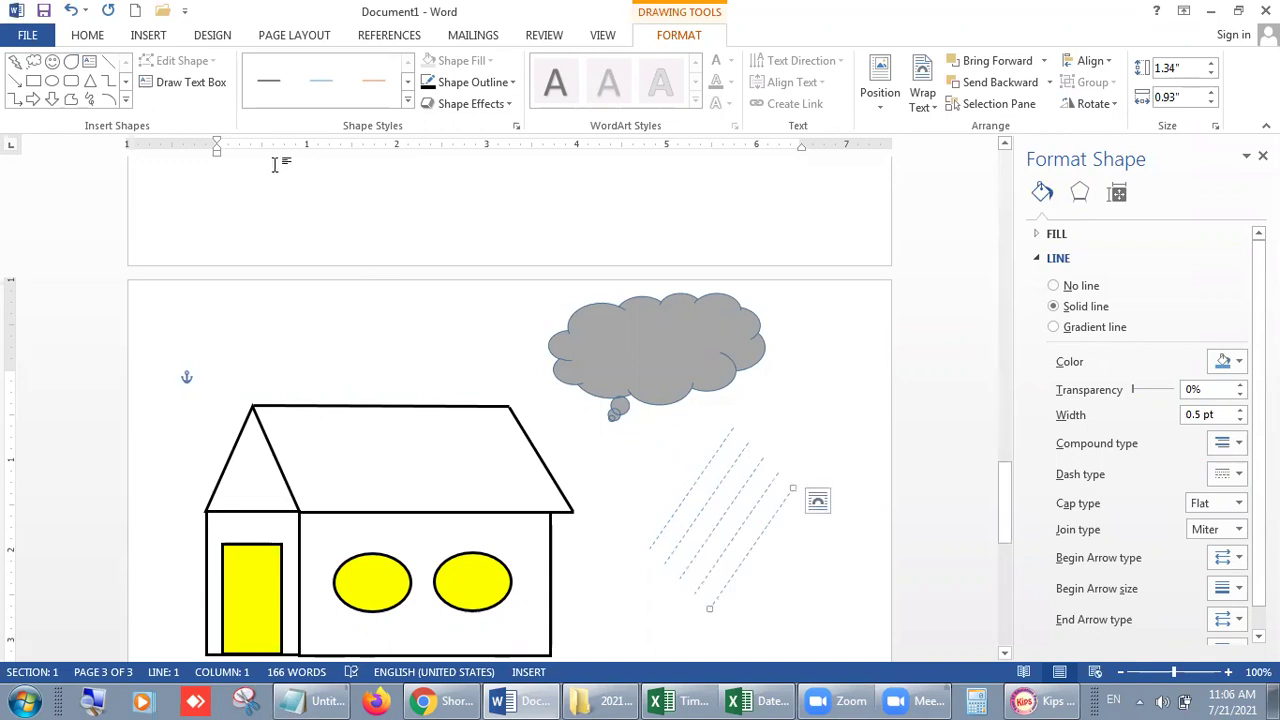
left_click(86, 38)
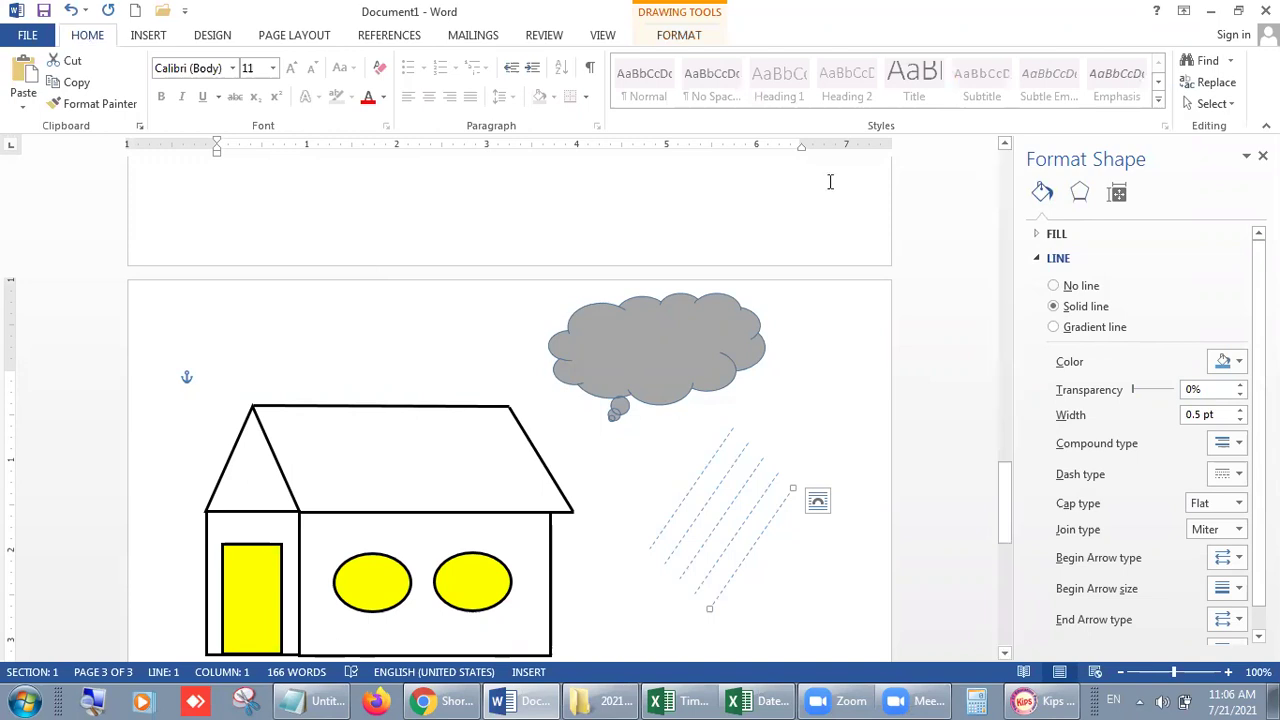
left_click(1262, 156)
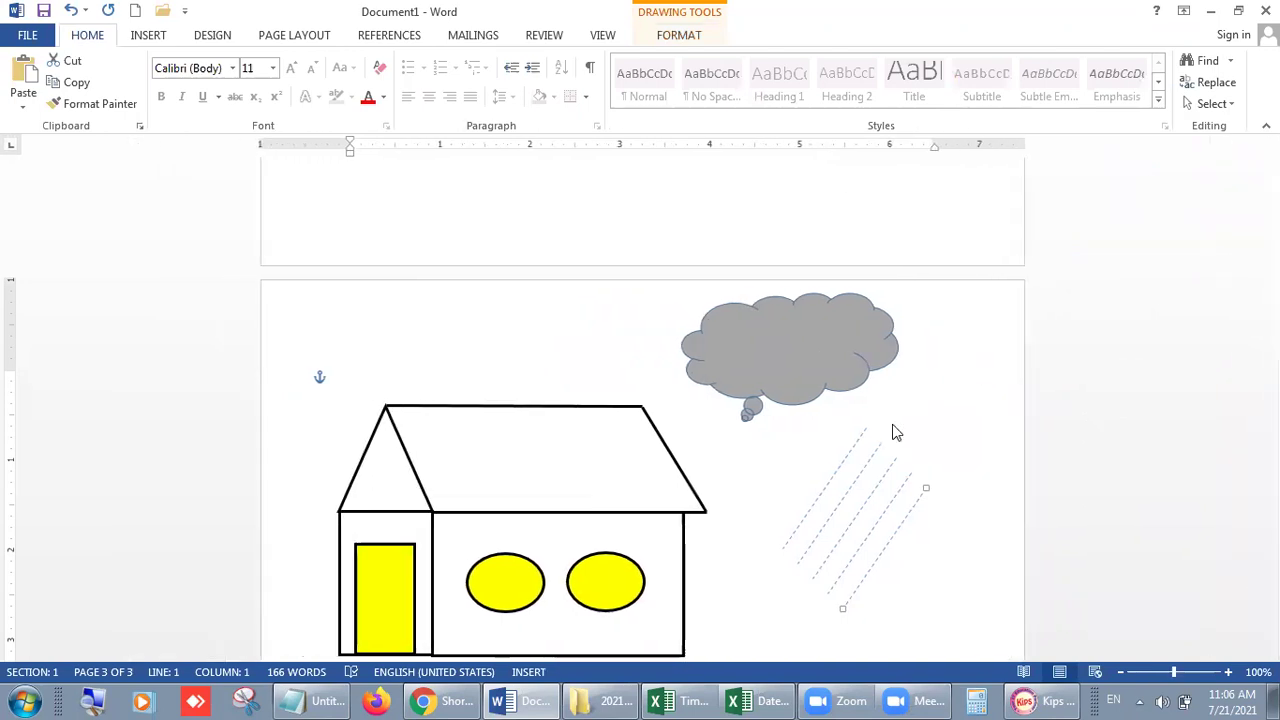
Select all five dashed rain lines, move them together under the cloud across the roof's sloping end, and deselect them
left_click(840, 462)
left_click(857, 486, "shift")
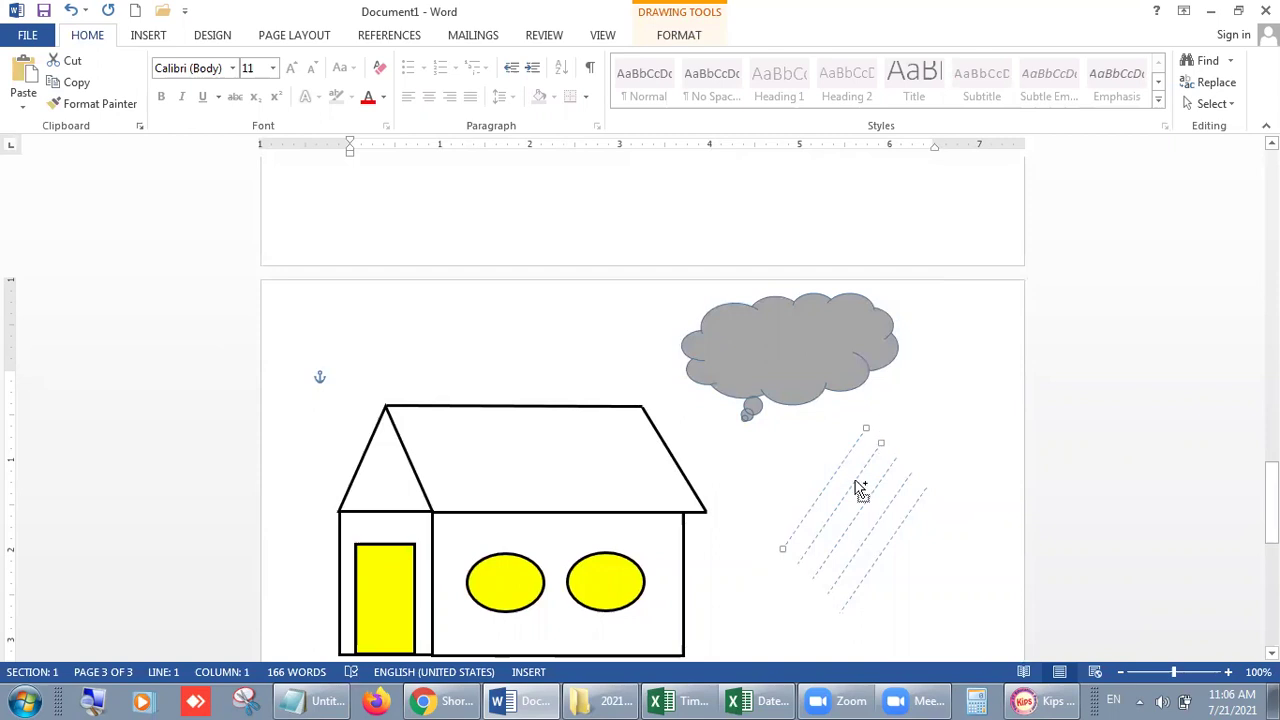
left_click(866, 500, "shift")
left_click(900, 534, "shift")
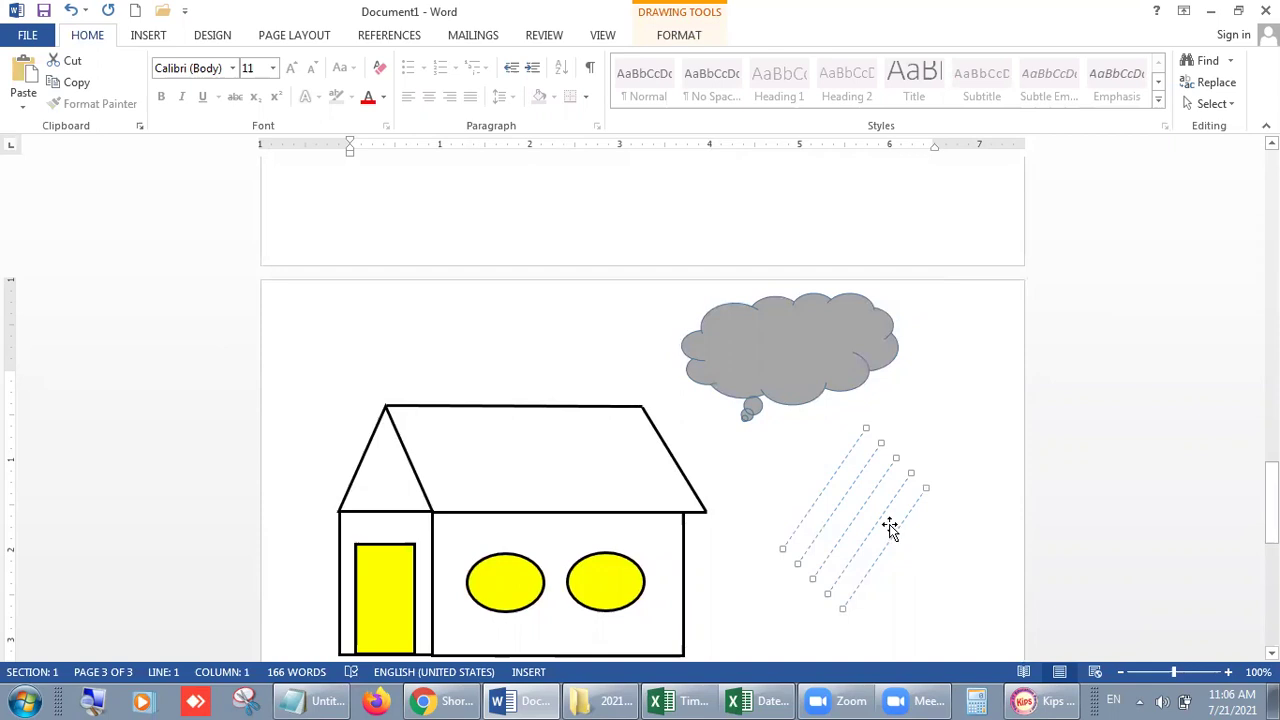
left_click_drag(866, 500, 720, 449)
left_click(890, 533)
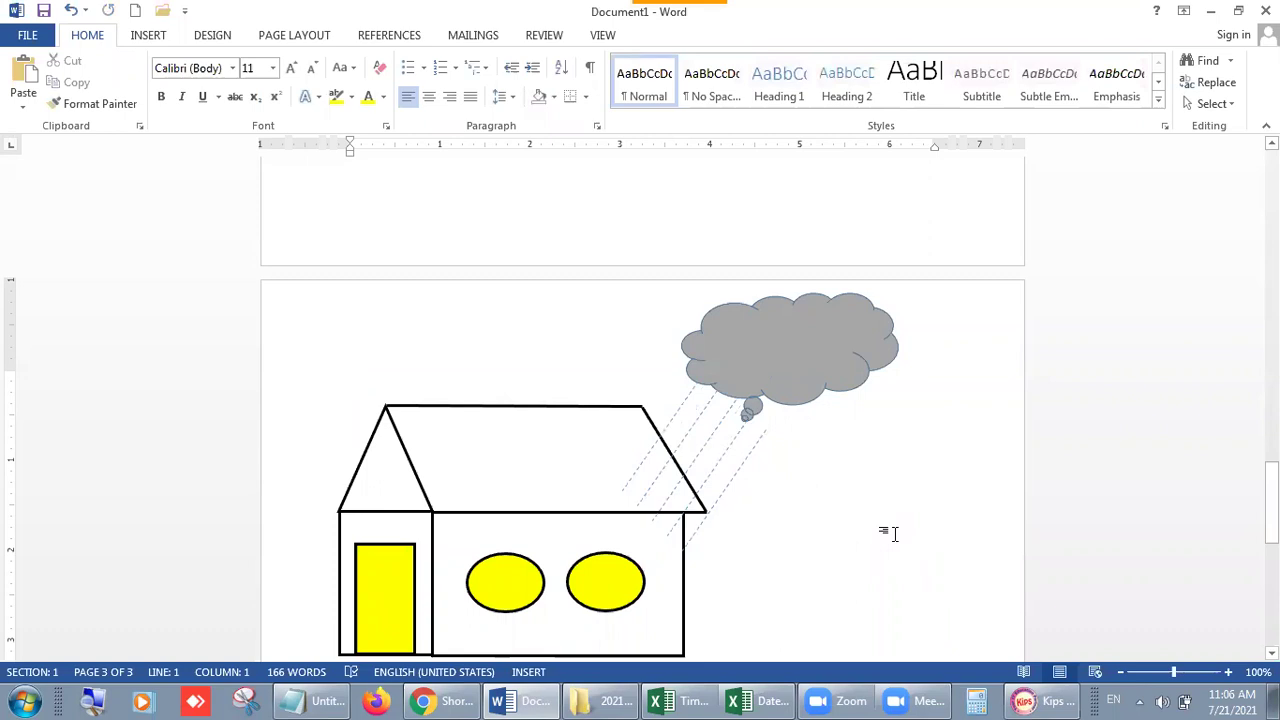
Draw another sloping straight line about 1.34 inches high and 1.31 inches wide in the blank area beside the hut
left_click_drag(1272, 500, 1272, 510)
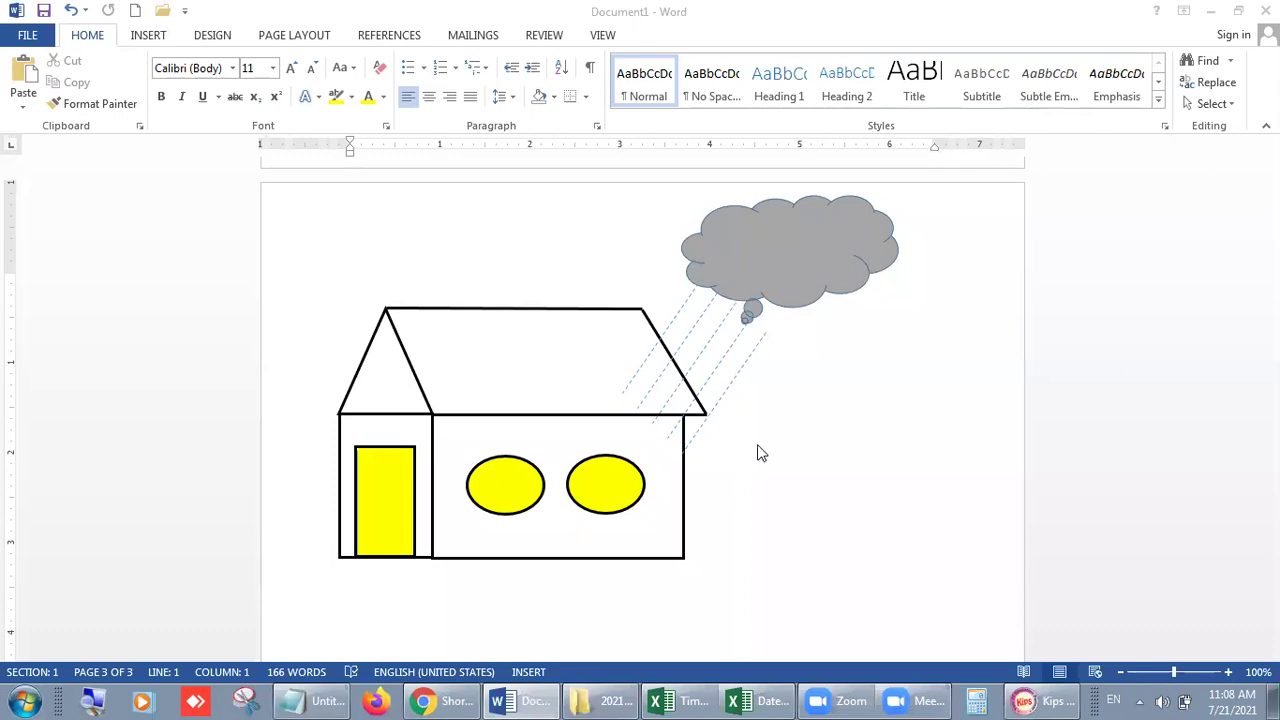
left_click(148, 35)
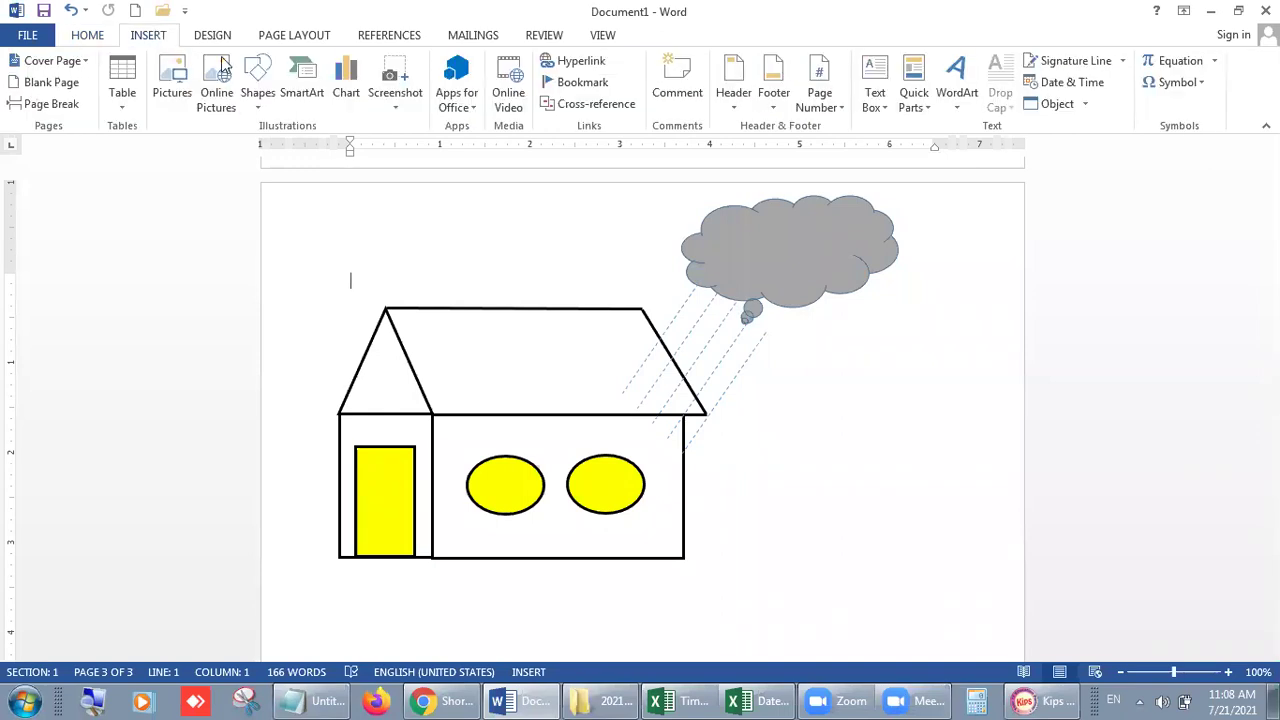
left_click(257, 85)
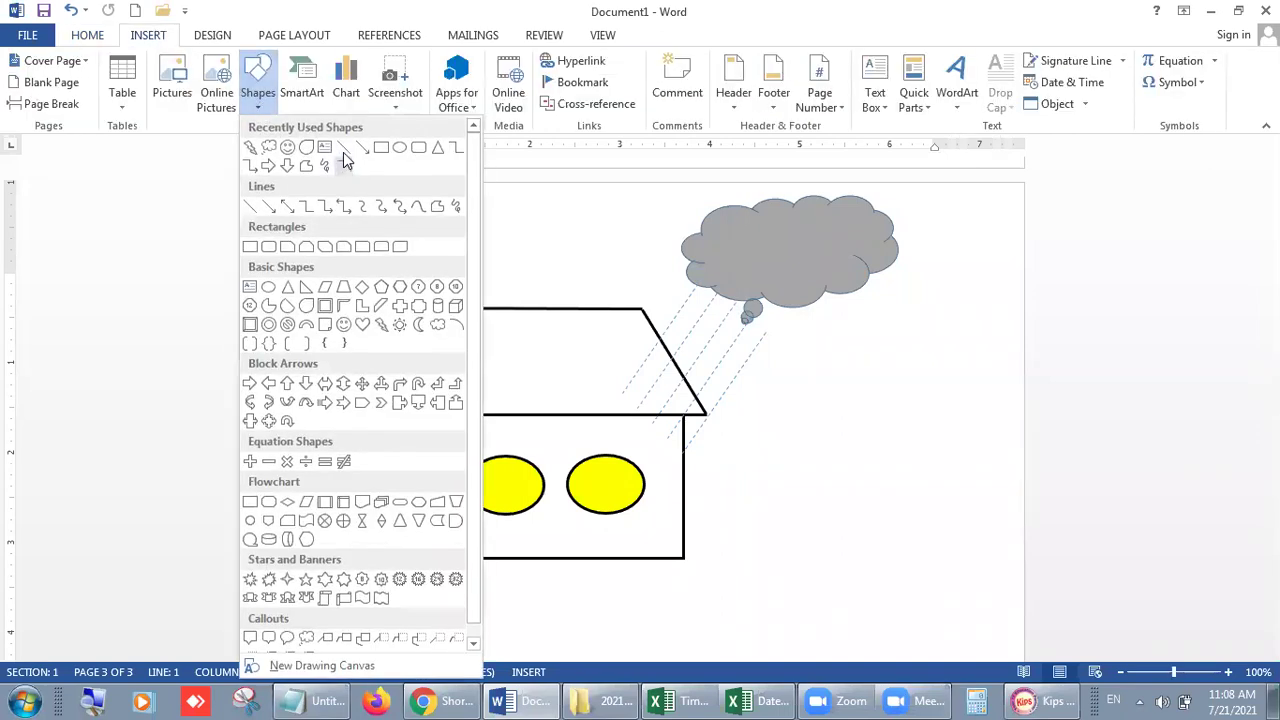
left_click(343, 150)
left_click_drag(908, 348, 793, 466)
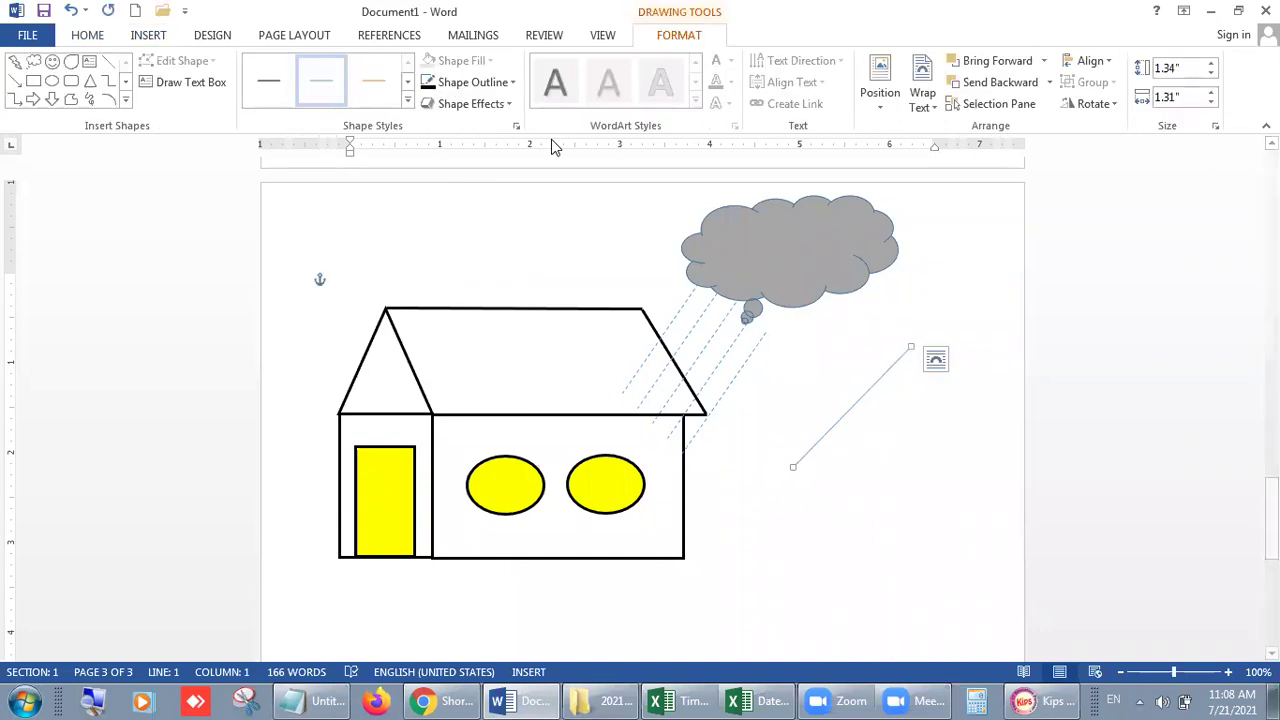
Set the new sloping line's weight to 2¼ pt and give it a dashed pattern
left_click(484, 86)
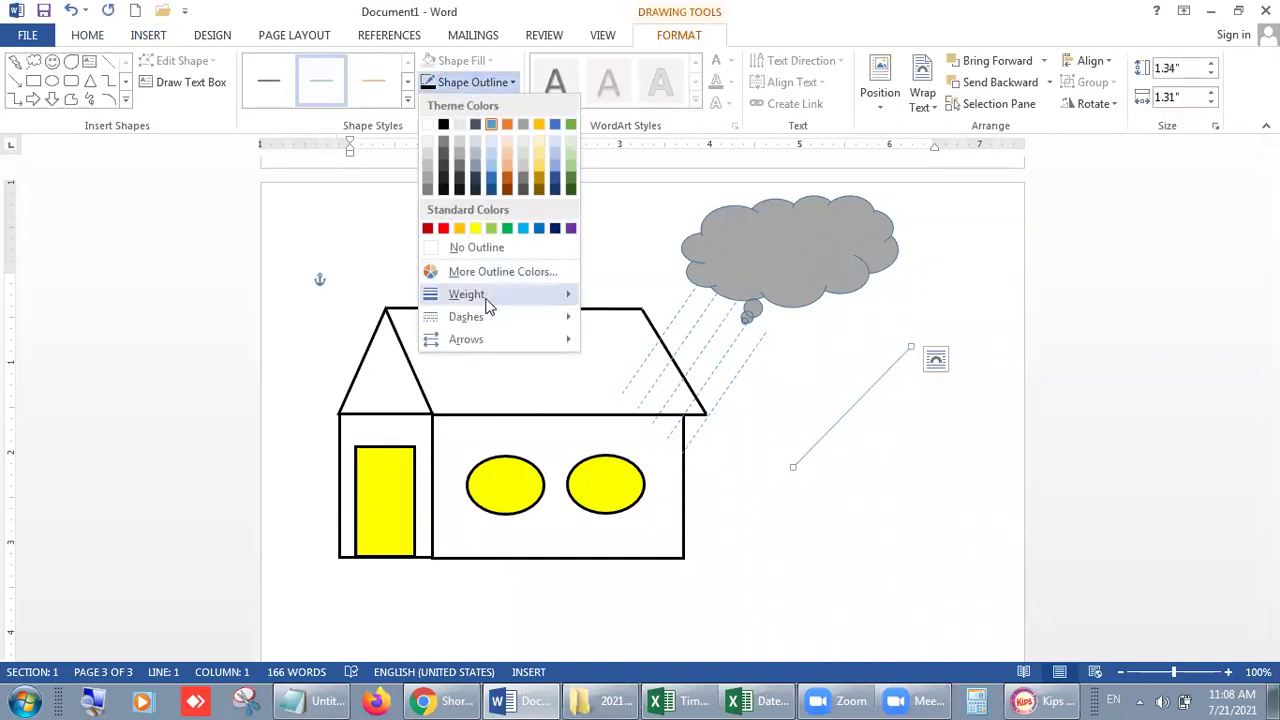
mouse_move(489, 305)
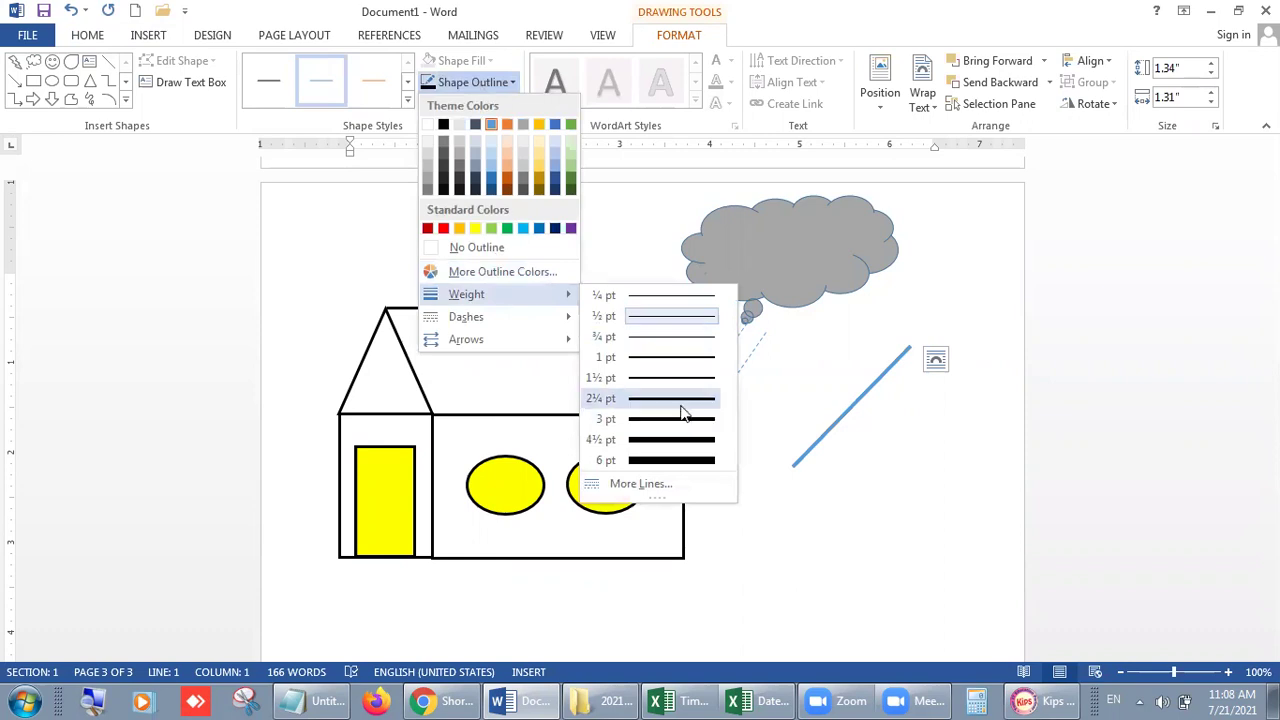
left_click(1036, 292)
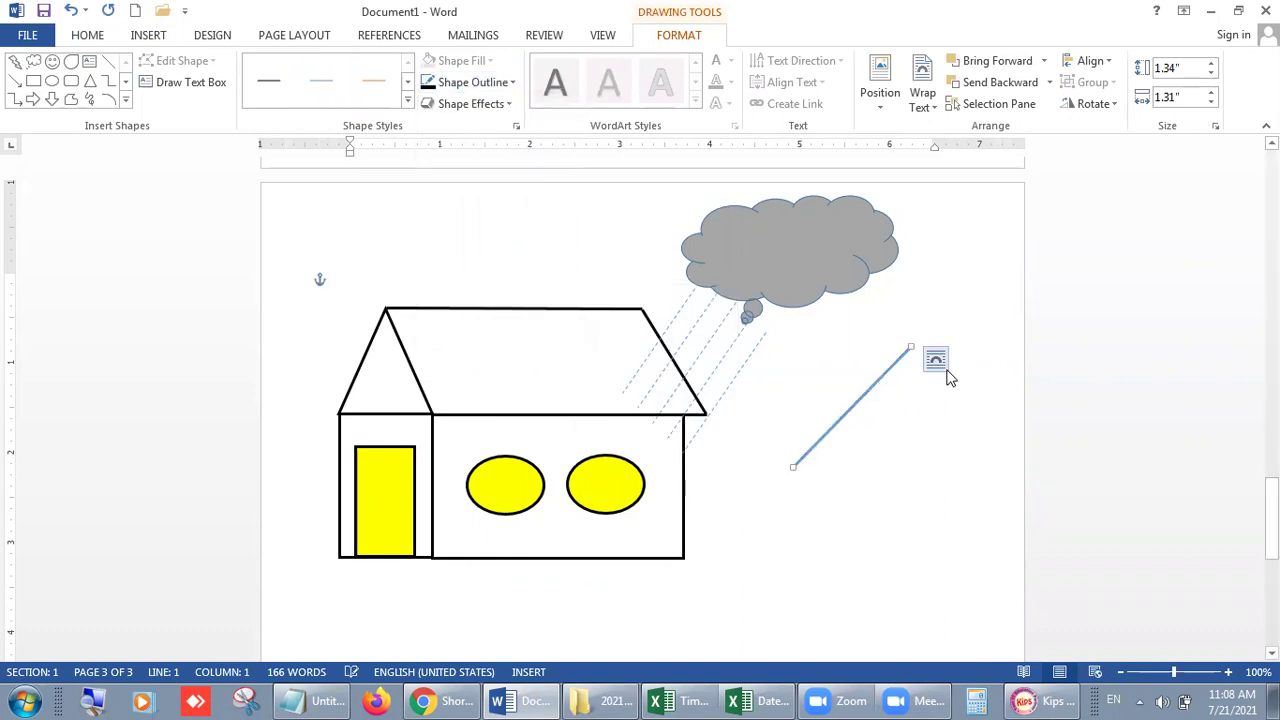
left_click(517, 129)
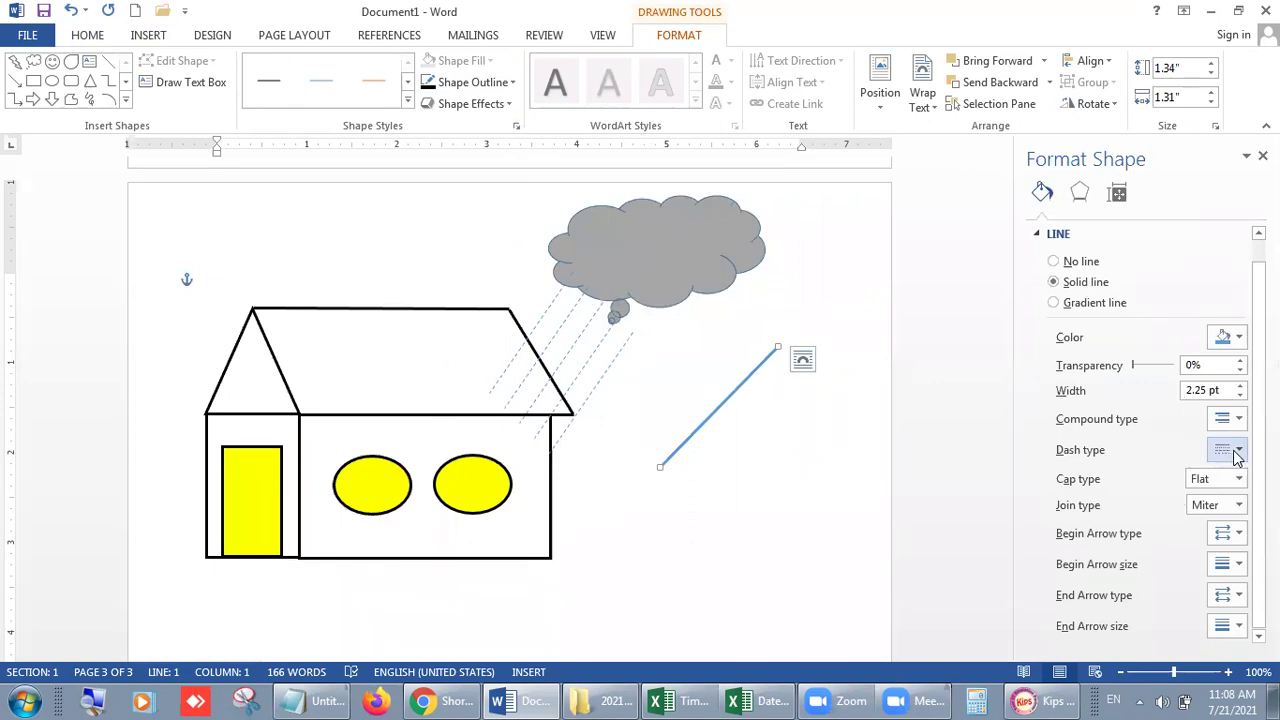
left_click(1237, 455)
left_click(1220, 523)
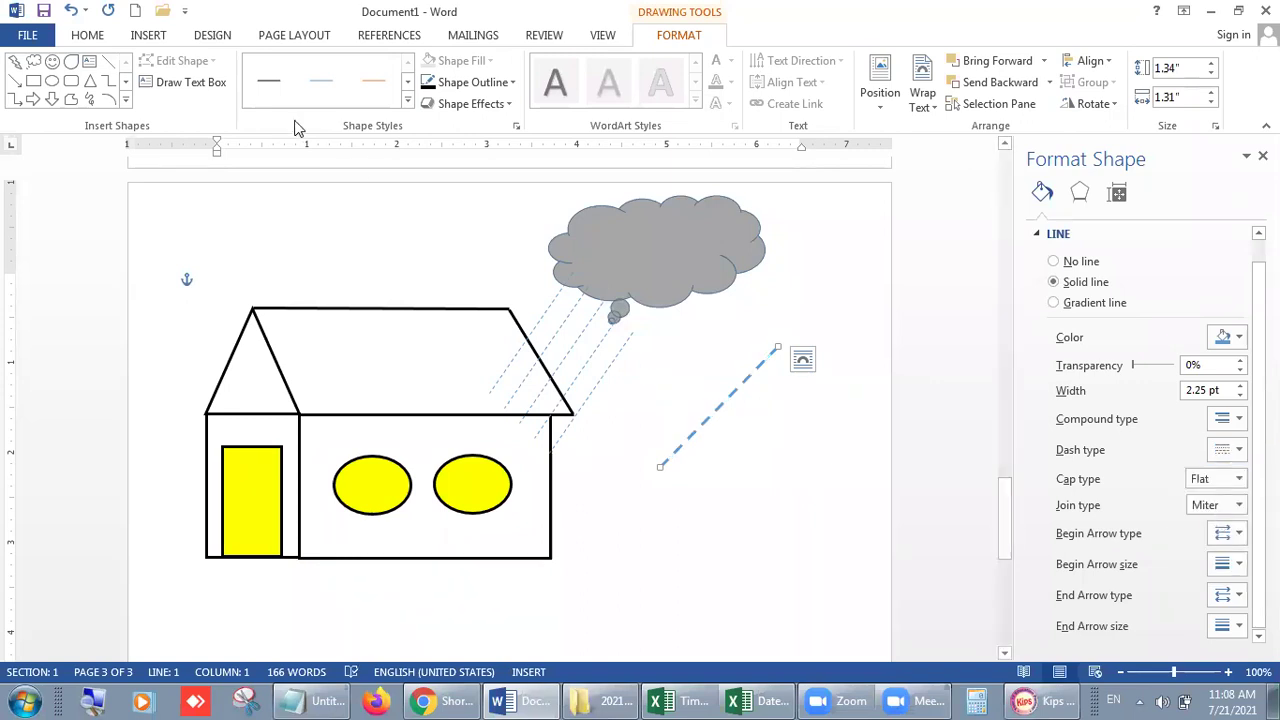
Copy the thick dashed line, paste four duplicates beside it, and deselect them
left_click(87, 35)
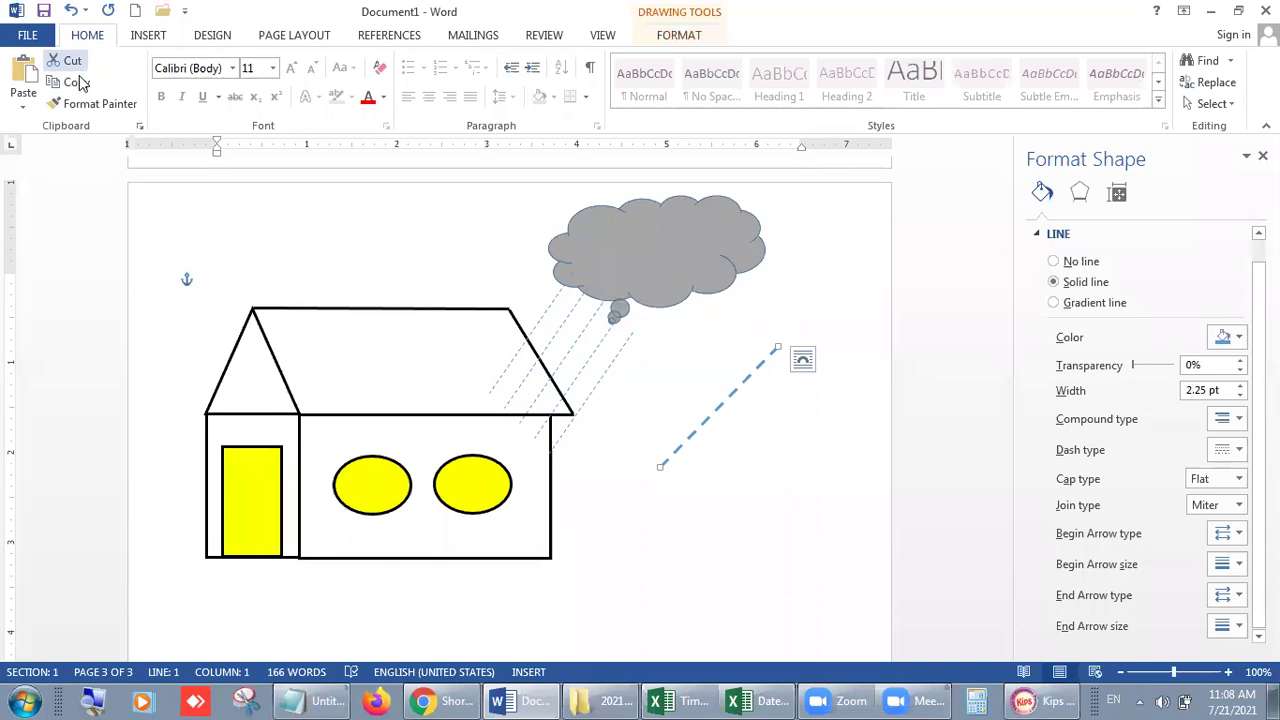
left_click(78, 83)
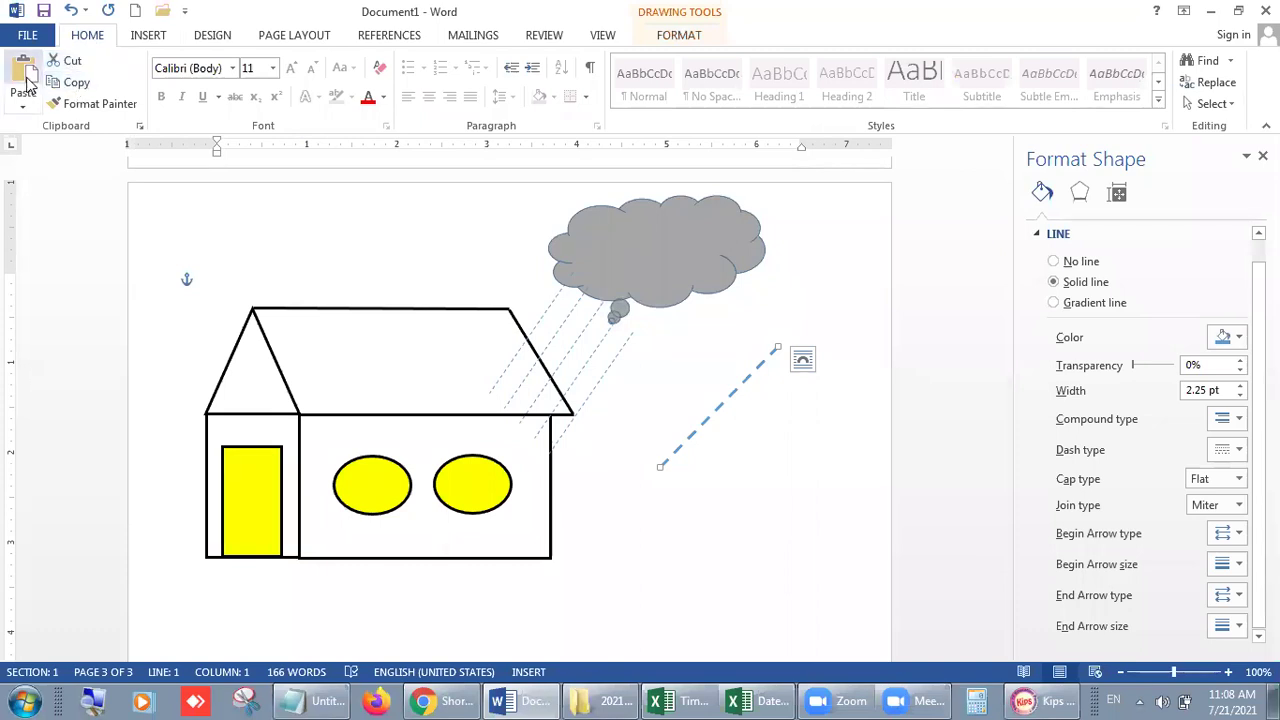
left_click(28, 85)
left_click(28, 85)
left_click(28, 85)
left_click(28, 85)
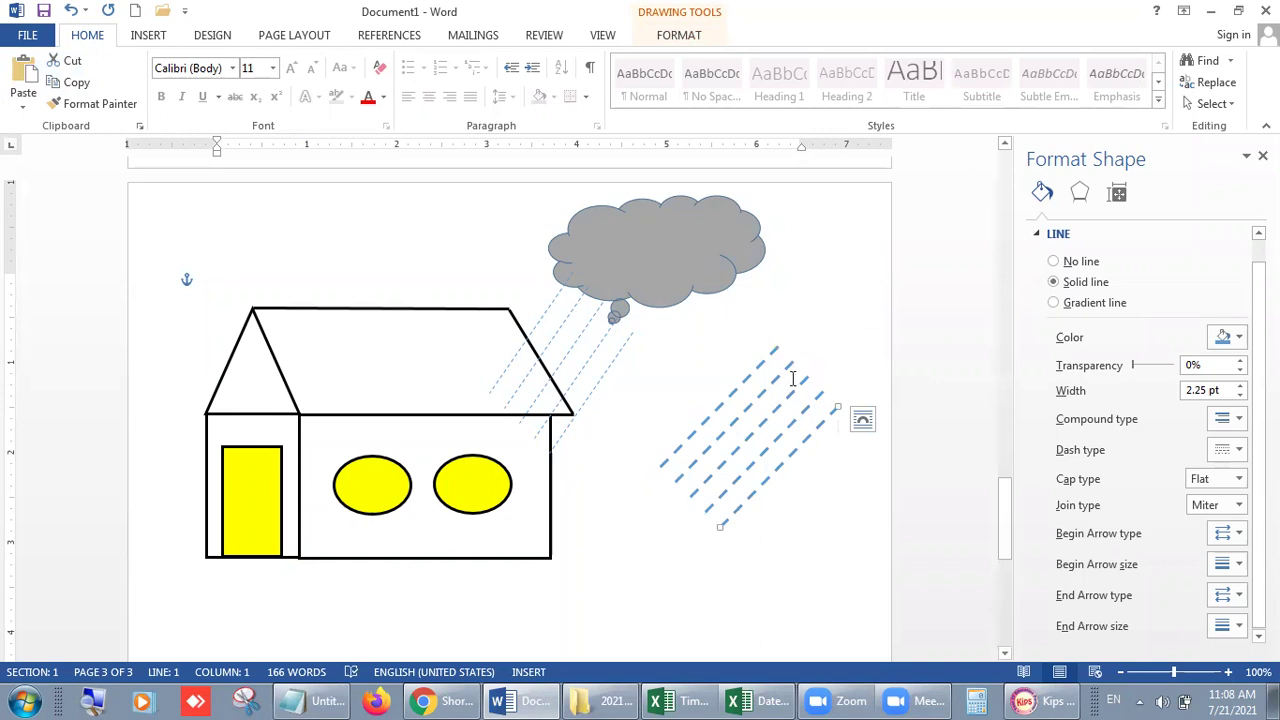
left_click(872, 280)
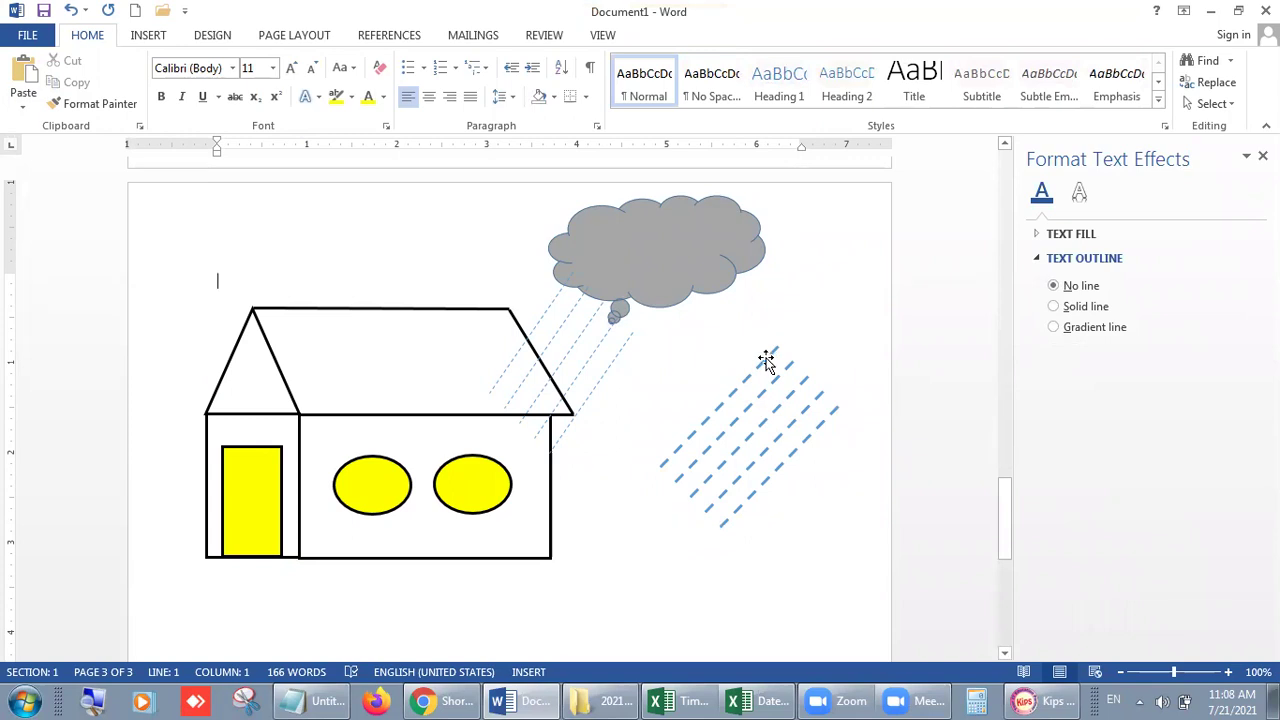
Select all five thick dashed lines beside the hut together
left_click(767, 360)
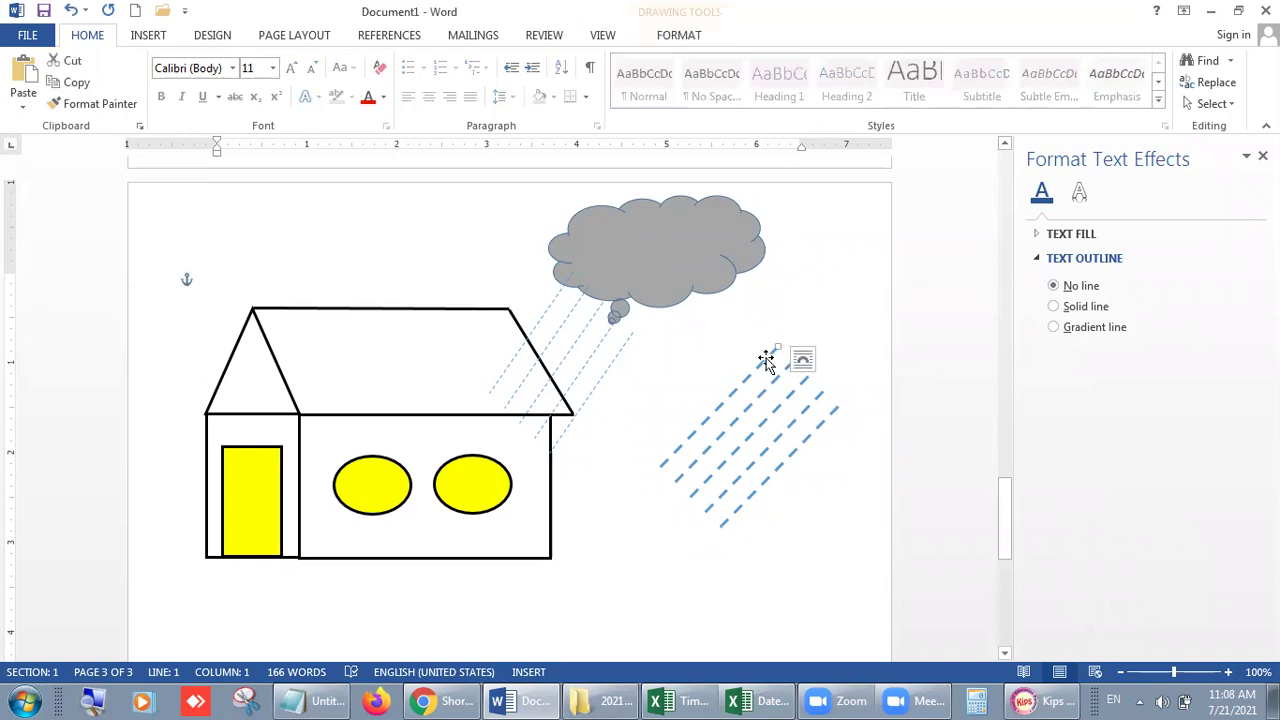
left_click(793, 404, "shift")
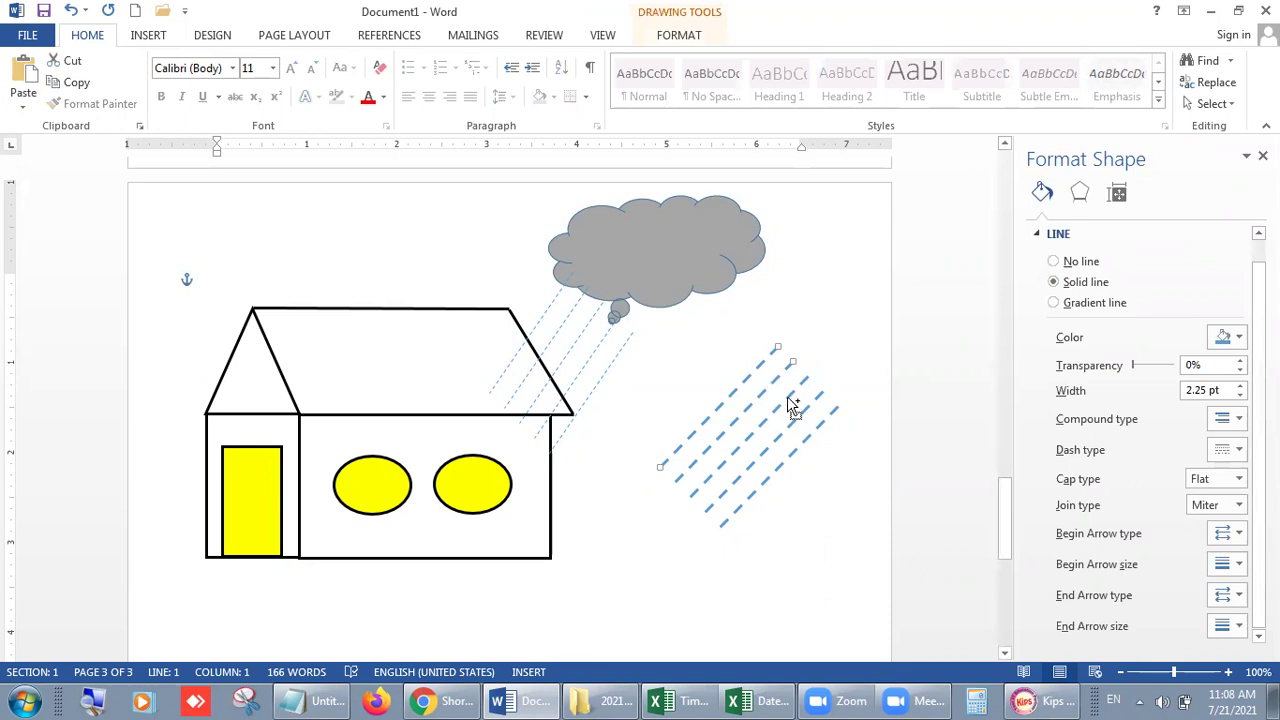
left_click(797, 411, "shift")
left_click(803, 423, "shift")
left_click(811, 435, "shift")
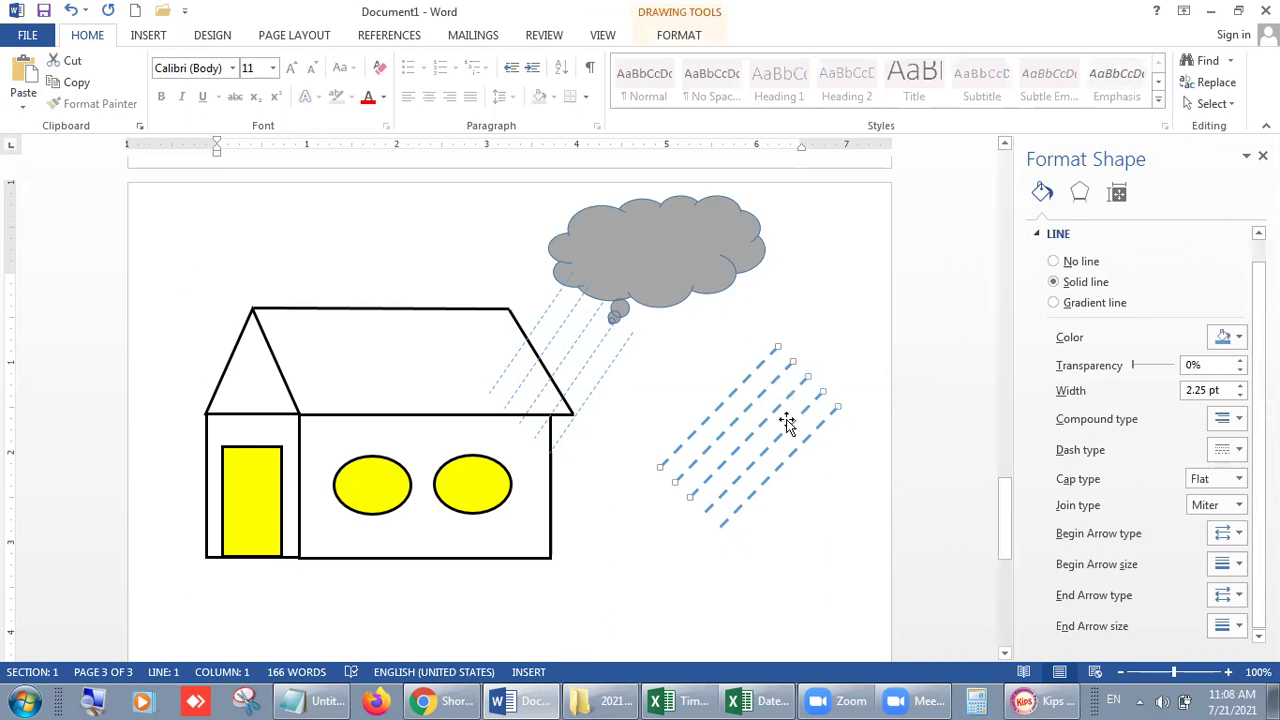